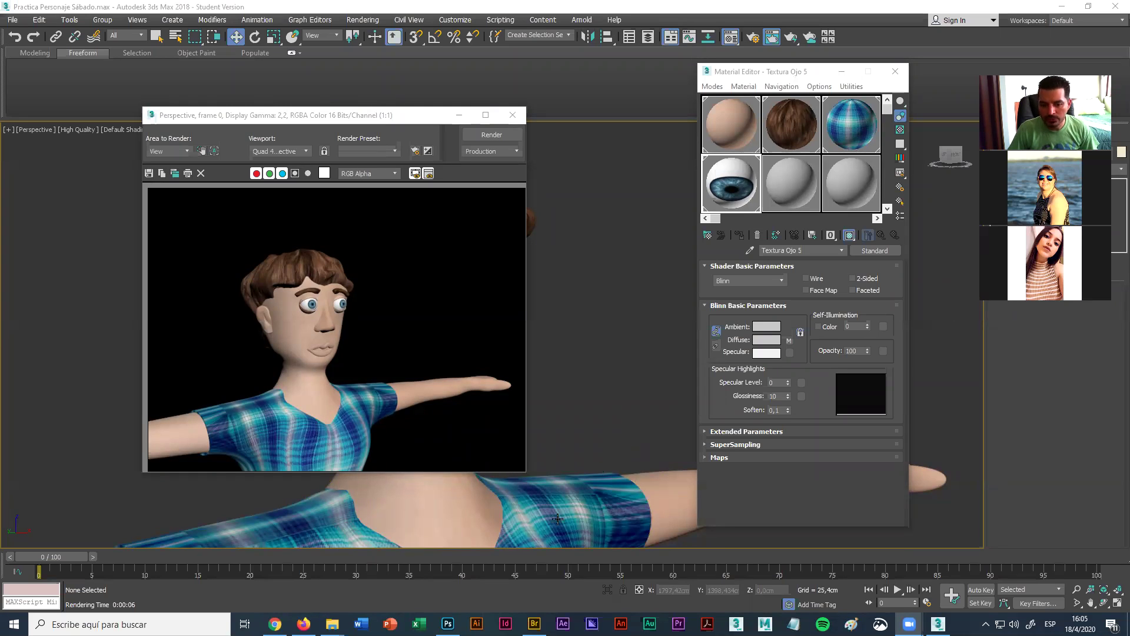
# Move the rendered frame window aside in 3ds Max and switch to Photoshop with the Niveles.jpg document.
pyautogui.click(447, 624)
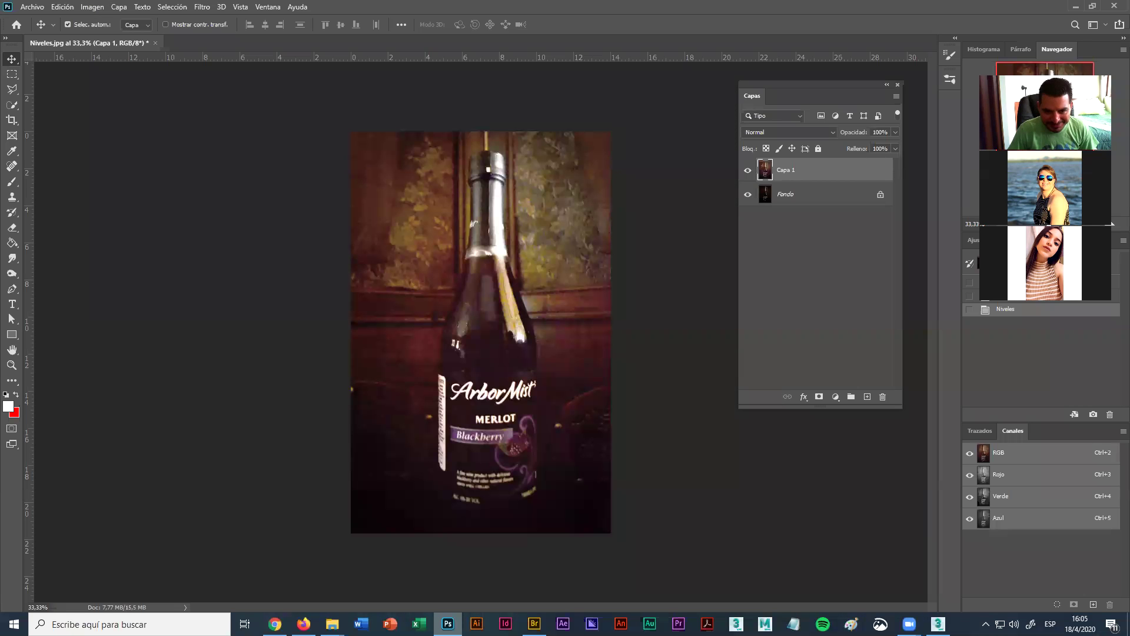
pyautogui.click(937, 623)
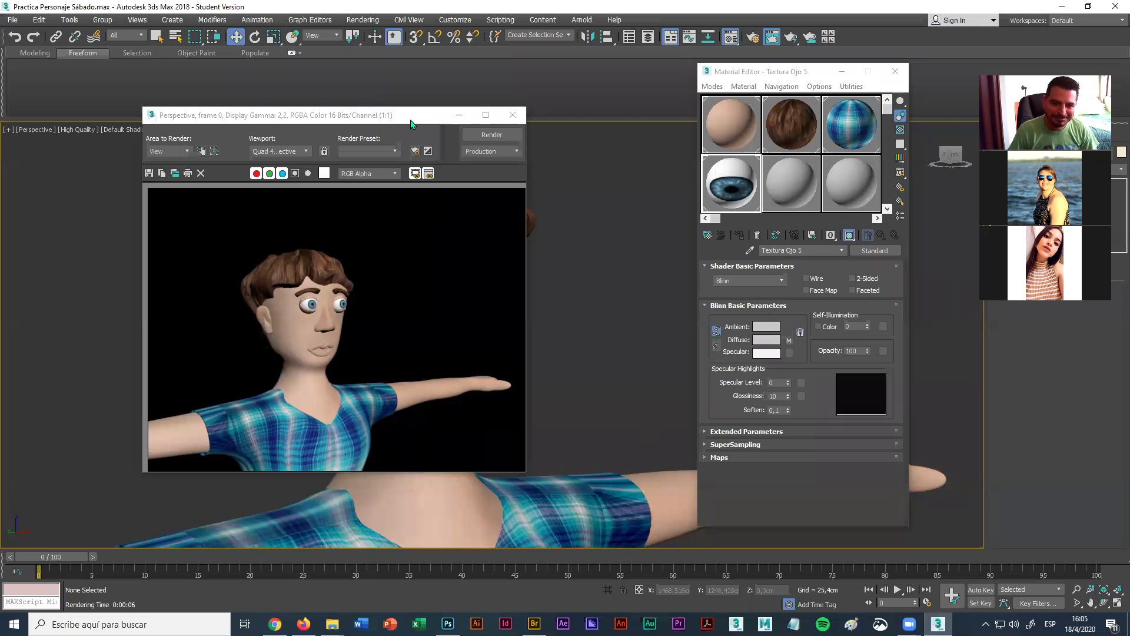
pyautogui.moveTo(410, 123); pyautogui.dragTo(394, 115)
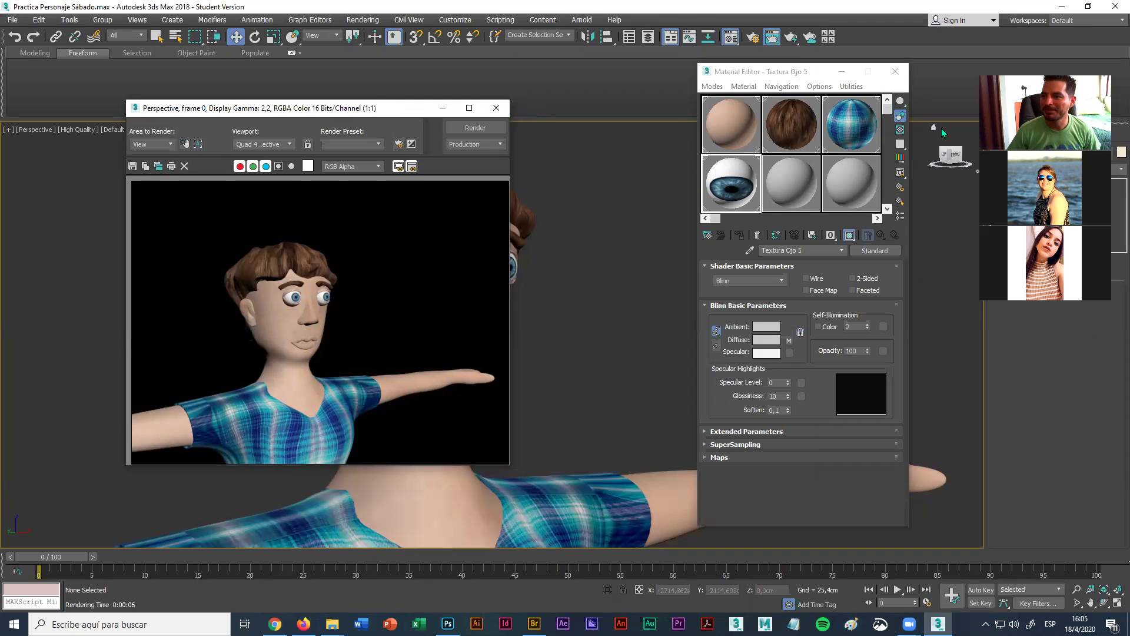
pyautogui.hotkey('alt', 'Tab')
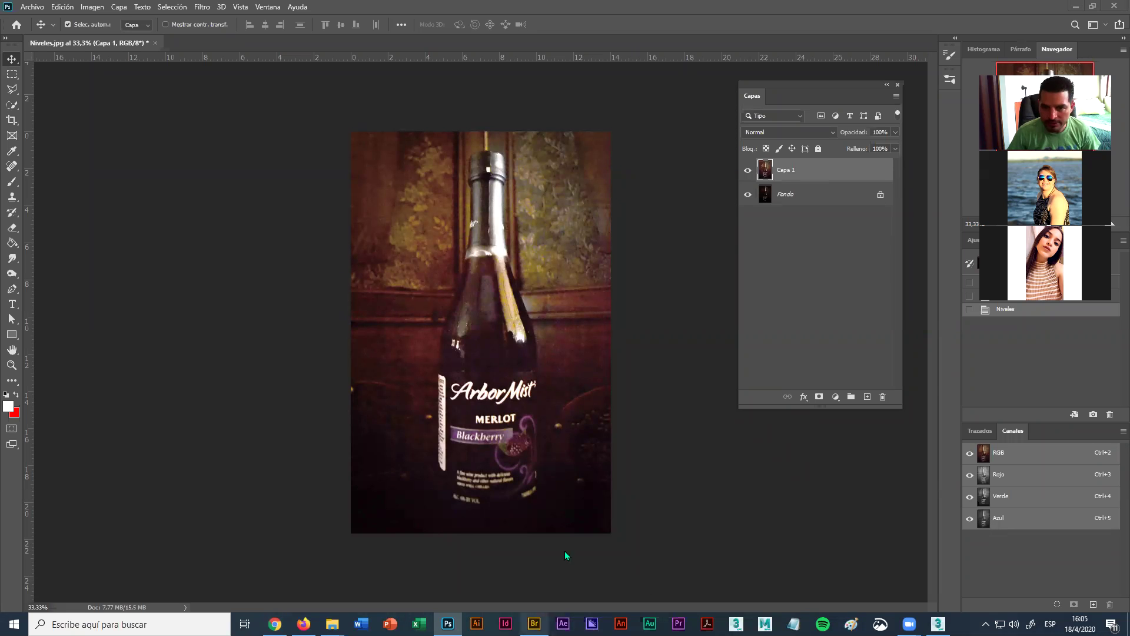
# Switch to Adobe Bridge and close it to return to Photoshop.
pyautogui.click(533, 623)
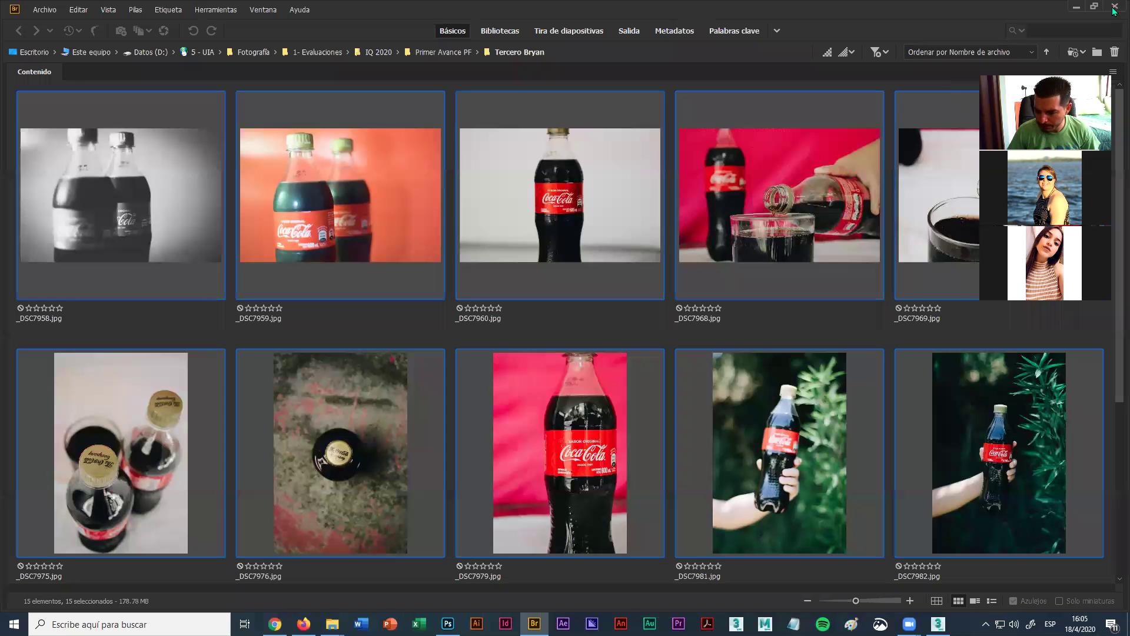
pyautogui.click(1114, 7)
pyautogui.moveTo(909, 623)
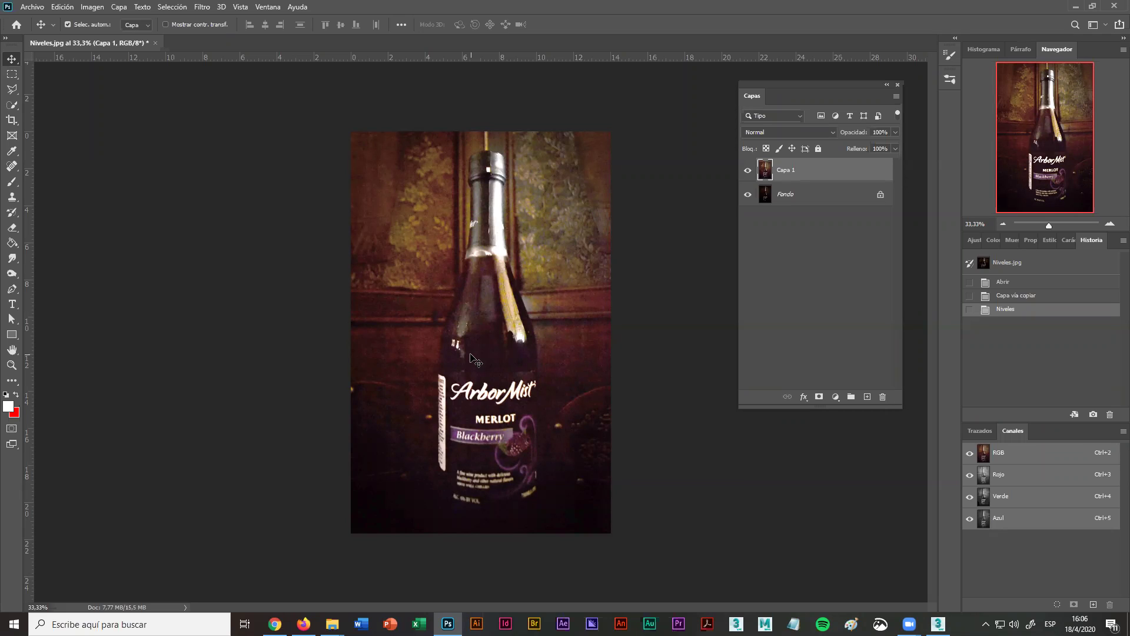
# Start saving the bottle image under Save As on the computer, choosing the Downloads folder as the destination.
pyautogui.click(33, 7)
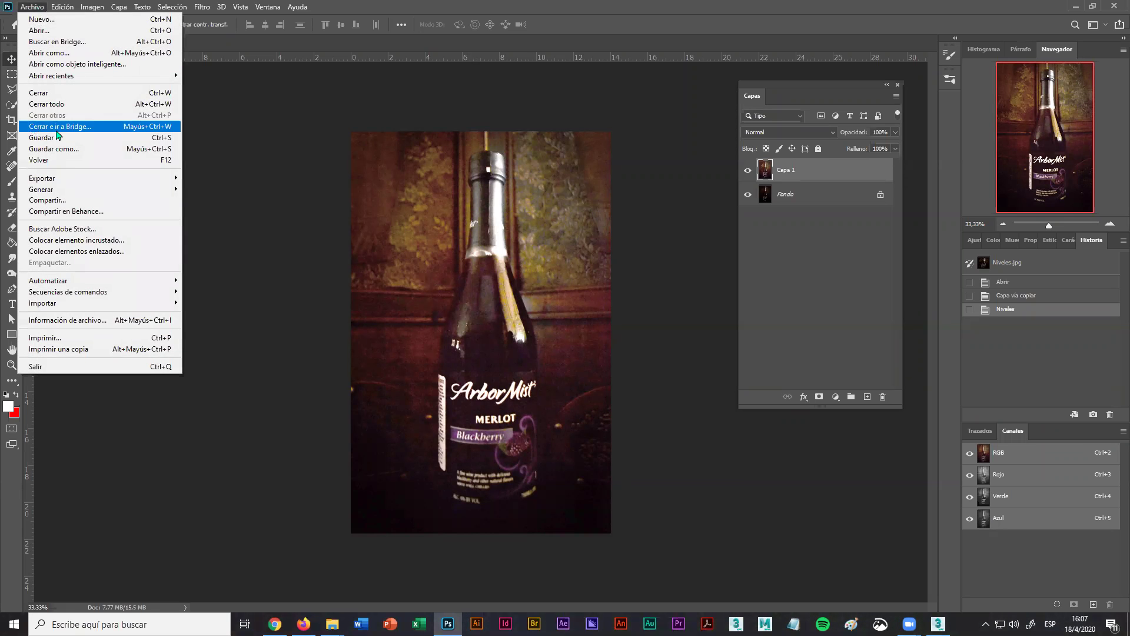
pyautogui.click(82, 151)
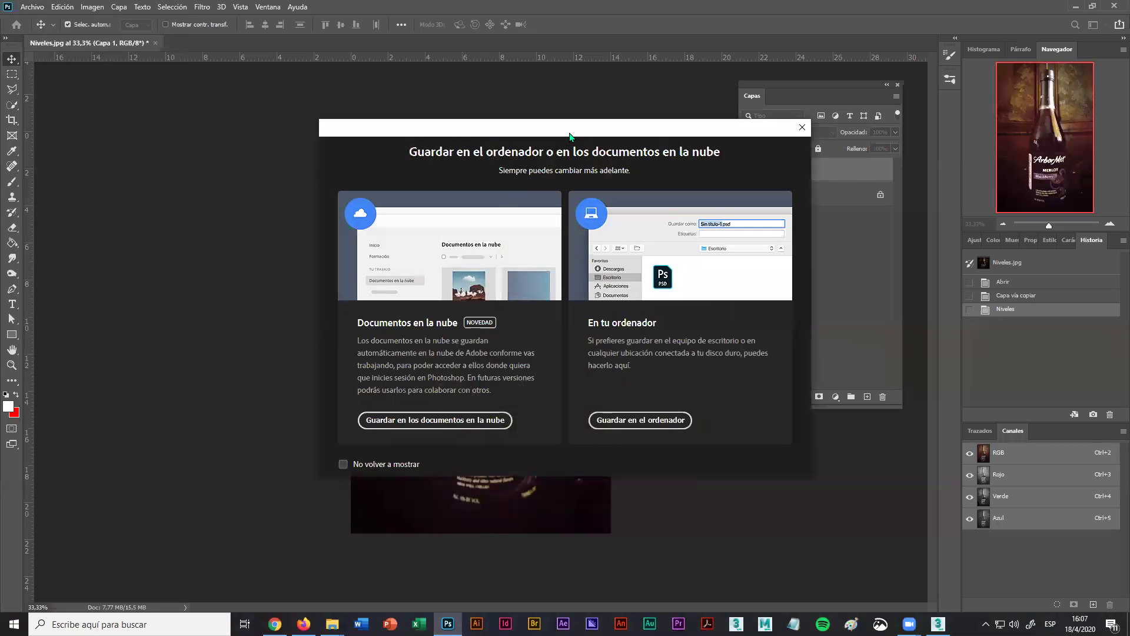
pyautogui.moveTo(575, 130); pyautogui.dragTo(435, 108)
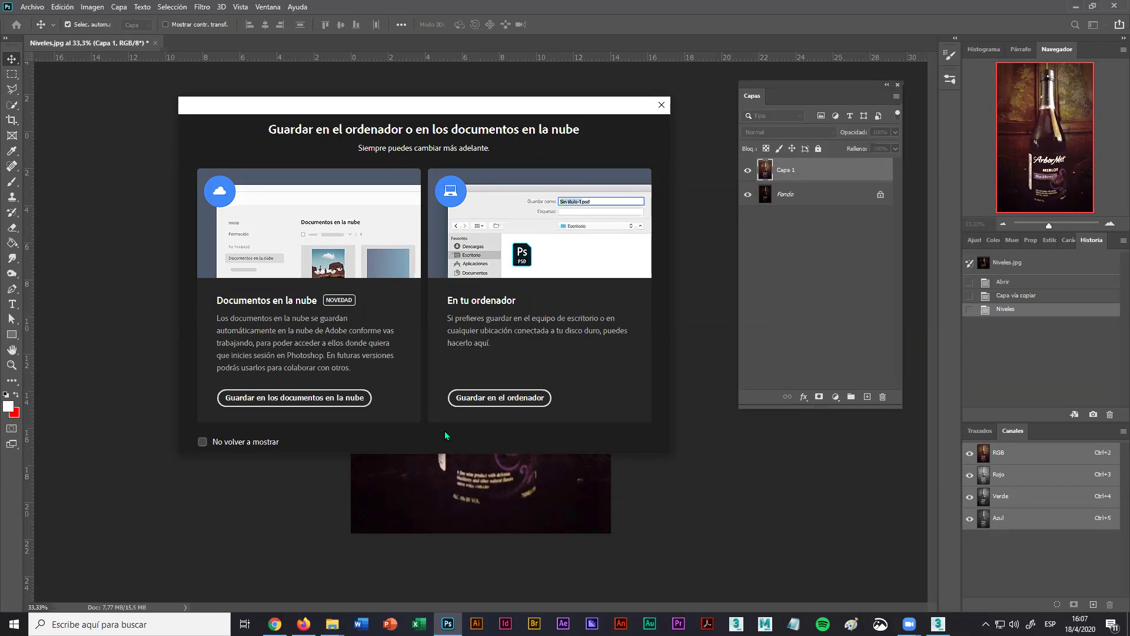
pyautogui.click(490, 401)
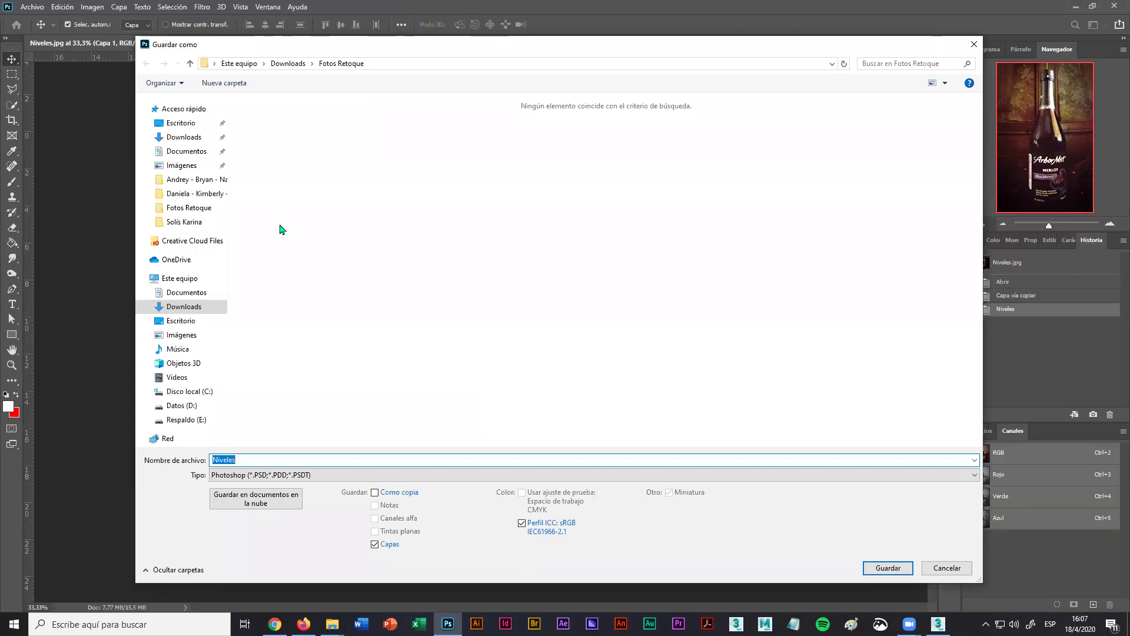
pyautogui.click(290, 169)
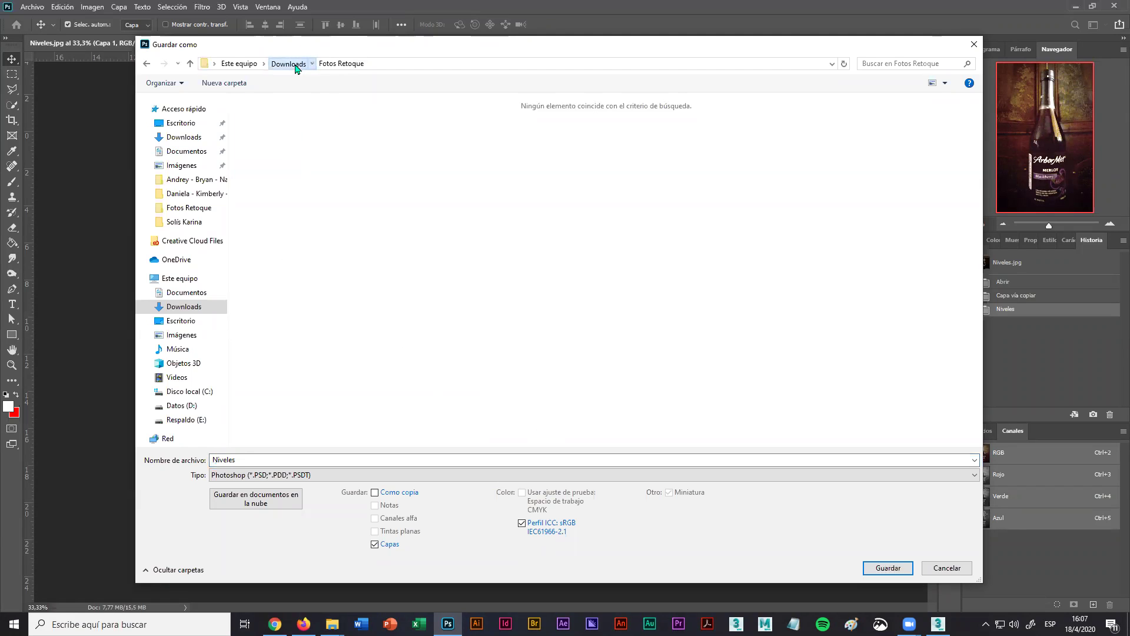
pyautogui.click(290, 63)
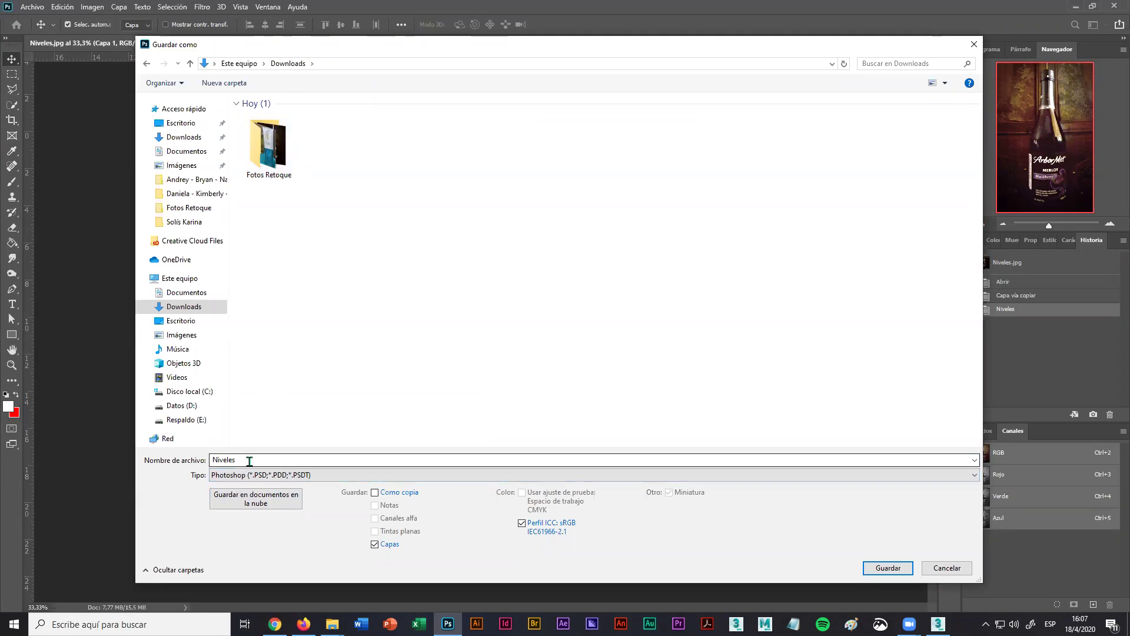
# Choose JPEG as the file format, keep the file name Niveles, and save the image.
pyautogui.doubleClick(249, 461)
pyautogui.click(249, 461)
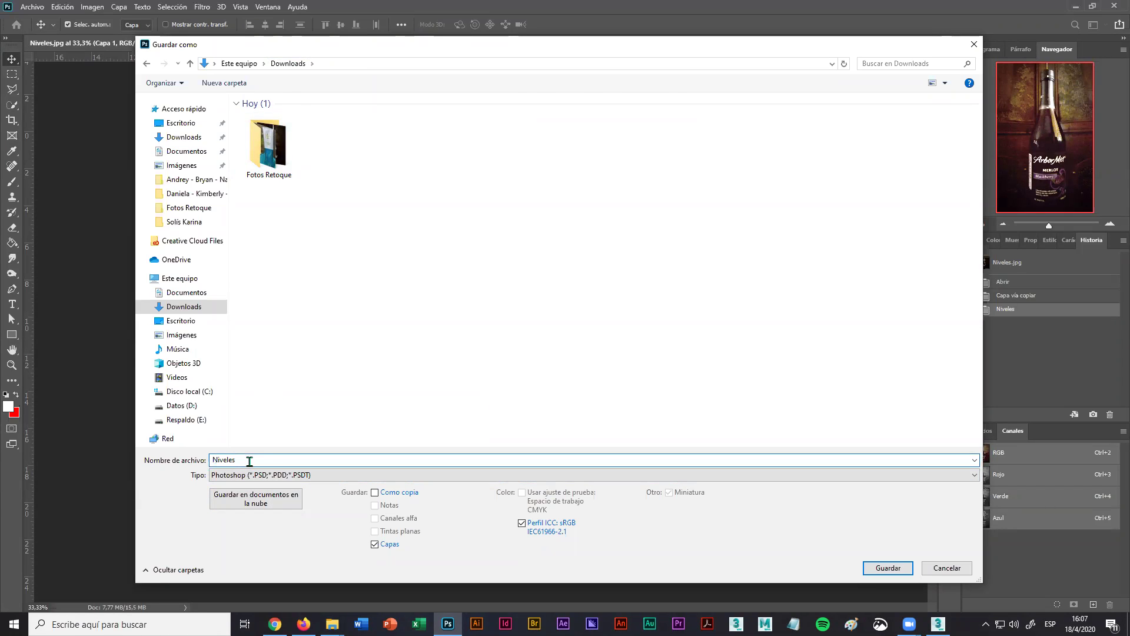
pyautogui.click(253, 474)
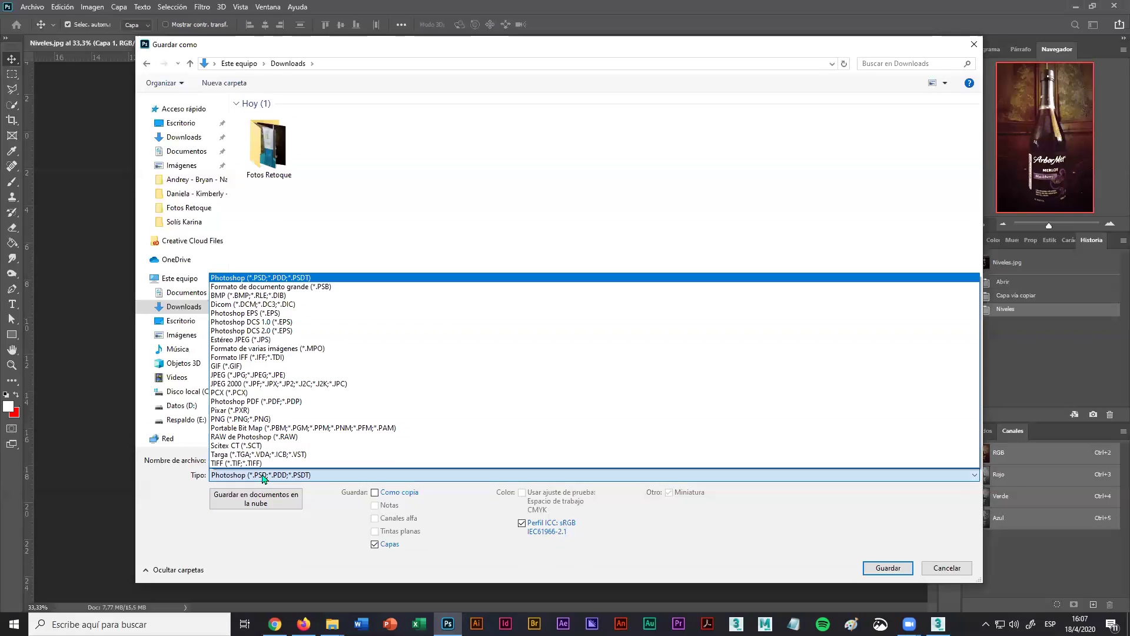
pyautogui.click(234, 375)
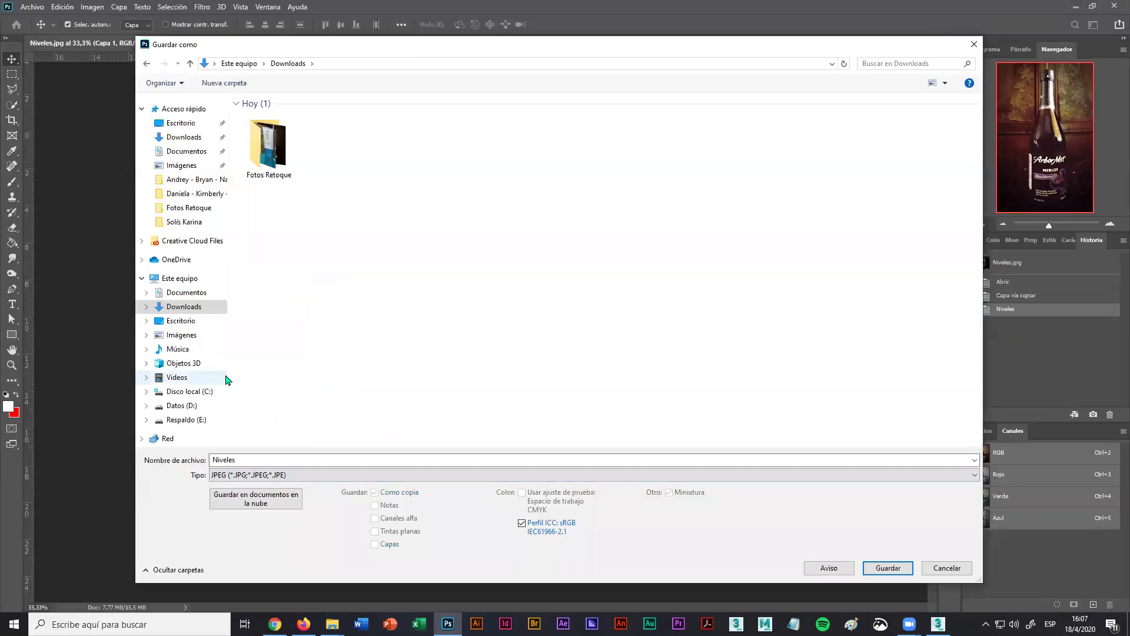
pyautogui.click(236, 475)
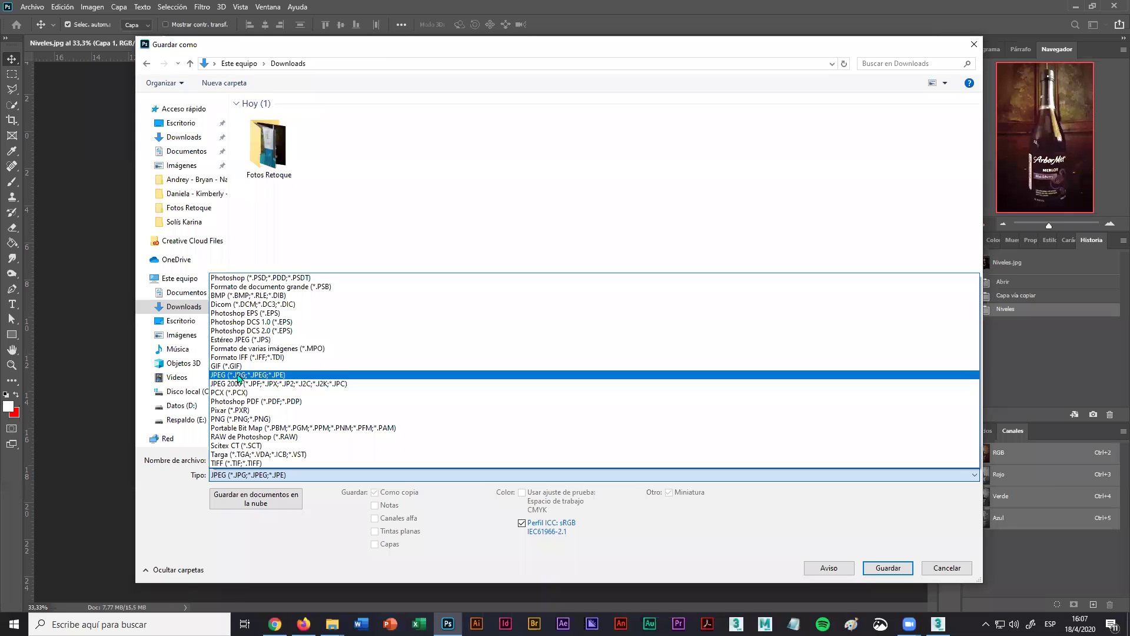
pyautogui.click(239, 377)
pyautogui.doubleClick(250, 459)
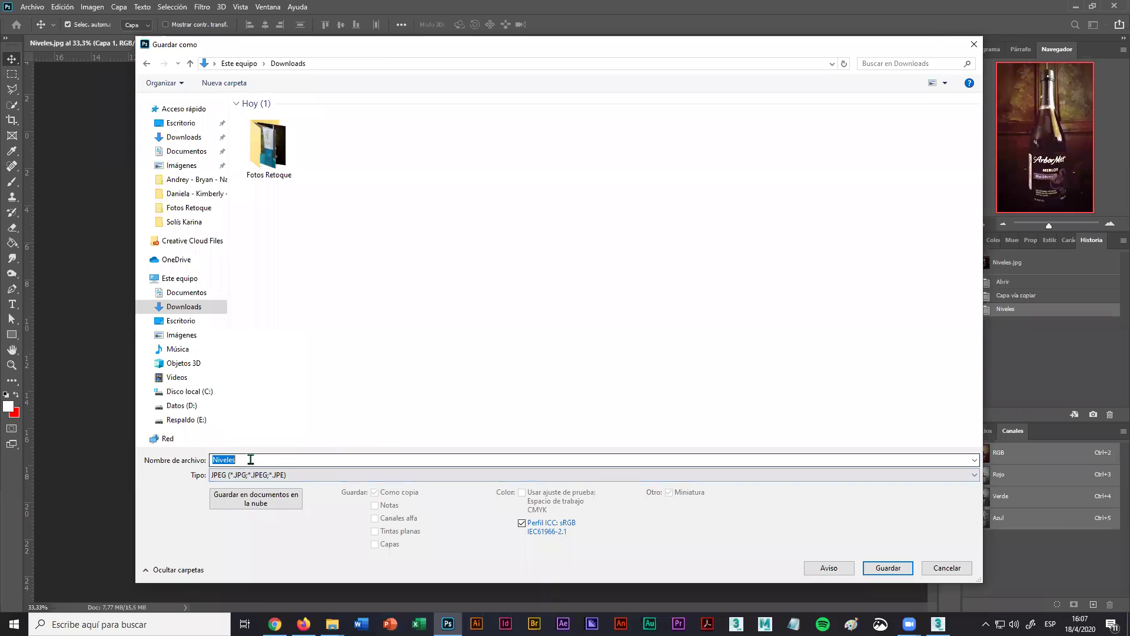
pyautogui.click(251, 459)
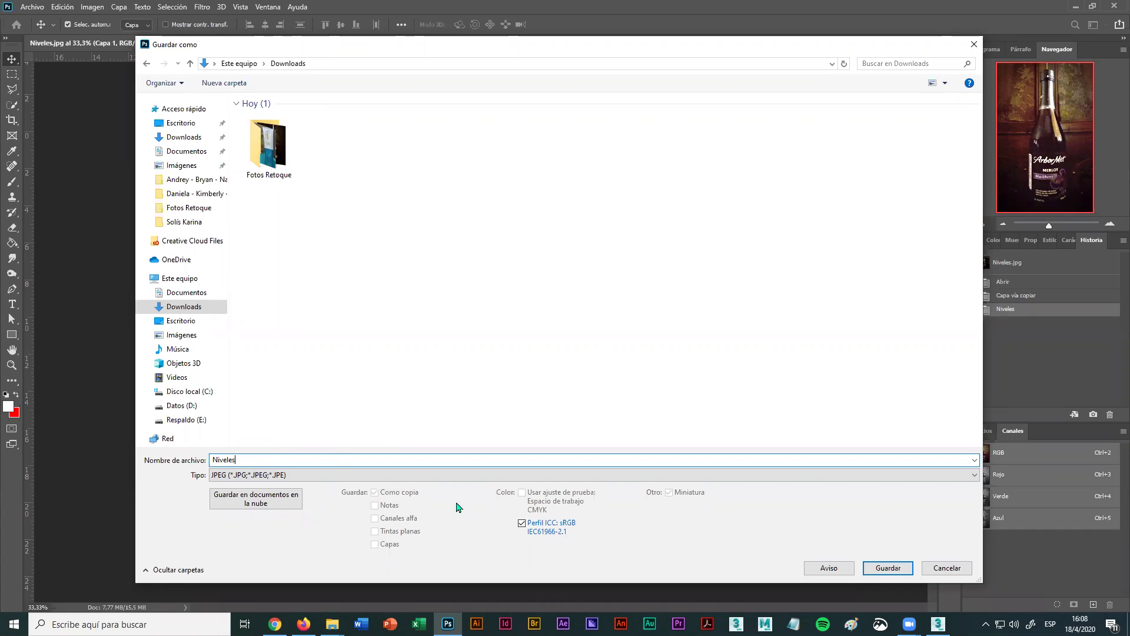
pyautogui.click(896, 569)
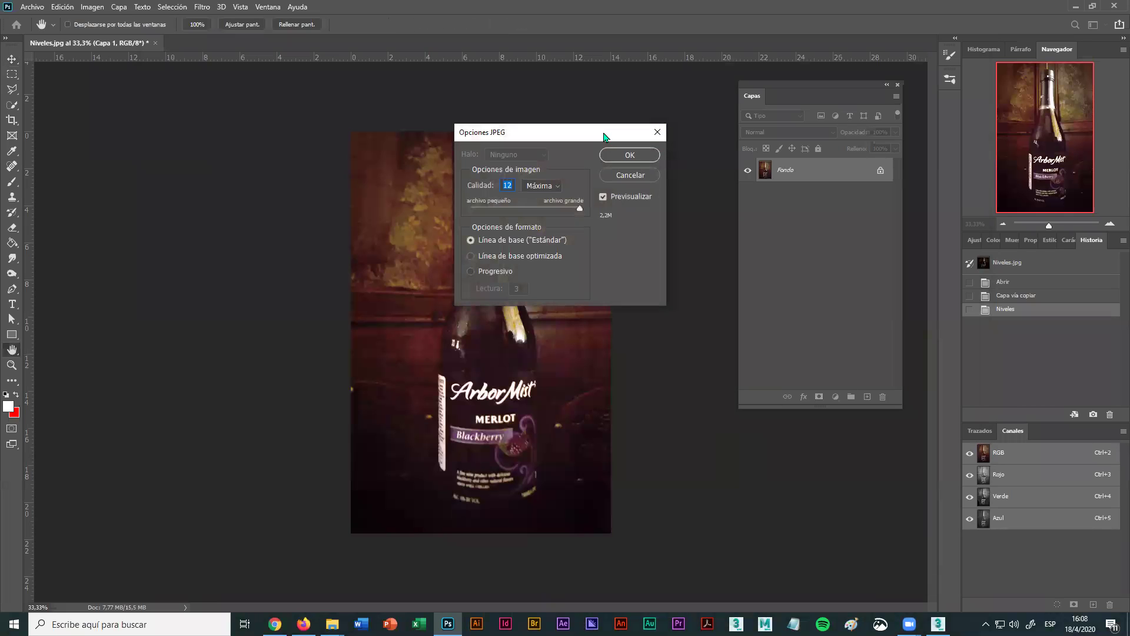
# Accept the JPEG options with quality 12 (Máxima) and the standard baseline format.
pyautogui.moveTo(604, 137); pyautogui.dragTo(528, 220)
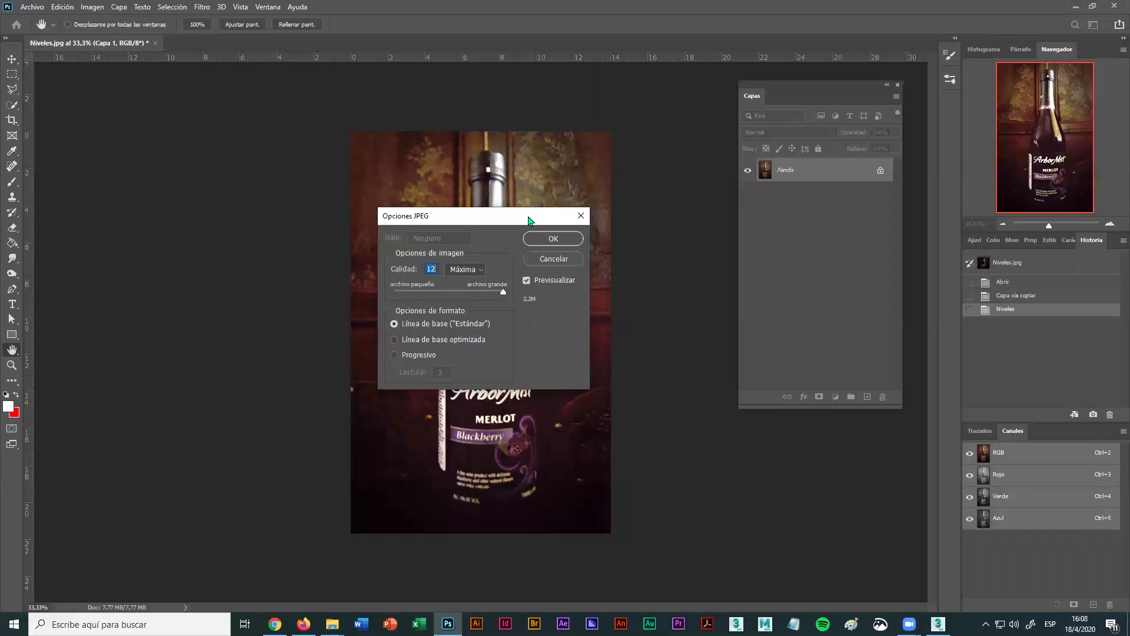
pyautogui.moveTo(503, 294)
pyautogui.mouseDown()
pyautogui.moveTo(452, 298)
pyautogui.moveTo(505, 297)
pyautogui.mouseUp()
pyautogui.moveTo(393, 301); pyautogui.dragTo(459, 299)
pyautogui.click(478, 269)
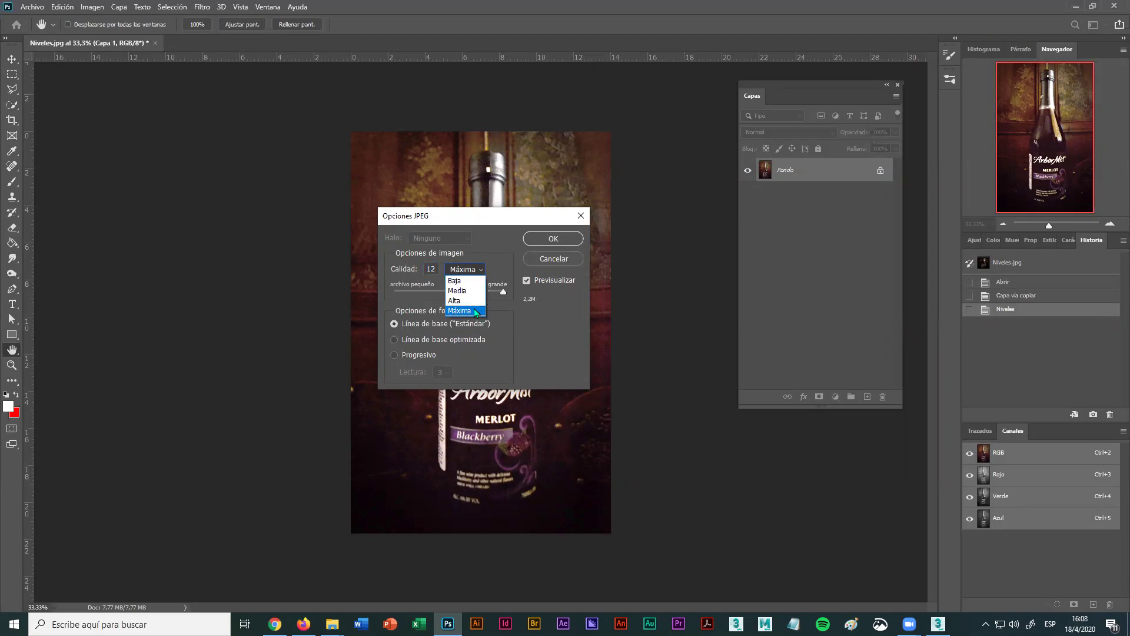
pyautogui.click(474, 308)
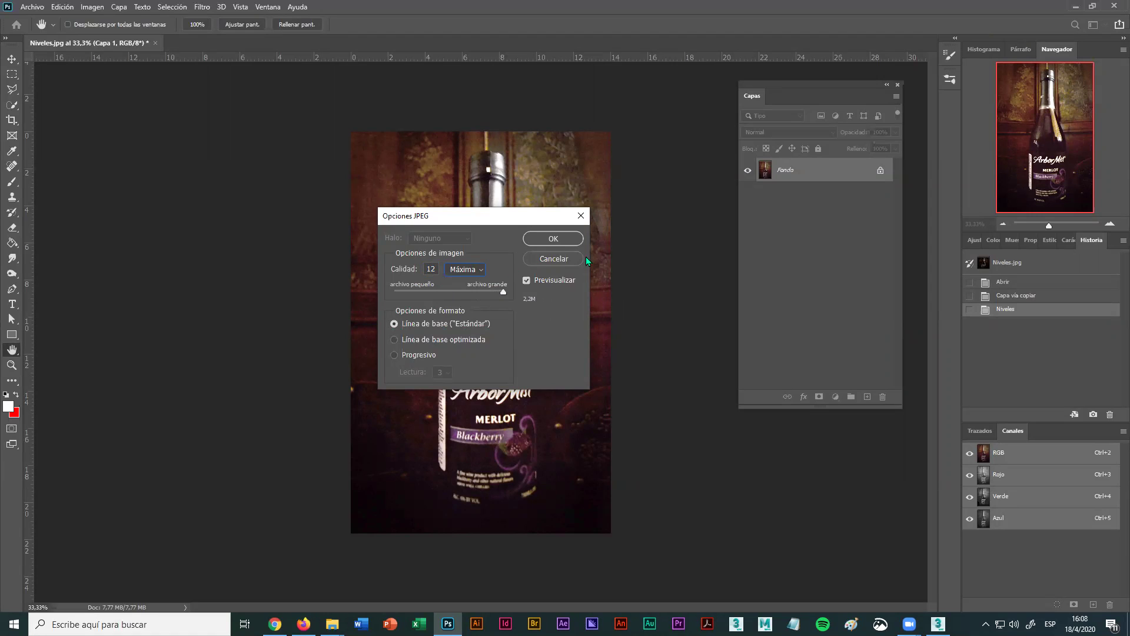
pyautogui.click(562, 239)
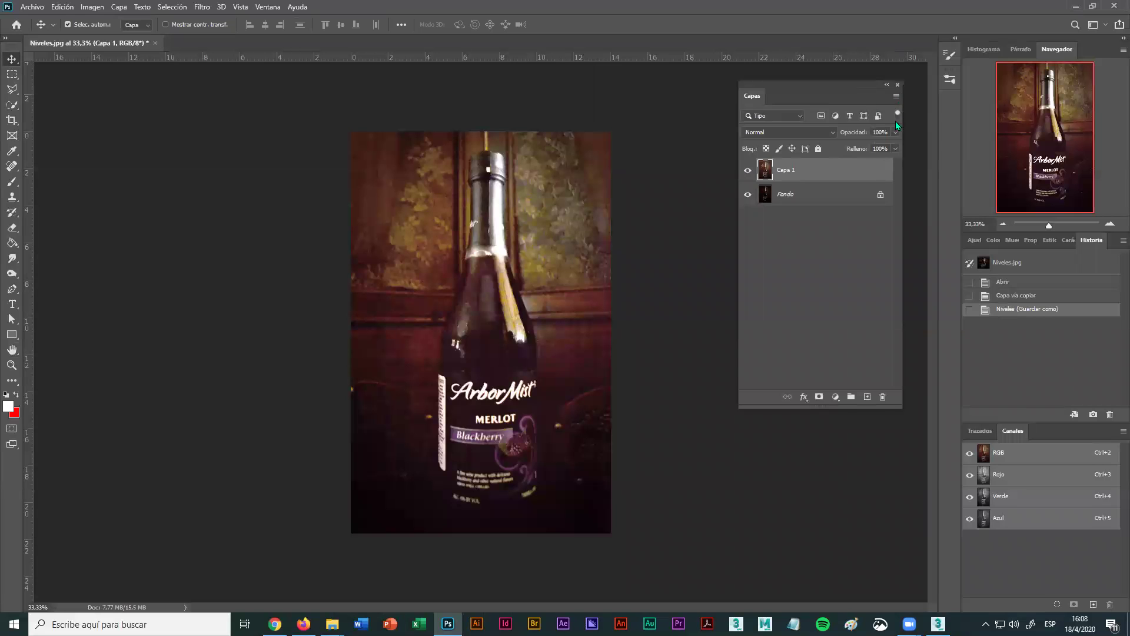
# Switch to File Explorer, view the saved Niveles image from the Downloads folder, and close the photo viewer.
pyautogui.click(1075, 6)
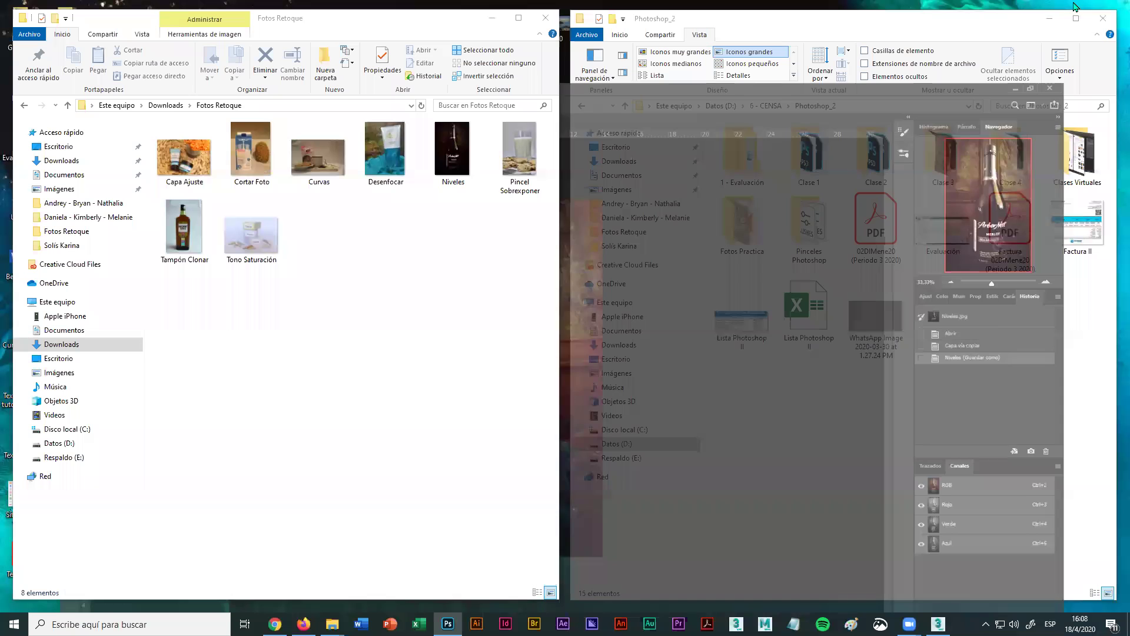
pyautogui.click(166, 105)
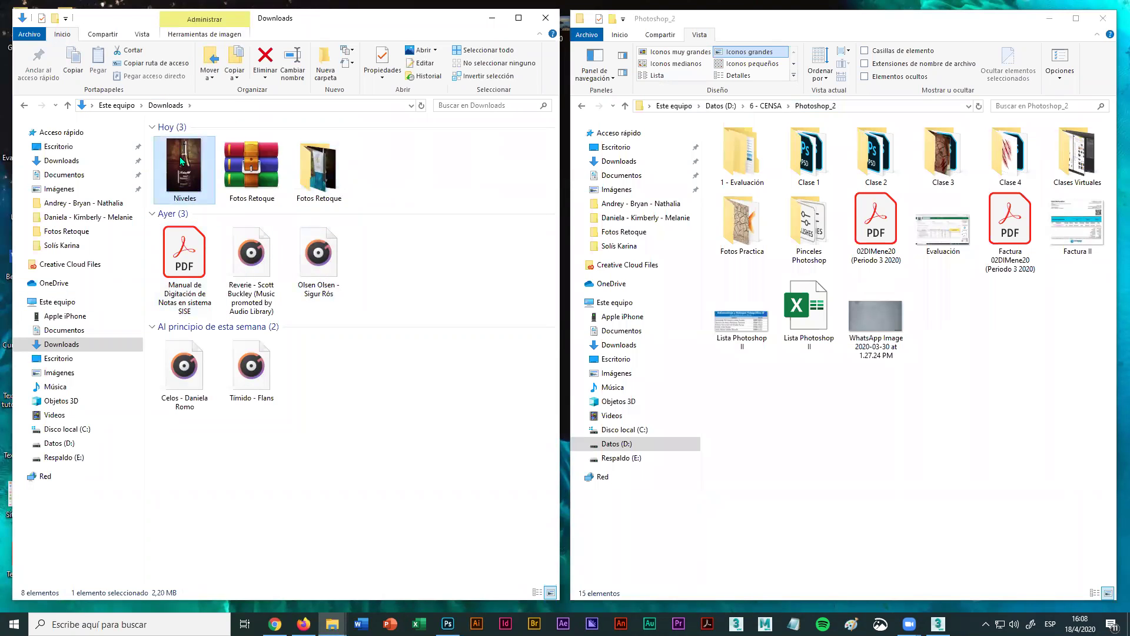
pyautogui.doubleClick(182, 161)
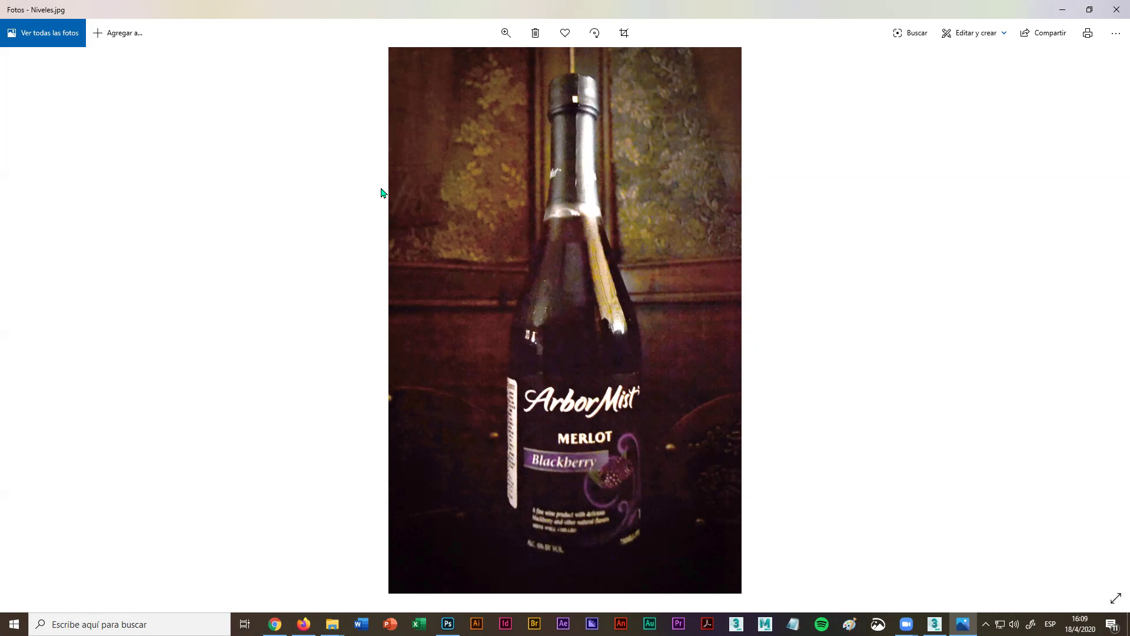
pyautogui.click(1115, 12)
pyautogui.click(429, 163)
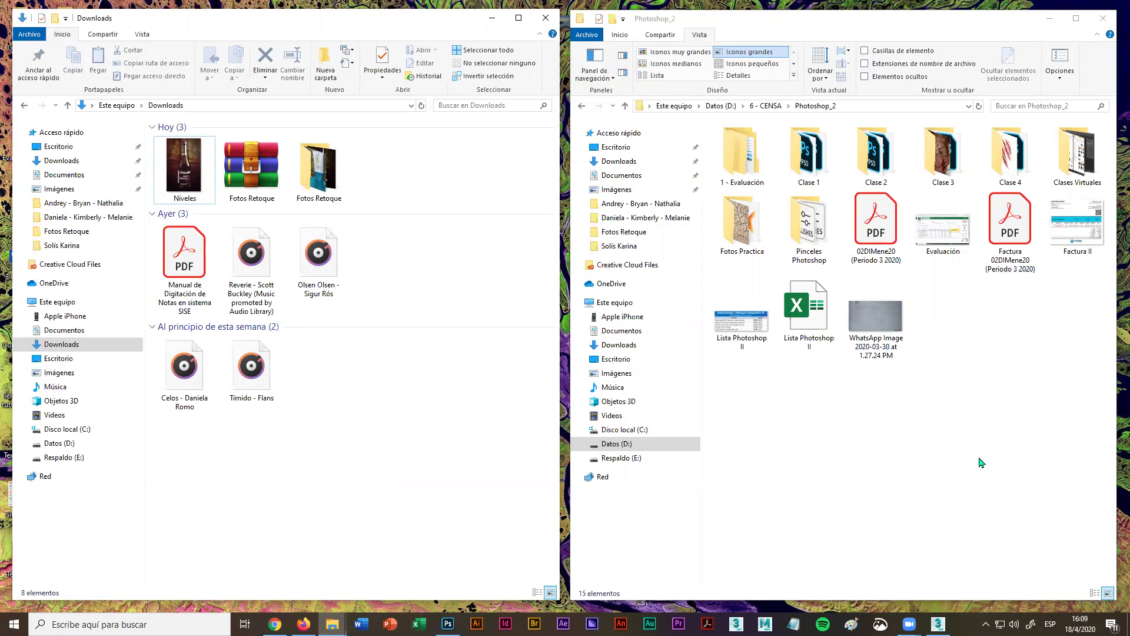
# Return to Photoshop, start another Save As on the computer in the Fotos Retoque folder, and set the format to JPEG.
pyautogui.click(447, 623)
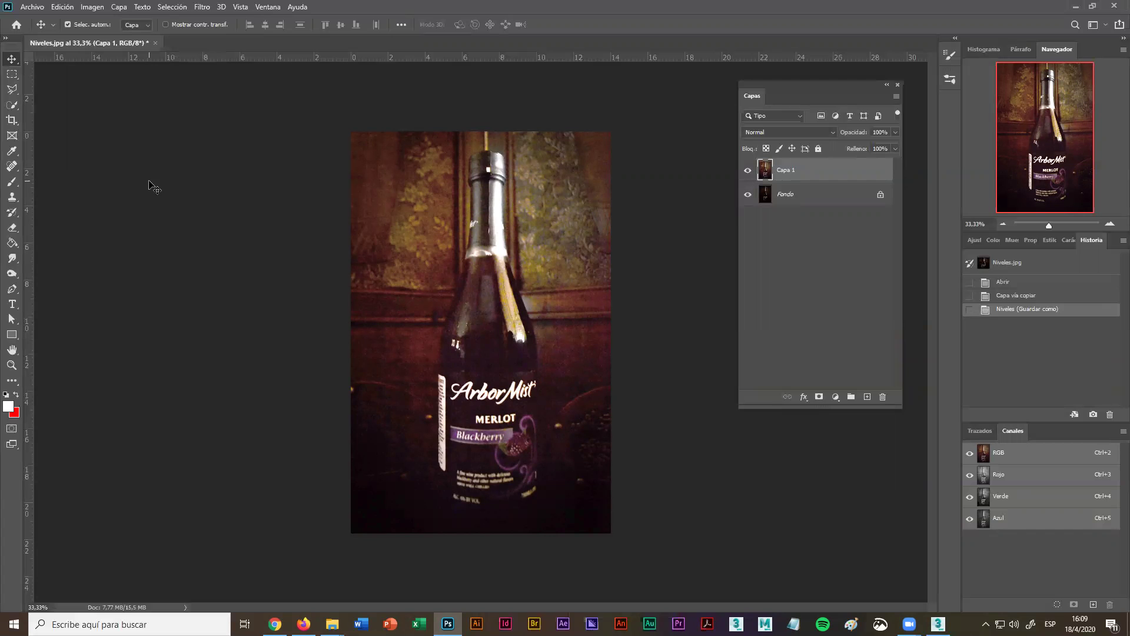
pyautogui.click(32, 6)
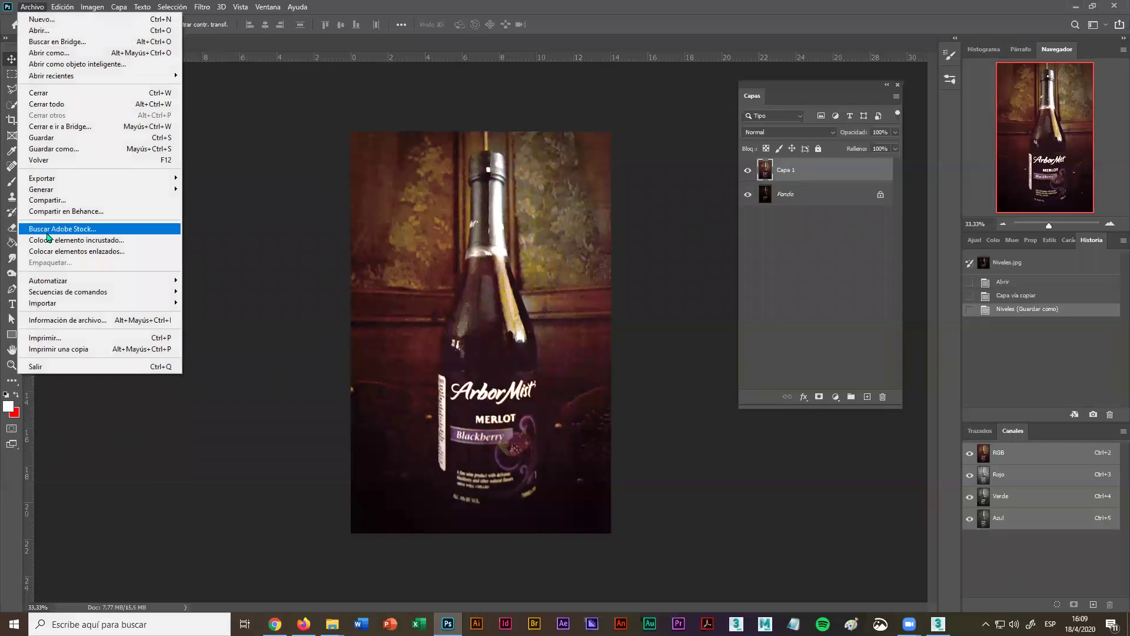
pyautogui.moveTo(70, 183)
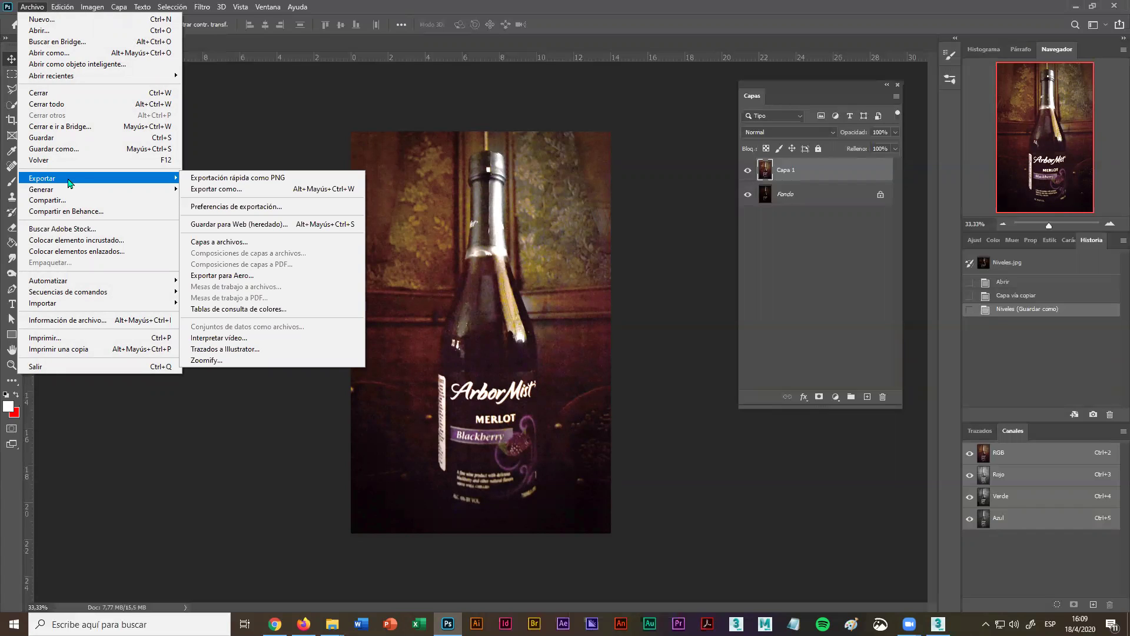
pyautogui.click(85, 150)
pyautogui.click(500, 397)
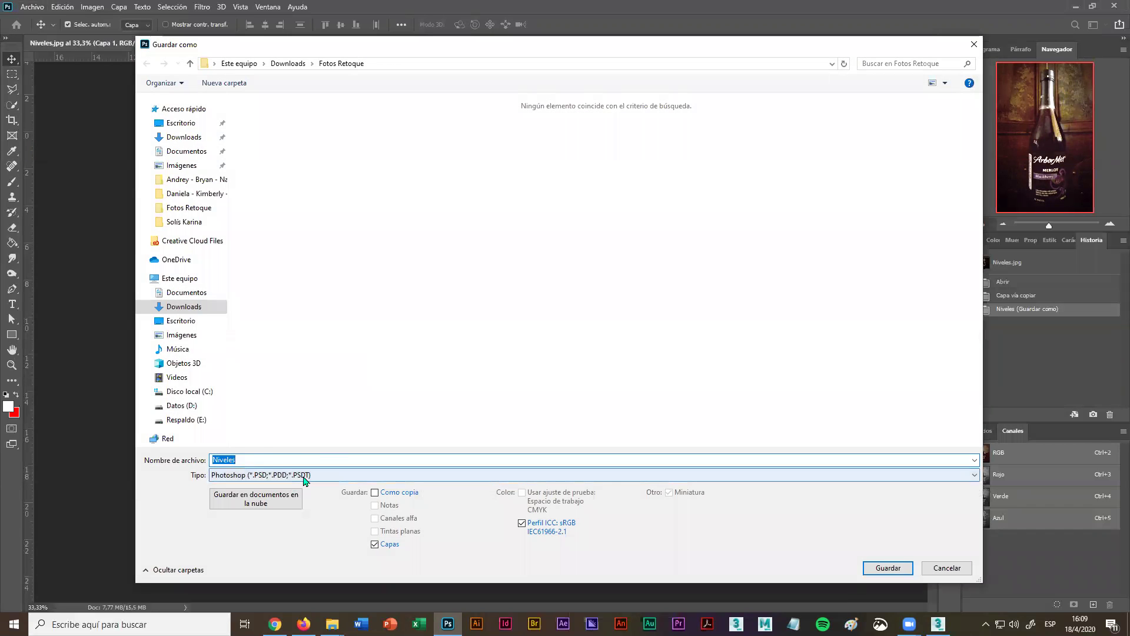
pyautogui.click(297, 476)
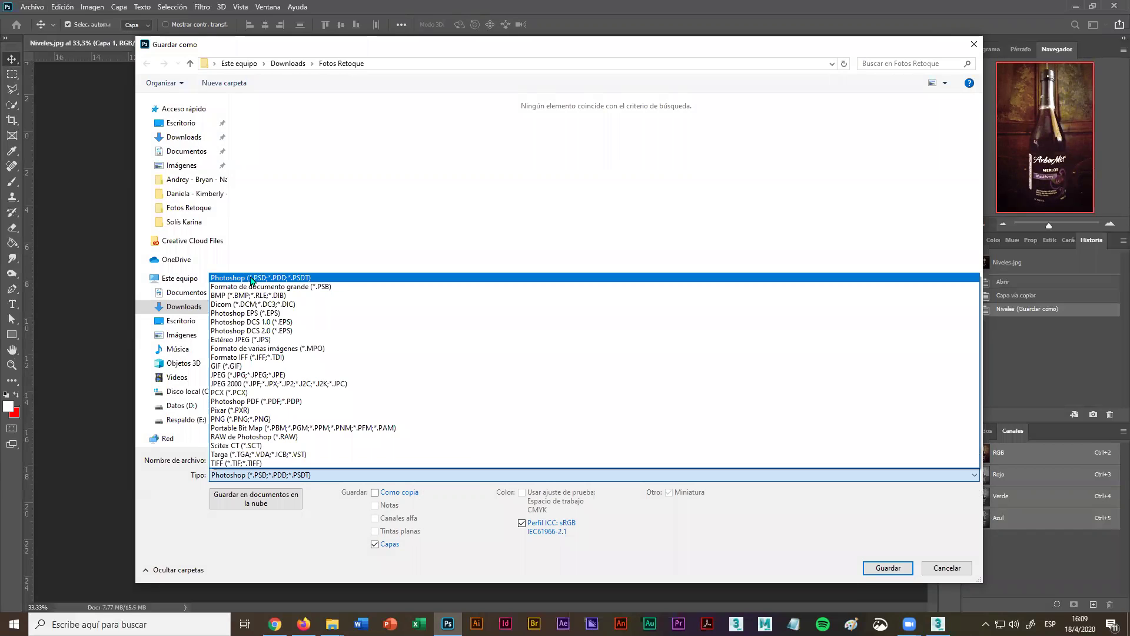
pyautogui.click(318, 217)
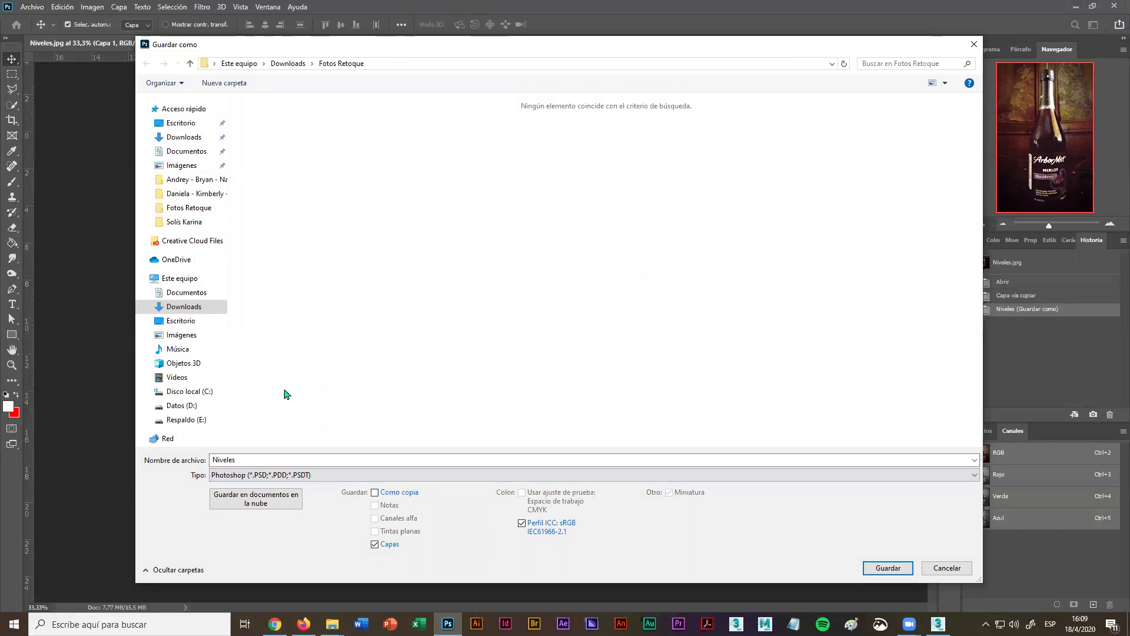
pyautogui.click(297, 476)
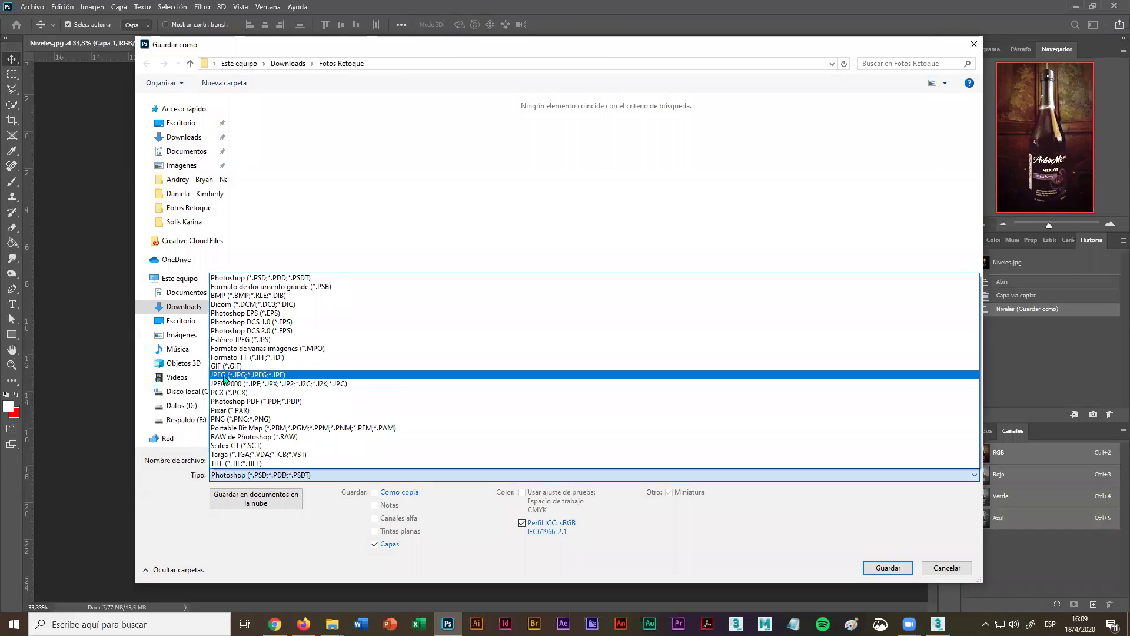
pyautogui.click(245, 379)
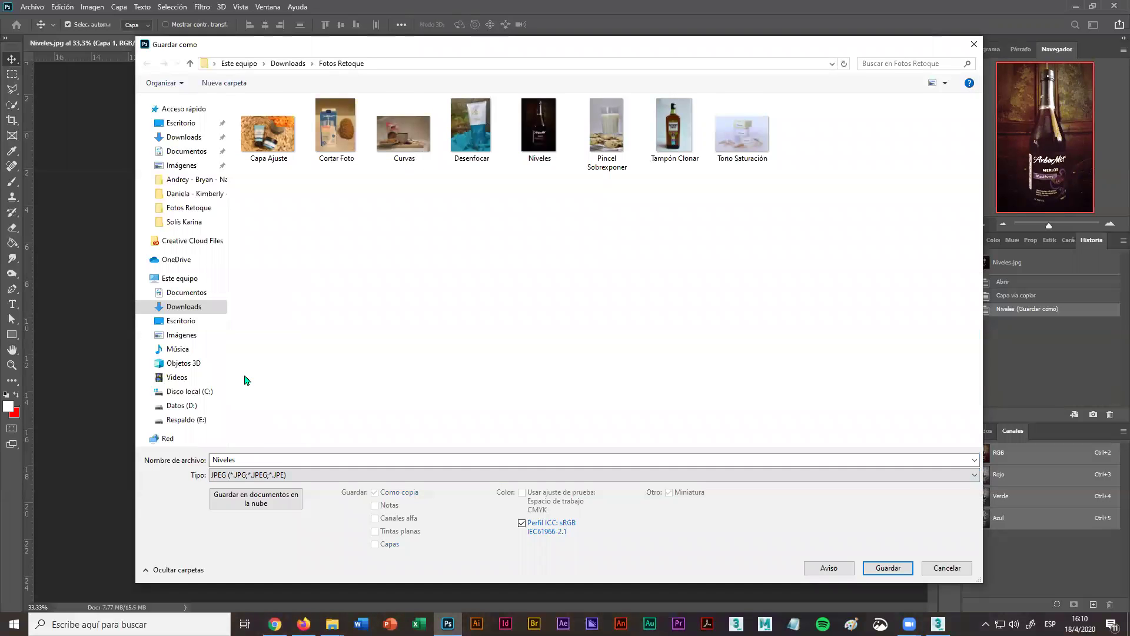
# Decline replacing the existing Niveles.jpg, rename the file Niveles 2, and go on with the JPEG save.
pyautogui.click(887, 568)
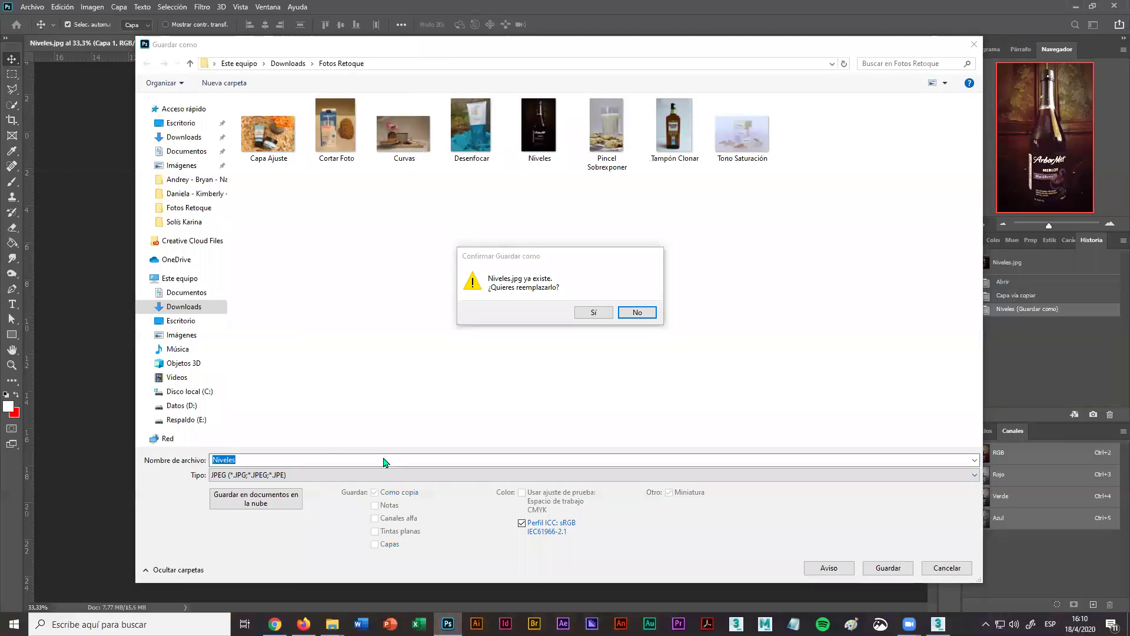
pyautogui.click(628, 314)
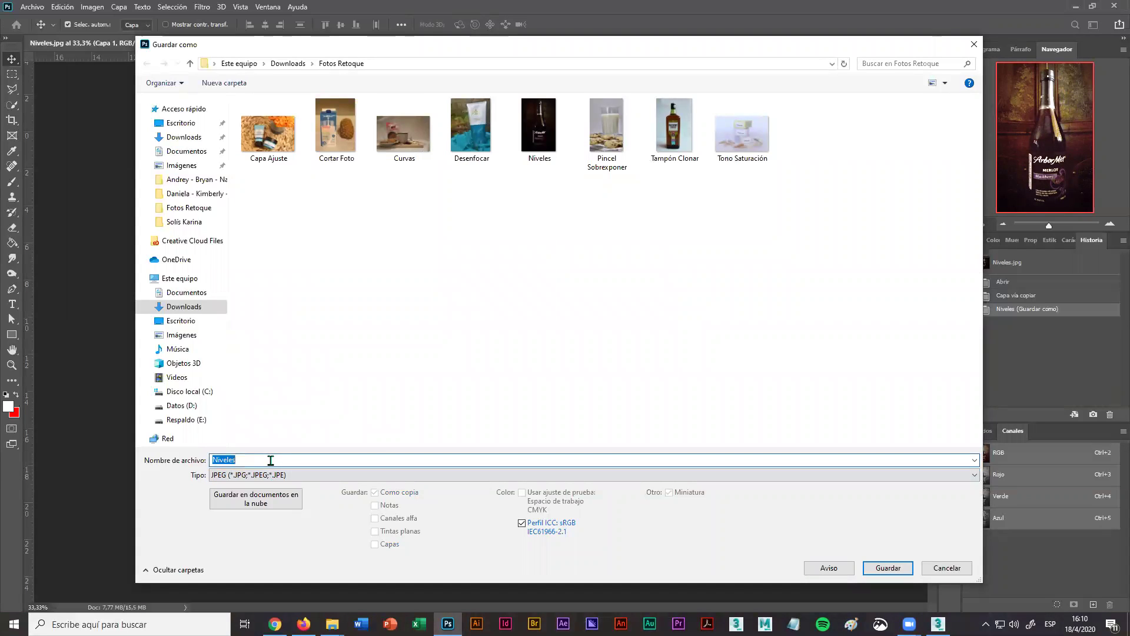
pyautogui.press('End')
pyautogui.write('2')
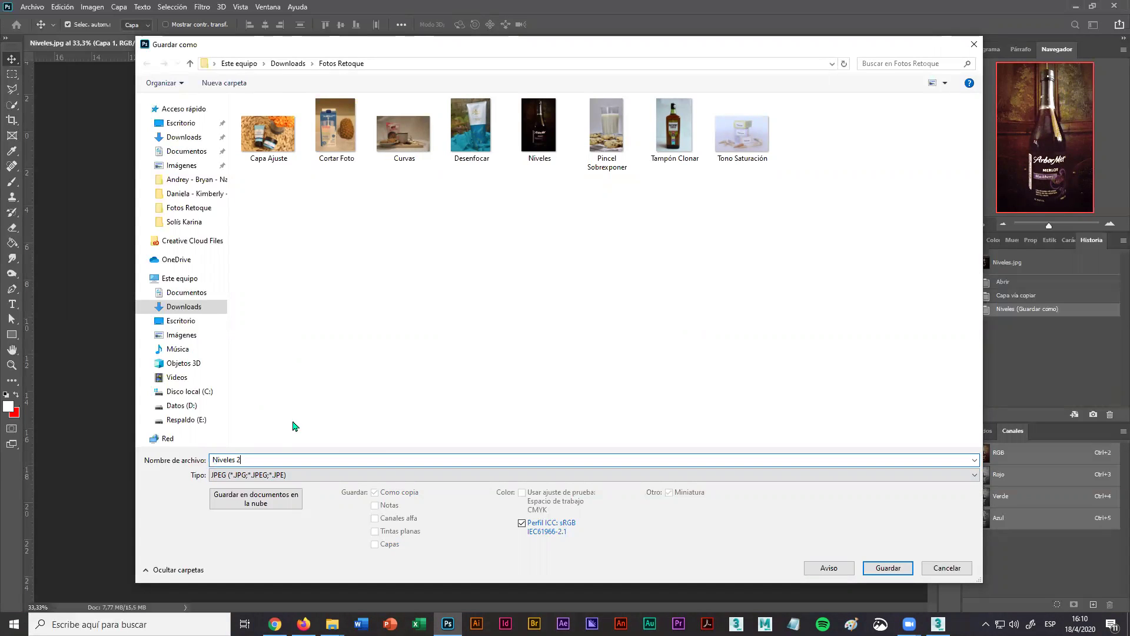
pyautogui.click(888, 570)
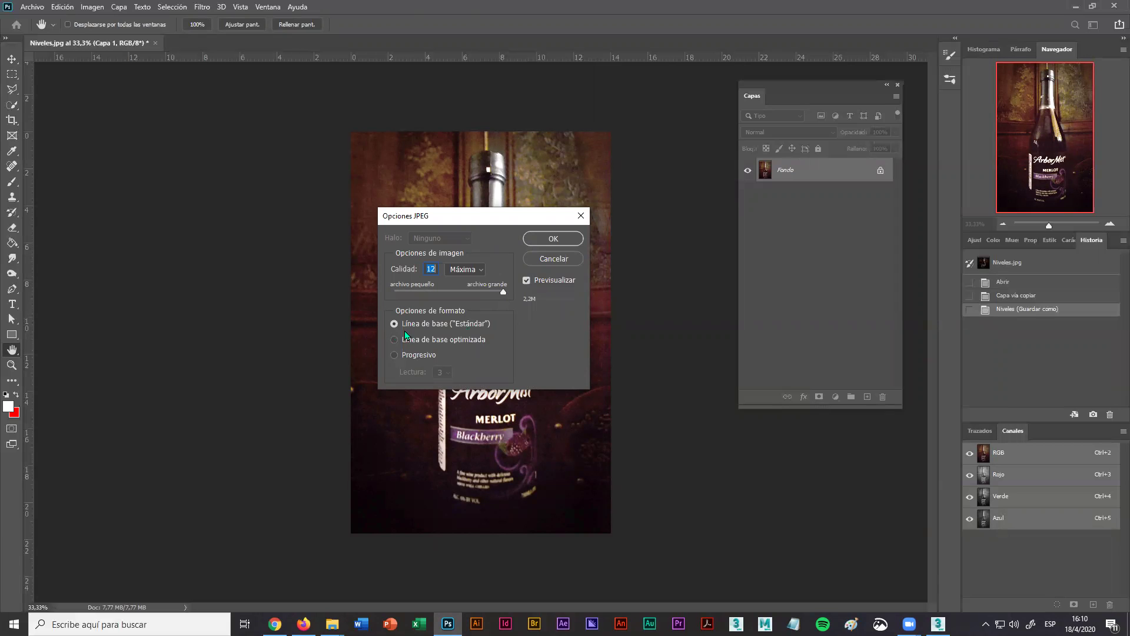
# Compare the optimized baseline and progressive JPEG formats with the standard baseline at quality 12, and cancel the save.
pyautogui.click(392, 342)
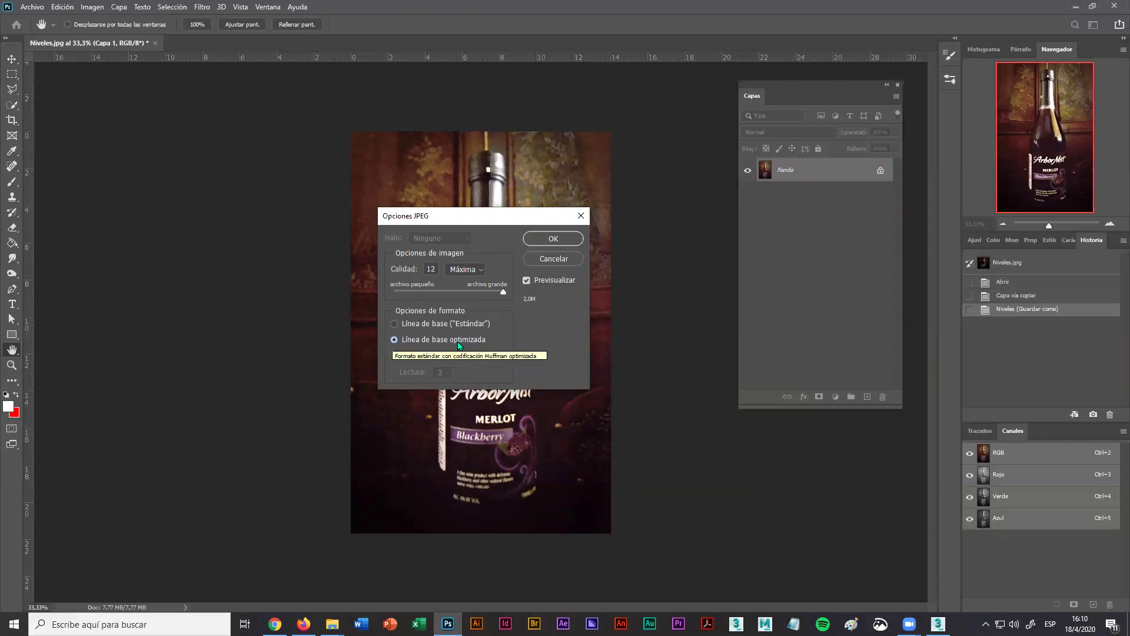
pyautogui.click(394, 355)
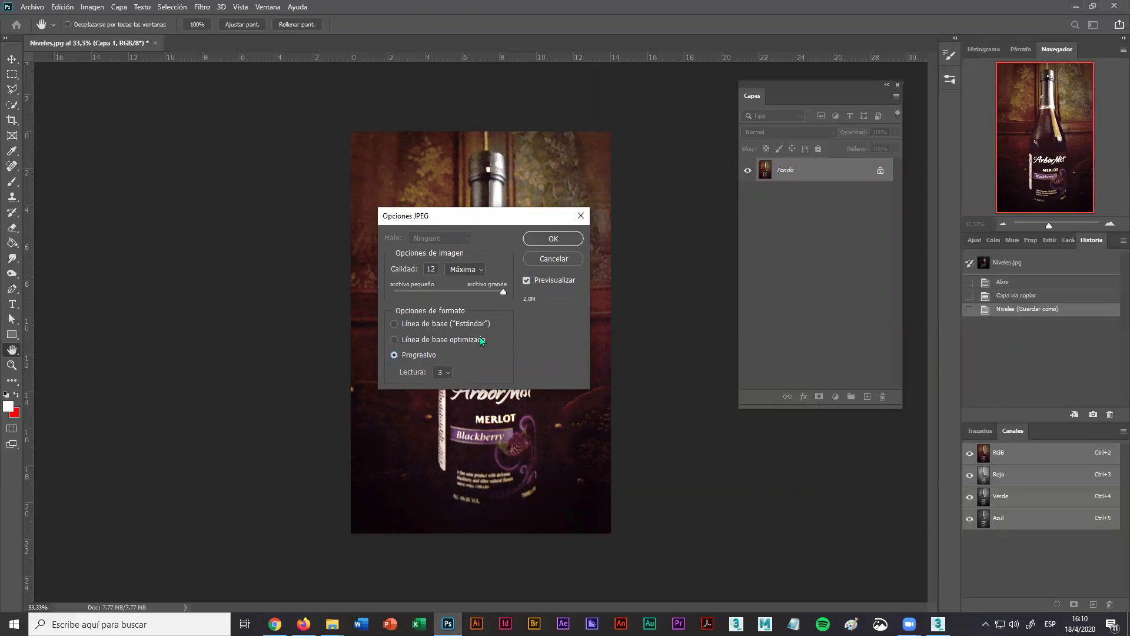
pyautogui.click(394, 338)
pyautogui.click(406, 324)
pyautogui.click(502, 291)
pyautogui.click(460, 339)
pyautogui.click(395, 323)
pyautogui.click(571, 259)
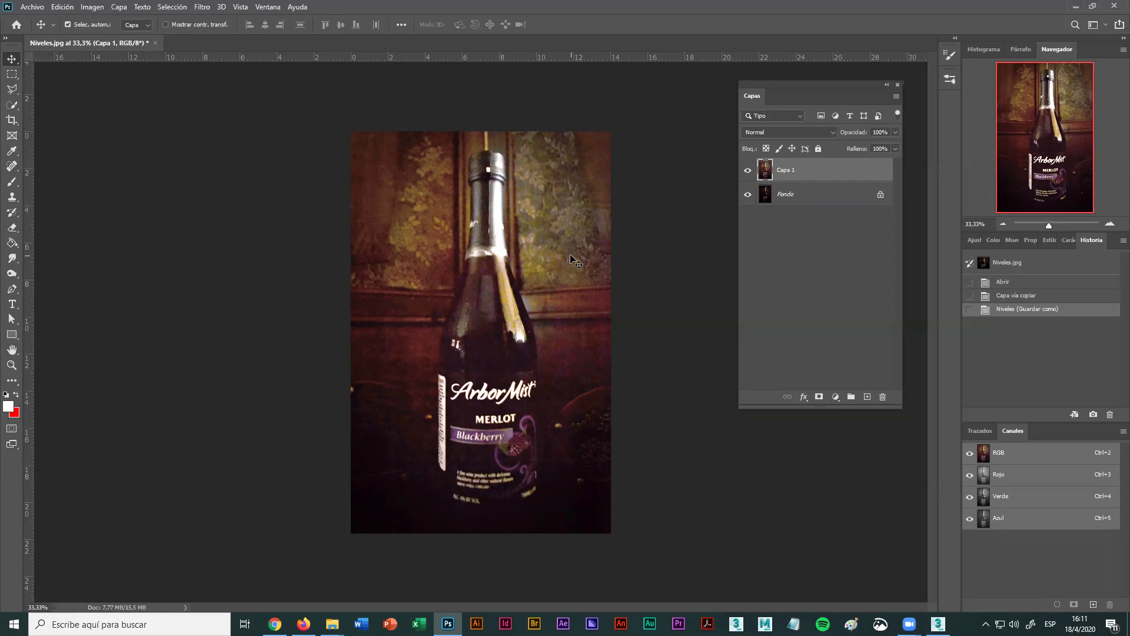
# Close the Niveles document without saving and open Curvas from the Fotos Retoque folder, using its embedded color profile.
pyautogui.click(155, 42)
pyautogui.click(602, 234)
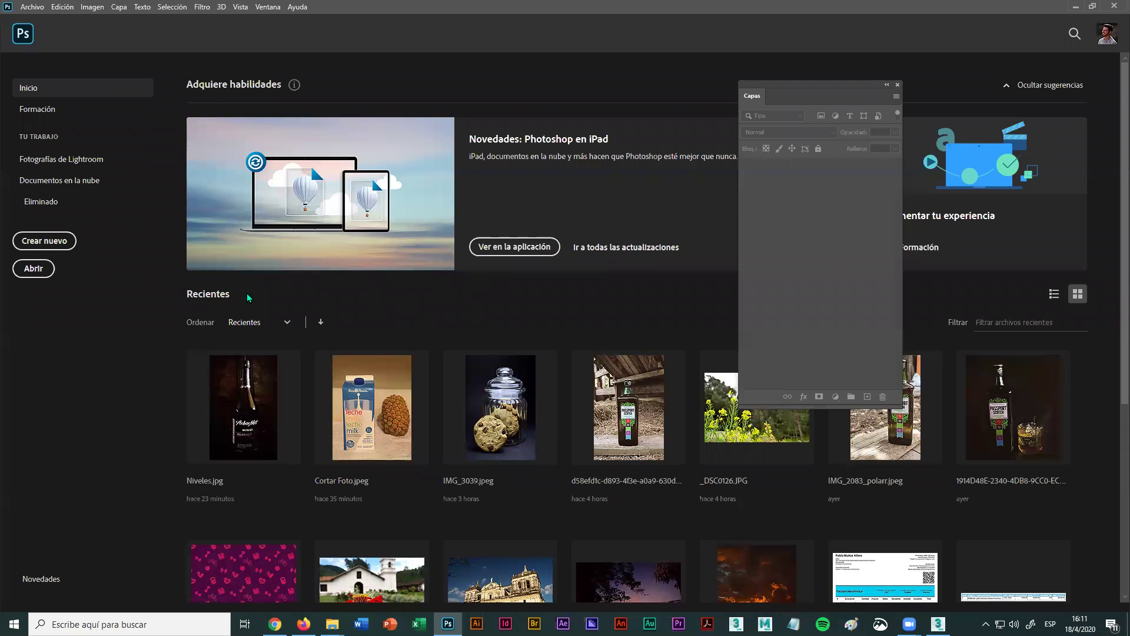
pyautogui.click(32, 6)
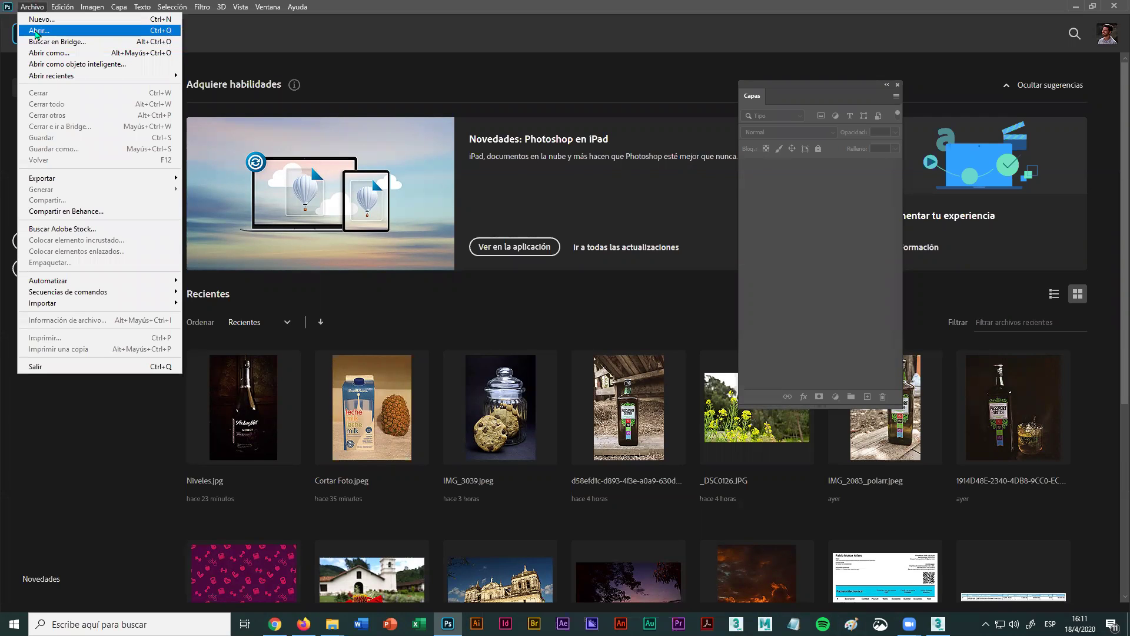
pyautogui.click(36, 30)
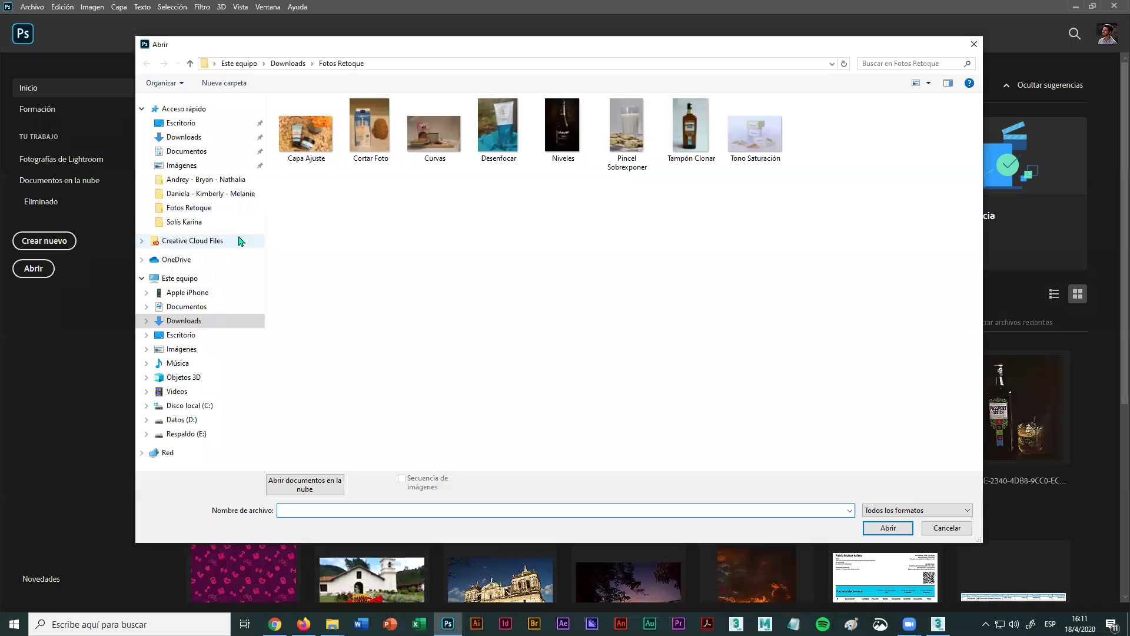
pyautogui.click(426, 142)
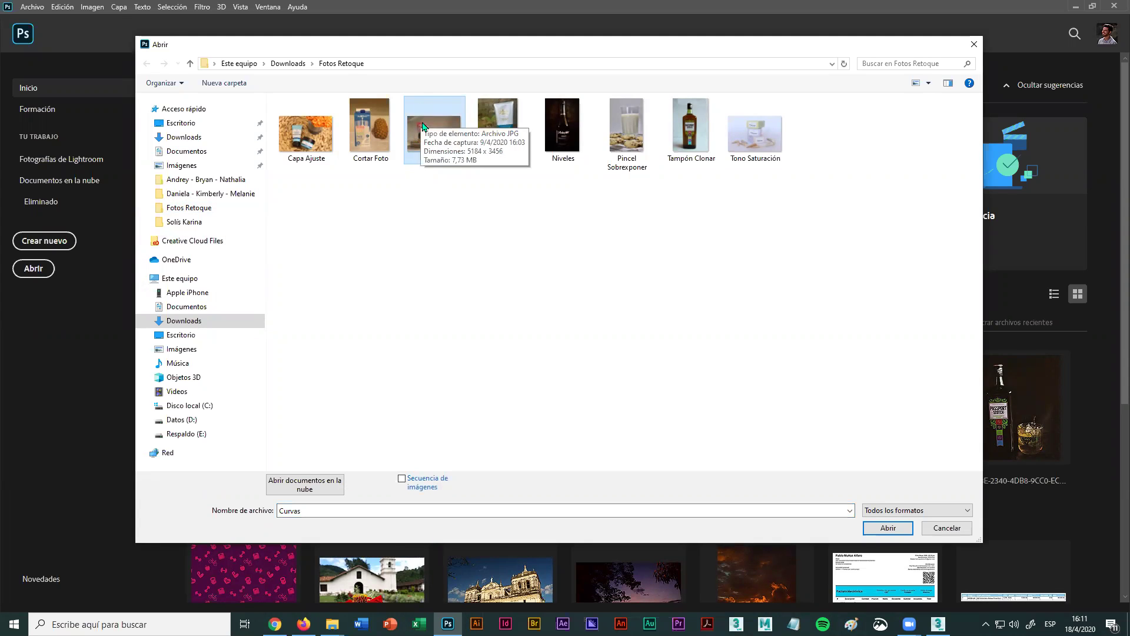
pyautogui.click(888, 527)
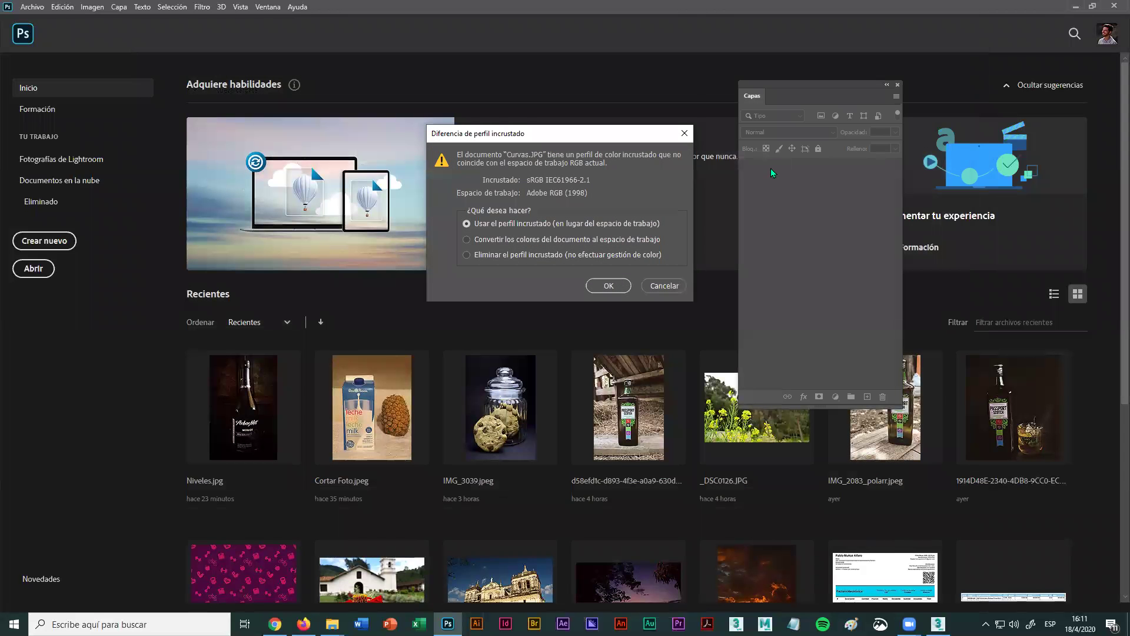
pyautogui.click(612, 286)
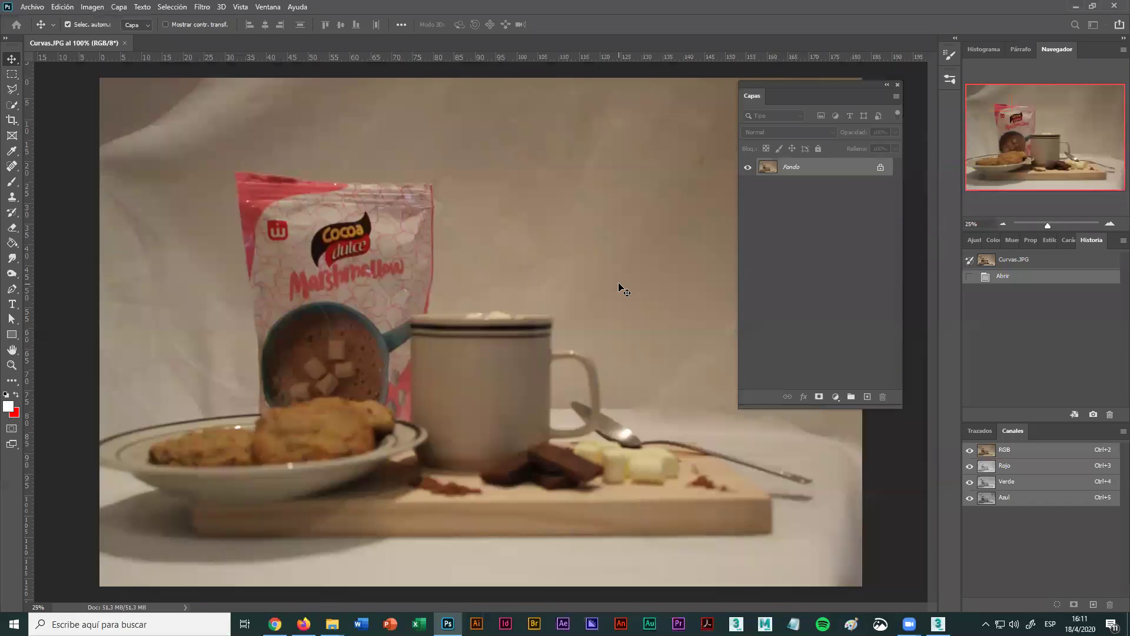
# Duplicate the Fondo layer of the Curvas photo.
pyautogui.click(1003, 224)
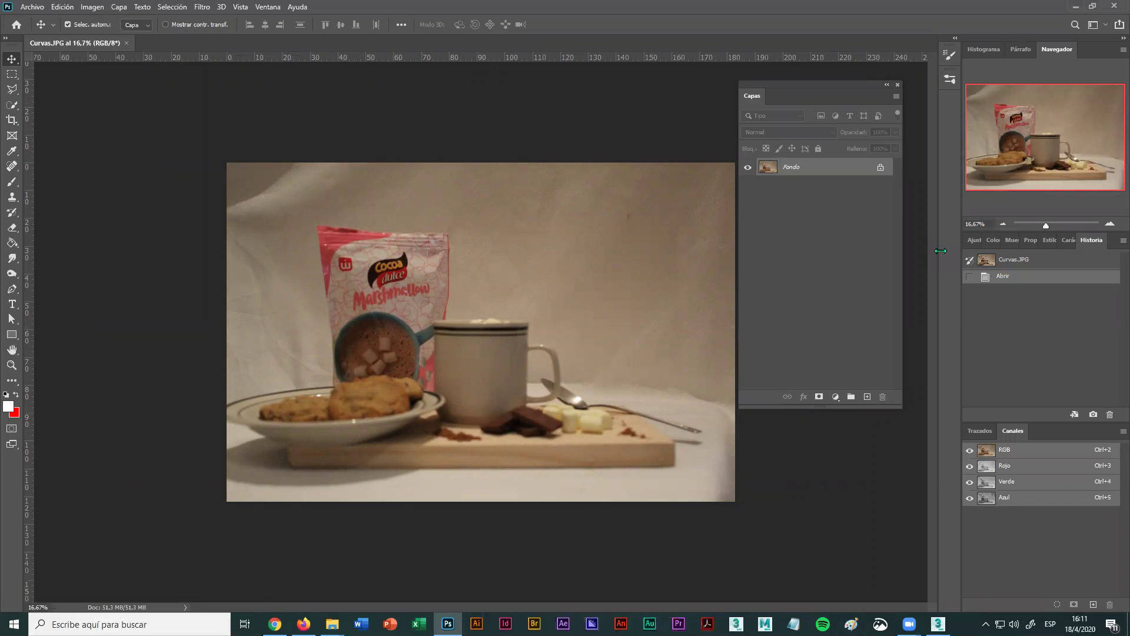
pyautogui.press('ctrl')
pyautogui.hotkey('ctrl', 'j')
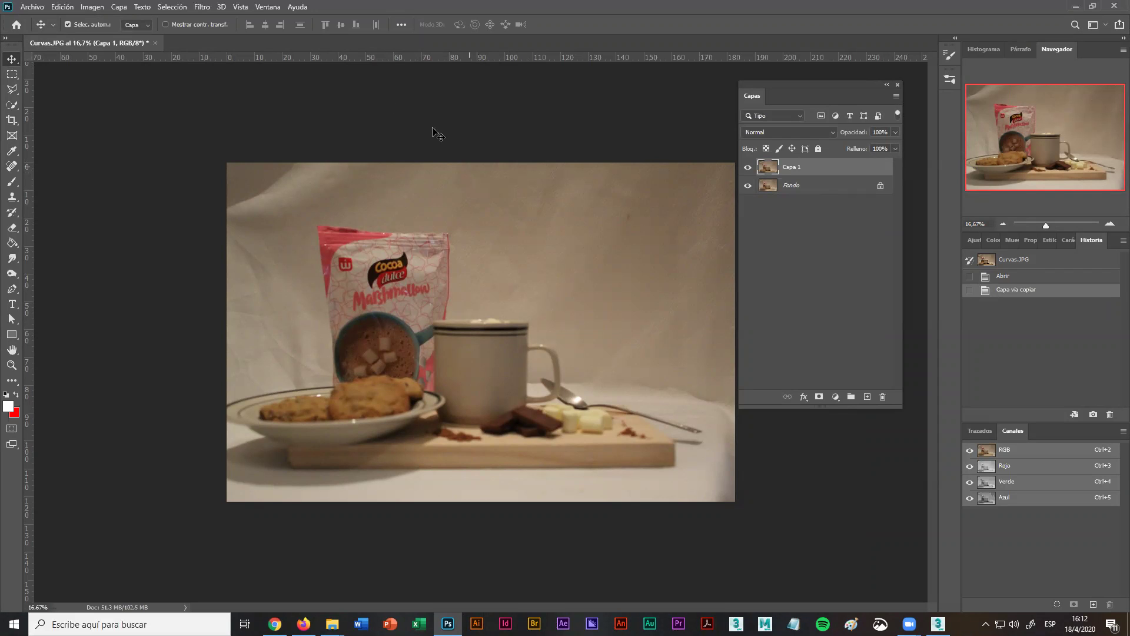
# Open the Curves adjustment for the duplicated layer and move its dialog aside to uncover the photo.
pyautogui.click(92, 6)
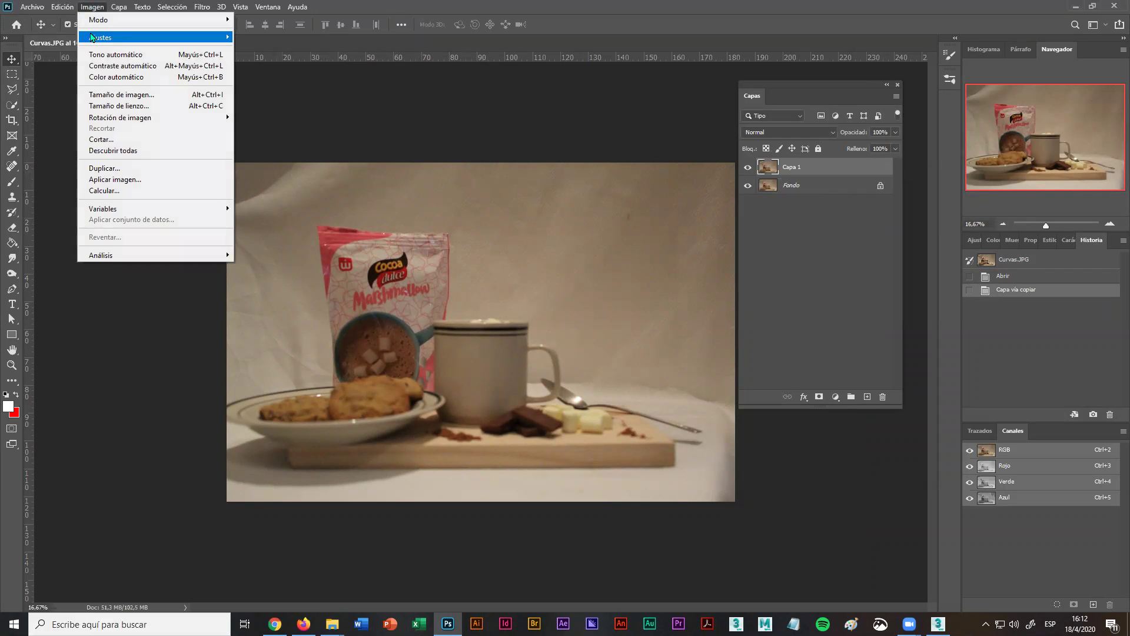
pyautogui.moveTo(106, 37)
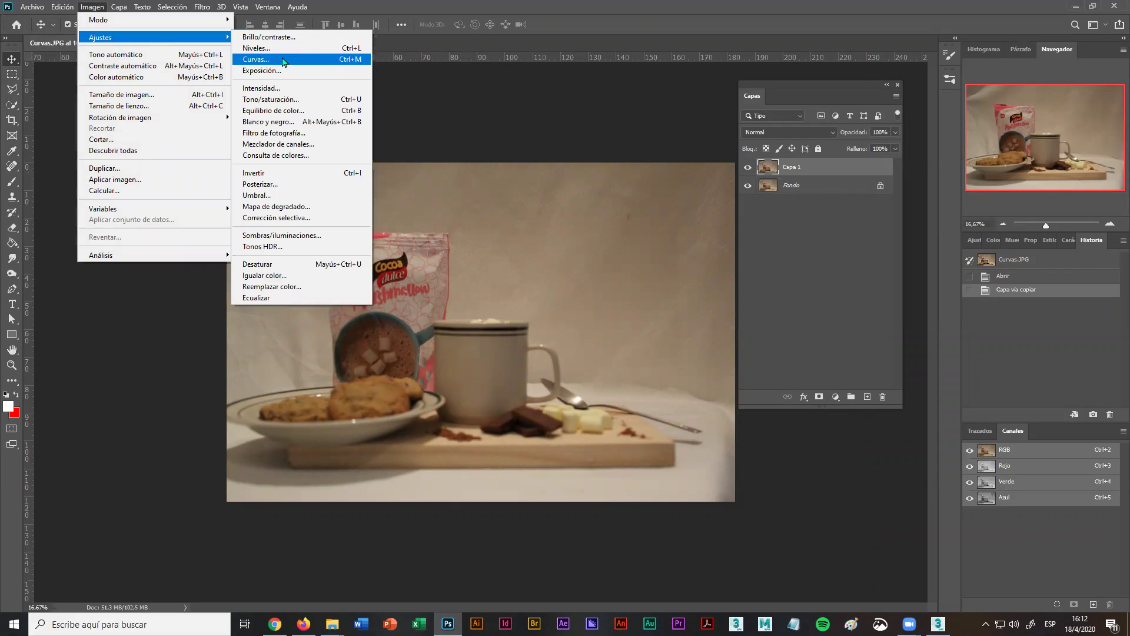
pyautogui.click(277, 59)
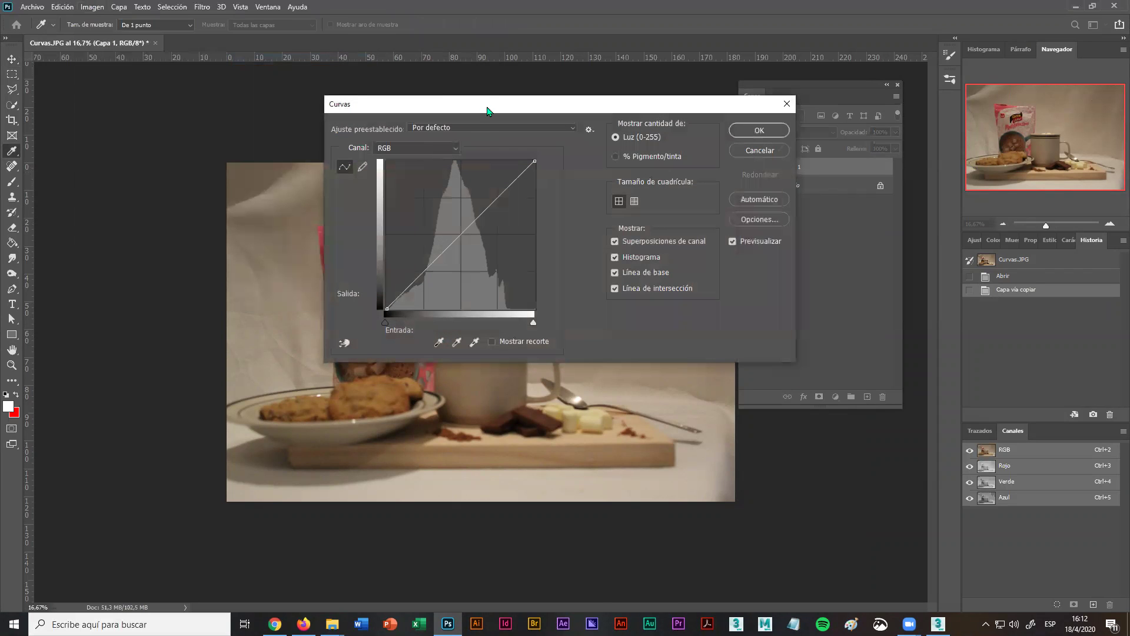
pyautogui.moveTo(488, 111); pyautogui.dragTo(860, 256)
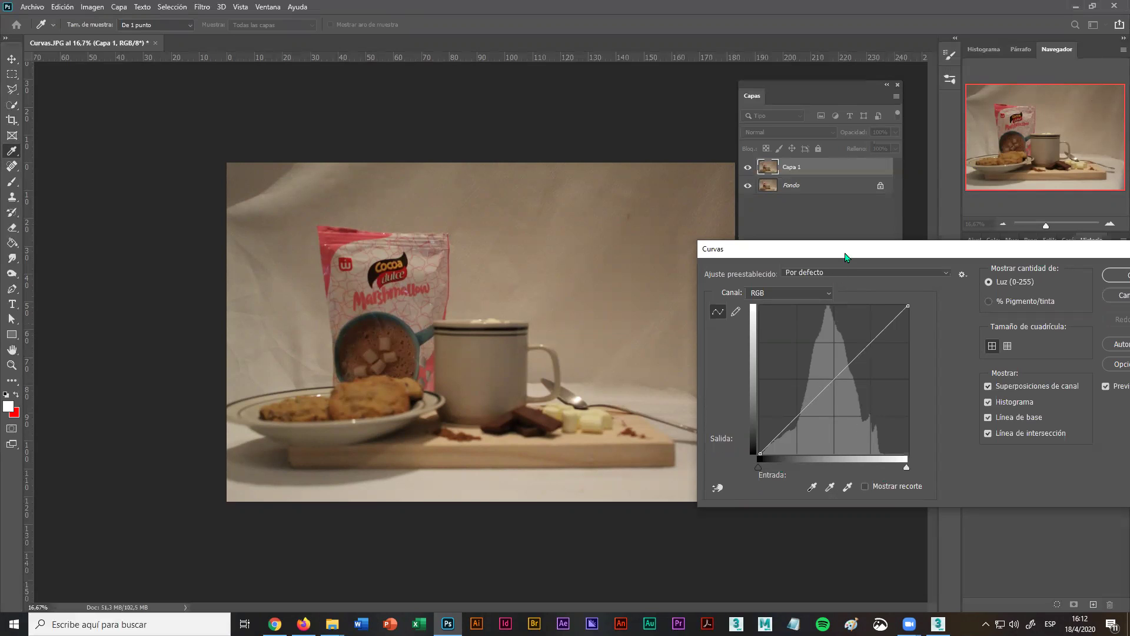
pyautogui.moveTo(822, 243); pyautogui.dragTo(797, 221)
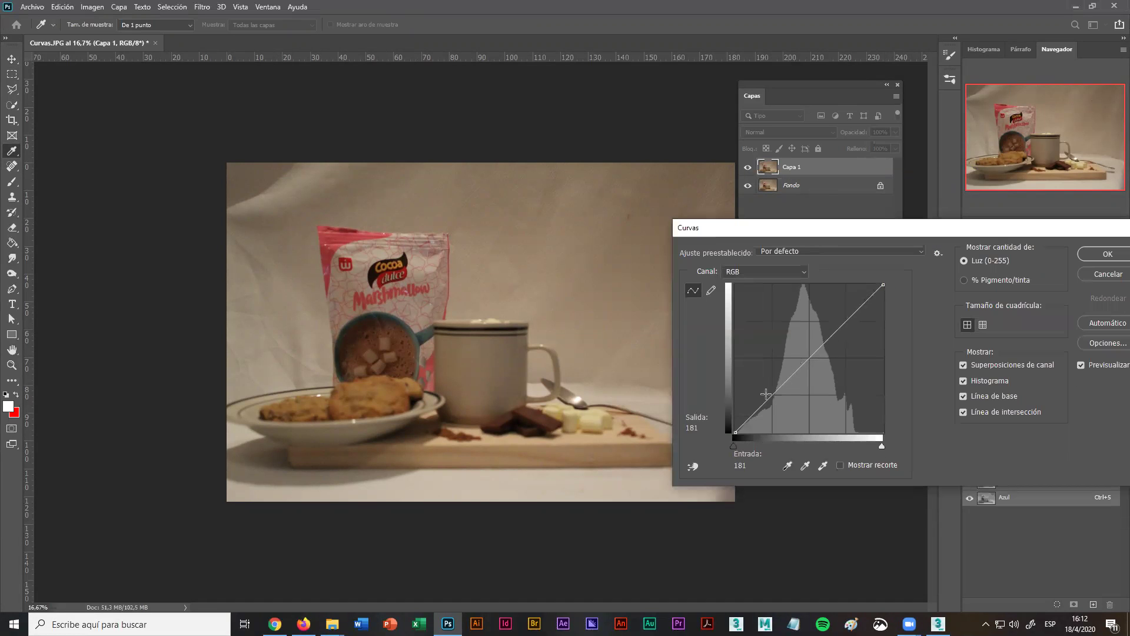
# Try an RGB curve with midtones at input 105, output 159, shadows at 51, 65, and highlights at 208, 219.
pyautogui.click(809, 358)
pyautogui.moveTo(808, 357)
pyautogui.mouseDown()
pyautogui.moveTo(794, 345)
pyautogui.moveTo(830, 388)
pyautogui.moveTo(795, 339)
pyautogui.mouseUp()
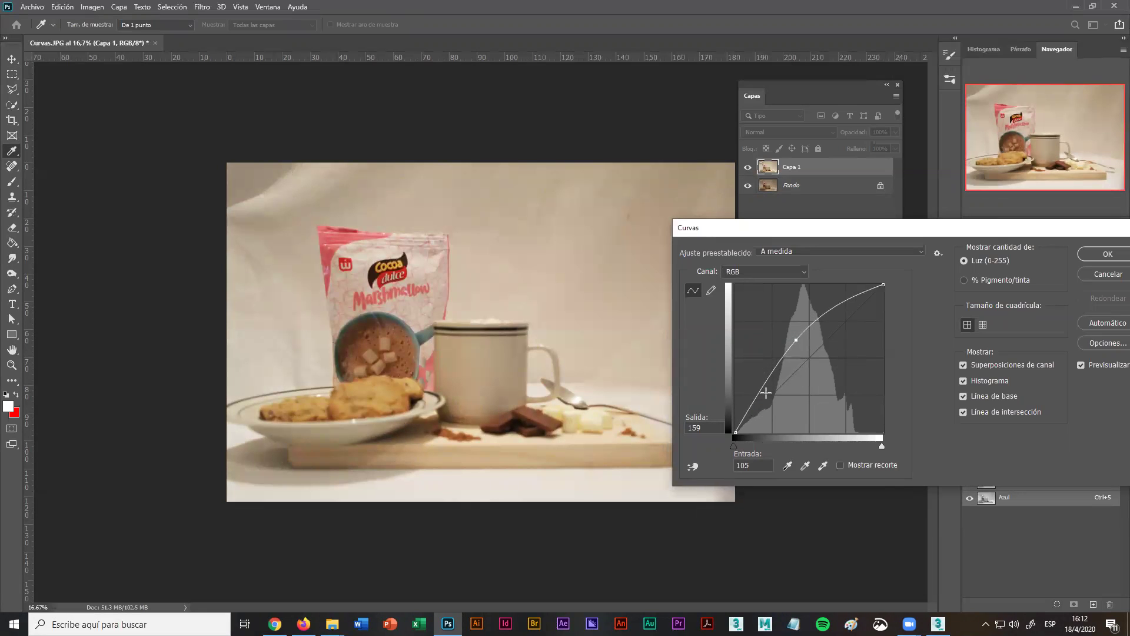
pyautogui.moveTo(758, 391); pyautogui.dragTo(765, 393)
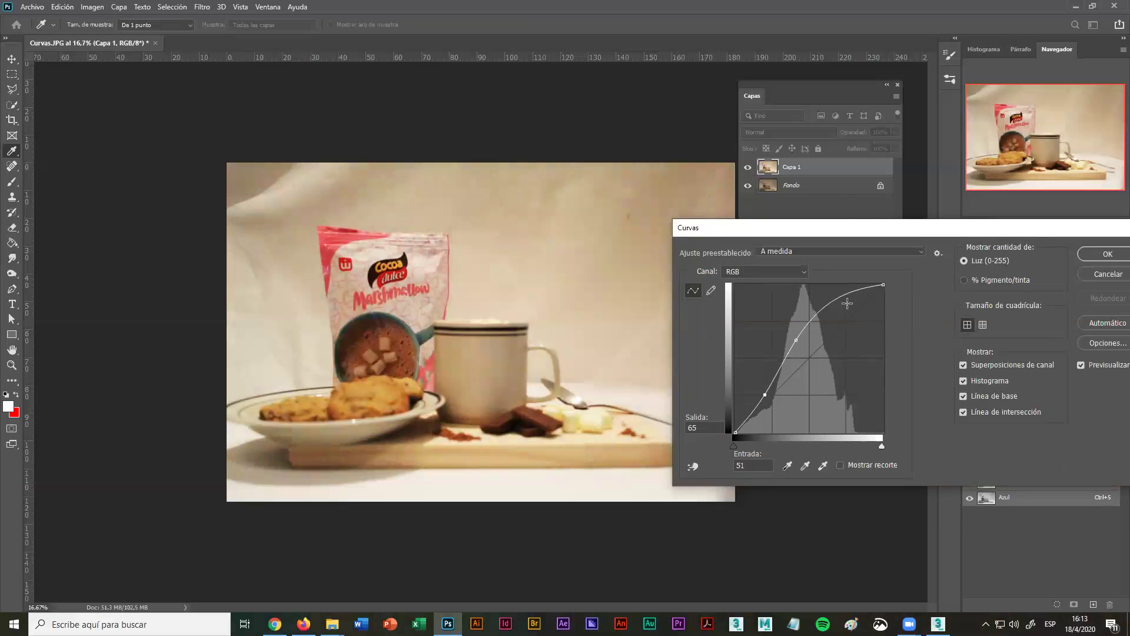
pyautogui.moveTo(845, 295); pyautogui.dragTo(855, 305)
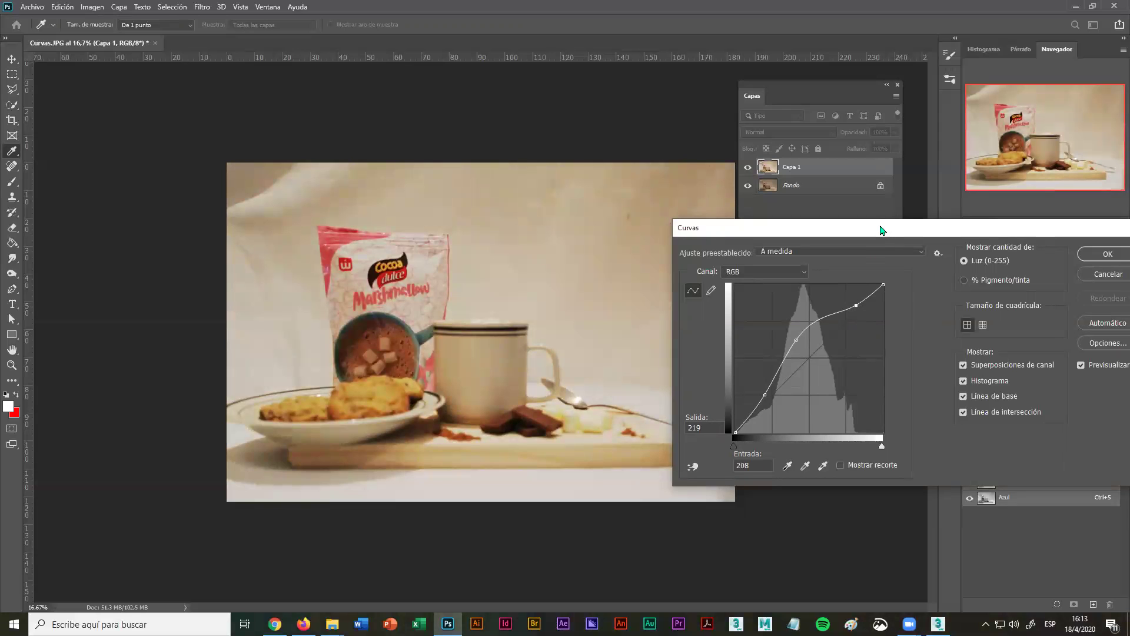
# Bring the whole Curves dialog into view and reset the curve to its default.
pyautogui.moveTo(881, 230); pyautogui.dragTo(851, 145)
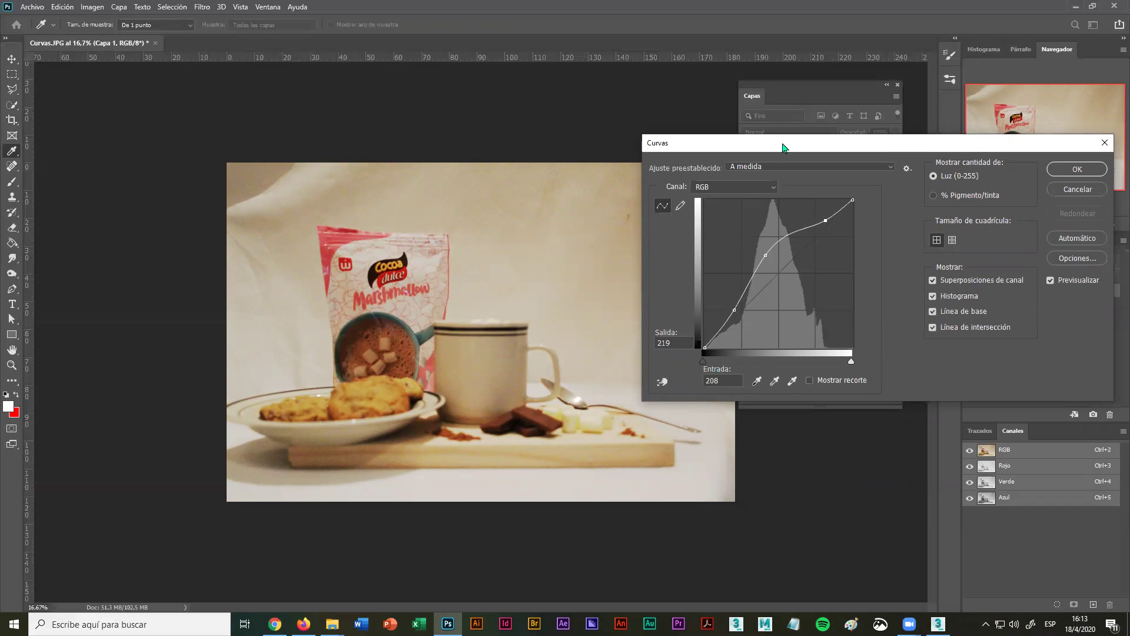
pyautogui.moveTo(782, 143); pyautogui.dragTo(748, 112)
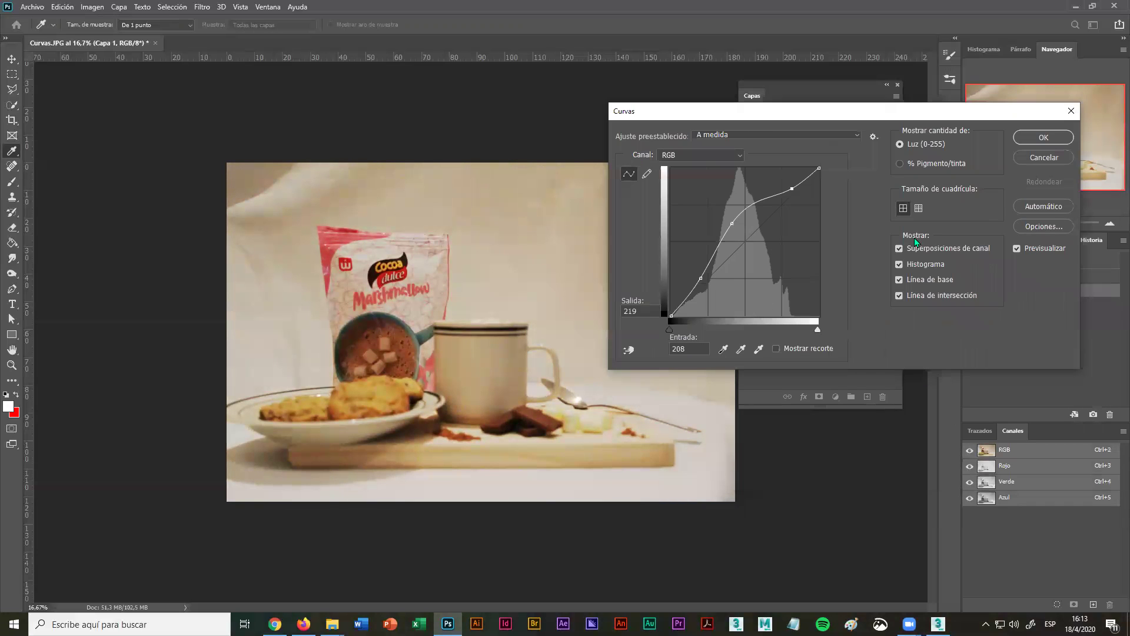
pyautogui.moveTo(1013, 116); pyautogui.dragTo(957, 146)
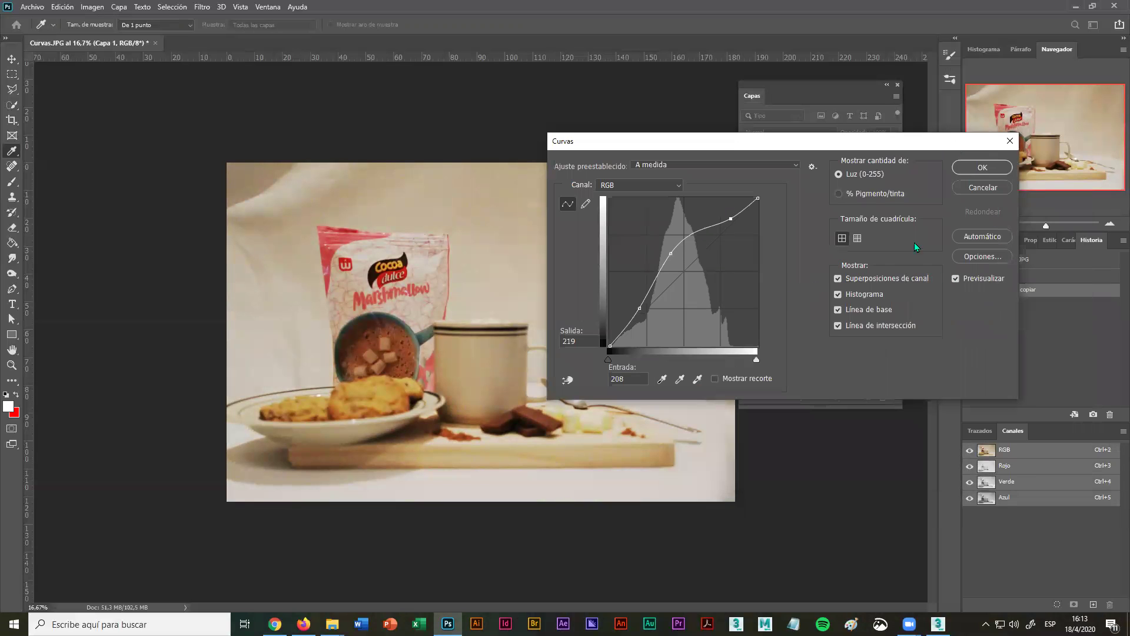
pyautogui.press('alt')
pyautogui.press('alt')
pyautogui.keyDown('alt'); pyautogui.click(983, 186); pyautogui.keyUp('alt')
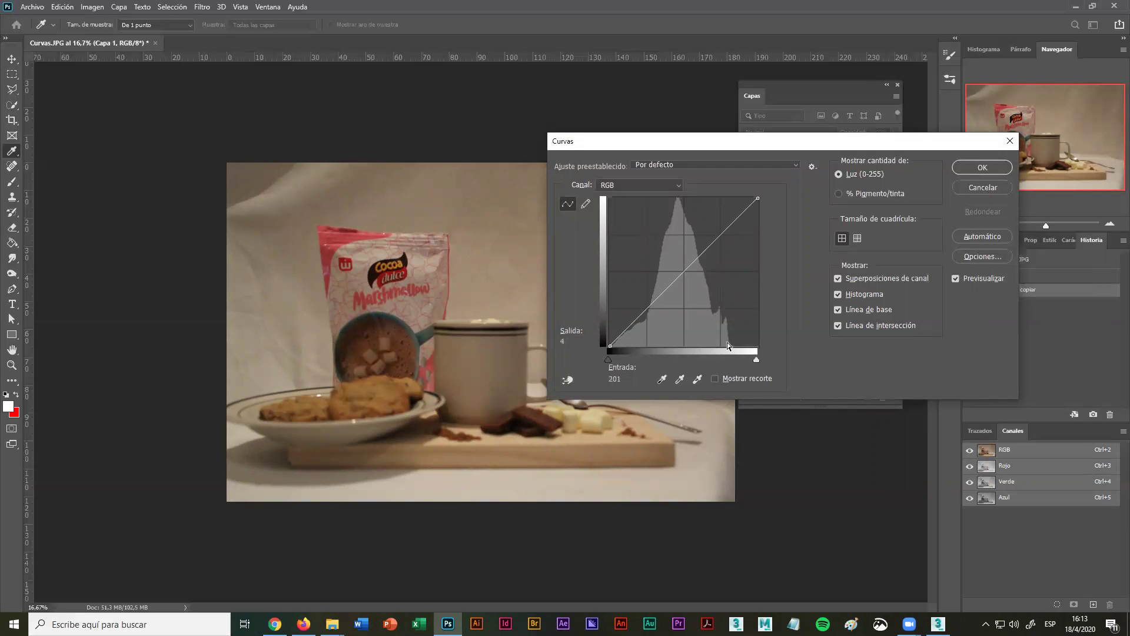
# Shape the RGB curve with points at input 100, output 152, then 44, 54 and 191, 222, and apply it.
pyautogui.click(684, 271)
pyautogui.moveTo(684, 271); pyautogui.dragTo(667, 257)
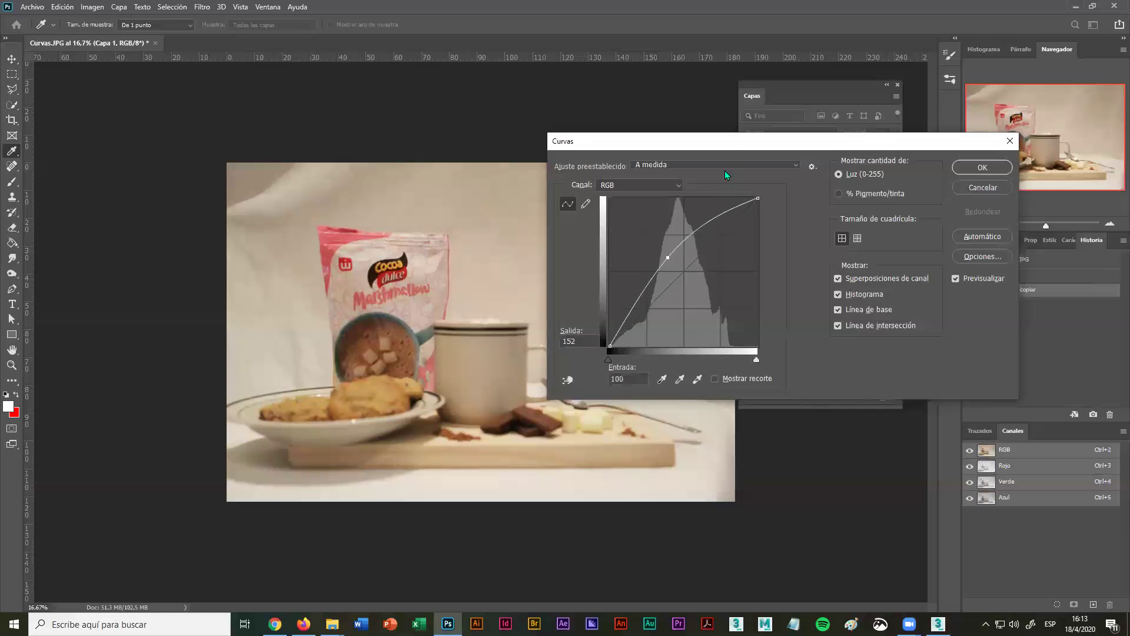
pyautogui.moveTo(719, 139); pyautogui.dragTo(855, 164)
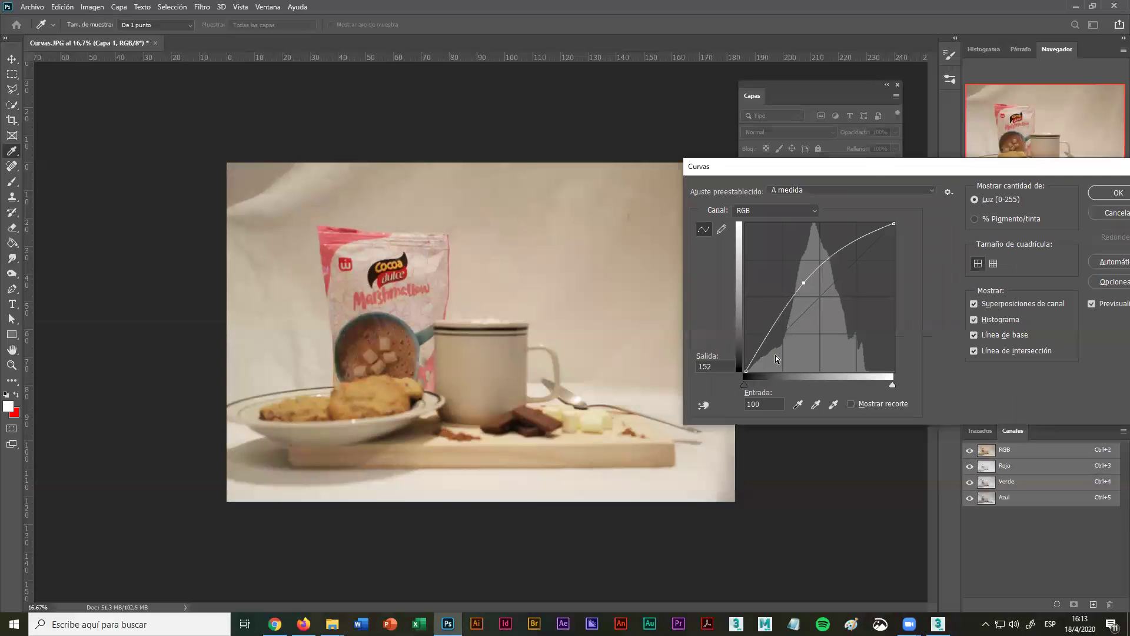
pyautogui.moveTo(770, 330); pyautogui.dragTo(771, 339)
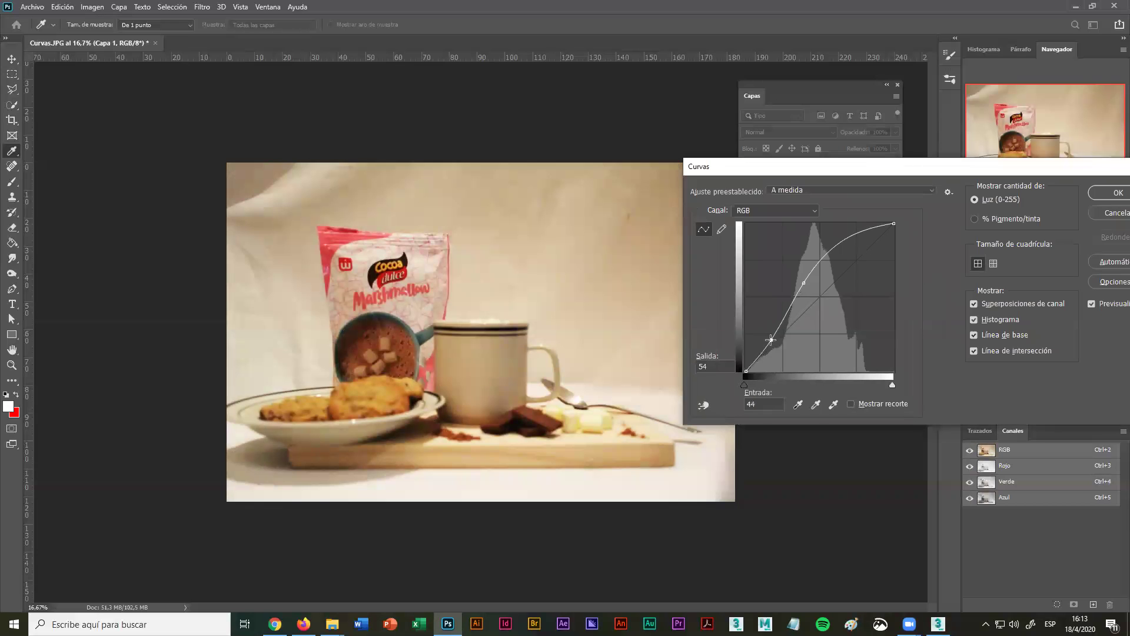
pyautogui.moveTo(848, 239); pyautogui.dragTo(856, 243)
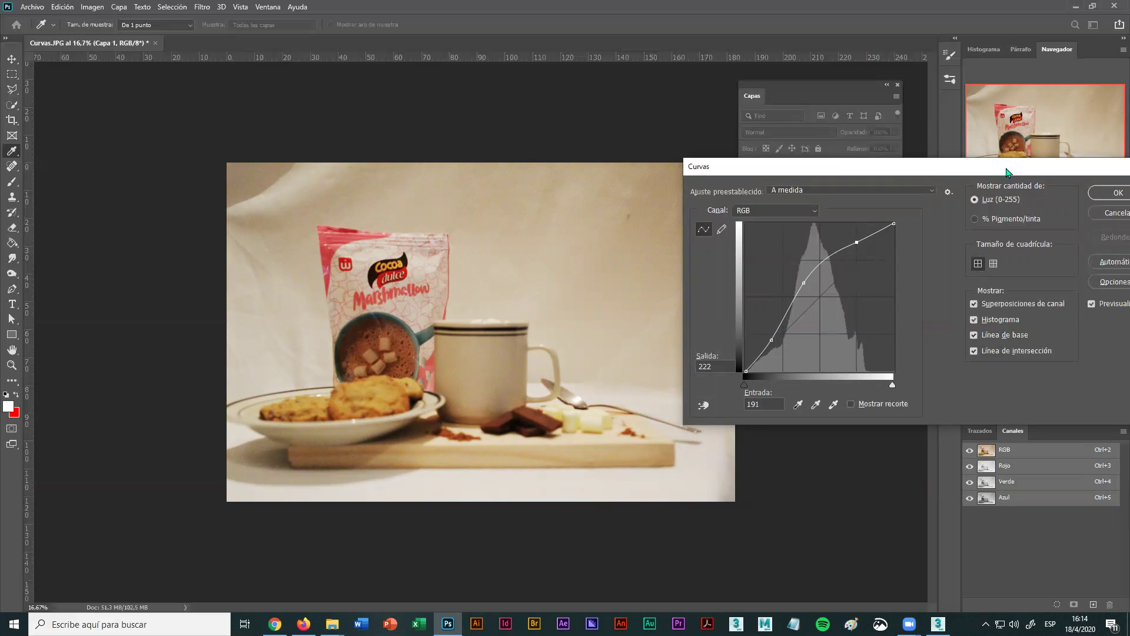
pyautogui.moveTo(836, 167); pyautogui.dragTo(612, 149)
pyautogui.click(906, 175)
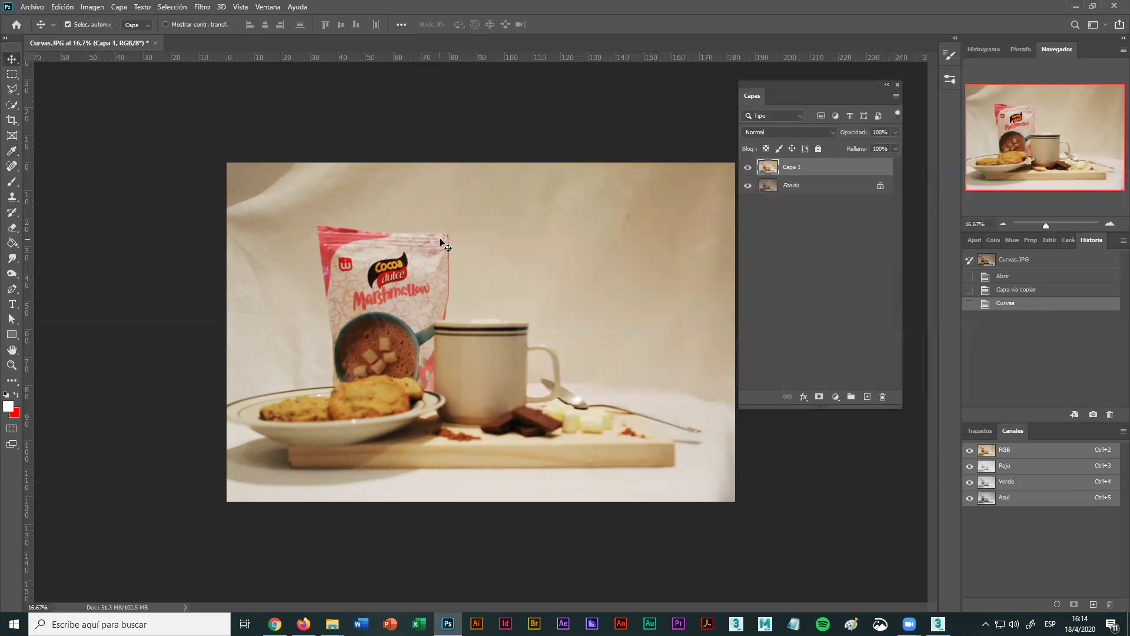
# Save the Curvas photo on the computer in Downloads as a JPEG with maximum quality 12 and the standard baseline format.
pyautogui.click(33, 7)
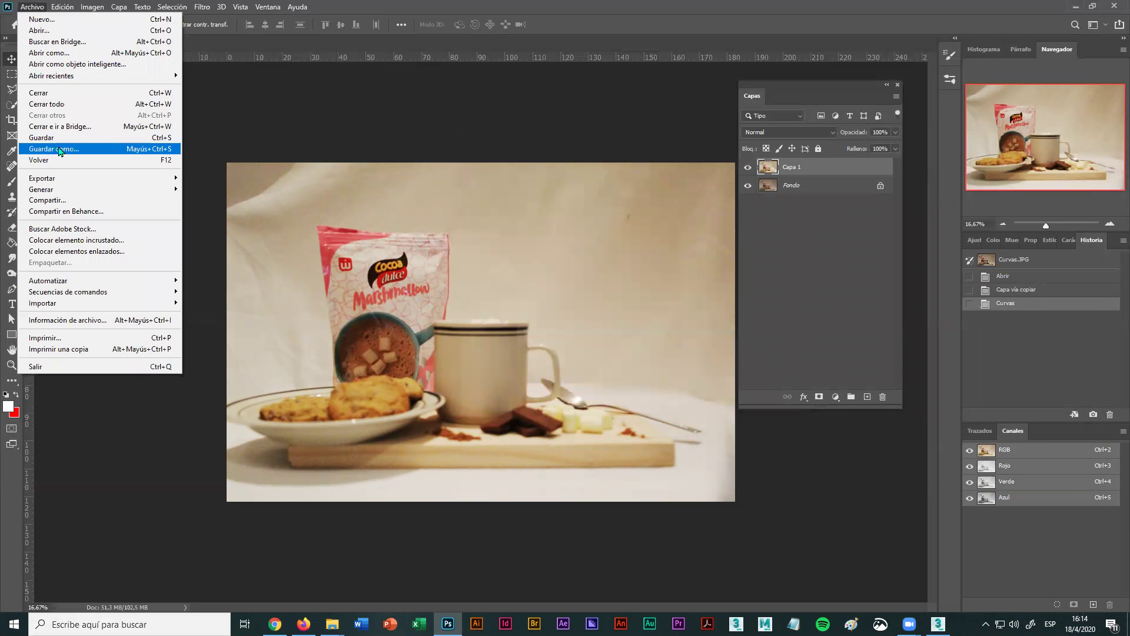
pyautogui.click(56, 149)
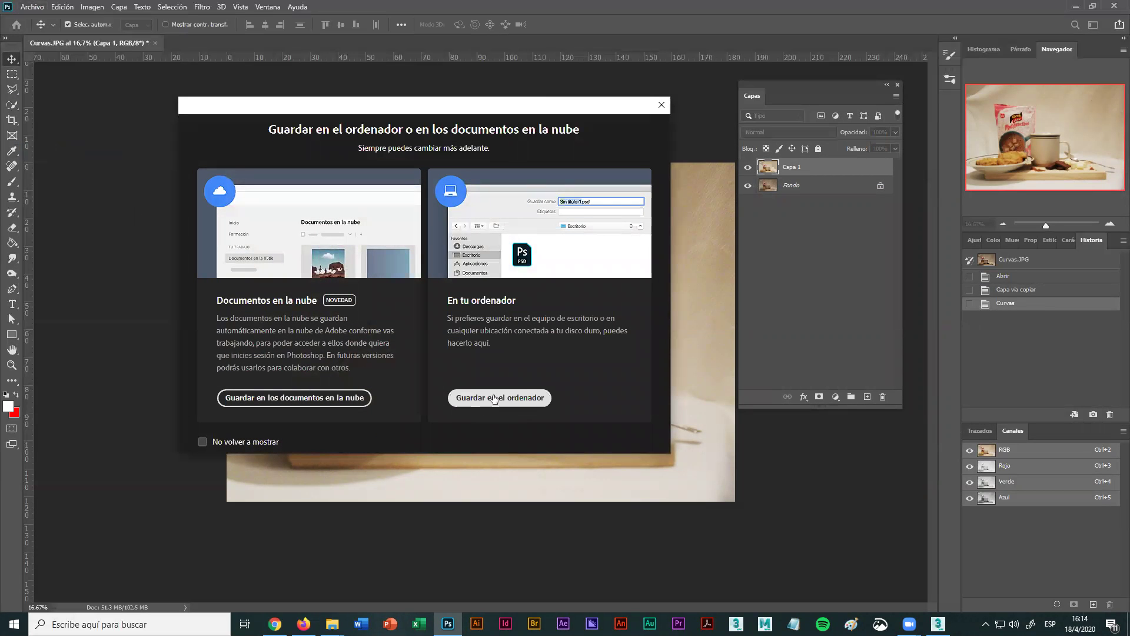
pyautogui.click(480, 397)
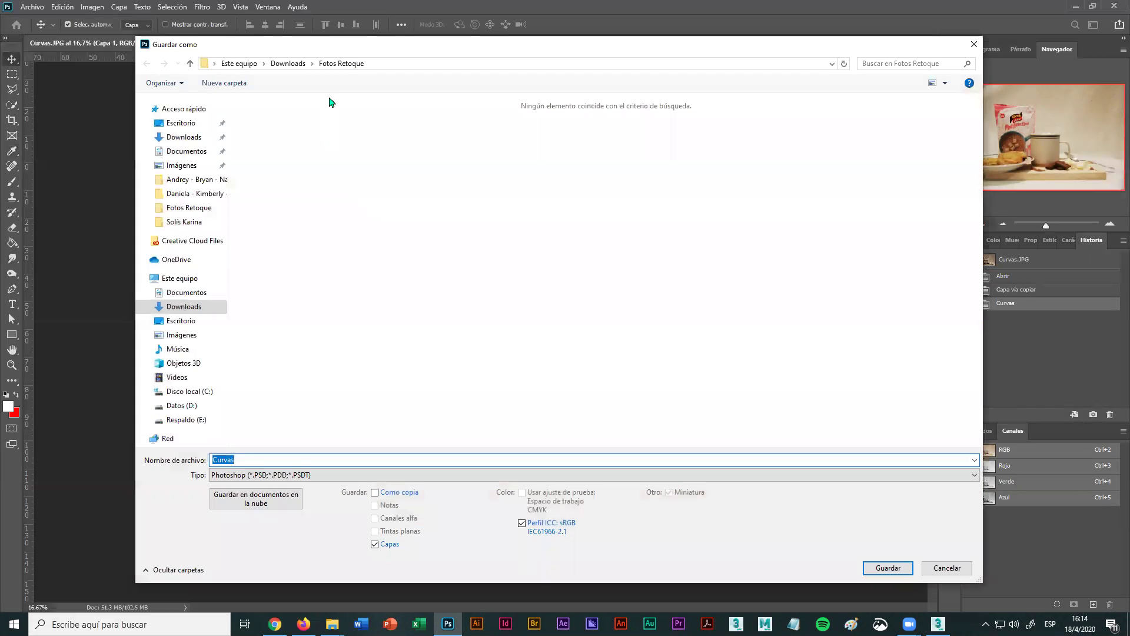
pyautogui.click(285, 64)
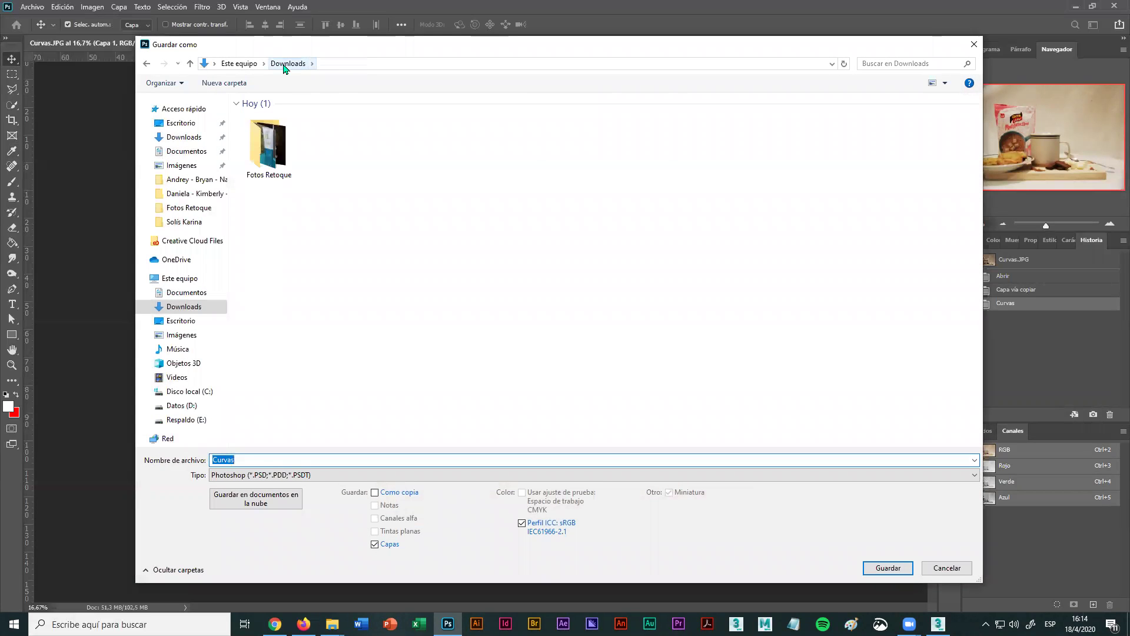
pyautogui.click(252, 474)
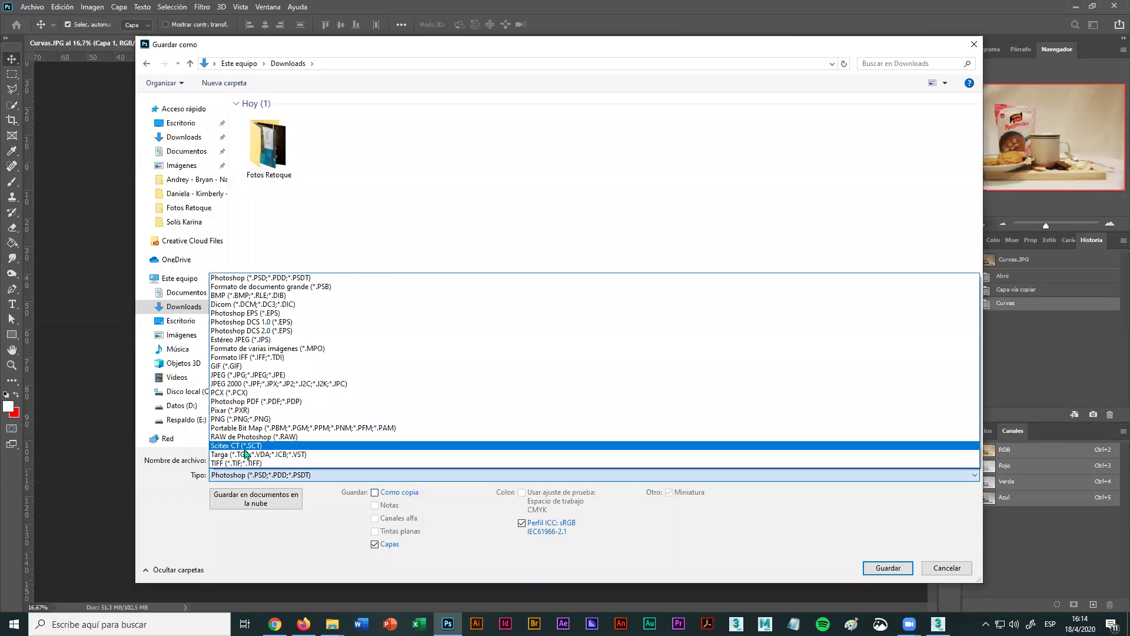
pyautogui.click(244, 376)
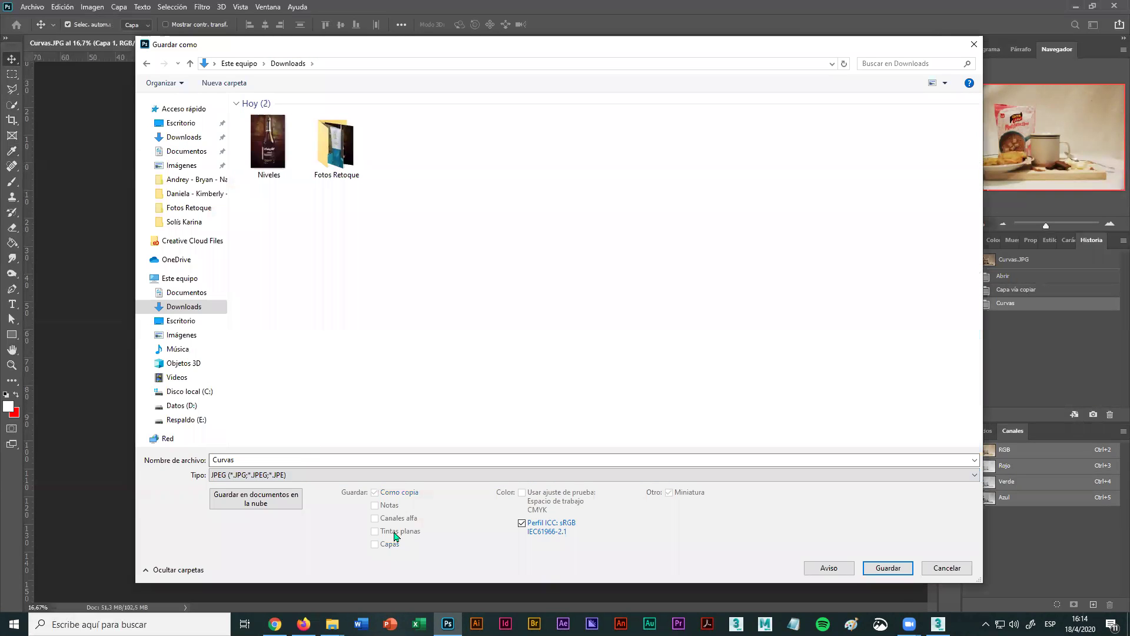
pyautogui.click(883, 568)
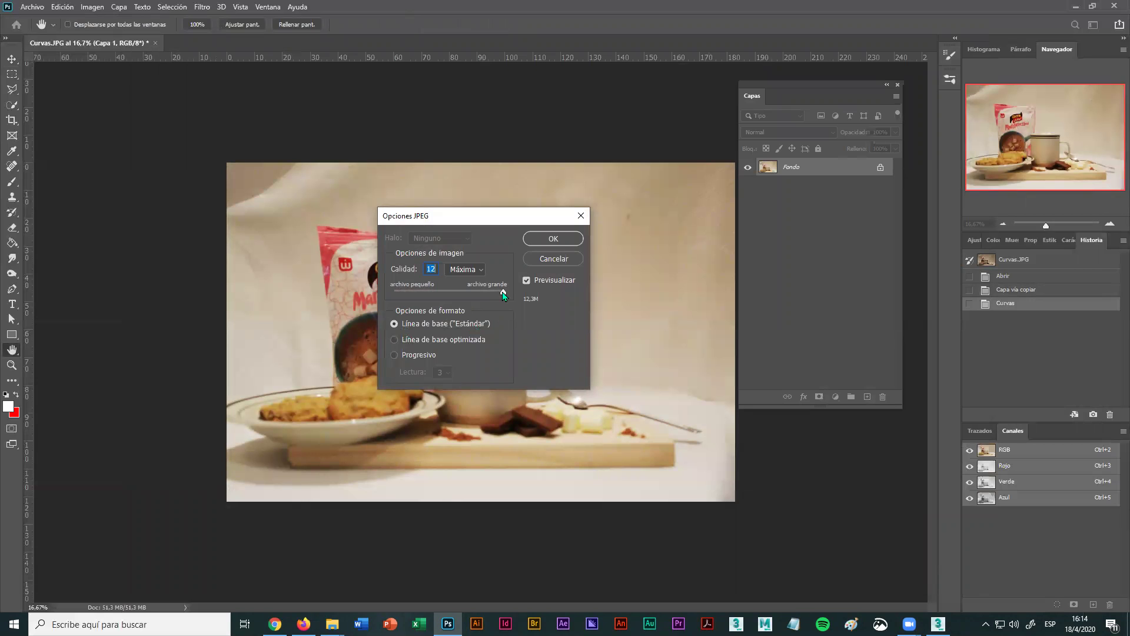
pyautogui.click(556, 237)
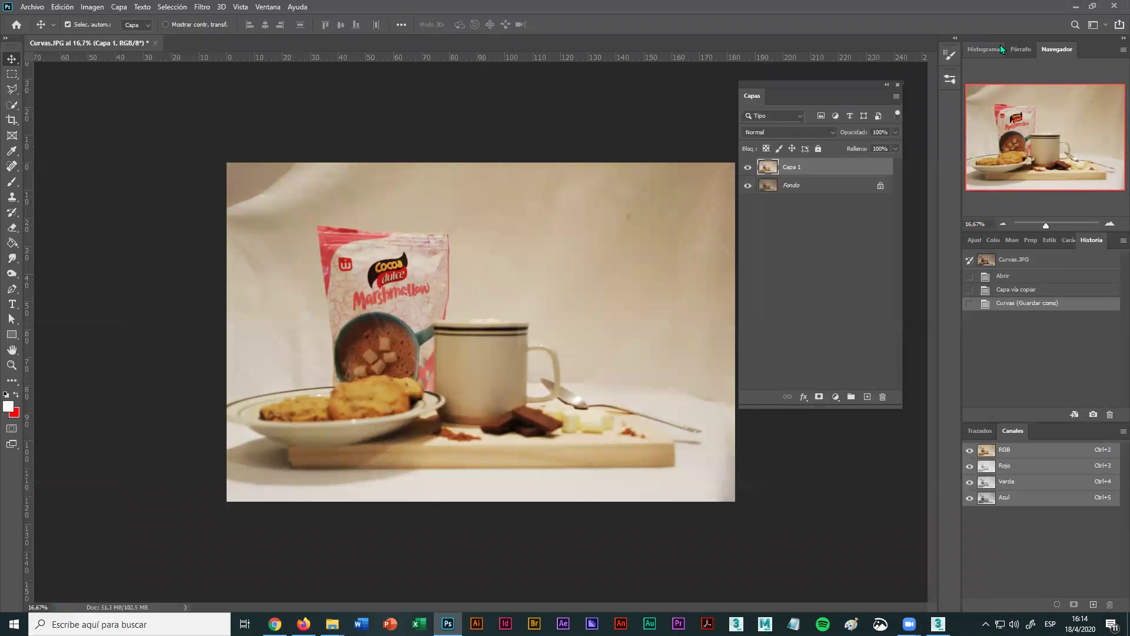
# Switch to File Explorer and view the saved Curvas photo from the Downloads folder, closing the viewer when done.
pyautogui.click(1074, 8)
pyautogui.click(399, 176)
pyautogui.doubleClick(399, 177)
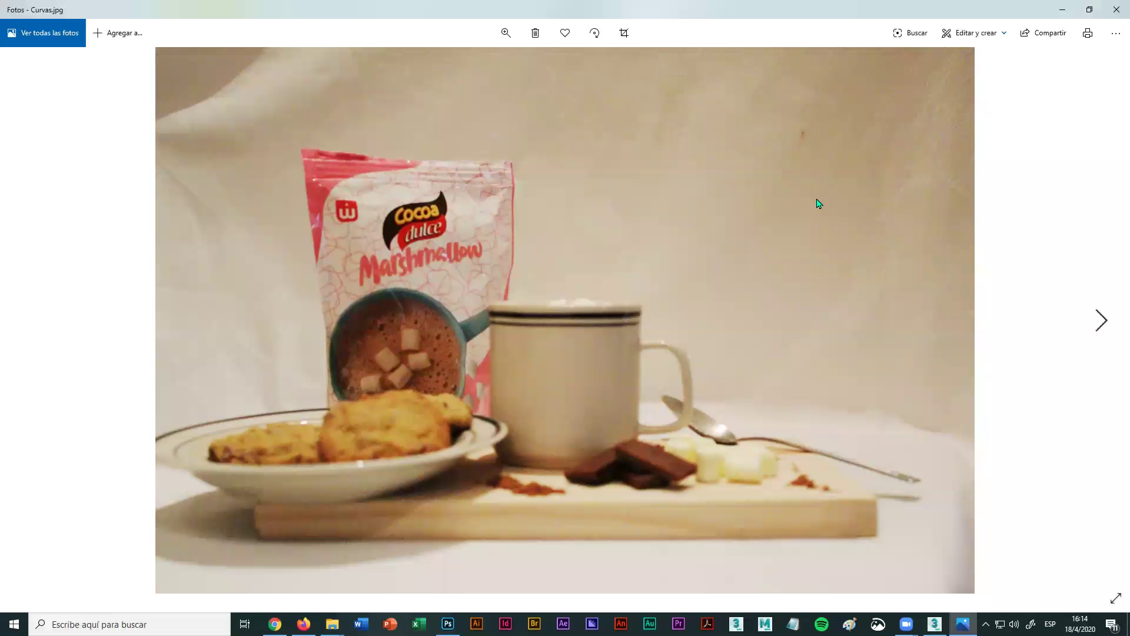
pyautogui.click(1117, 10)
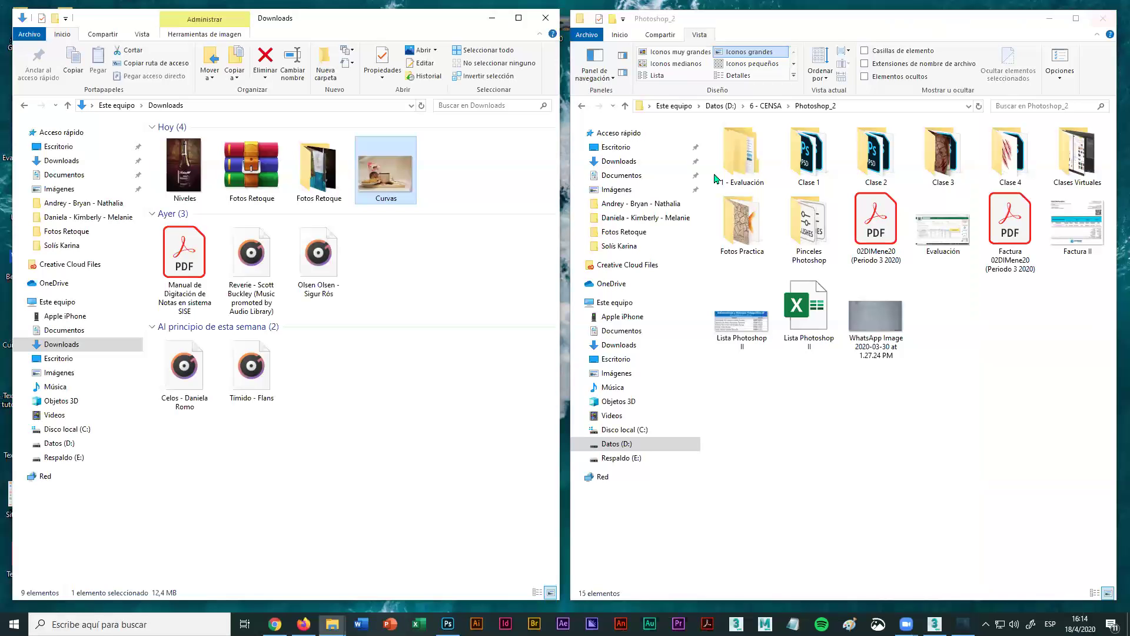
# View the original Curvas photo from the Fotos Retoque folder for comparison, then close the viewer.
pyautogui.doubleClick(296, 199)
pyautogui.click(310, 171)
pyautogui.doubleClick(310, 171)
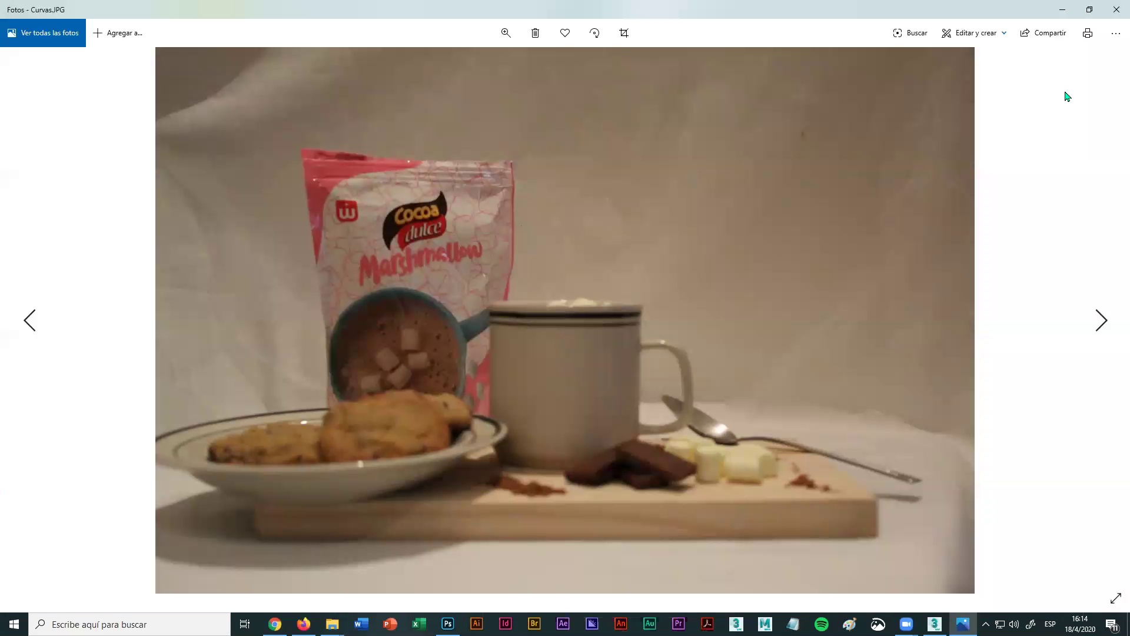
pyautogui.click(1116, 9)
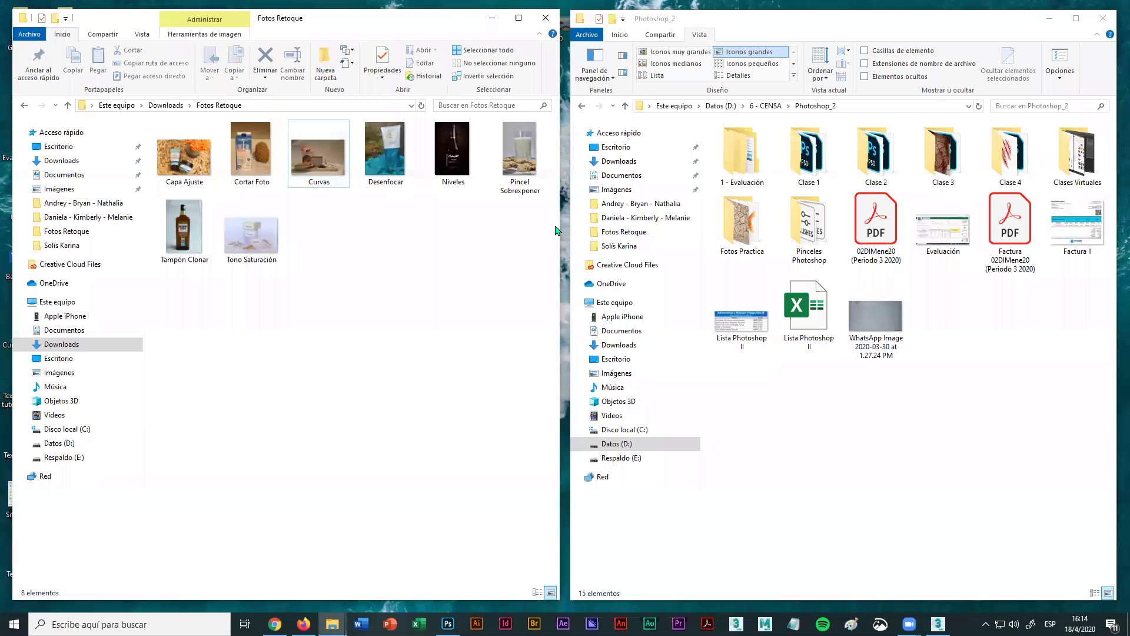
# Return to Photoshop and close the Curvas document without saving its changes.
pyautogui.click(447, 624)
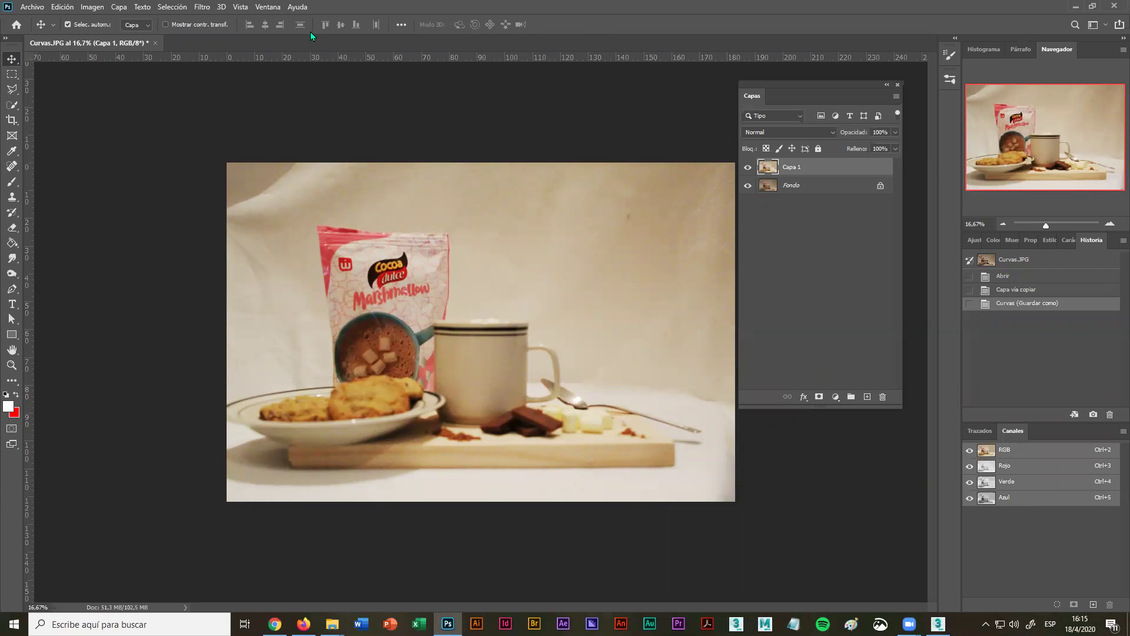
pyautogui.click(155, 43)
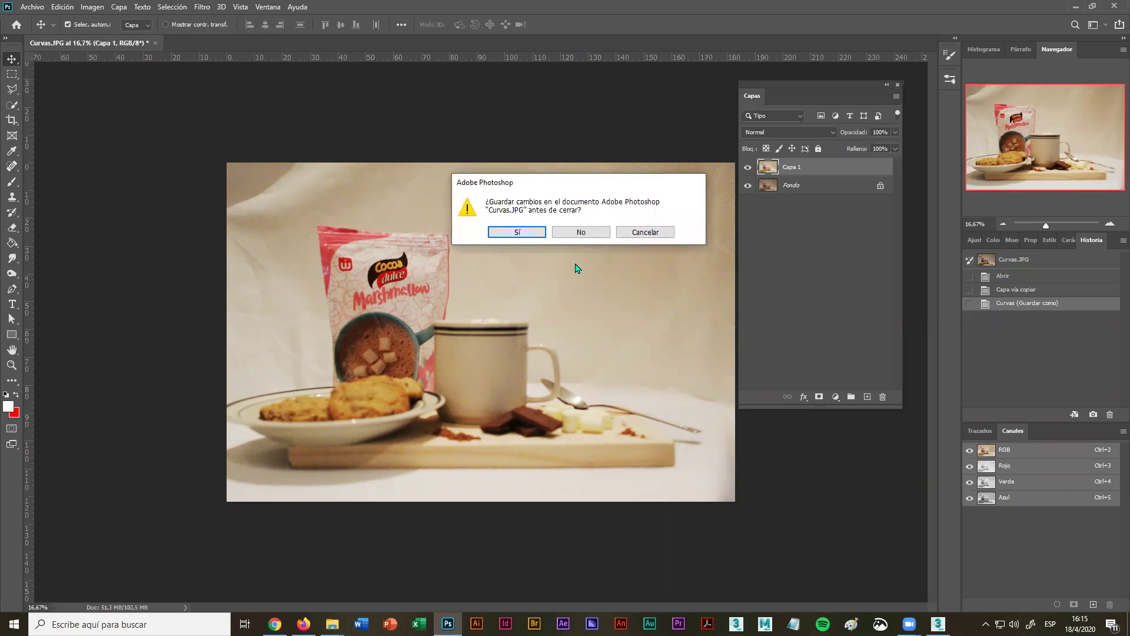
pyautogui.click(596, 232)
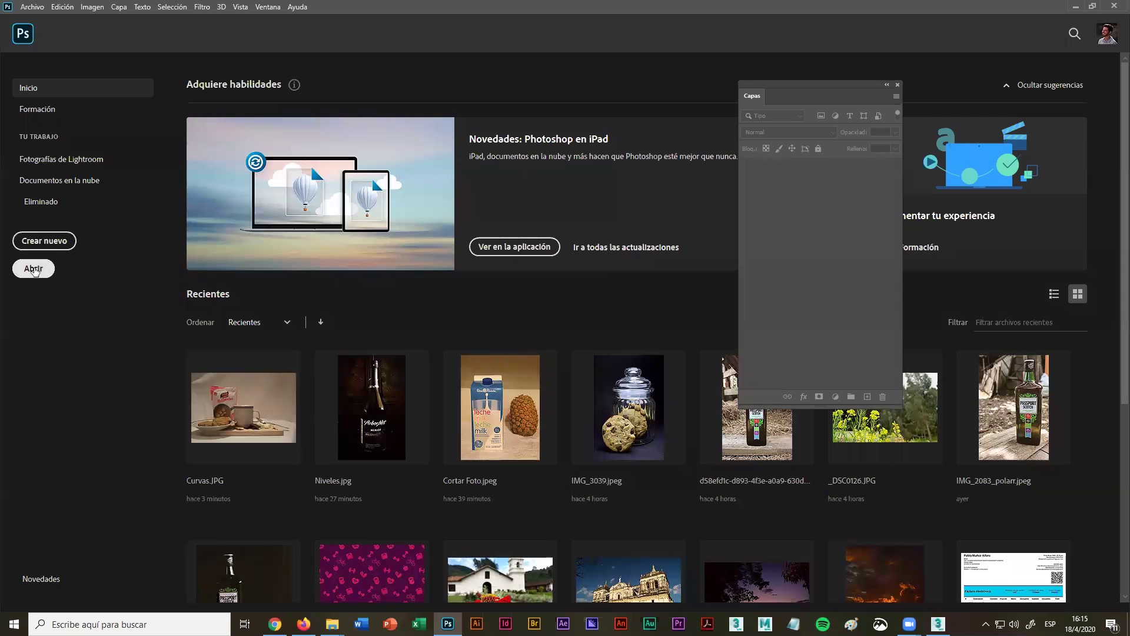
# Open the Tono Saturación photo from the Fotos Retoque folder, keeping its embedded color profile.
pyautogui.click(35, 271)
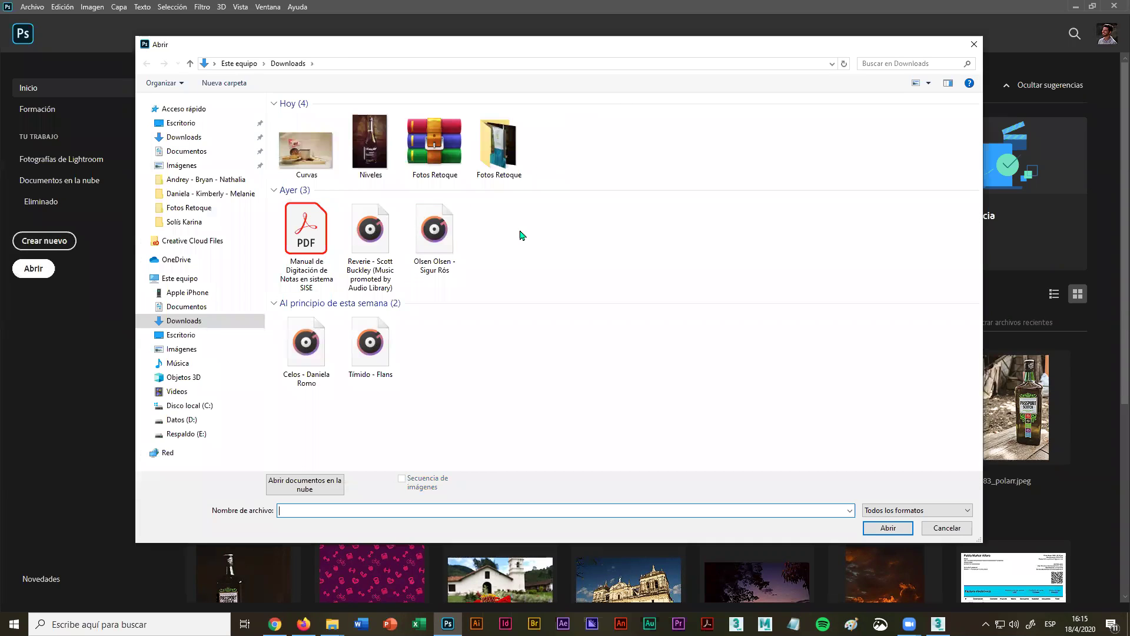
pyautogui.doubleClick(504, 162)
pyautogui.click(748, 146)
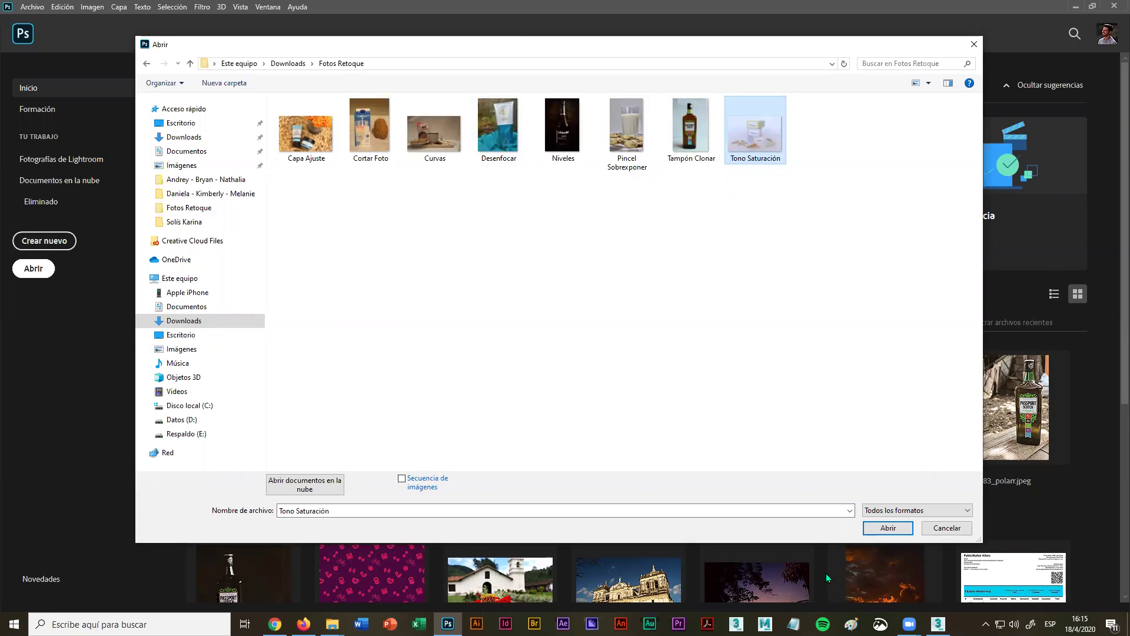
pyautogui.click(888, 528)
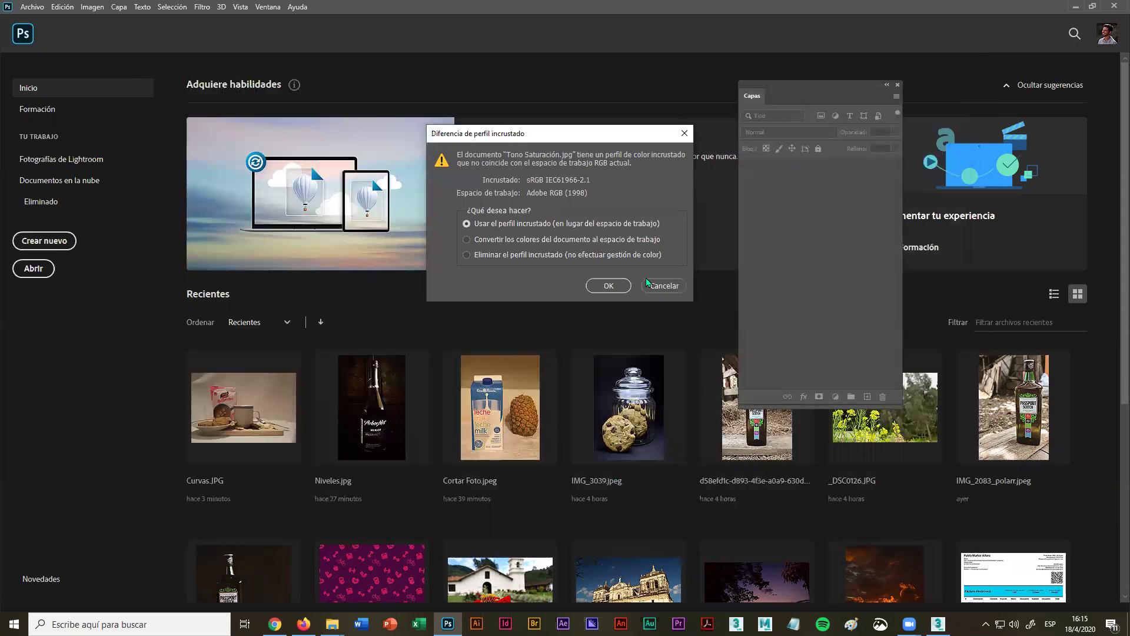
pyautogui.click(609, 286)
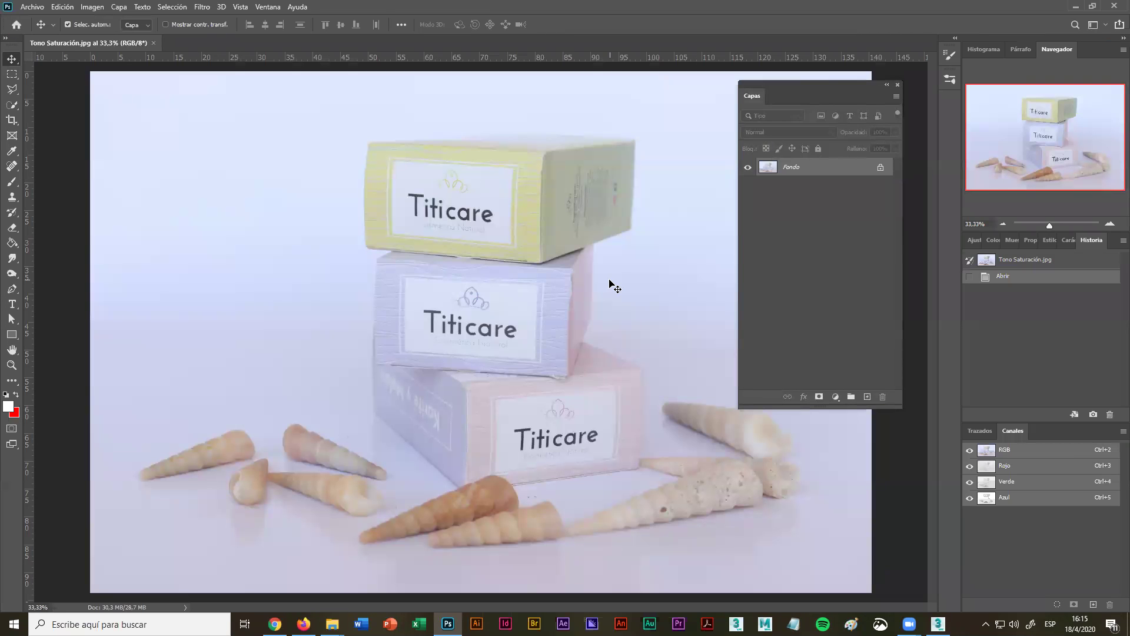
# Duplicate the background layer and open the Hue/Saturation adjustment for the copy, moving its dialog clear of the boxes.
pyautogui.click(1002, 223)
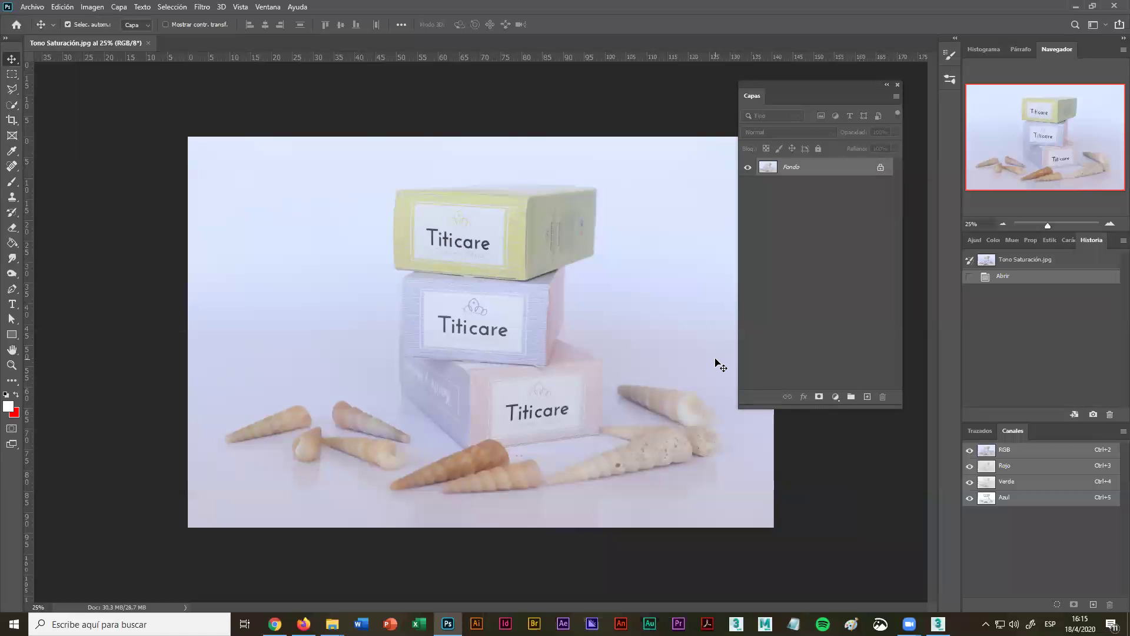
pyautogui.hotkey('ctrl', 'j')
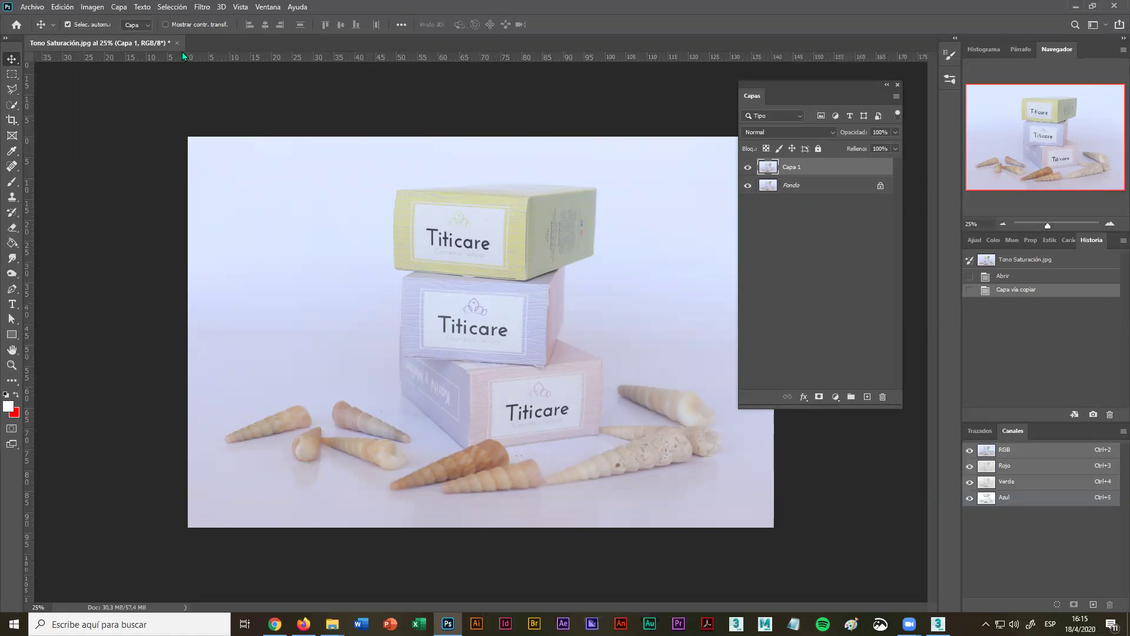
pyautogui.click(92, 7)
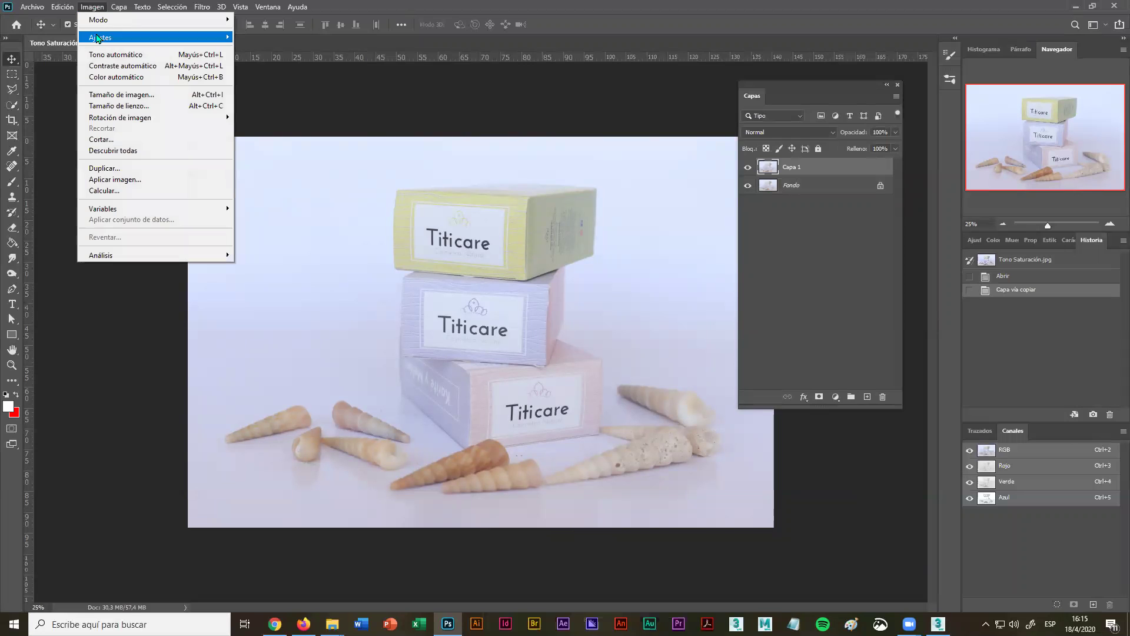
pyautogui.moveTo(123, 38)
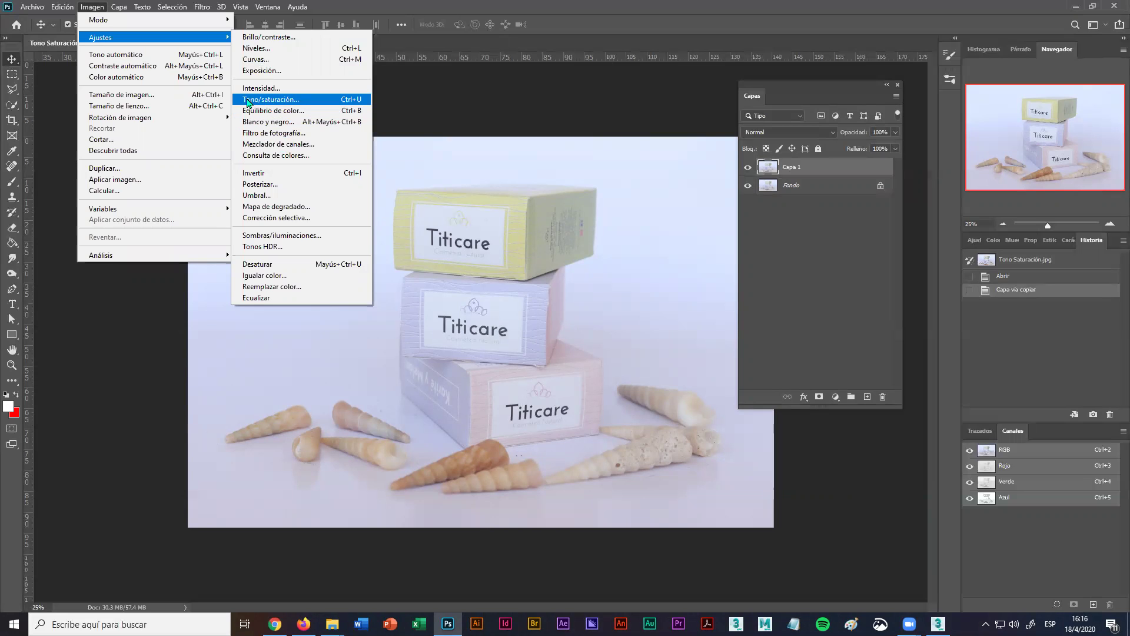
pyautogui.click(299, 102)
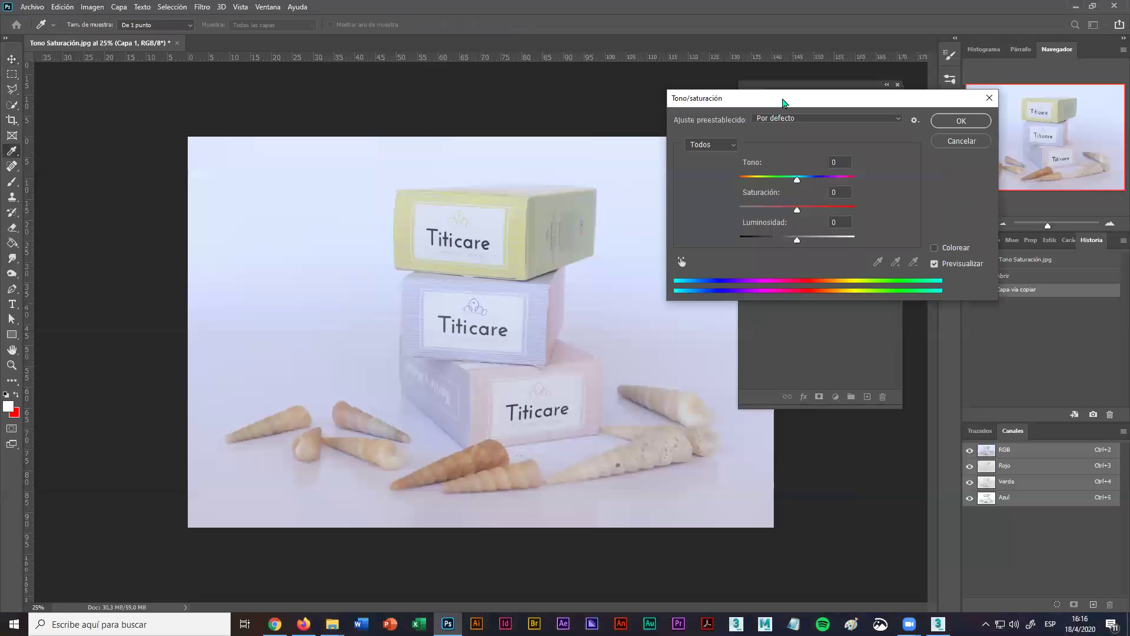
pyautogui.moveTo(783, 103); pyautogui.dragTo(766, 155)
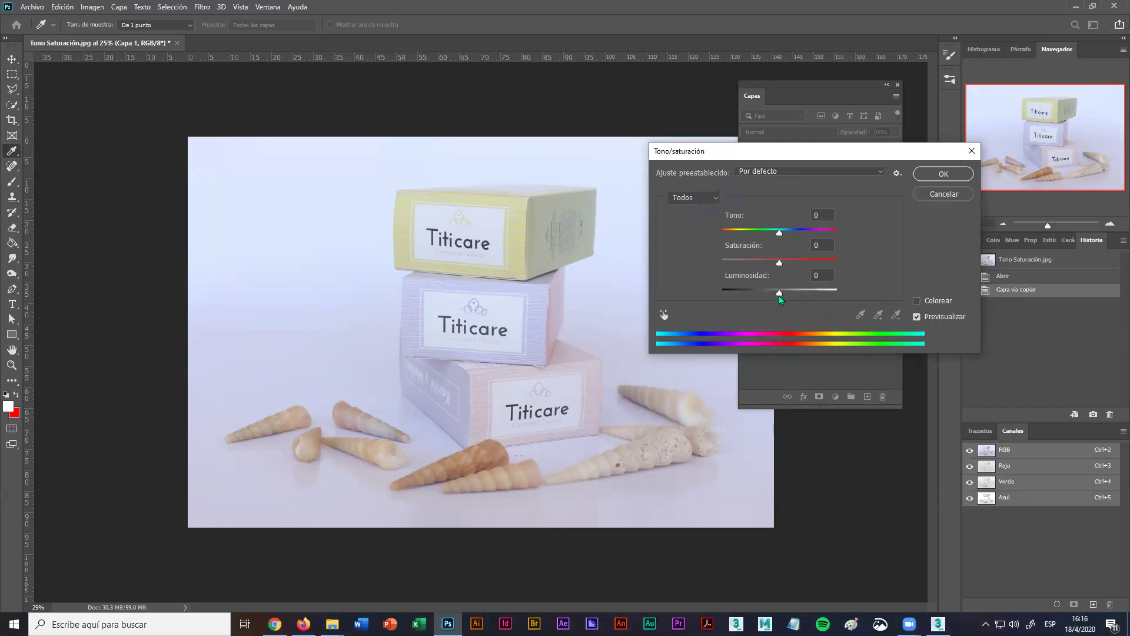
# Try a Hue/Saturation adjustment with lightness +23, saturation +37 and hue +105, then reset all values to their defaults.
pyautogui.moveTo(779, 295); pyautogui.dragTo(679, 272)
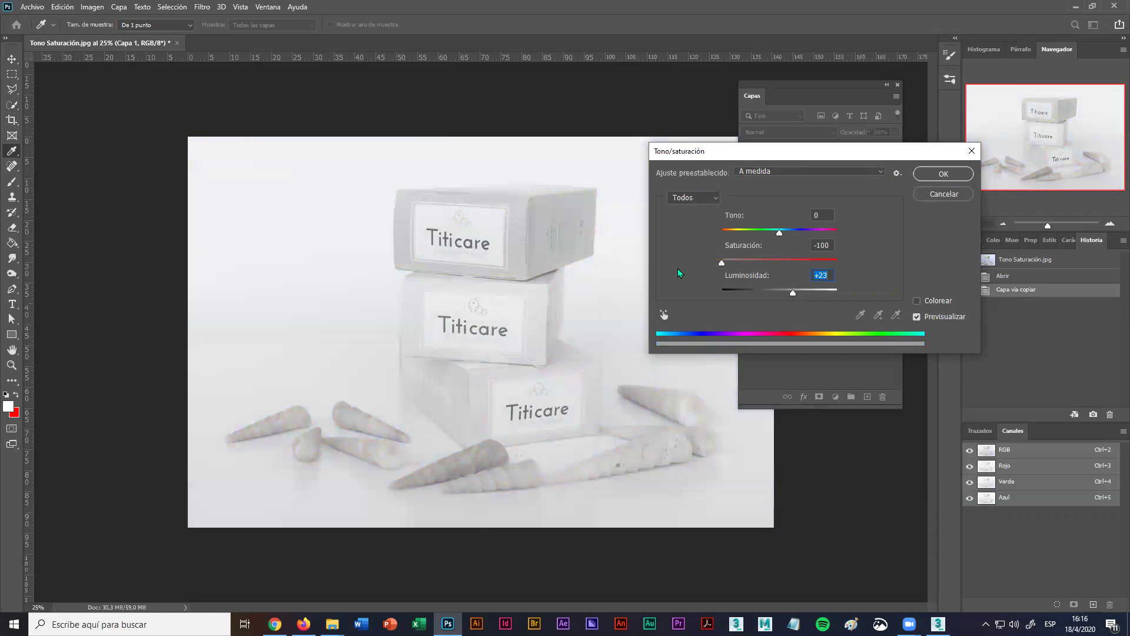
pyautogui.moveTo(680, 273); pyautogui.dragTo(801, 268)
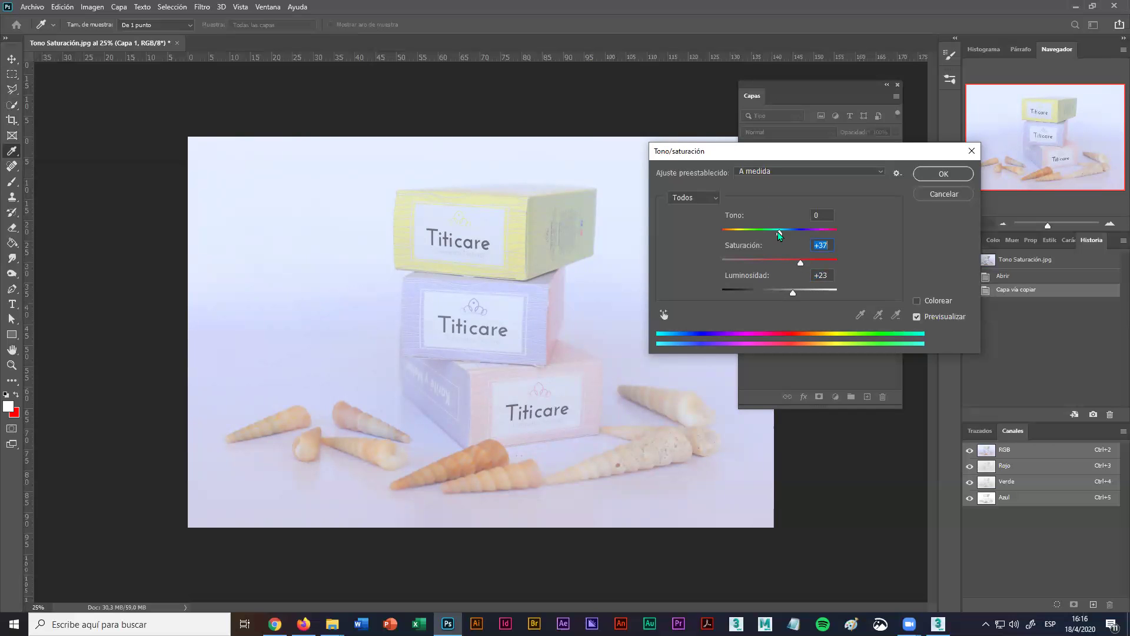
pyautogui.moveTo(780, 234); pyautogui.dragTo(821, 251)
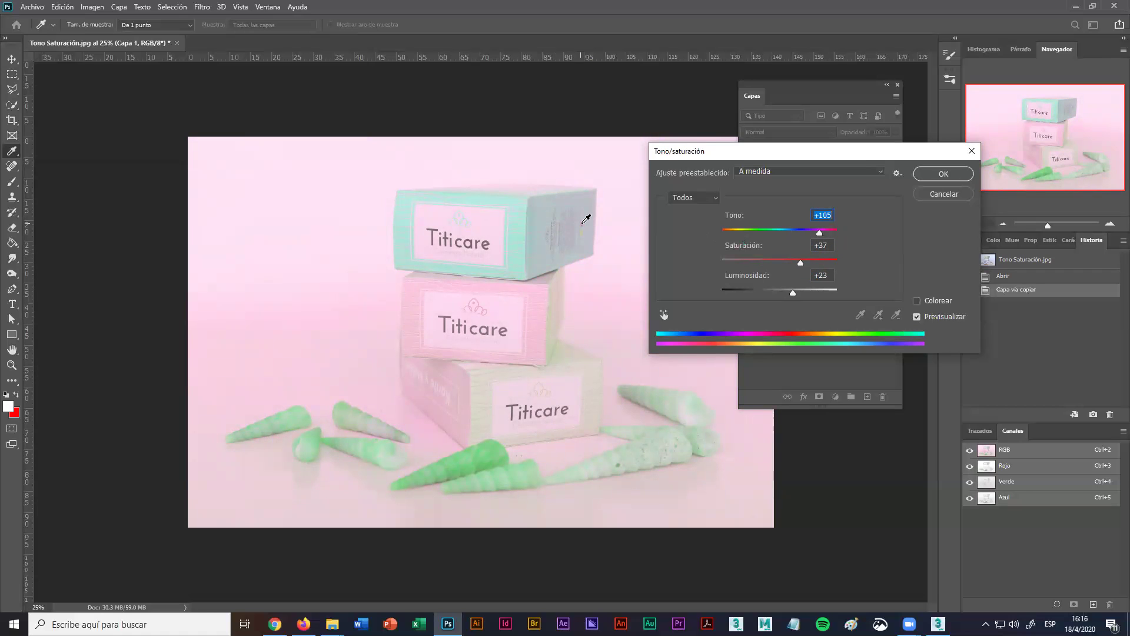
pyautogui.press('alt')
pyautogui.click(923, 192)
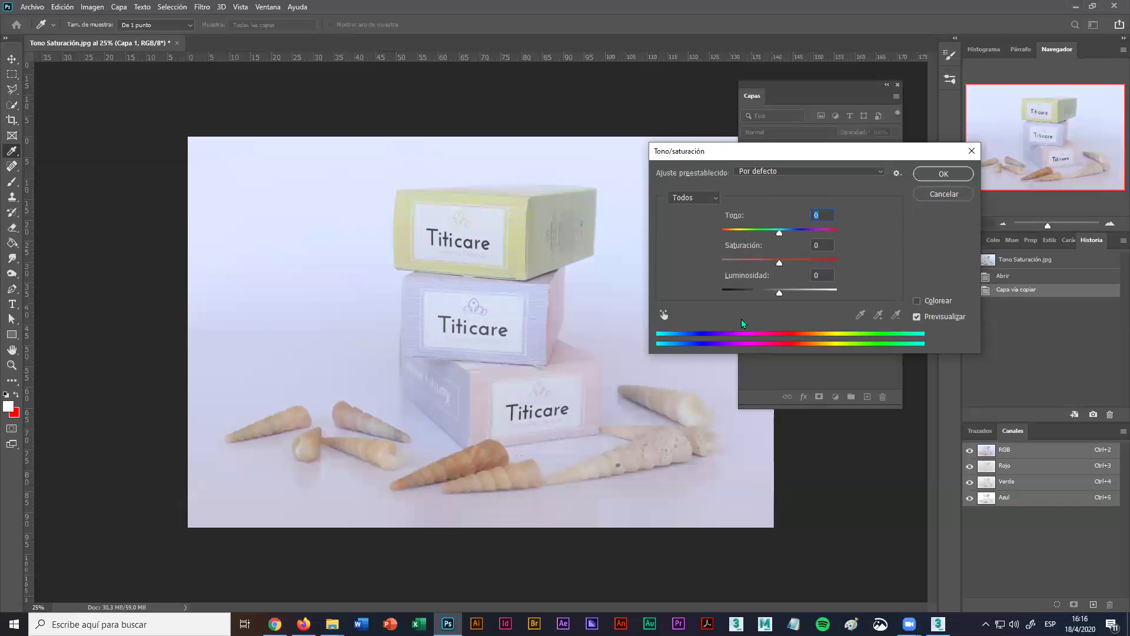
# Set saturation to +39 and lightness to +21 for all colors, and apply the Hue/Saturation adjustment.
pyautogui.moveTo(778, 292); pyautogui.dragTo(808, 270)
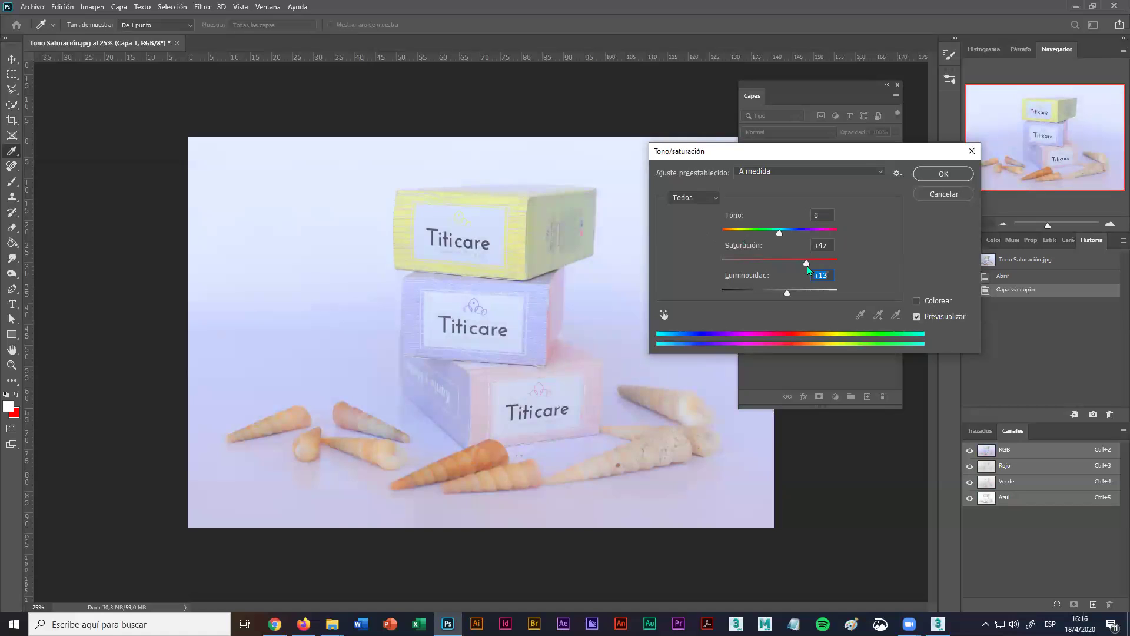
pyautogui.moveTo(808, 264); pyautogui.dragTo(793, 298)
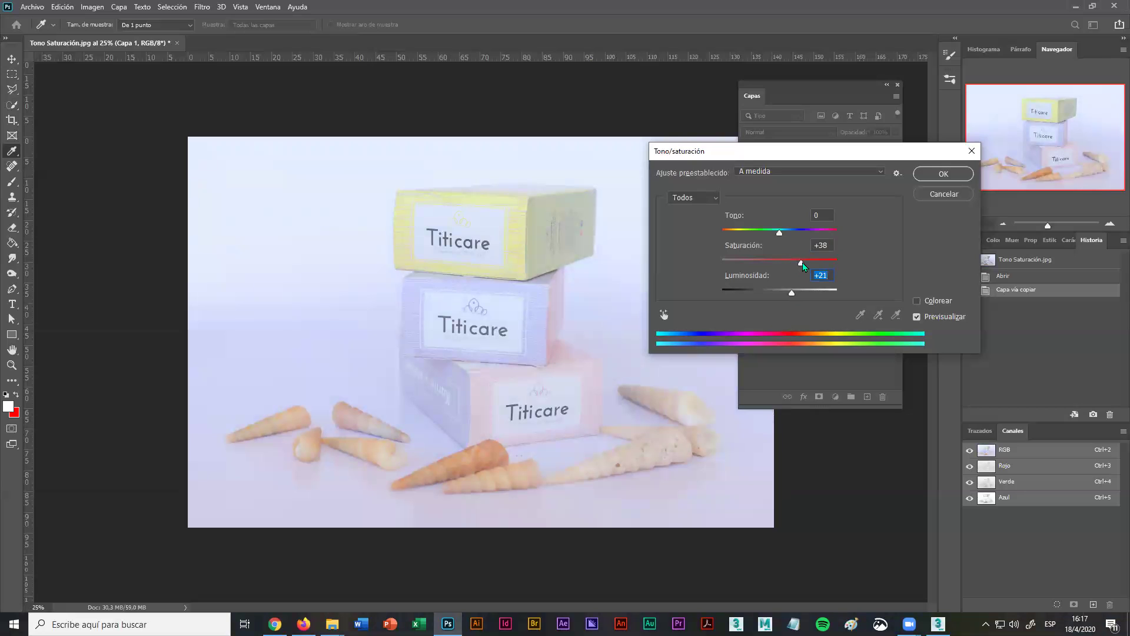
pyautogui.click(802, 263)
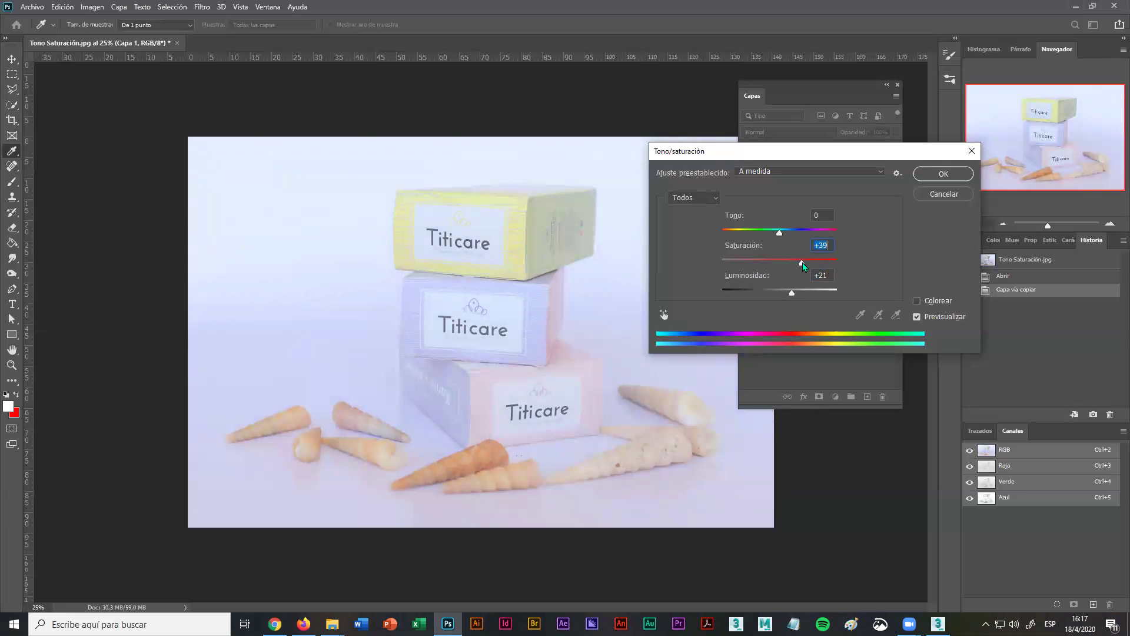
pyautogui.click(942, 174)
# Toggle the visibility of Capa 1 off and on to compare the photo before and after the adjustment.
pyautogui.click(748, 168)
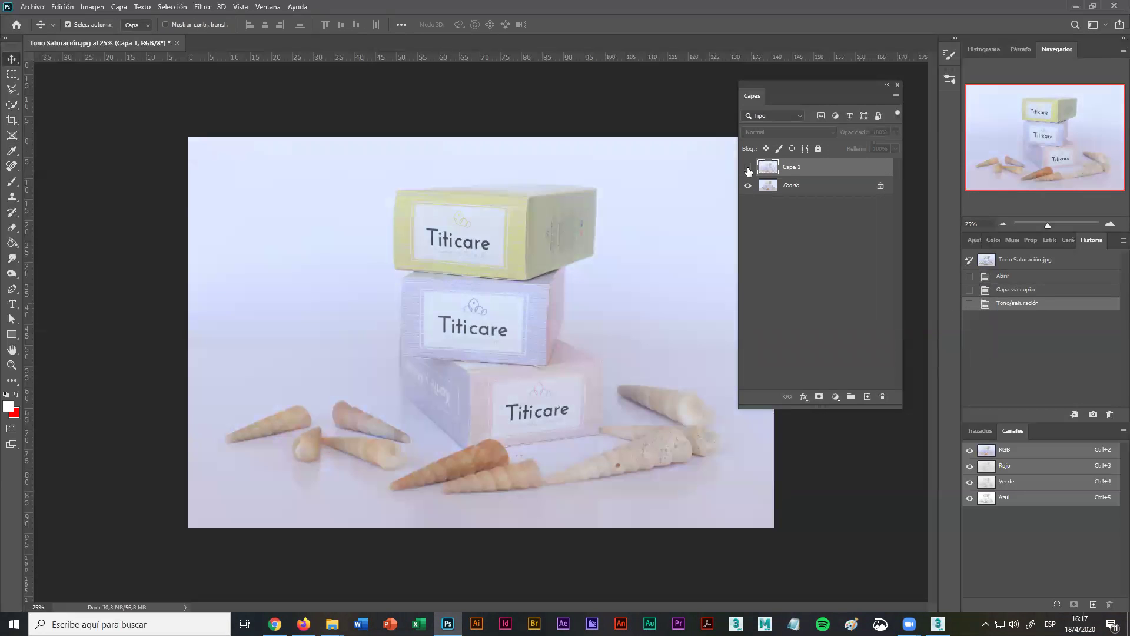
pyautogui.click(748, 169)
pyautogui.click(748, 170)
pyautogui.click(748, 170)
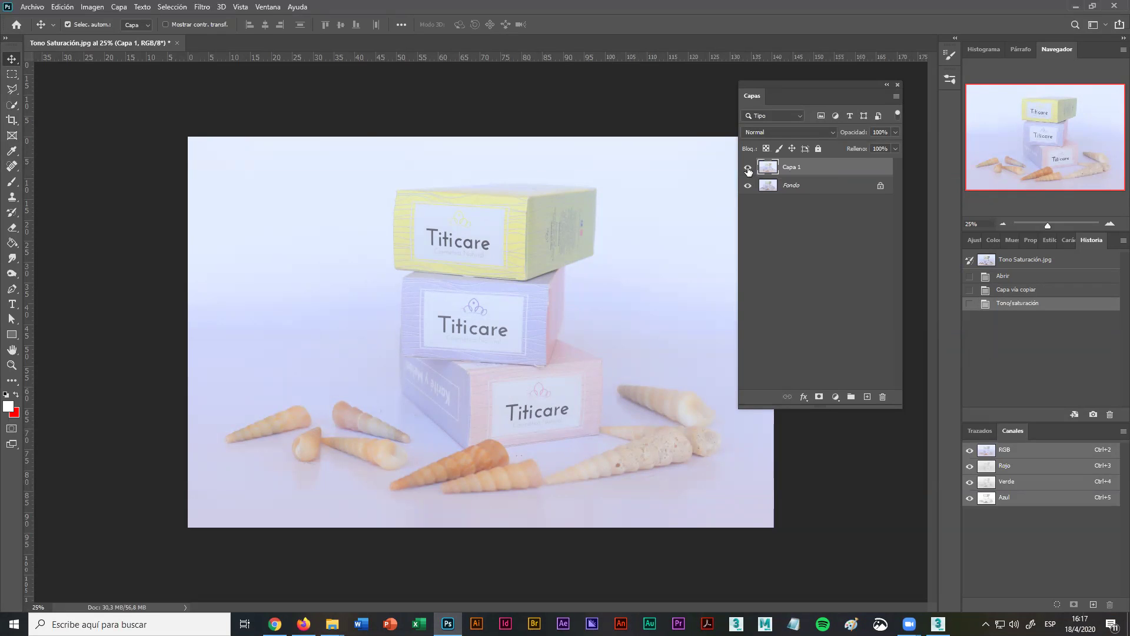
# Save the adjusted photo to the Downloads folder on the computer as a JPEG named Tono Saturación, with quality 12 (Máxima).
pyautogui.click(34, 7)
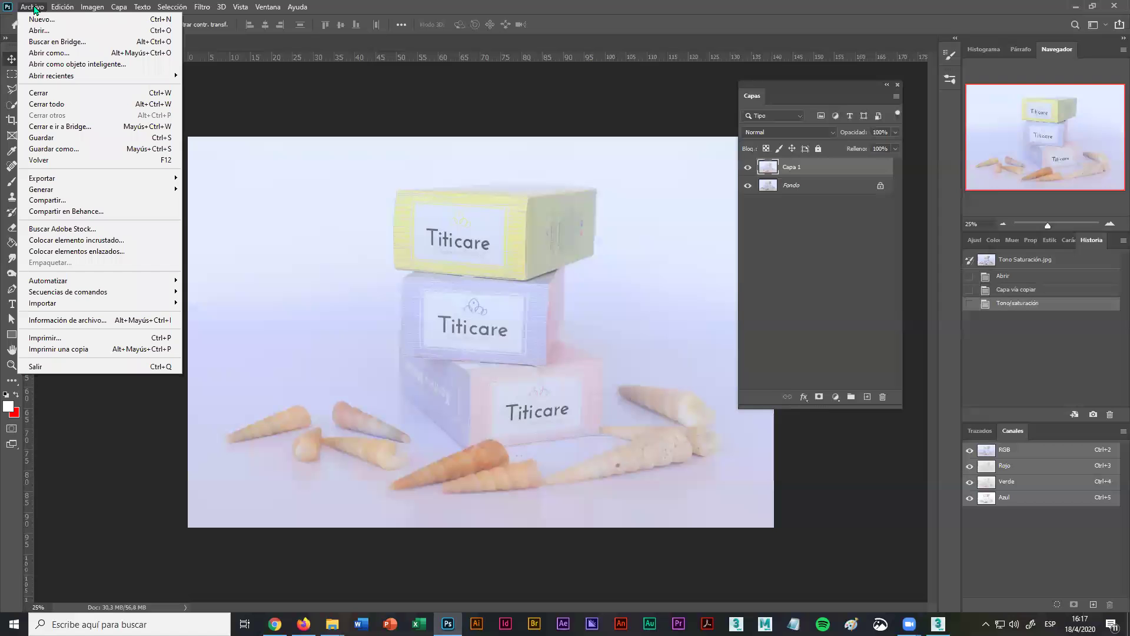
pyautogui.click(69, 149)
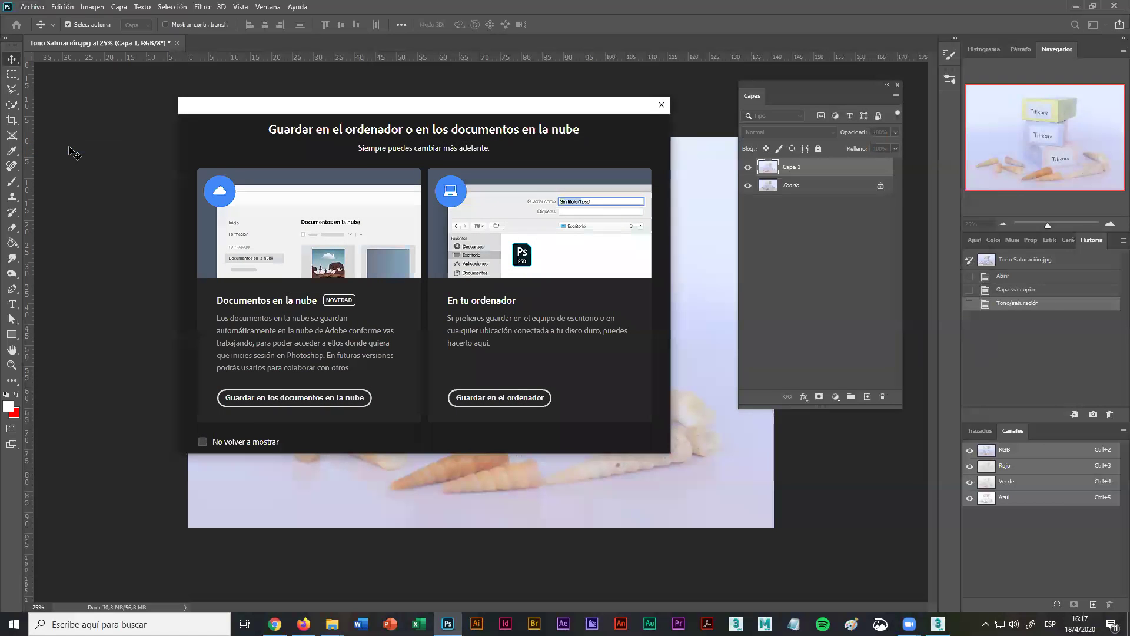
pyautogui.click(477, 397)
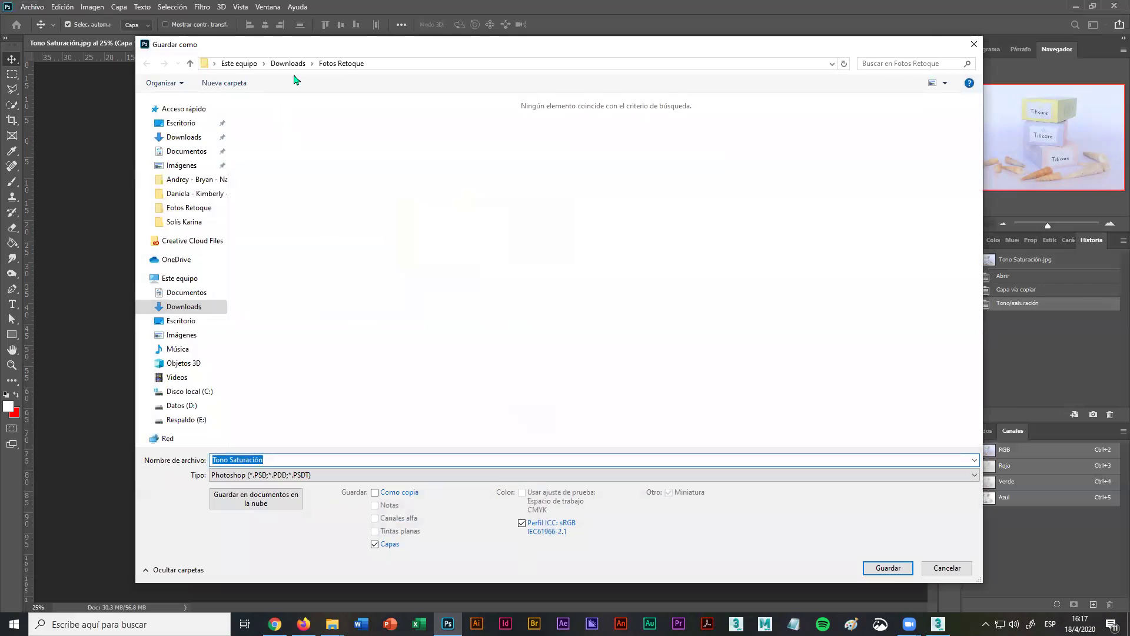
pyautogui.click(289, 65)
pyautogui.click(276, 475)
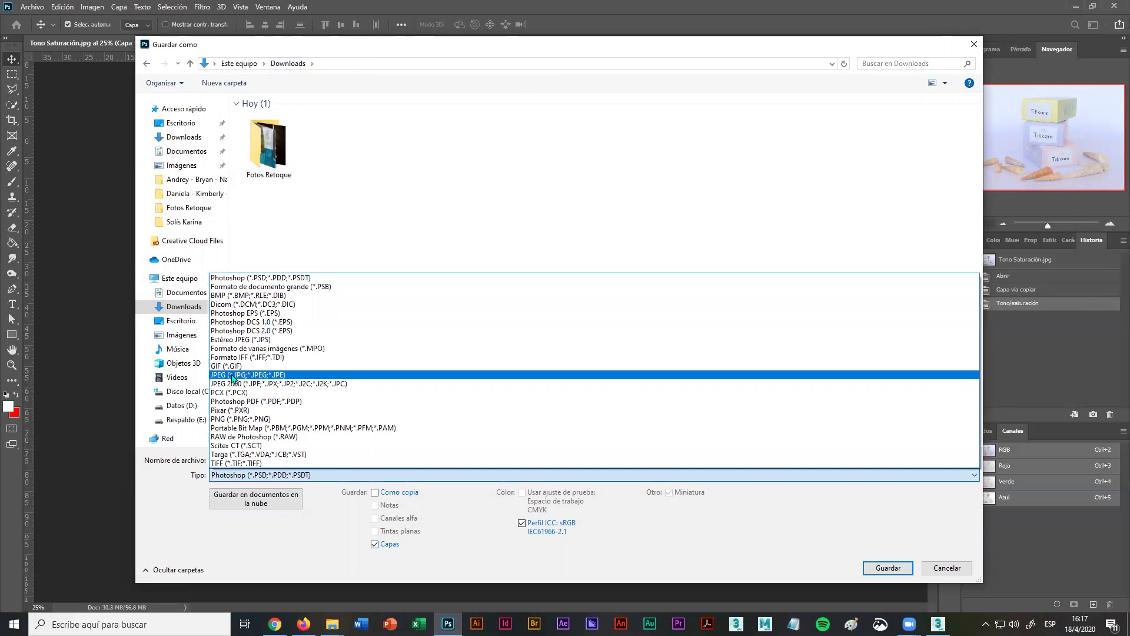
pyautogui.click(232, 374)
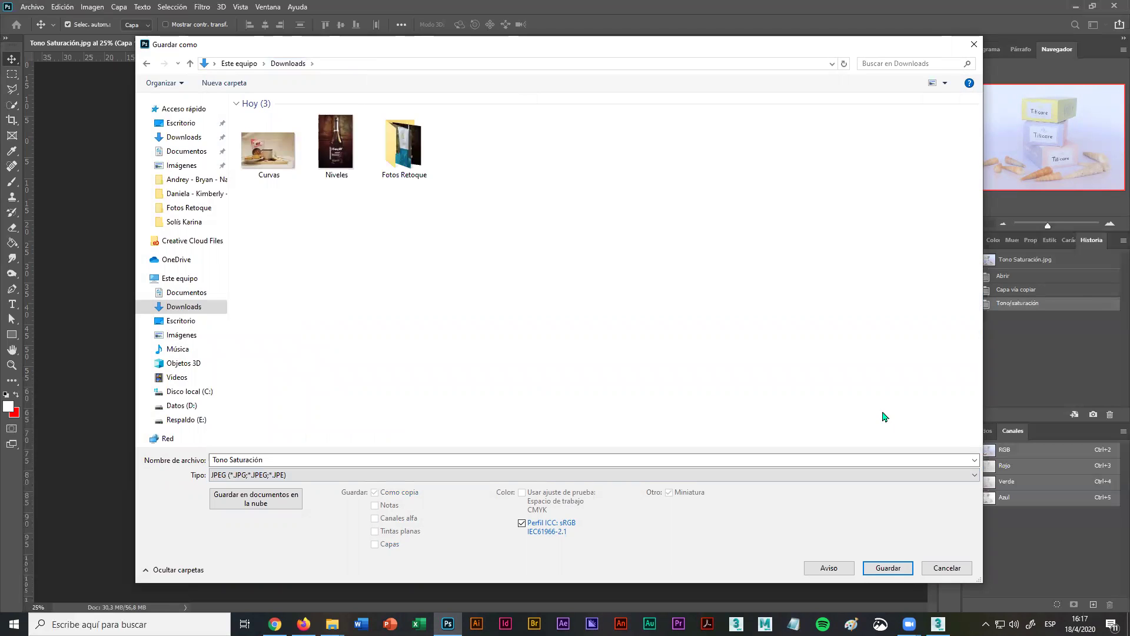
pyautogui.click(887, 567)
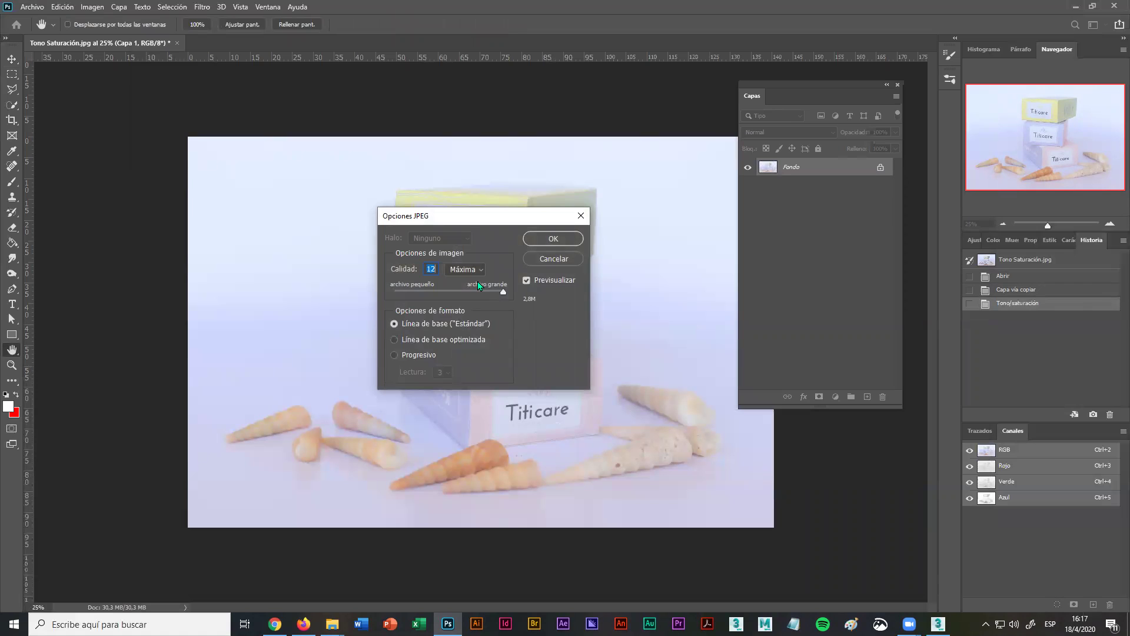
pyautogui.click(564, 238)
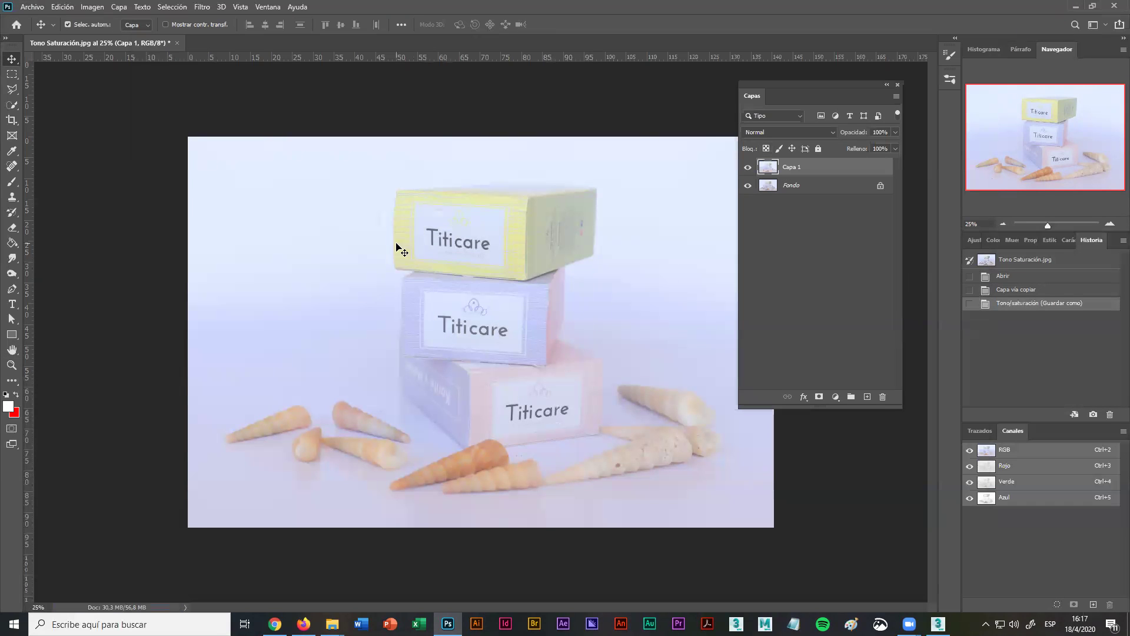
# Switch to File Explorer and view the exported Tono Saturación photo from the Downloads folder, closing the viewer at the end.
pyautogui.click(1076, 6)
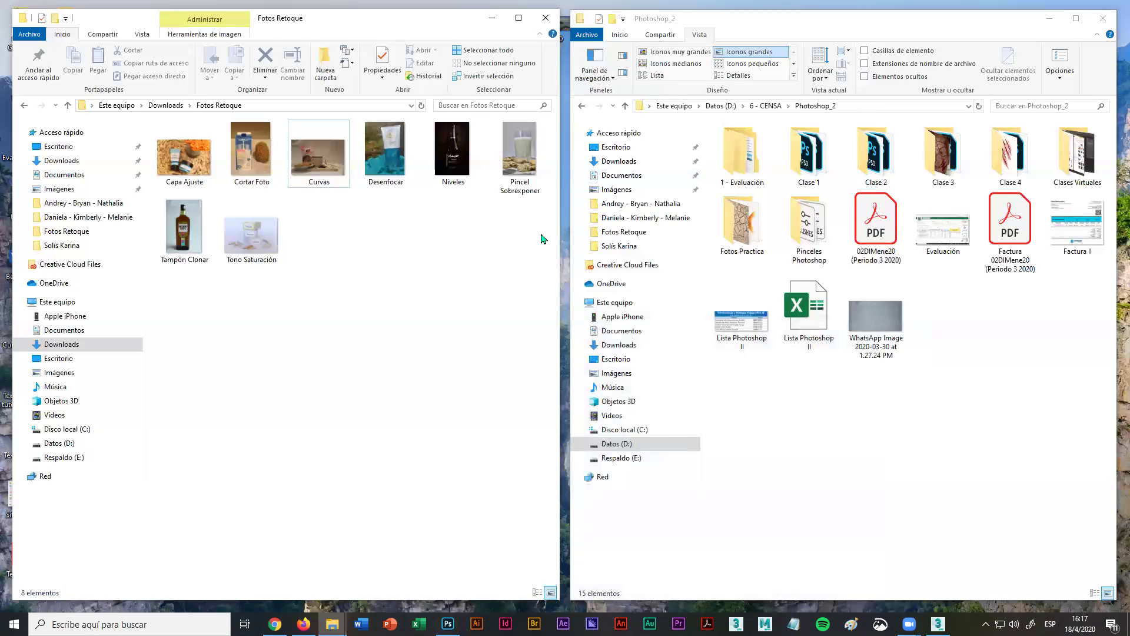
pyautogui.click(159, 106)
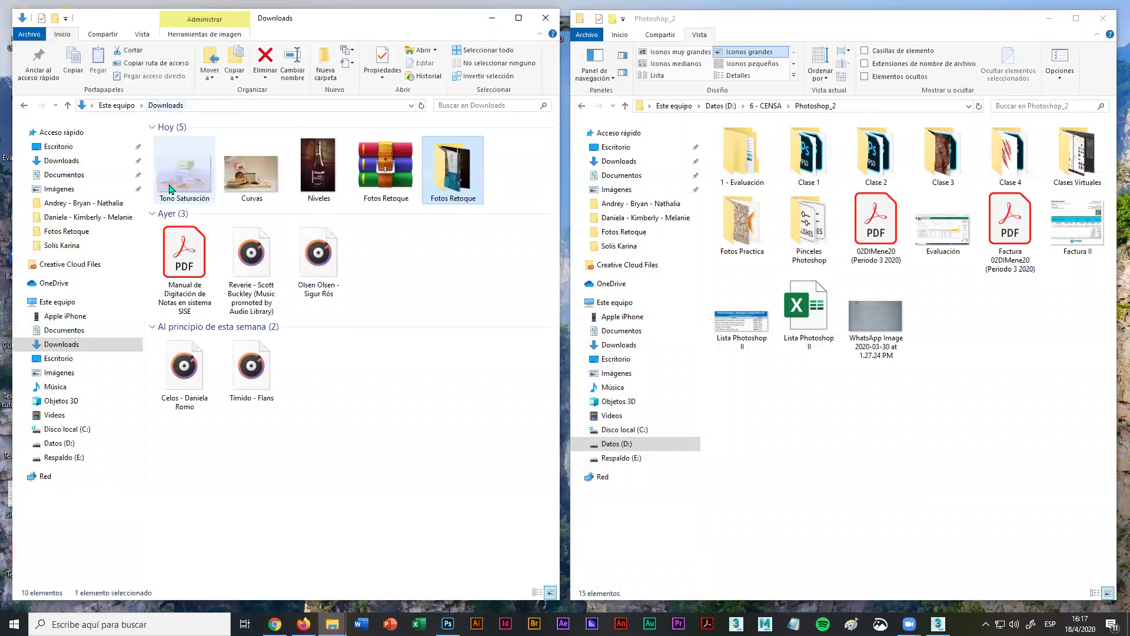
pyautogui.doubleClick(202, 178)
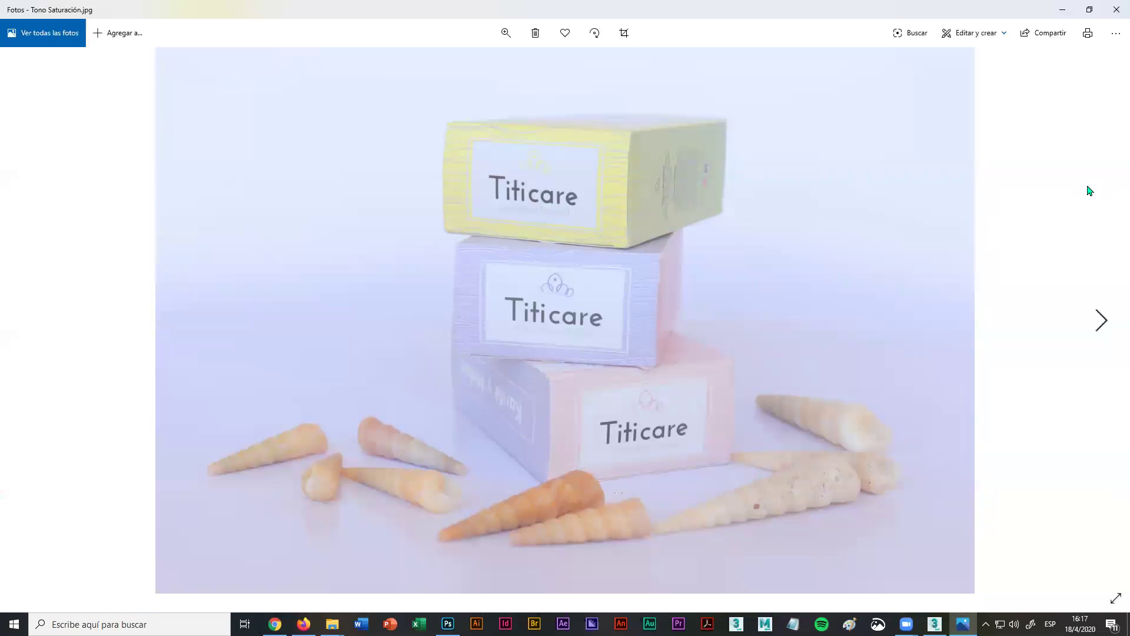
pyautogui.click(1113, 17)
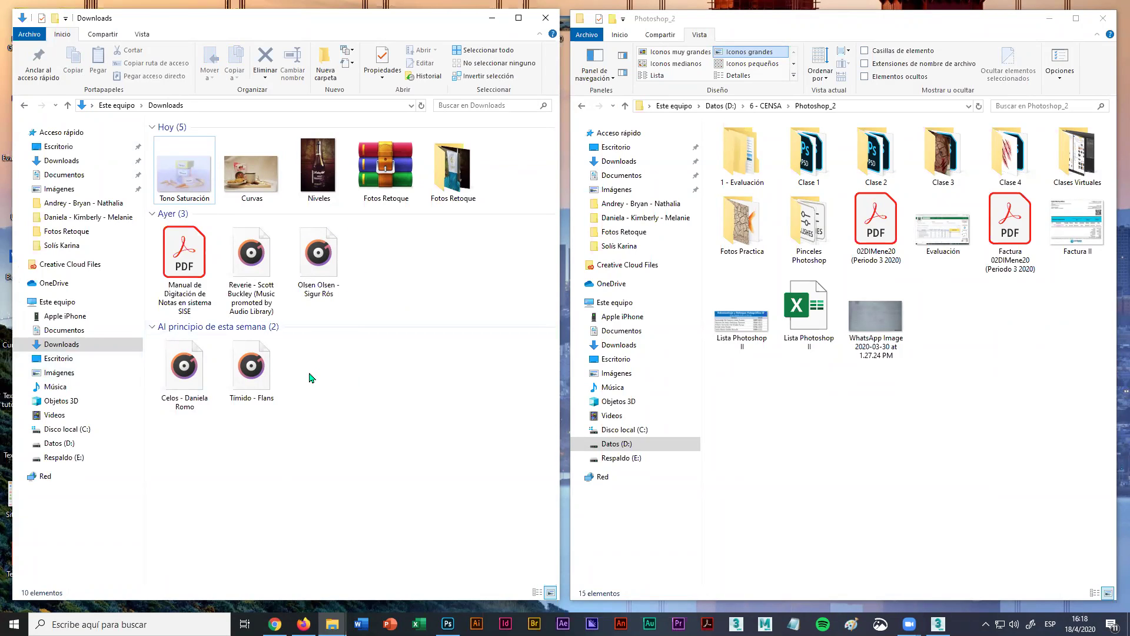
# Return to Photoshop and close the Tono Saturación document without saving its changes.
pyautogui.click(447, 623)
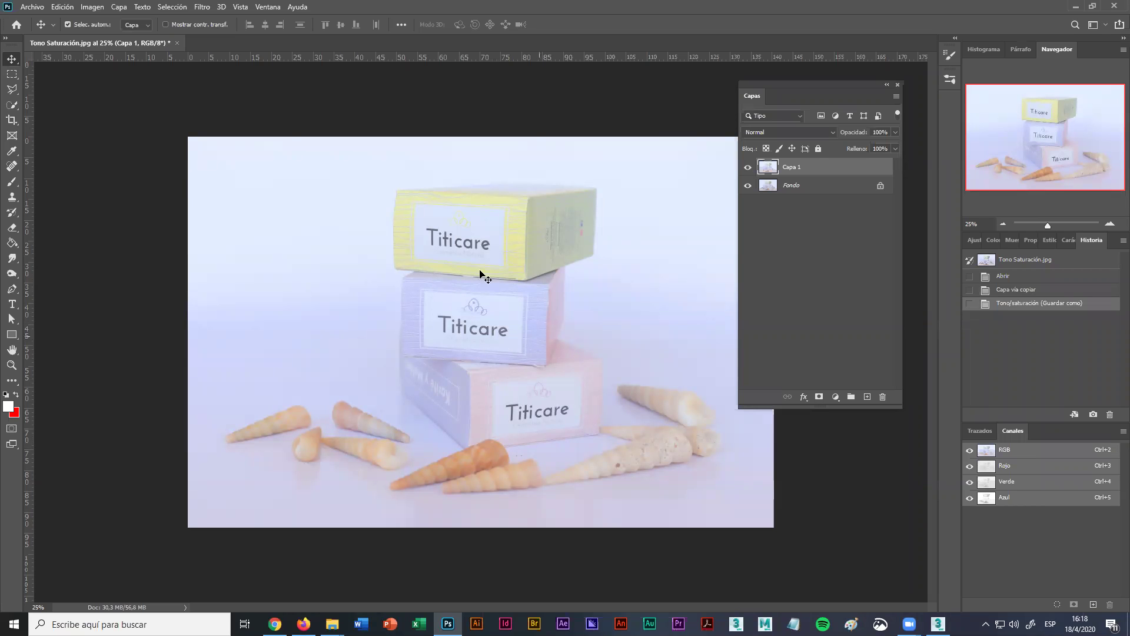
pyautogui.click(176, 43)
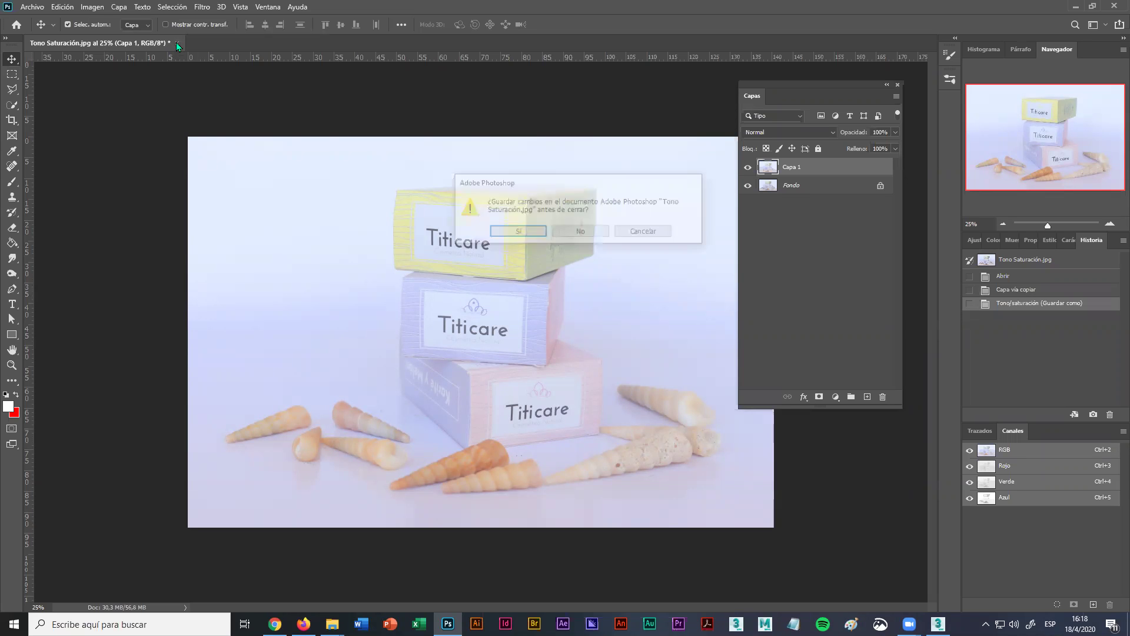
pyautogui.click(591, 233)
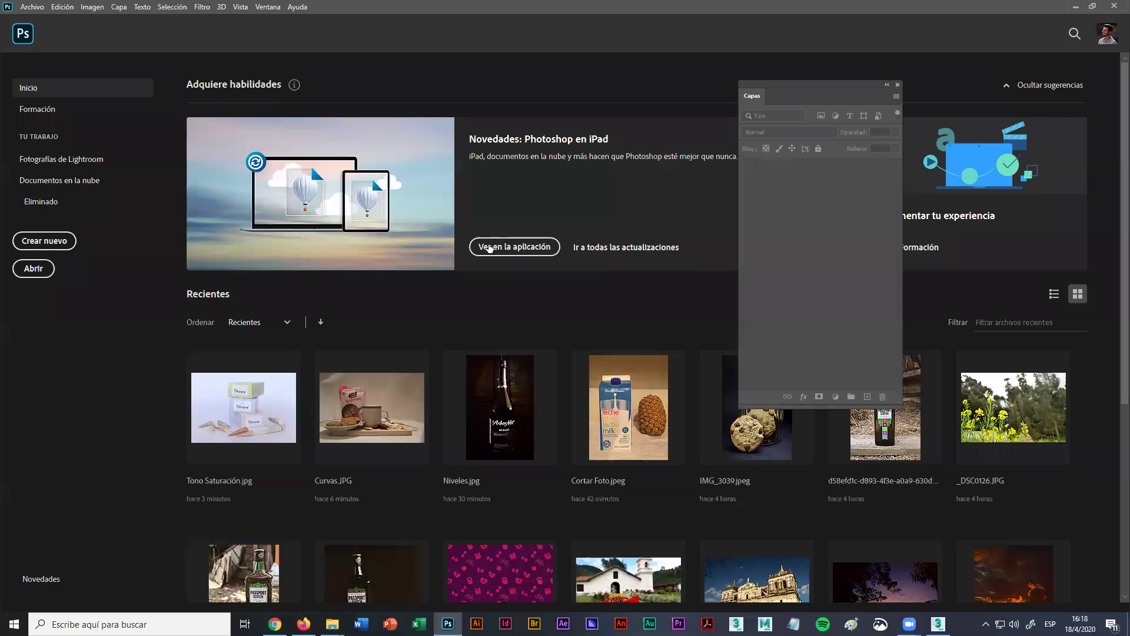
# Open the Pincel Sobrexponer photo from the Fotos Retoque folder in Downloads and duplicate its background layer.
pyautogui.click(33, 270)
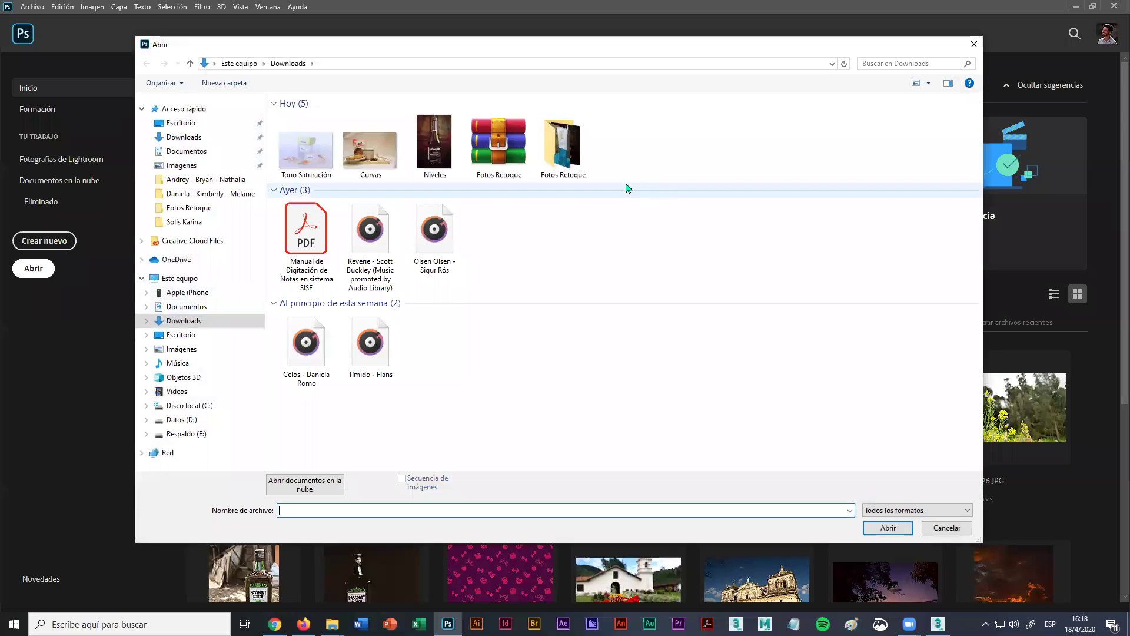
pyautogui.doubleClick(562, 145)
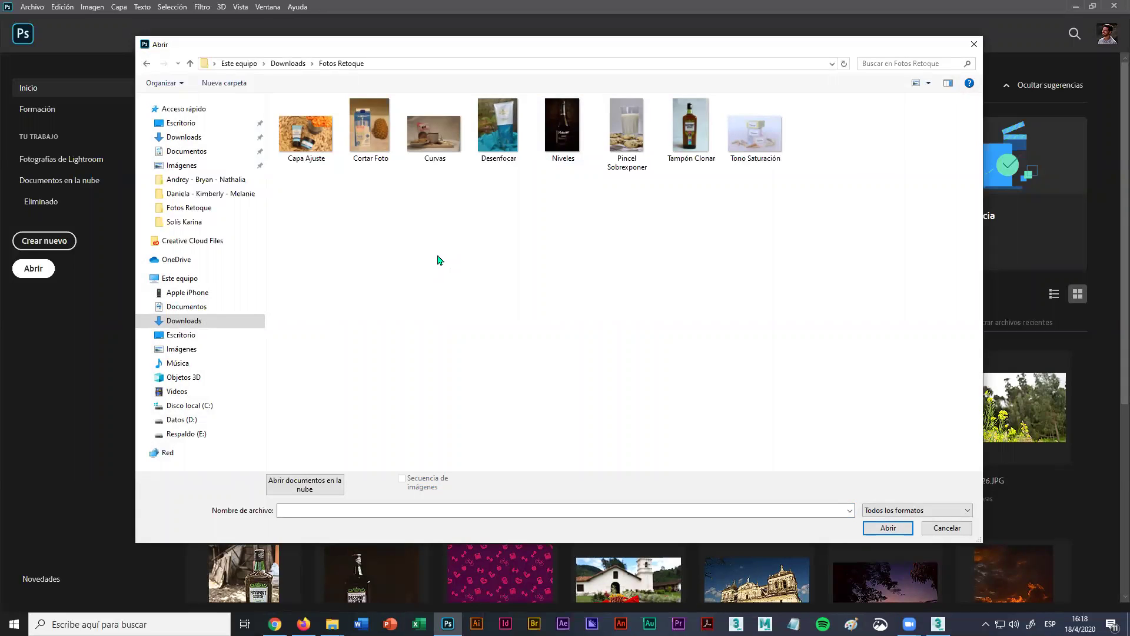
pyautogui.click(619, 175)
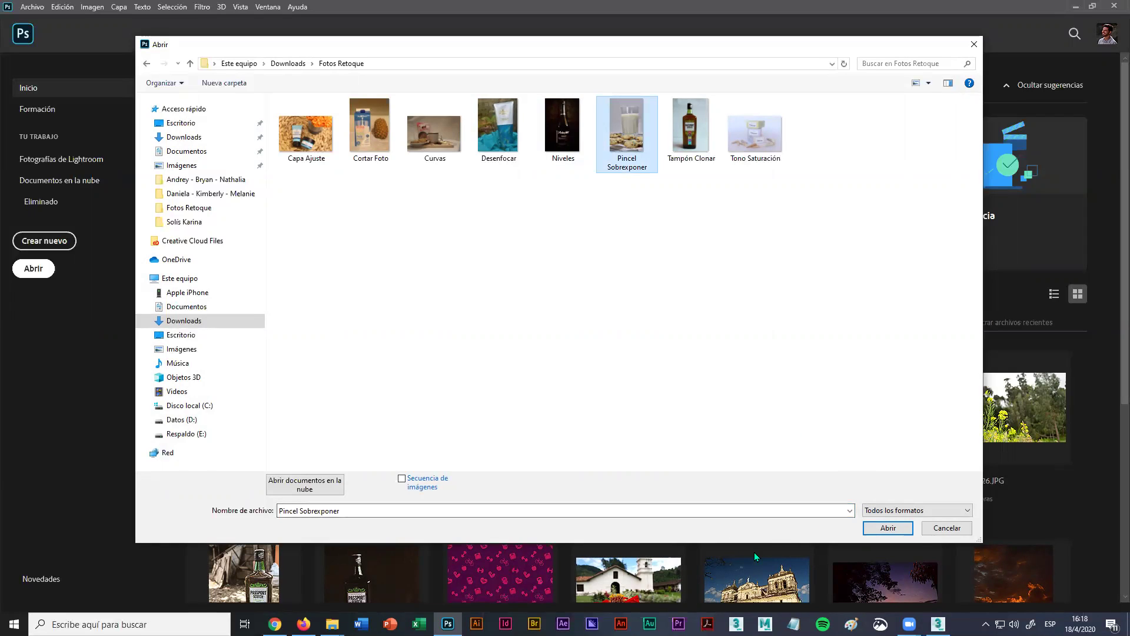
pyautogui.click(887, 528)
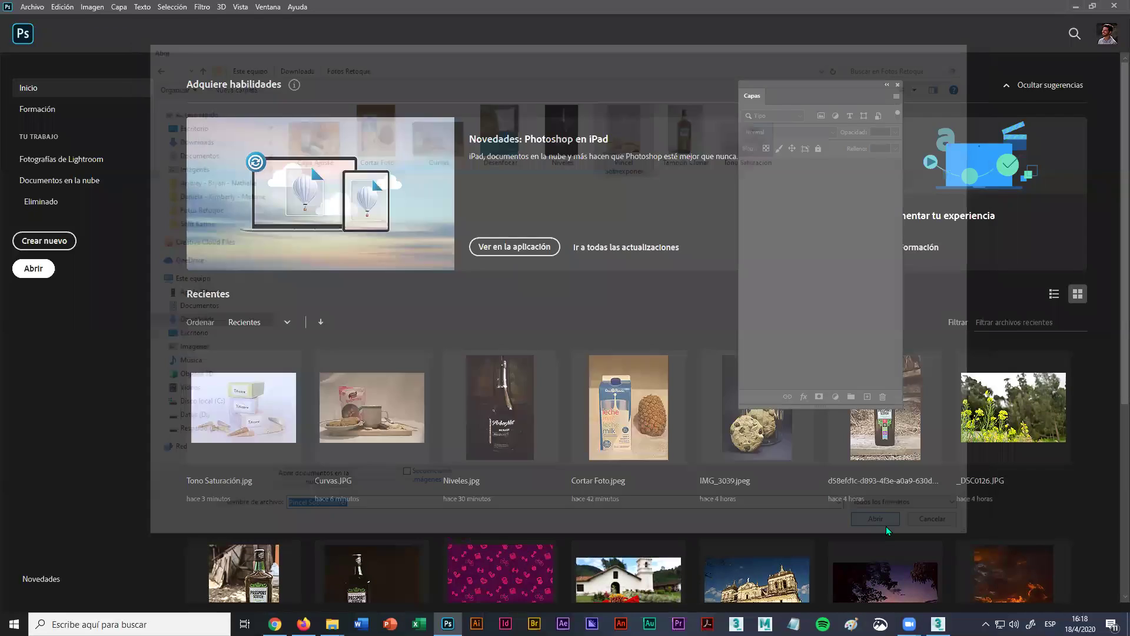
pyautogui.click(610, 287)
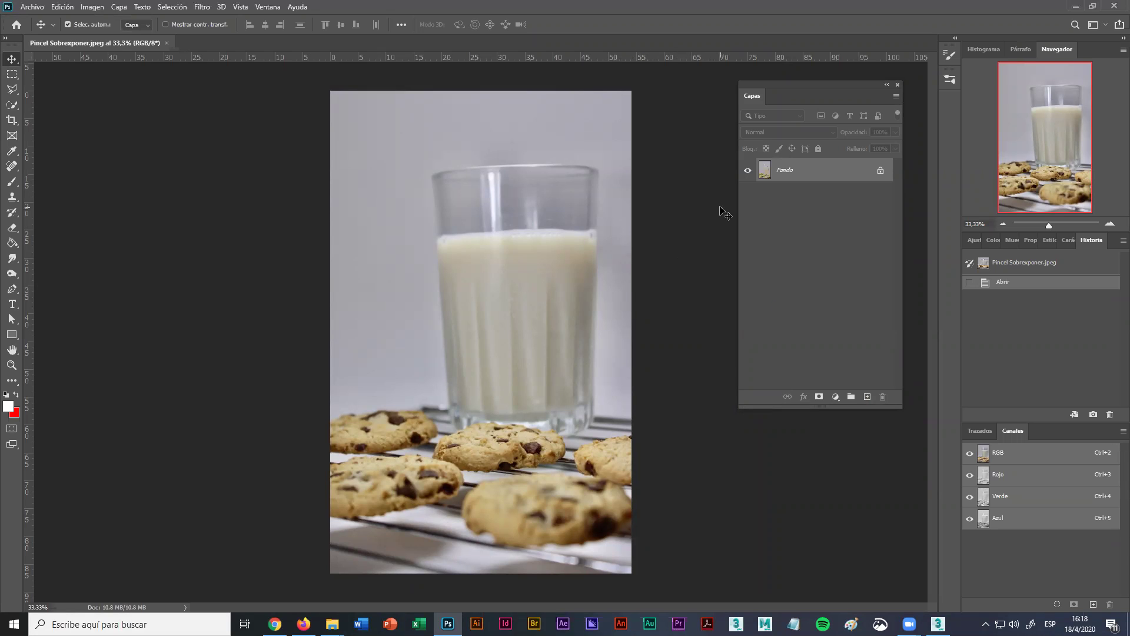
pyautogui.hotkey('ctrl', 'j')
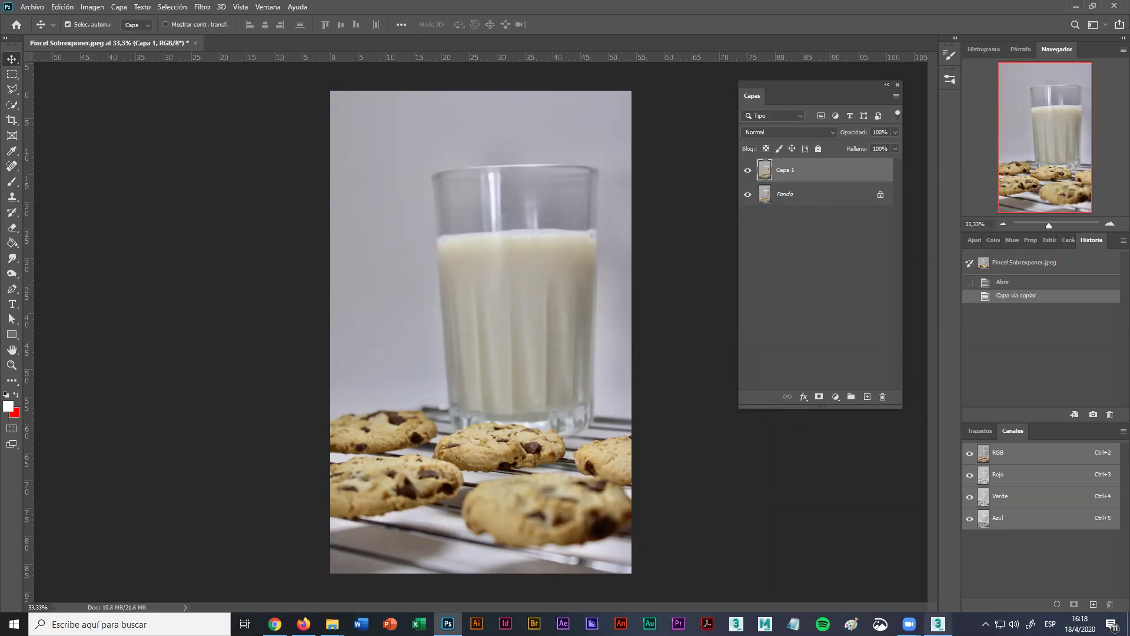
# Switch to the Practica Personaje Sábado scene in 3ds Max and minimize the Material Editor and the rendered image window.
pyautogui.moveTo(938, 623)
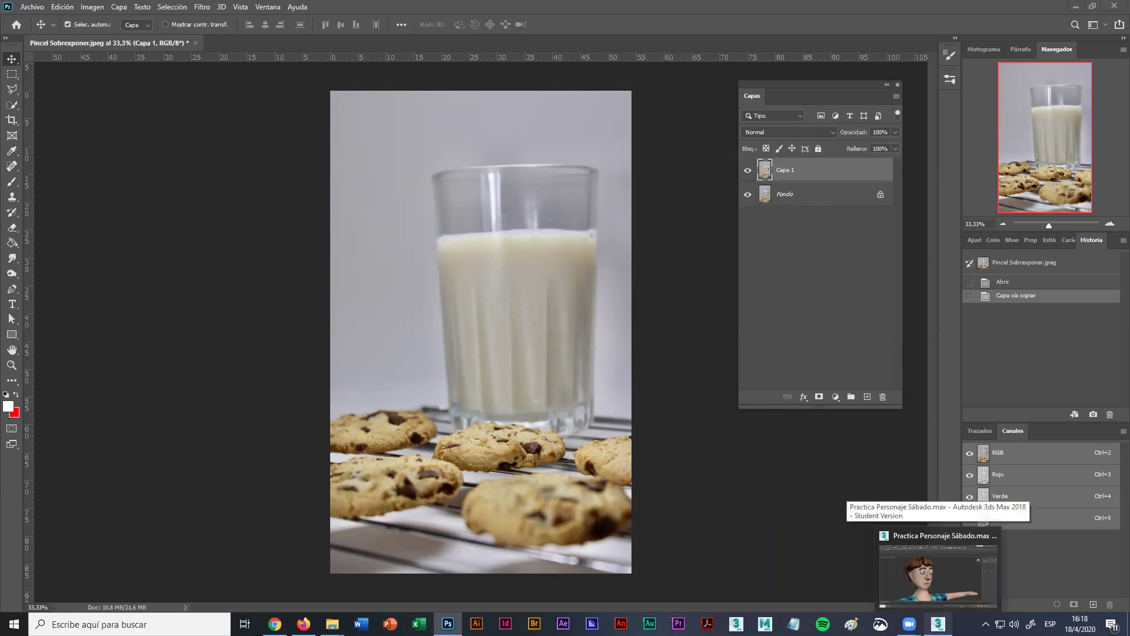
pyautogui.click(938, 573)
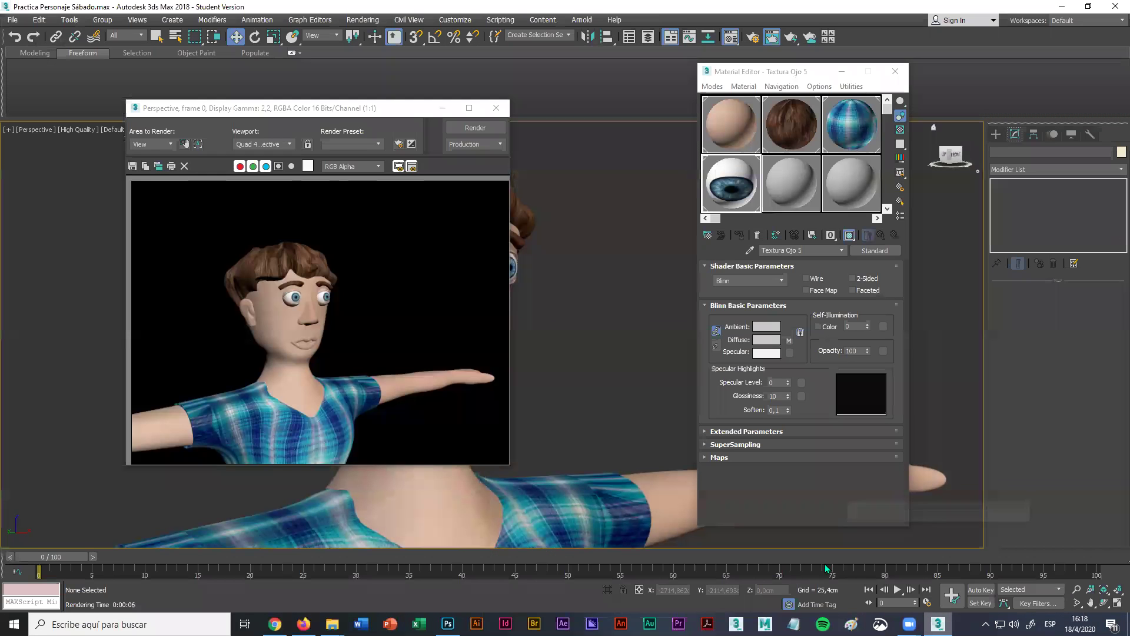
pyautogui.click(842, 72)
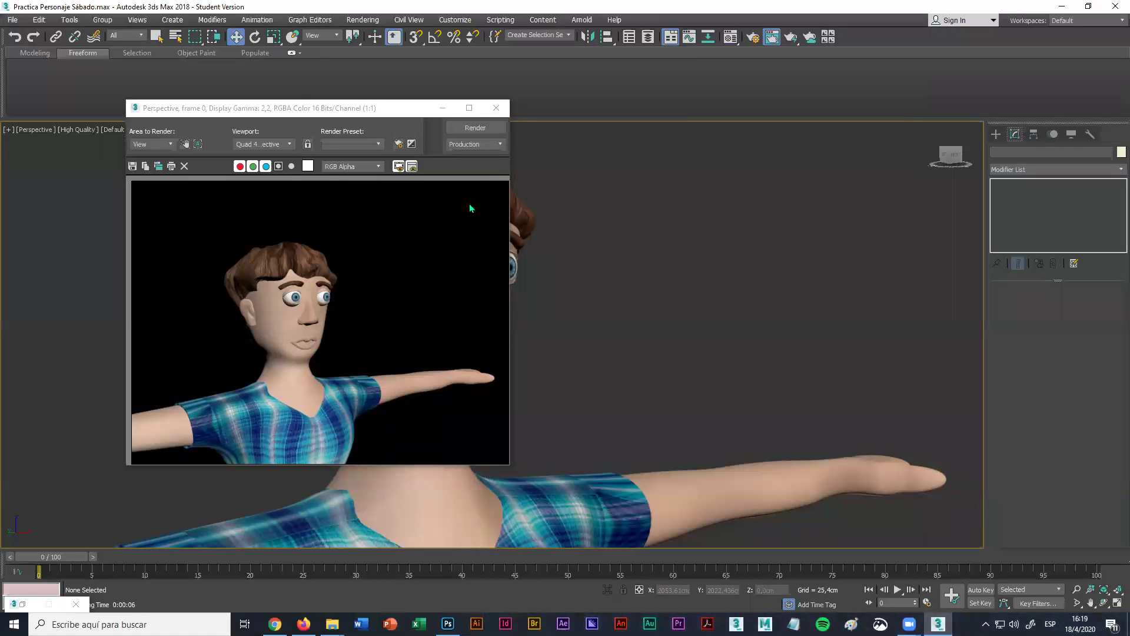
pyautogui.click(442, 108)
# Examine the textured character in the plaid shirt at full figure and up close from several angles, and return to Photoshop.
pyautogui.scroll(-10, 536, 435)
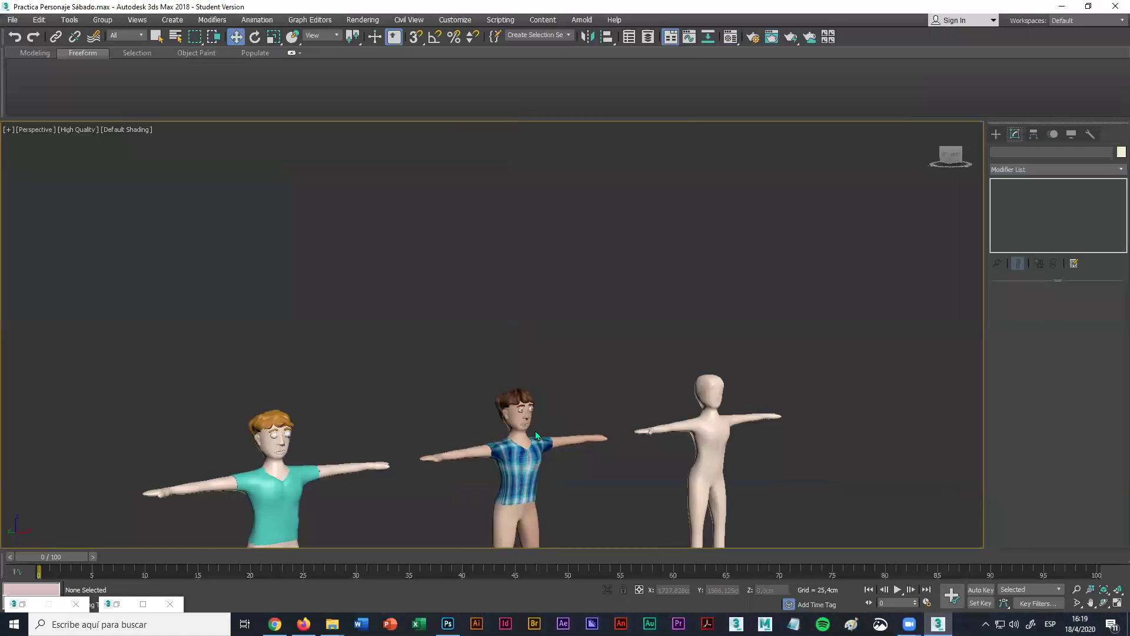
pyautogui.moveTo(512, 482); pyautogui.dragTo(659, 348)
pyautogui.scroll(6, 526, 347)
pyautogui.scroll(4, 396, 340)
pyautogui.moveTo(397, 341); pyautogui.dragTo(265, 342)
pyautogui.scroll(-3, 621, 364)
pyautogui.scroll(3, 319, 345)
pyautogui.moveTo(402, 352); pyautogui.dragTo(337, 389)
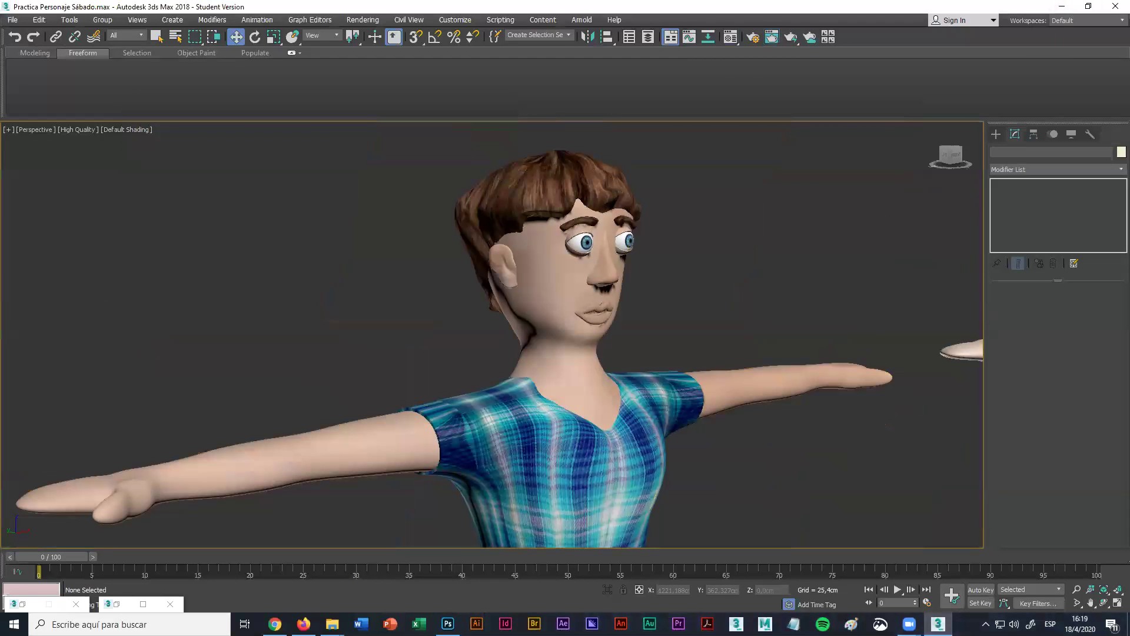
pyautogui.hotkey('alt', 'Tab')
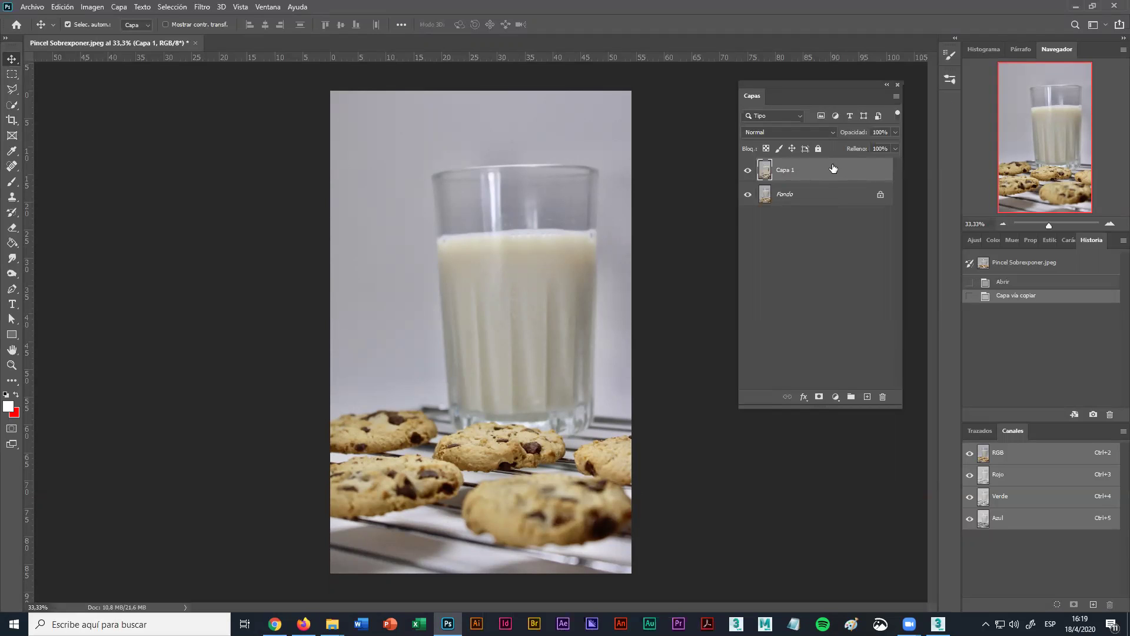
# Inspect the Dodge, Burn and Sponge tool group with the Windows Magnifier at 600%, and close the magnifier.
pyautogui.click(10, 275)
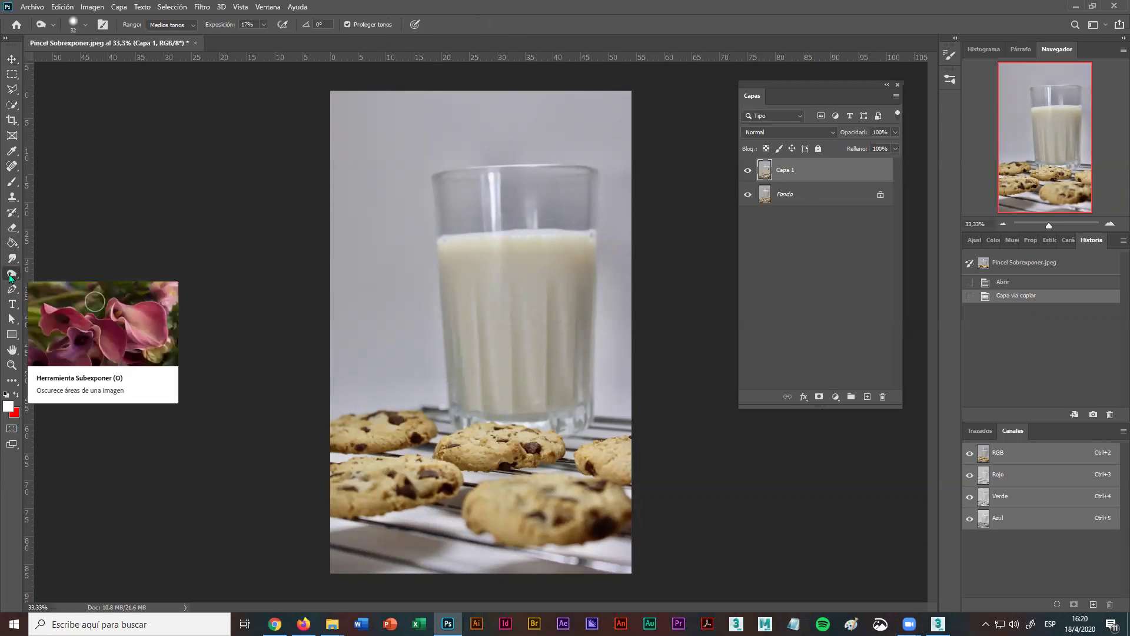
pyautogui.rightClick(10, 276)
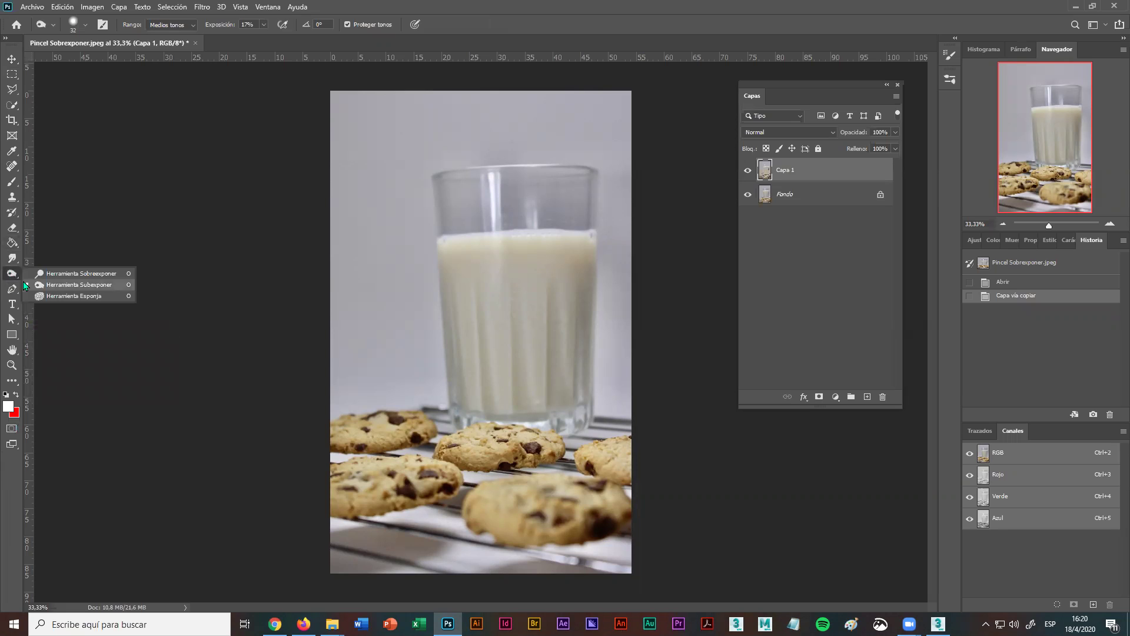
pyautogui.click(23, 283)
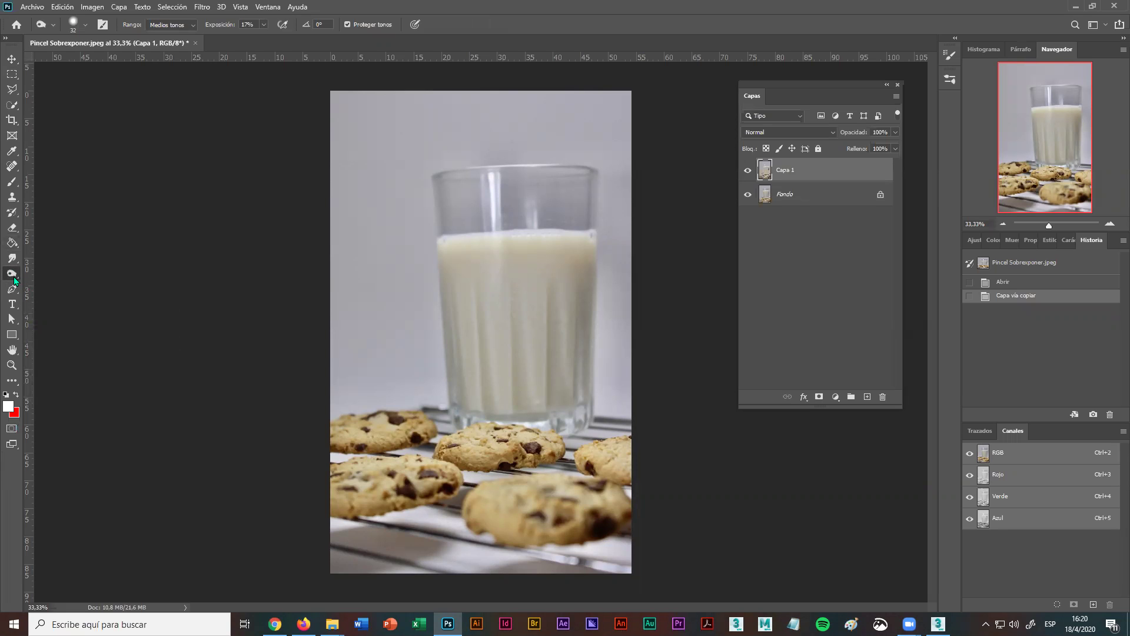
pyautogui.press('super+plus')
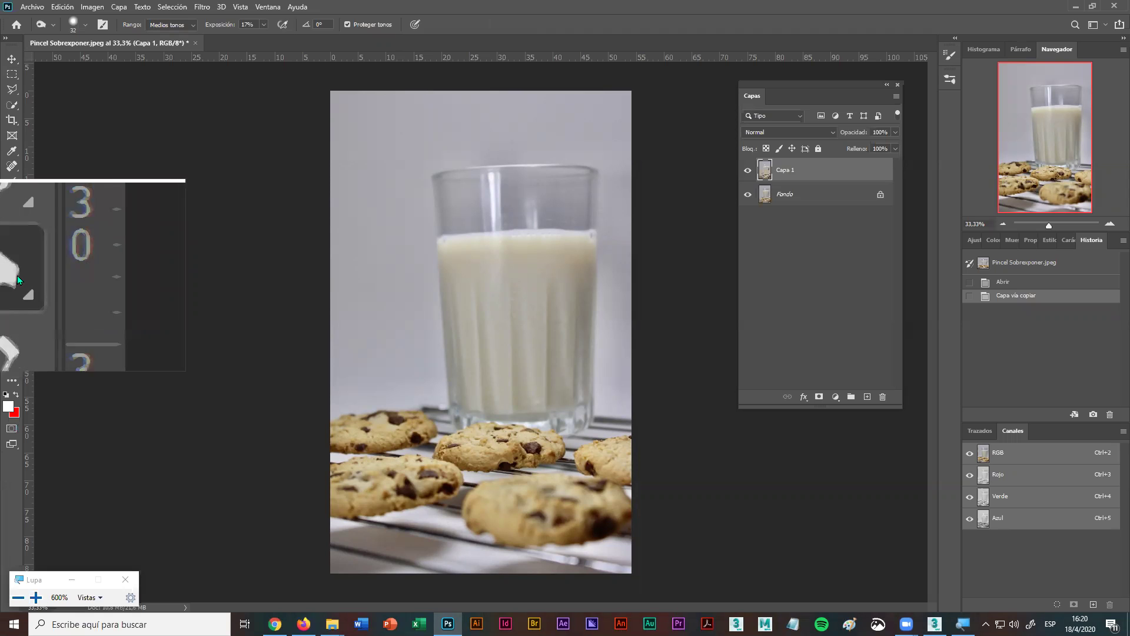
pyautogui.rightClick(16, 276)
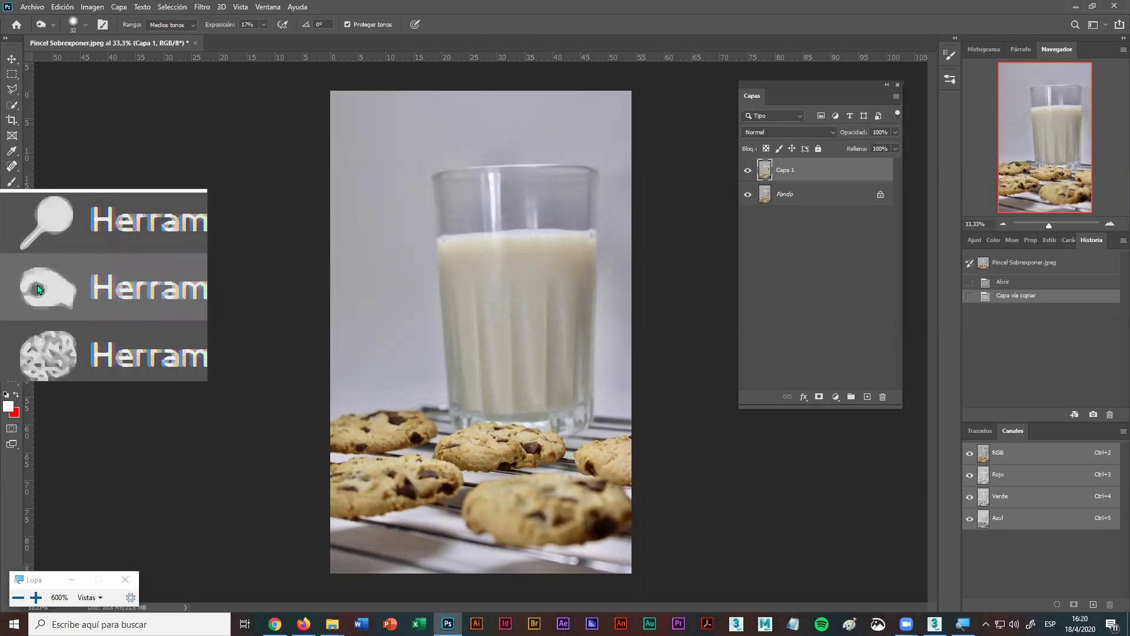
pyautogui.click(34, 286)
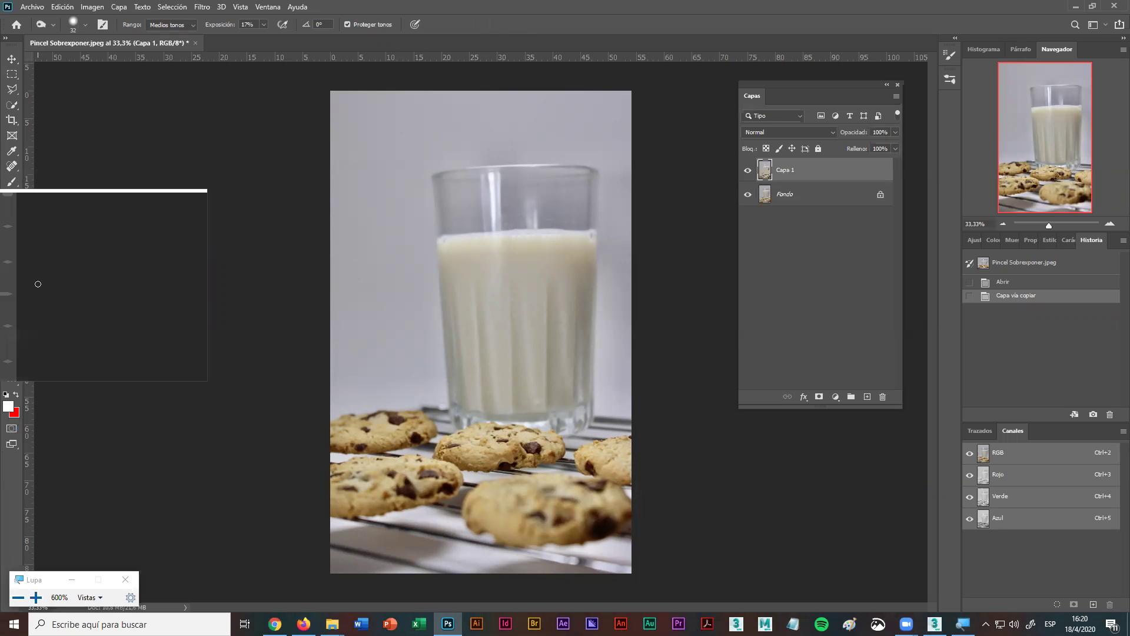
pyautogui.click(133, 580)
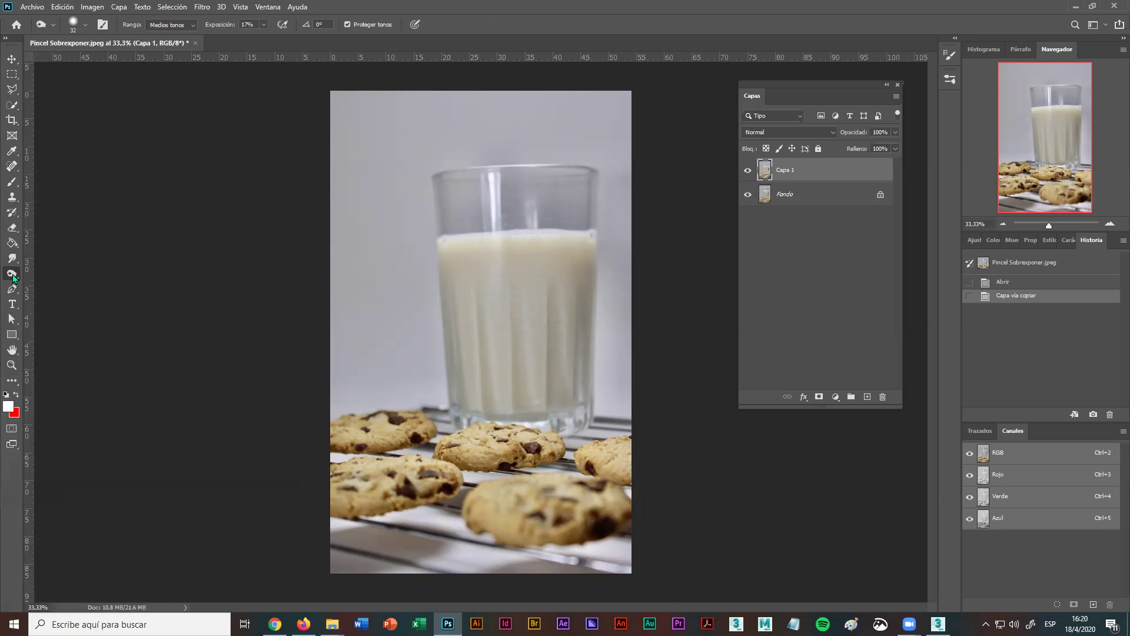
# Activate the Dodge tool (Sobreexponer) for working on the duplicated layer of the milk glass photo.
pyautogui.rightClick(12, 277)
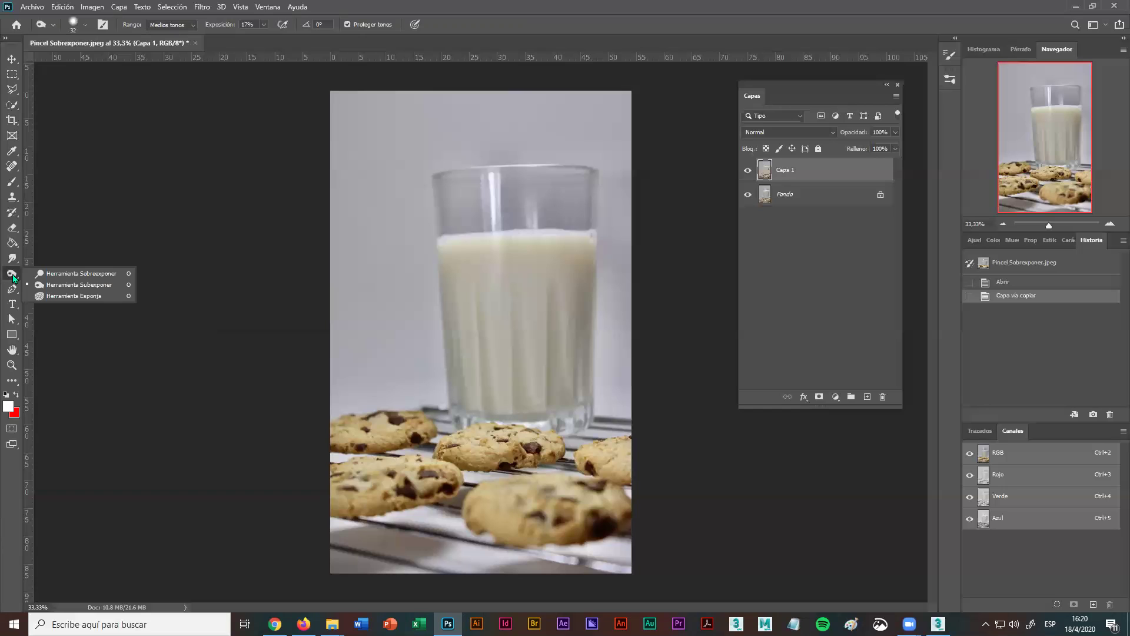
pyautogui.click(51, 275)
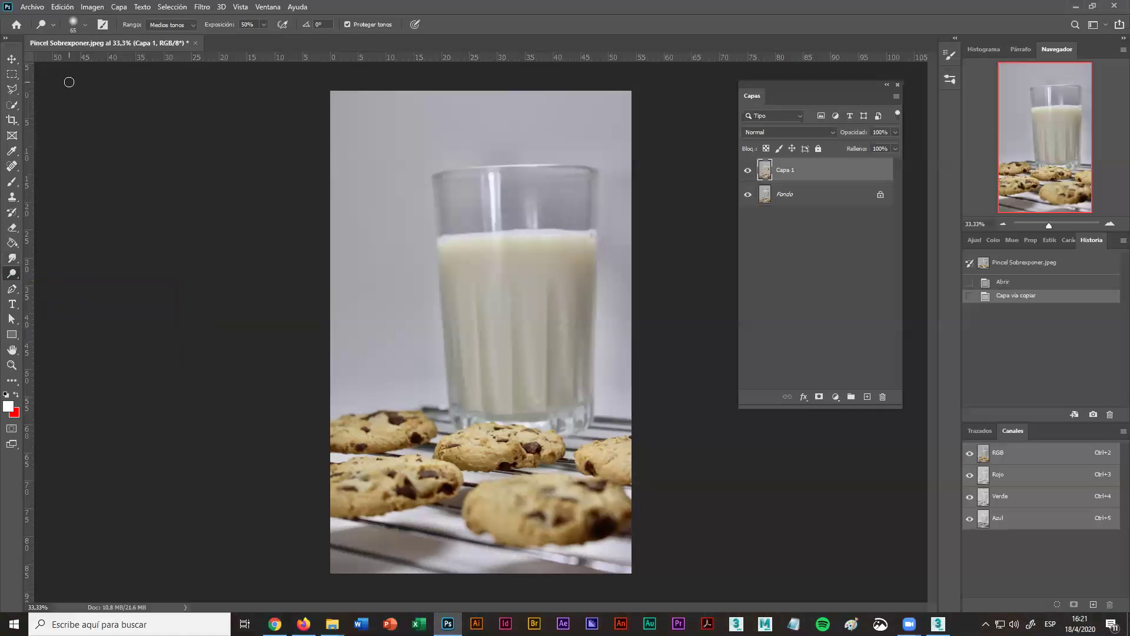
# Inspect the Dodge brush's size, hardness and preset options, using the Windows Magnifier for a closer look.
pyautogui.click(85, 25)
pyautogui.click(83, 23)
pyautogui.click(83, 22)
pyautogui.click(83, 23)
pyautogui.click(83, 23)
pyautogui.click(83, 22)
pyautogui.click(83, 22)
pyautogui.click(83, 22)
pyautogui.click(83, 22)
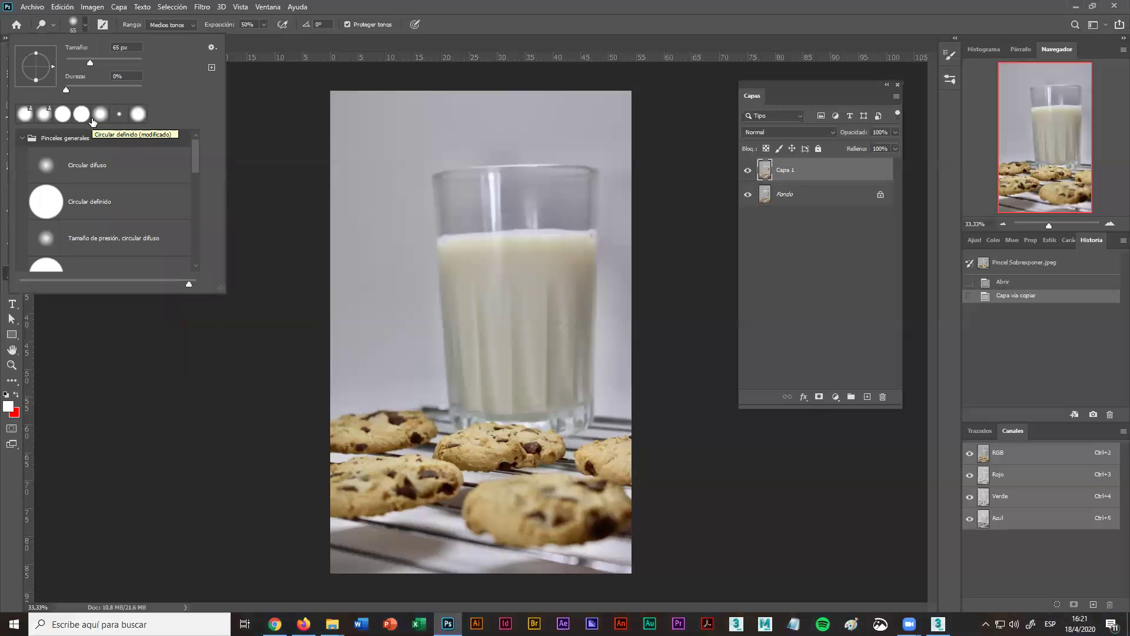
pyautogui.press('super+plus')
pyautogui.press('super+minus')
pyautogui.press('super+minus')
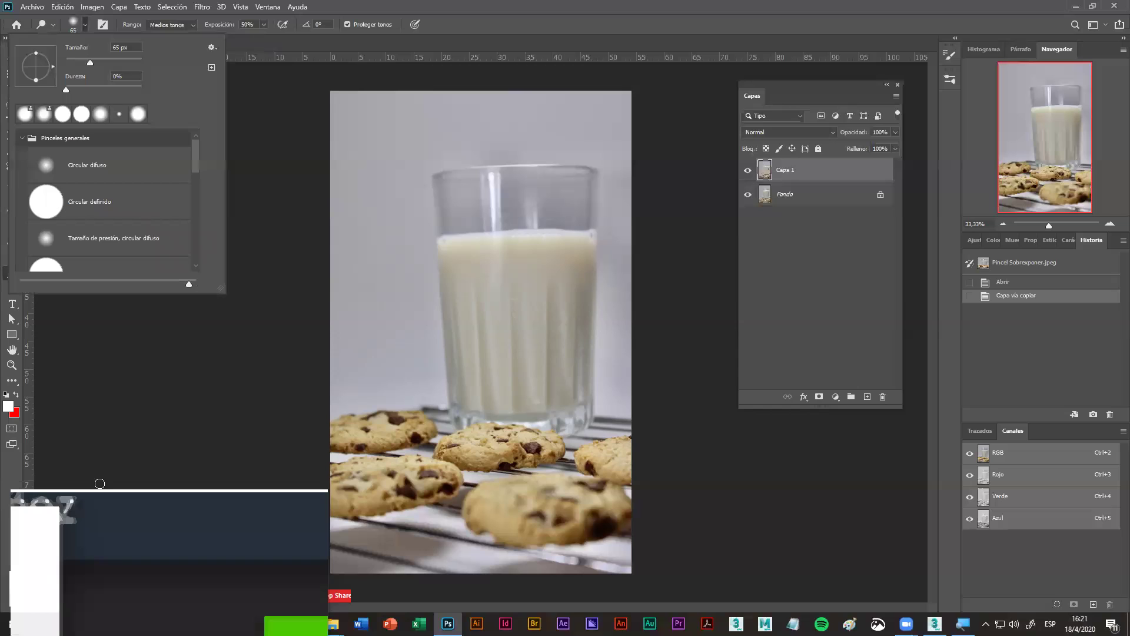
# Set the Dodge brush to 50% hardness and a size of 341 px.
pyautogui.moveTo(66, 90); pyautogui.dragTo(101, 98)
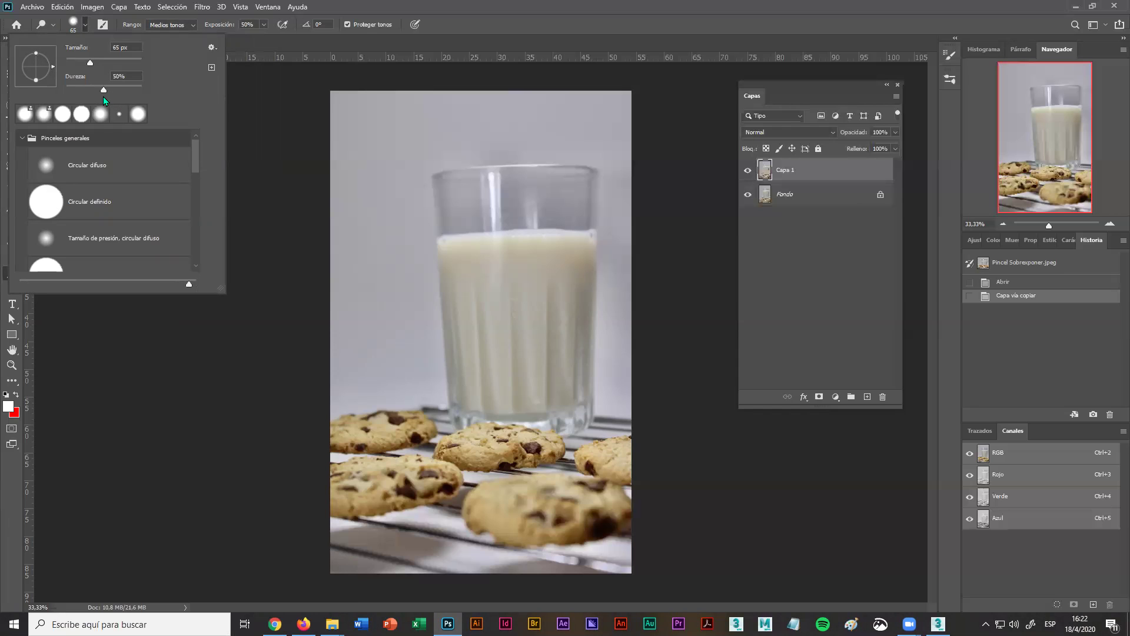
pyautogui.moveTo(91, 64); pyautogui.dragTo(128, 64)
pyautogui.click(84, 25)
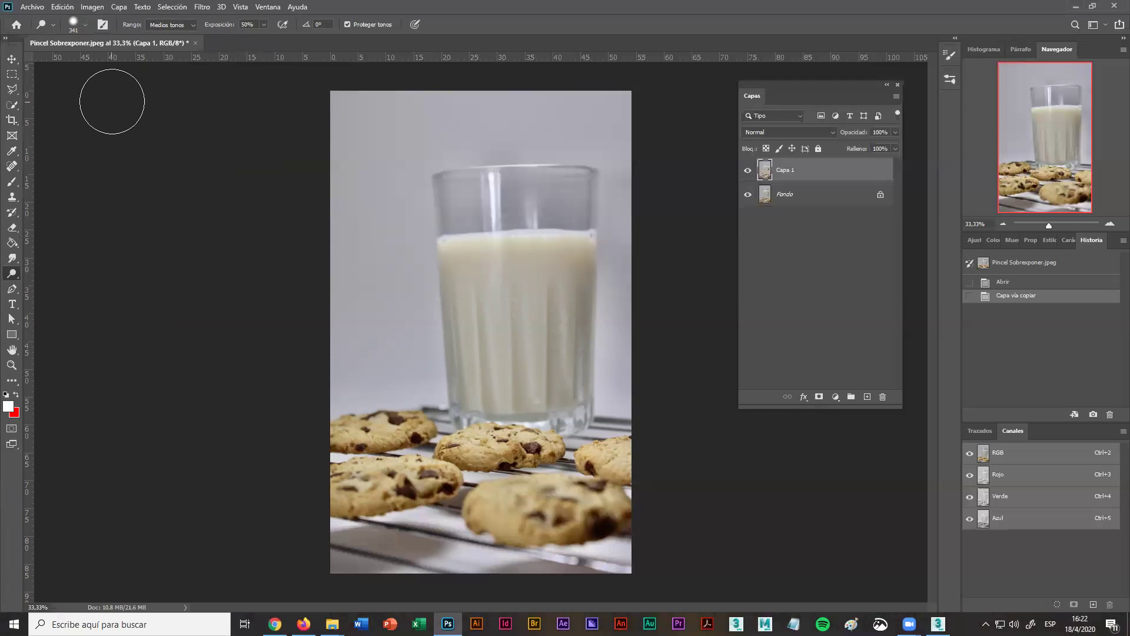
# Try to lighten the grey background above and beside the milk glass with the 341 px Dodge brush.
pyautogui.moveTo(635, 117)
pyautogui.mouseDown()
pyautogui.moveTo(610, 105)
pyautogui.moveTo(363, 100)
pyautogui.moveTo(301, 116)
pyautogui.moveTo(344, 89)
pyautogui.moveTo(362, 380)
pyautogui.moveTo(387, 366)
pyautogui.moveTo(376, 203)
pyautogui.moveTo(380, 120)
pyautogui.moveTo(396, 122)
pyautogui.moveTo(414, 359)
pyautogui.moveTo(407, 326)
pyautogui.mouseUp()
pyautogui.moveTo(408, 151)
pyautogui.mouseDown()
pyautogui.moveTo(531, 130)
pyautogui.moveTo(665, 152)
pyautogui.moveTo(631, 133)
pyautogui.moveTo(465, 123)
pyautogui.moveTo(270, 147)
pyautogui.mouseUp()
pyautogui.moveTo(358, 119)
pyautogui.mouseDown()
pyautogui.moveTo(687, 115)
pyautogui.moveTo(658, 100)
pyautogui.moveTo(452, 93)
pyautogui.moveTo(255, 119)
pyautogui.moveTo(325, 118)
pyautogui.moveTo(352, 353)
pyautogui.moveTo(344, 376)
pyautogui.moveTo(376, 367)
pyautogui.moveTo(389, 313)
pyautogui.moveTo(371, 214)
pyautogui.moveTo(384, 80)
pyautogui.moveTo(413, 370)
pyautogui.mouseUp()
pyautogui.moveTo(632, 377)
pyautogui.mouseDown()
pyautogui.moveTo(637, 136)
pyautogui.moveTo(626, 155)
pyautogui.moveTo(641, 301)
pyautogui.mouseUp()
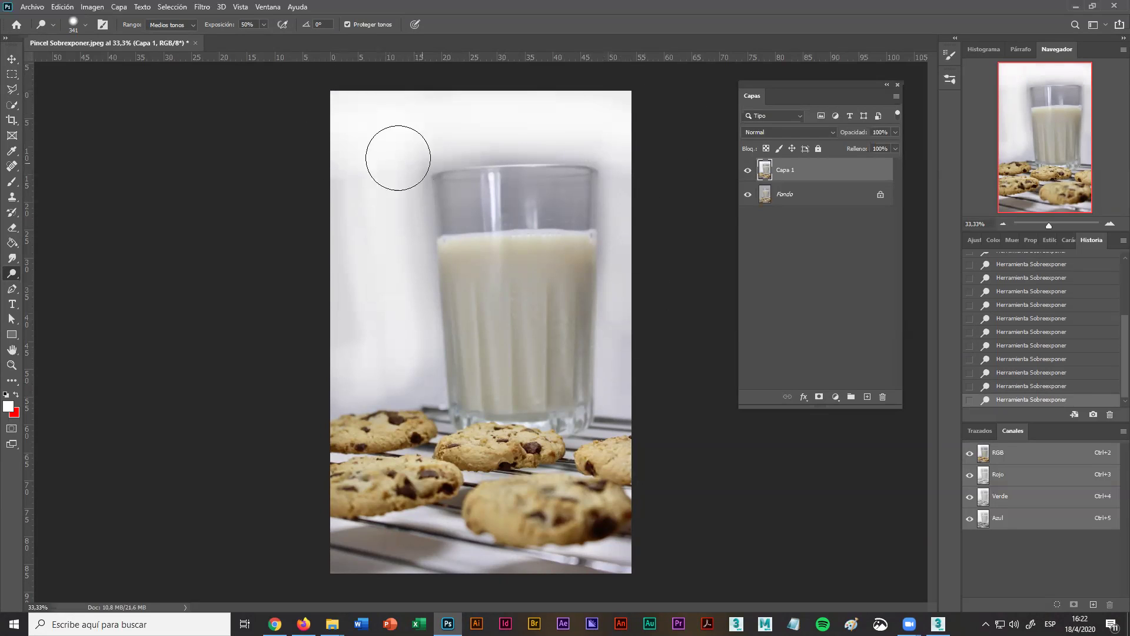
pyautogui.moveTo(335, 117)
pyautogui.mouseDown()
pyautogui.moveTo(331, 384)
pyautogui.moveTo(393, 375)
pyautogui.mouseUp()
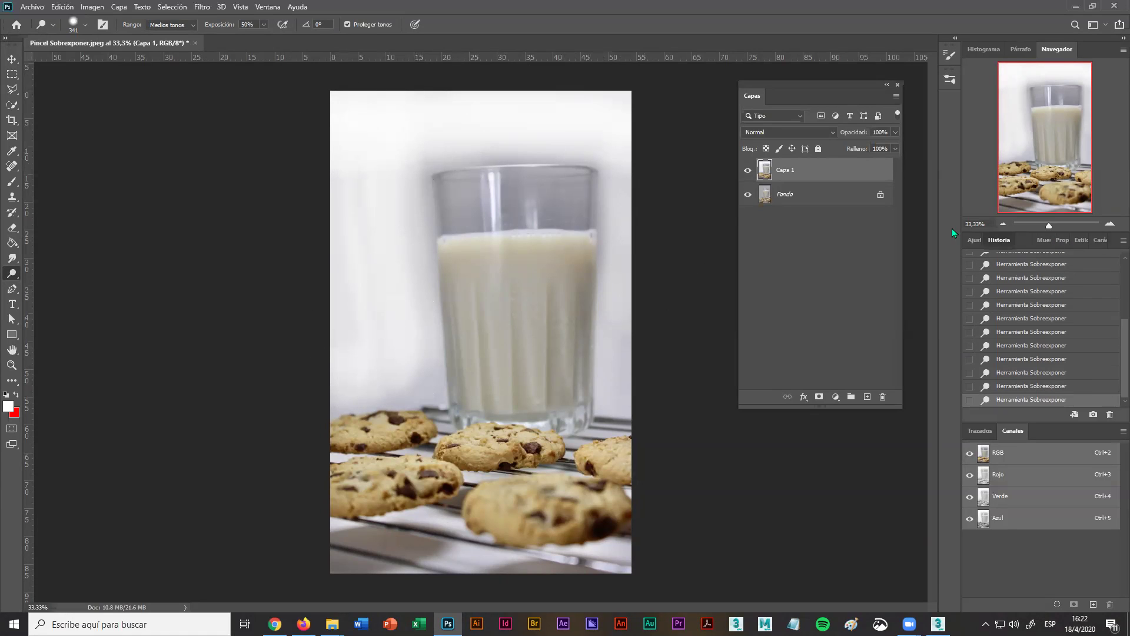
# Float the Historia panel over the canvas at full list height and revert the photo to the Capa vía copiar state.
pyautogui.moveTo(998, 239); pyautogui.dragTo(125, 118)
pyautogui.moveTo(184, 195); pyautogui.dragTo(155, 494)
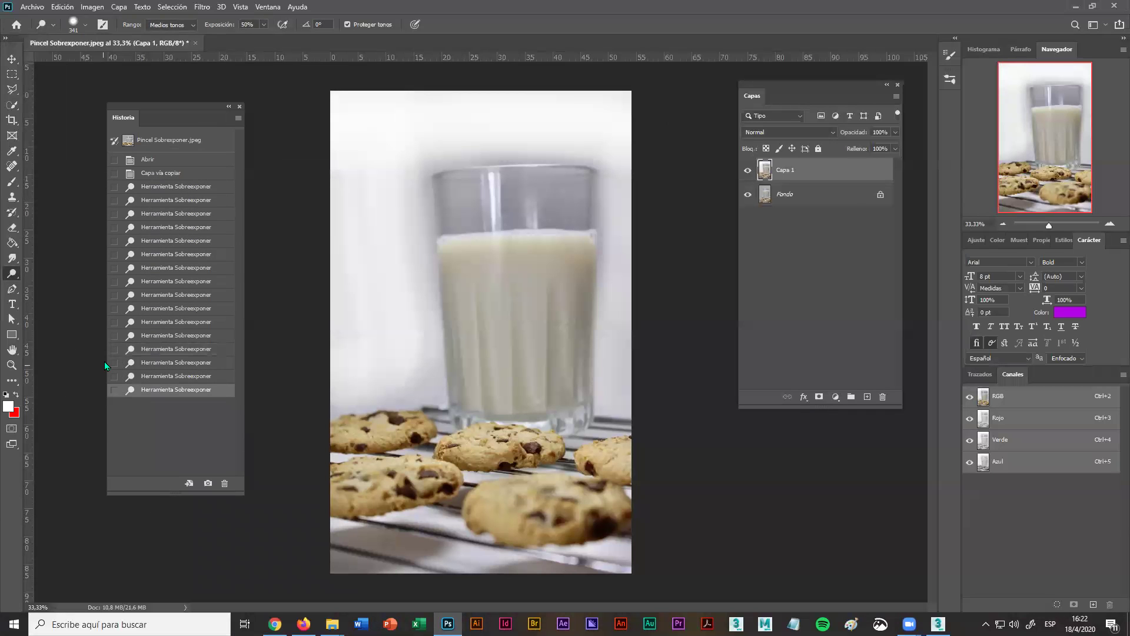
pyautogui.click(160, 283)
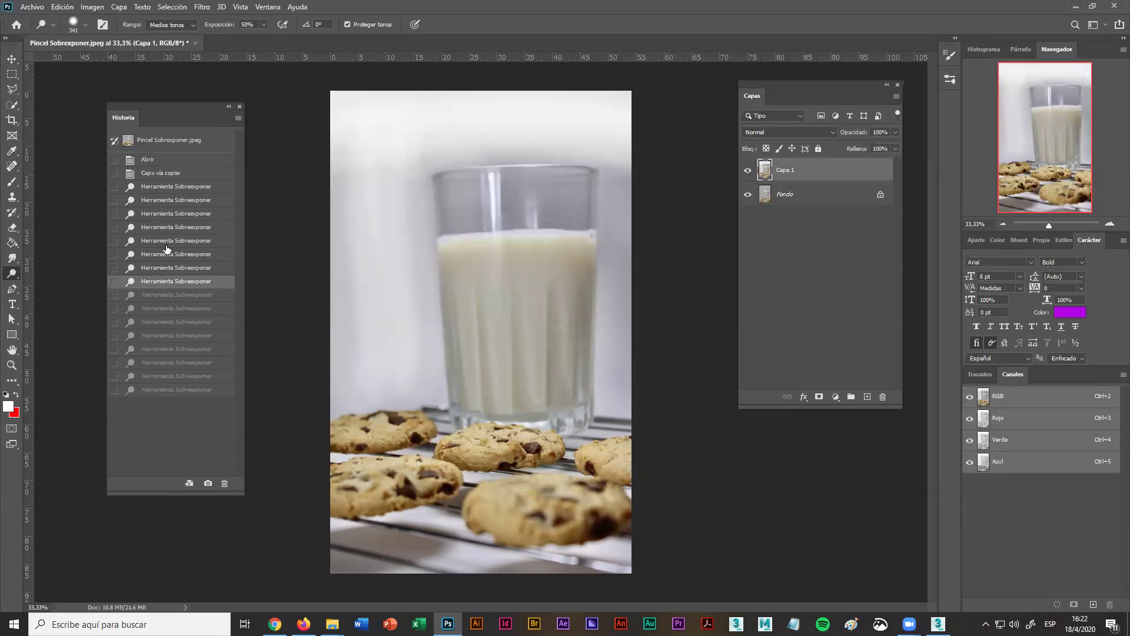
pyautogui.click(163, 254)
pyautogui.click(169, 174)
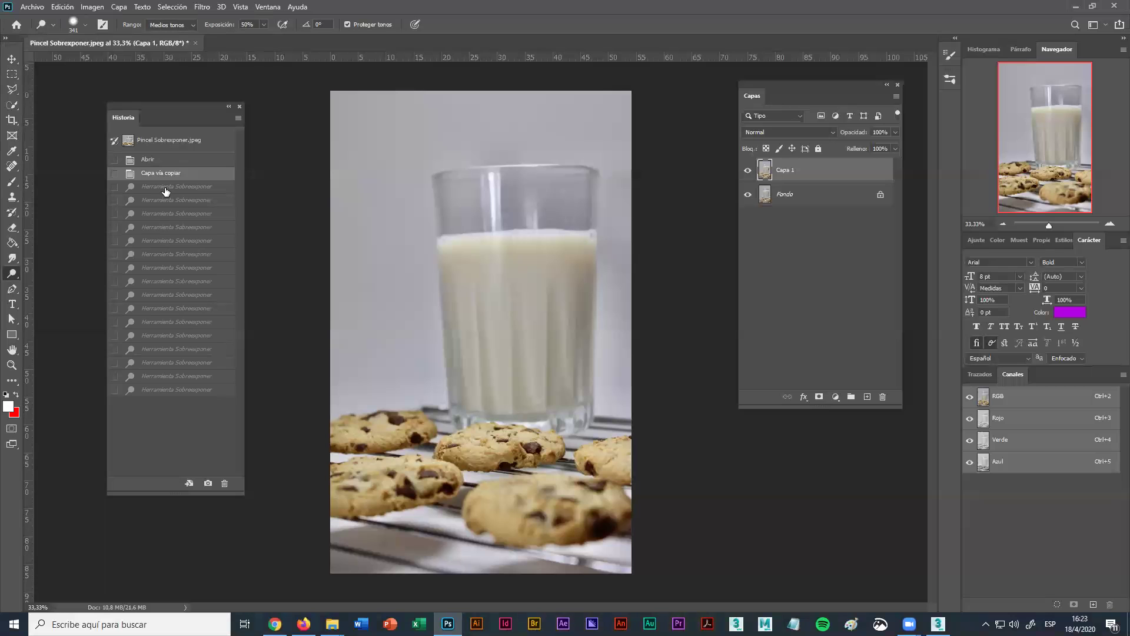
# Set the Dodge brush size to 513 px and lighten the background above and on both sides of the glass.
pyautogui.click(83, 24)
pyautogui.moveTo(129, 63); pyautogui.dragTo(132, 62)
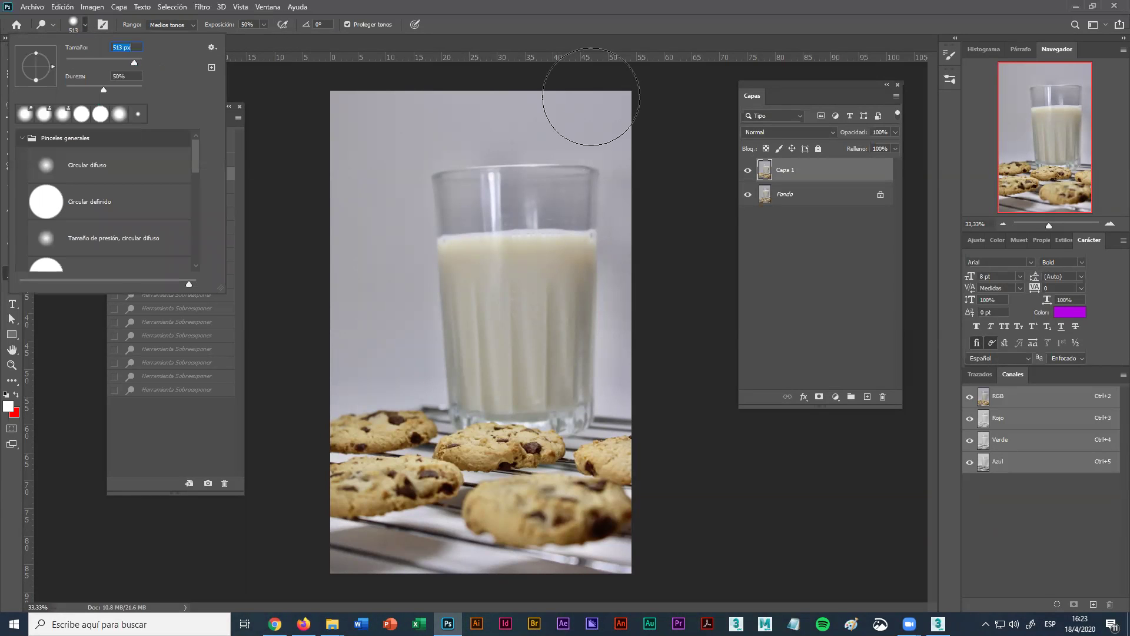
pyautogui.click(623, 118)
pyautogui.moveTo(379, 114)
pyautogui.mouseDown()
pyautogui.moveTo(317, 123)
pyautogui.moveTo(373, 166)
pyautogui.moveTo(390, 292)
pyautogui.moveTo(388, 365)
pyautogui.moveTo(330, 374)
pyautogui.moveTo(331, 109)
pyautogui.mouseUp()
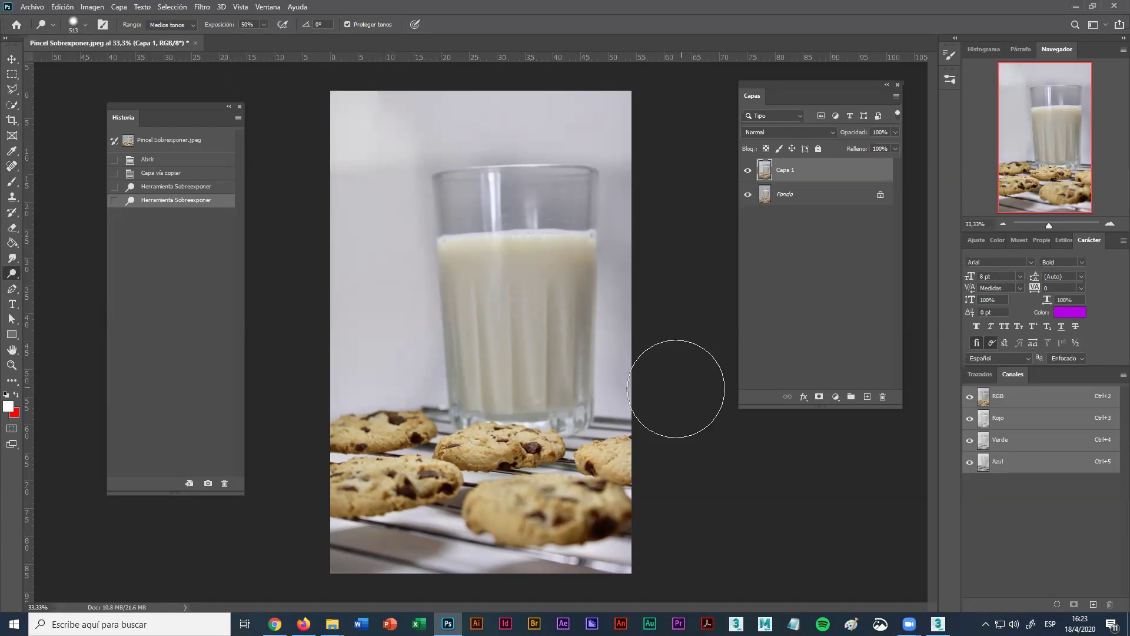
pyautogui.moveTo(648, 386)
pyautogui.mouseDown()
pyautogui.moveTo(656, 188)
pyautogui.moveTo(651, 252)
pyautogui.mouseUp()
pyautogui.moveTo(651, 122)
pyautogui.mouseDown()
pyautogui.moveTo(566, 103)
pyautogui.moveTo(335, 123)
pyautogui.moveTo(380, 141)
pyautogui.moveTo(362, 339)
pyautogui.moveTo(348, 368)
pyautogui.mouseUp()
pyautogui.moveTo(373, 202)
pyautogui.mouseDown()
pyautogui.moveTo(380, 257)
pyautogui.moveTo(381, 173)
pyautogui.moveTo(396, 133)
pyautogui.moveTo(415, 122)
pyautogui.moveTo(651, 106)
pyautogui.mouseUp()
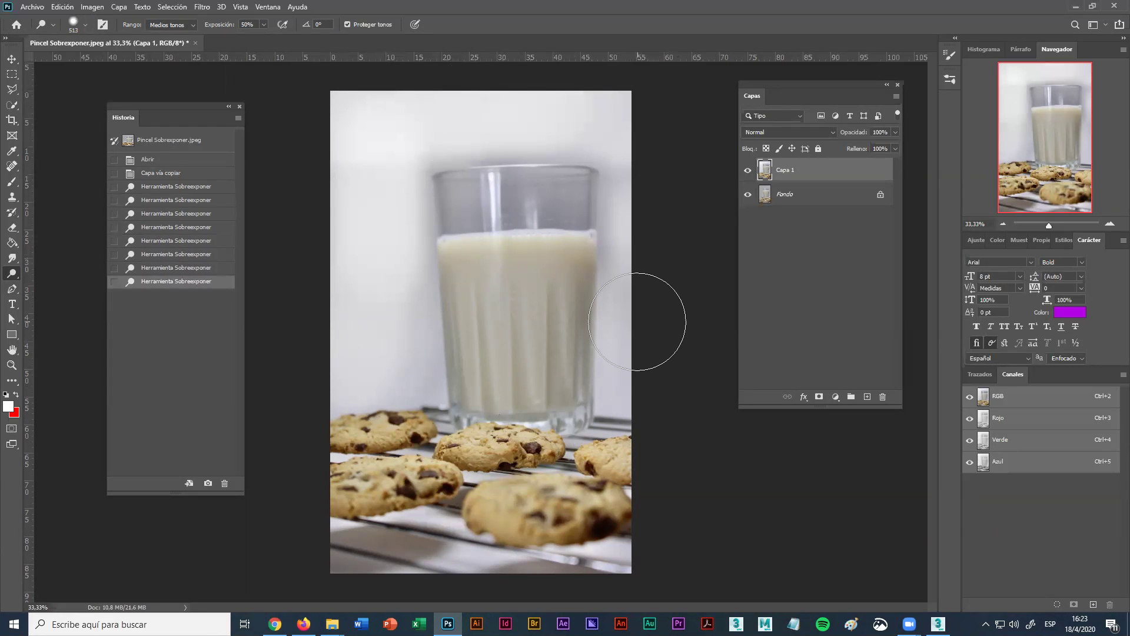
# Darken the cookies with the Burn tool (Subexponer), using a 278 px brush at 17% exposure.
pyautogui.click(12, 274)
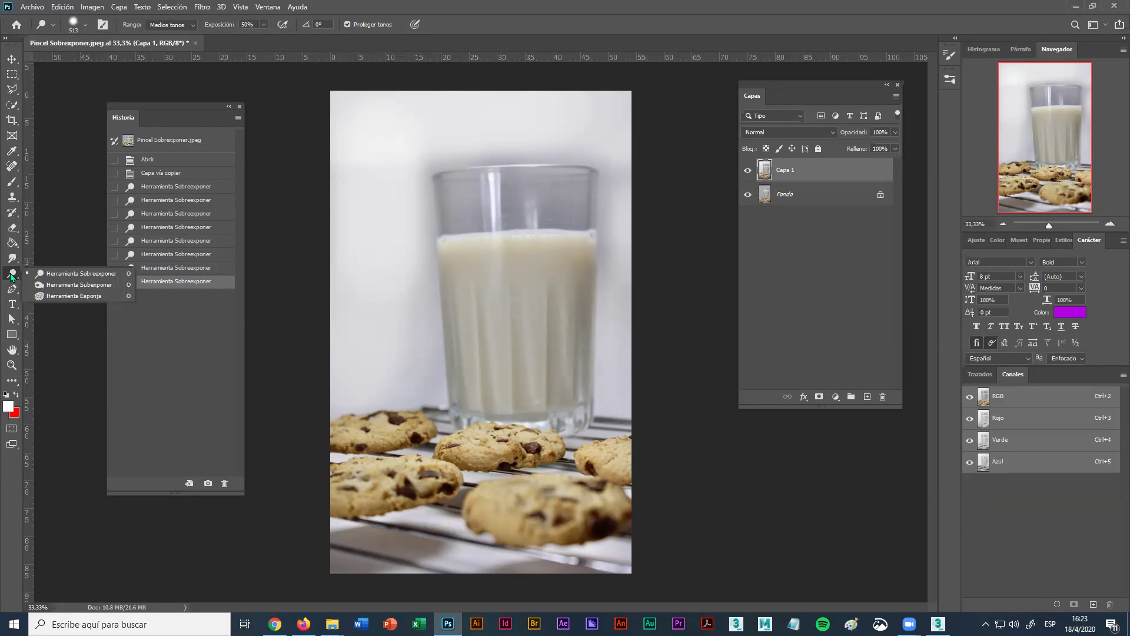
pyautogui.click(58, 285)
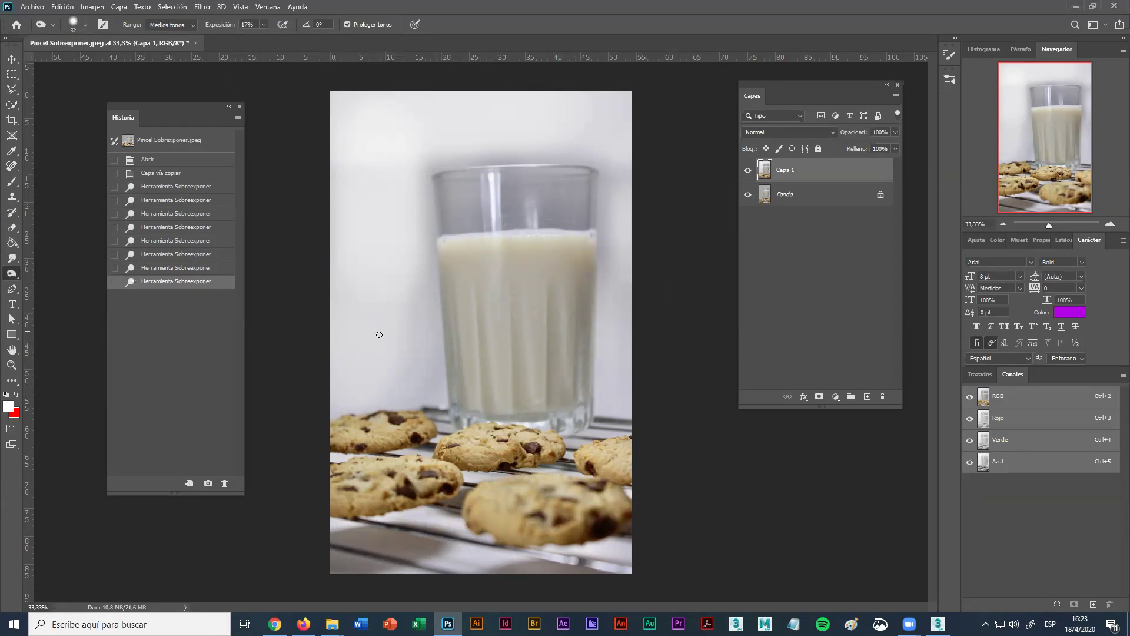
pyautogui.click(80, 23)
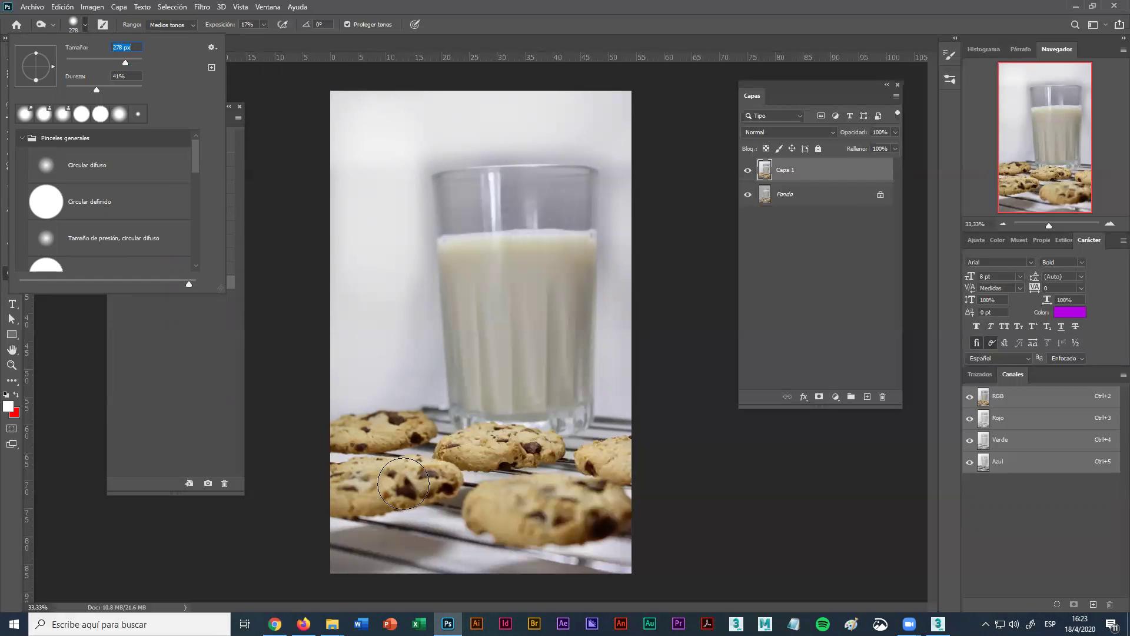
pyautogui.click(403, 483)
pyautogui.moveTo(513, 539)
pyautogui.mouseDown()
pyautogui.moveTo(577, 533)
pyautogui.moveTo(588, 485)
pyautogui.mouseUp()
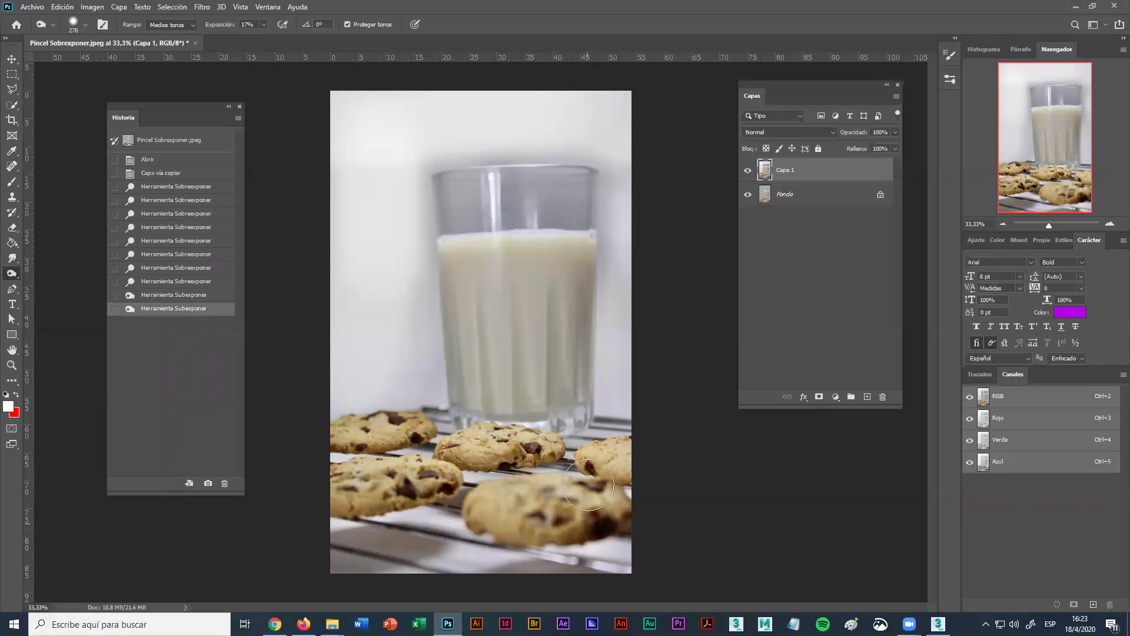
pyautogui.click(498, 459)
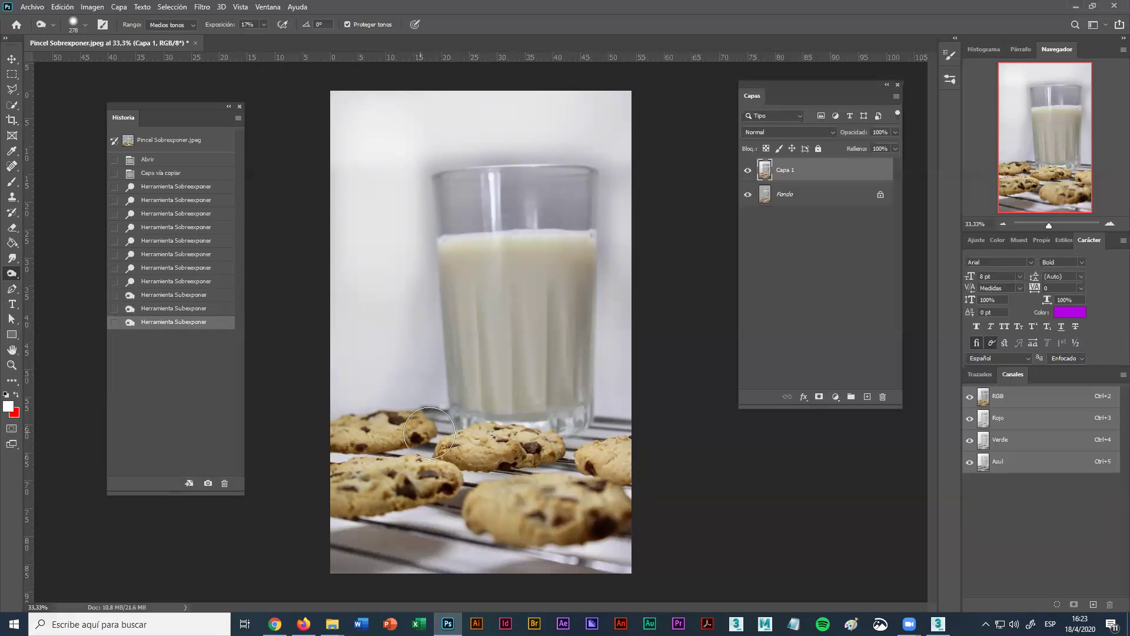
pyautogui.click(419, 433)
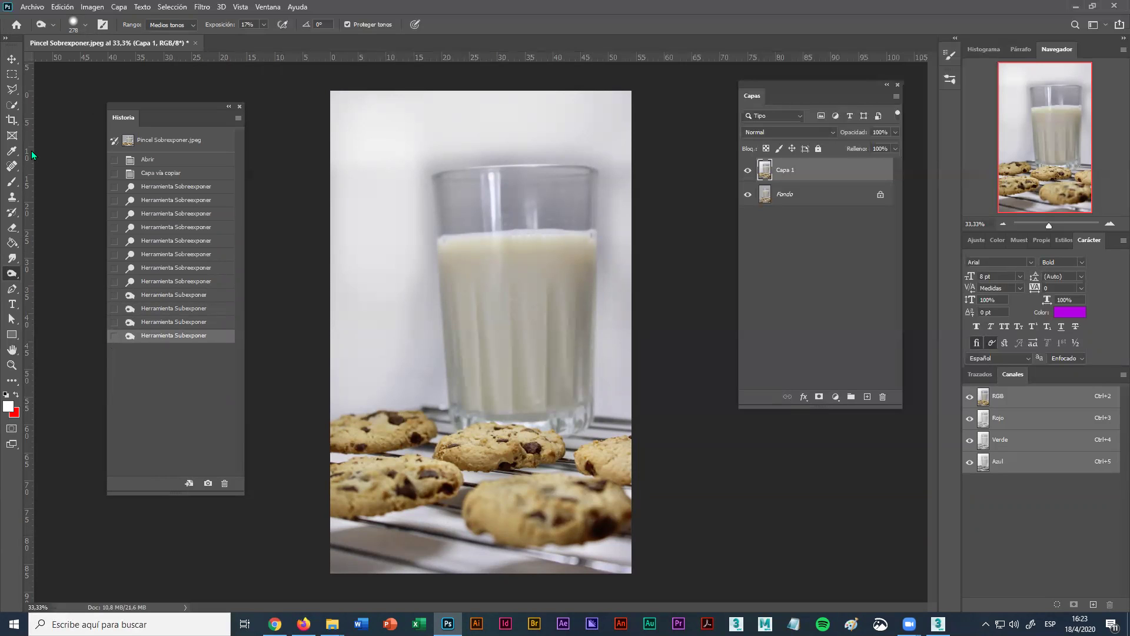
# Move the floating Historia panel farther from the photo and set the Burn tool's exposure to 49%.
pyautogui.moveTo(135, 103); pyautogui.dragTo(86, 83)
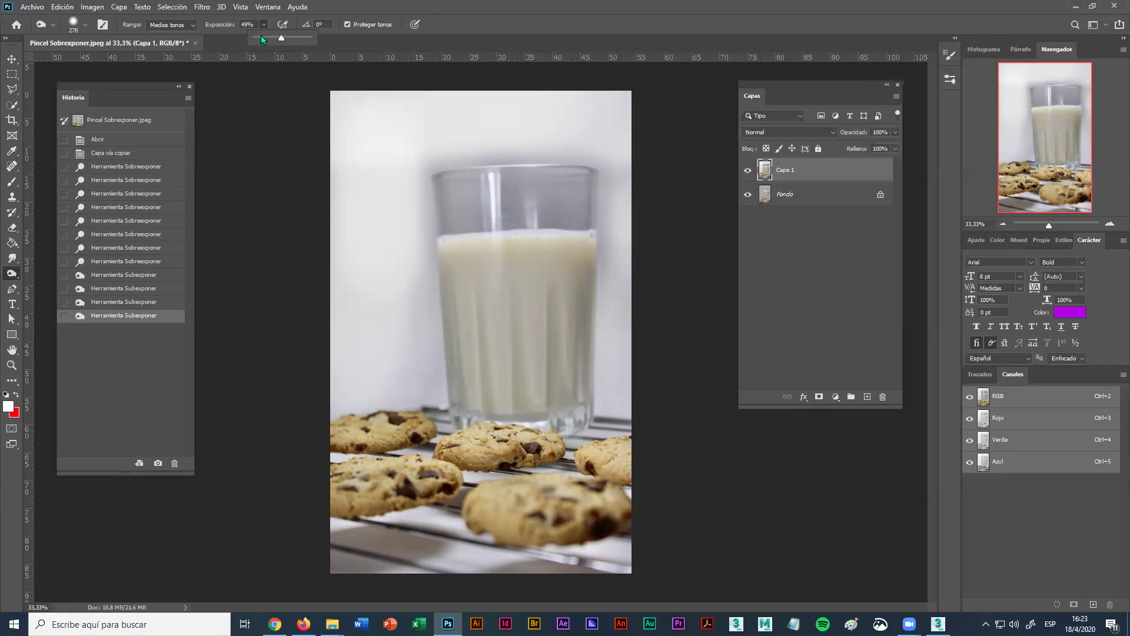
pyautogui.press('Return')
# Inspect the Burn tool's options and the history entries with the Windows Magnifier, and close the magnifier.
pyautogui.press('super+plus')
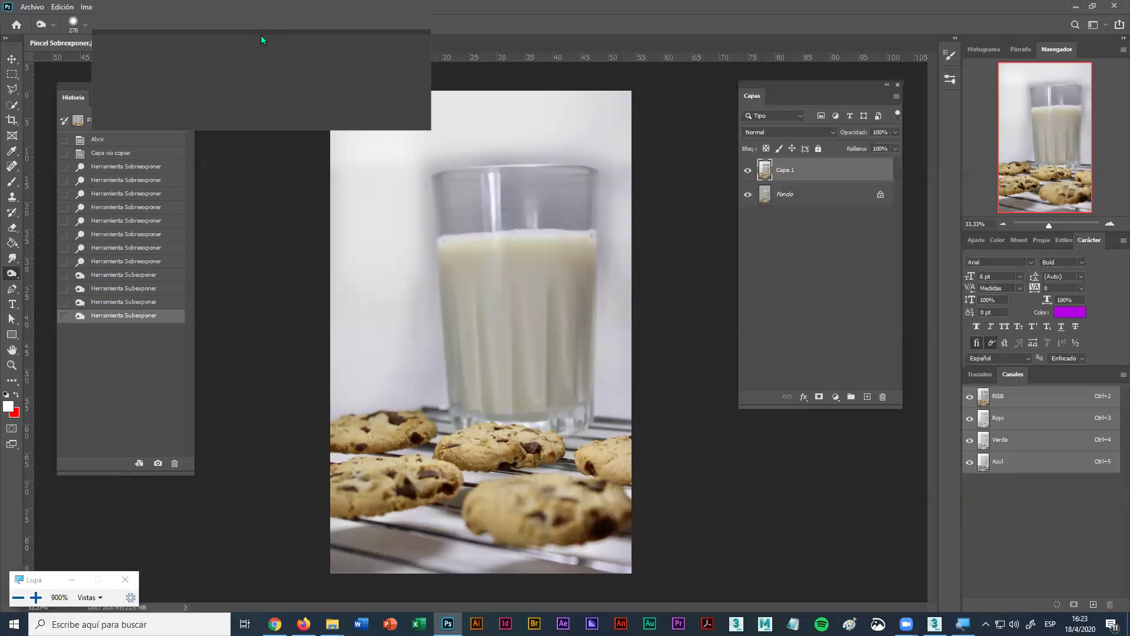
pyautogui.press('super+plus')
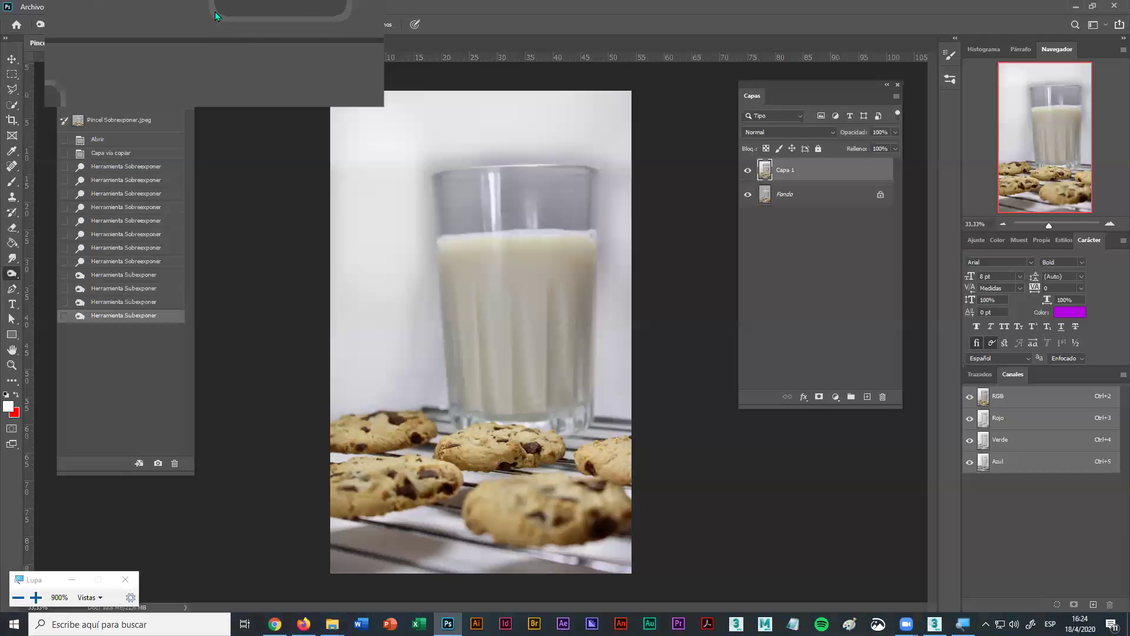
pyautogui.press('super+minus')
pyautogui.press('super+minus')
pyautogui.press('super+minus')
pyautogui.press('super+minus')
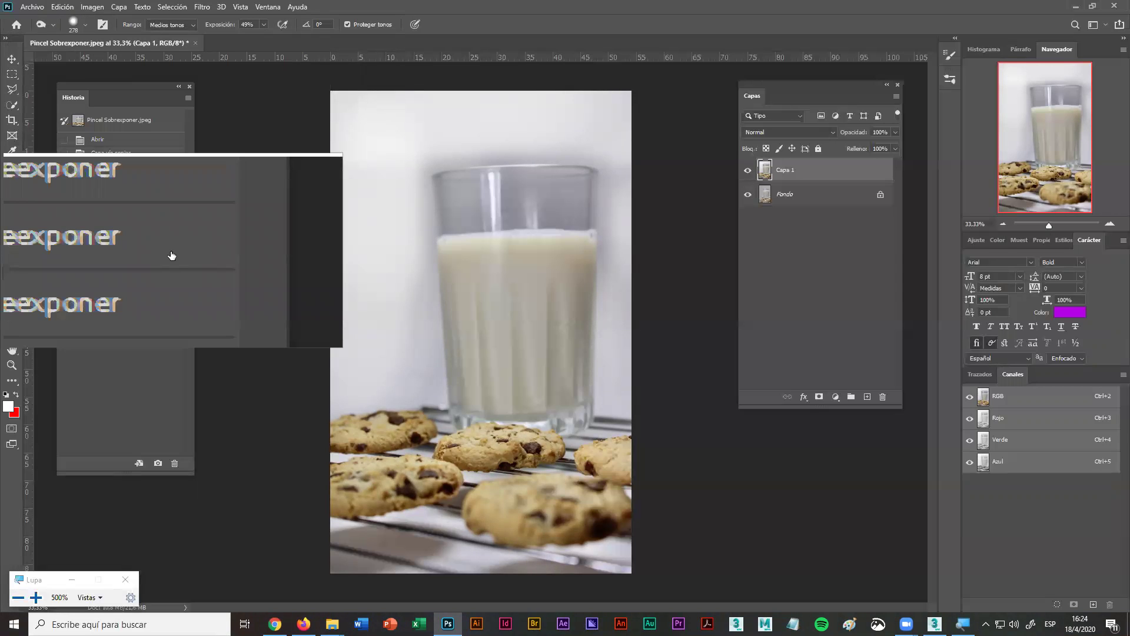
pyautogui.press('super+minus')
pyautogui.press('super+minus')
pyautogui.press('super+minus')
pyautogui.press('super+minus')
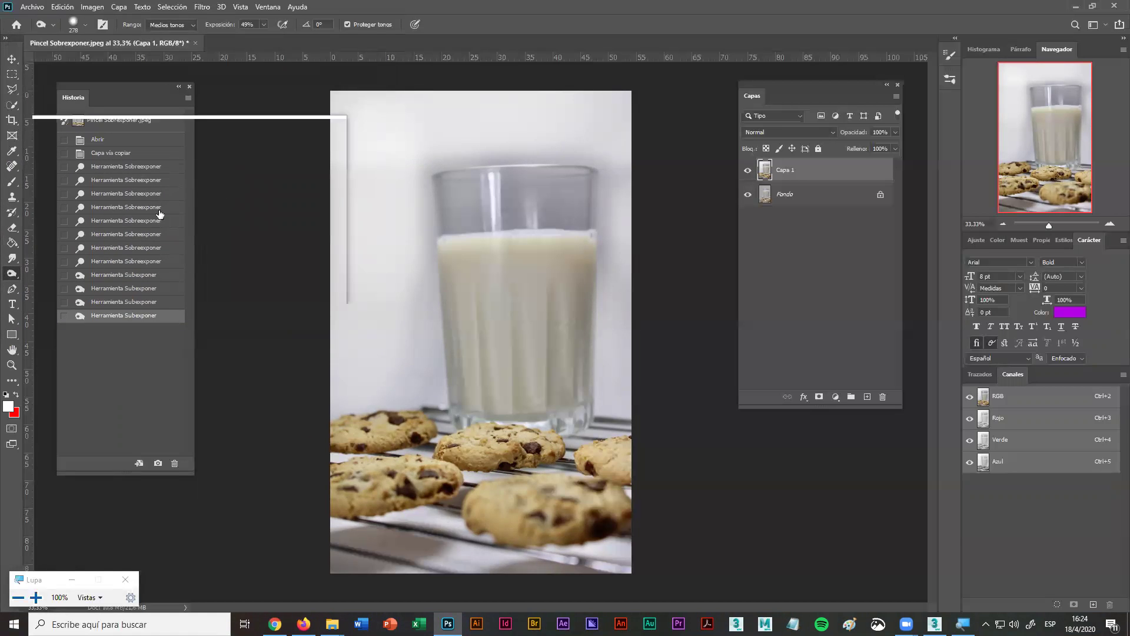
pyautogui.press('super+Escape')
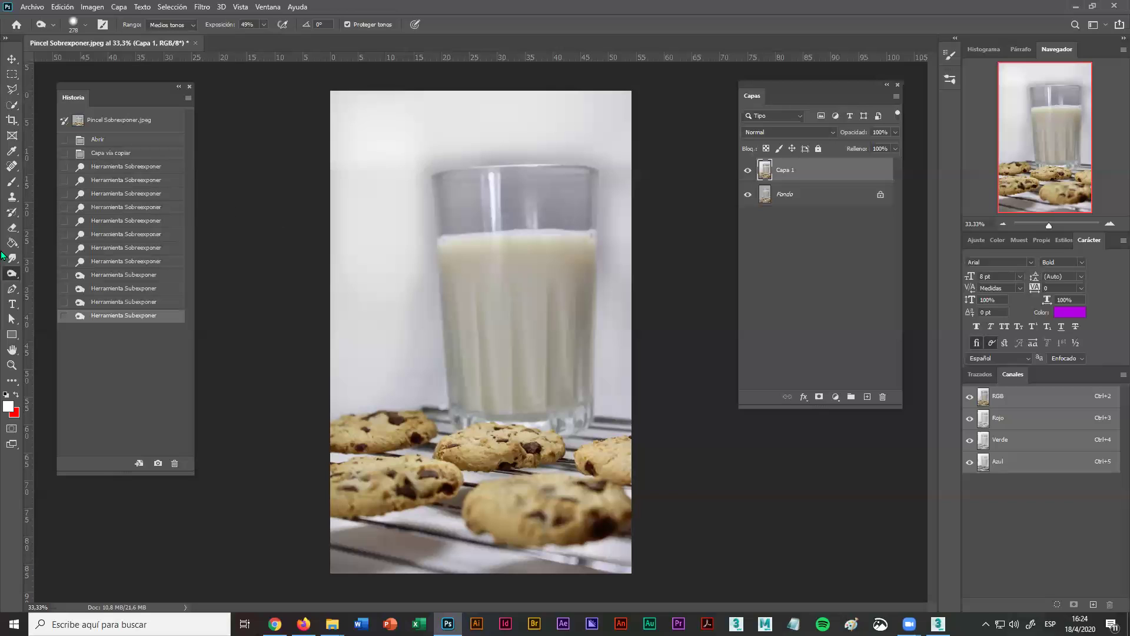
# Switch back to the Dodge tool (Sobreexponer).
pyautogui.rightClick(12, 273)
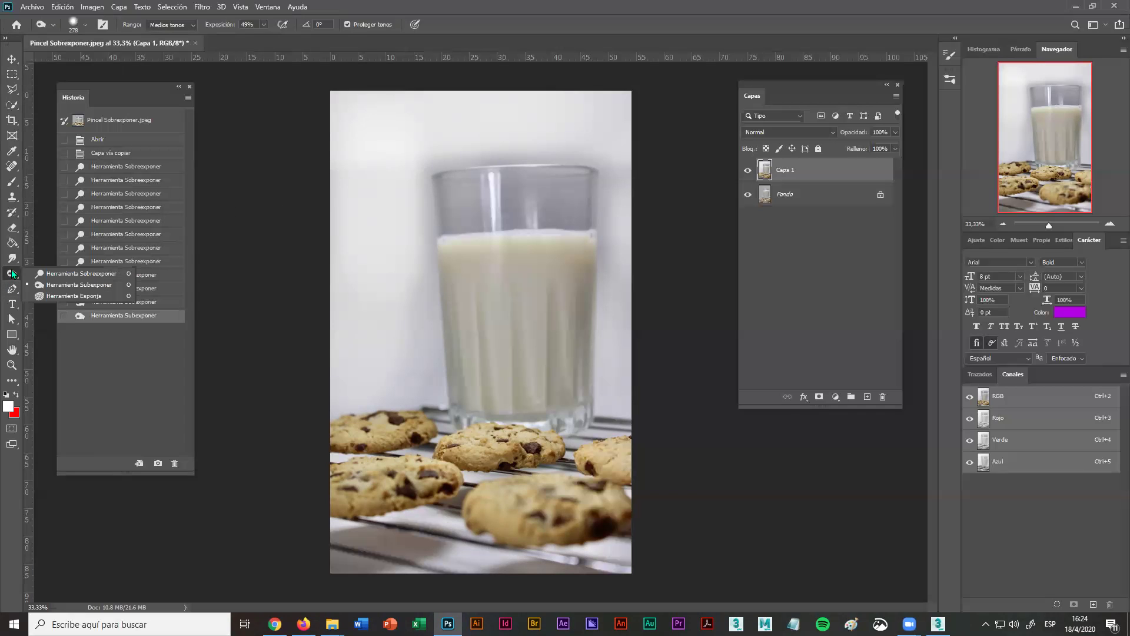
pyautogui.click(50, 273)
# Try to overexpose the empty upper part of the glass and the surrounding background with the 513 px Dodge brush.
pyautogui.moveTo(606, 177)
pyautogui.mouseDown()
pyautogui.moveTo(429, 178)
pyautogui.moveTo(421, 186)
pyautogui.moveTo(624, 184)
pyautogui.moveTo(469, 189)
pyautogui.moveTo(400, 210)
pyautogui.moveTo(384, 240)
pyautogui.mouseUp()
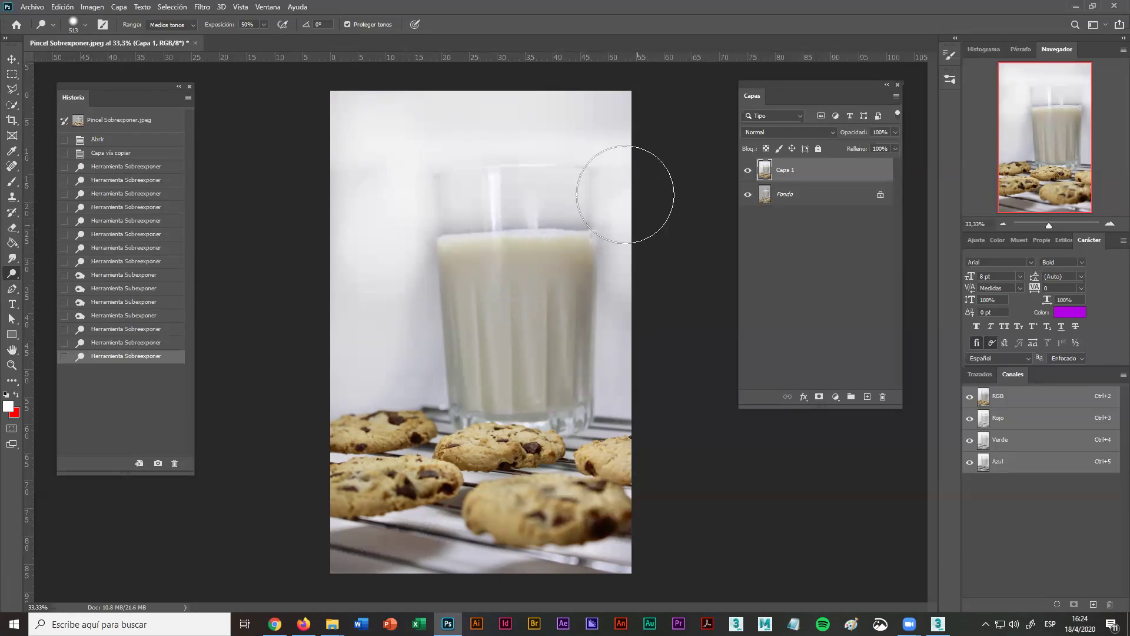
pyautogui.moveTo(411, 190)
pyautogui.mouseDown()
pyautogui.moveTo(377, 241)
pyautogui.moveTo(387, 294)
pyautogui.mouseUp()
pyautogui.moveTo(386, 235)
pyautogui.mouseDown()
pyautogui.moveTo(391, 298)
pyautogui.moveTo(401, 294)
pyautogui.mouseUp()
pyautogui.moveTo(366, 118)
pyautogui.mouseDown()
pyautogui.moveTo(638, 114)
pyautogui.moveTo(336, 122)
pyautogui.mouseUp()
pyautogui.moveTo(651, 143); pyautogui.dragTo(651, 386)
pyautogui.moveTo(391, 353); pyautogui.dragTo(391, 176)
pyautogui.moveTo(336, 356); pyautogui.dragTo(303, 373)
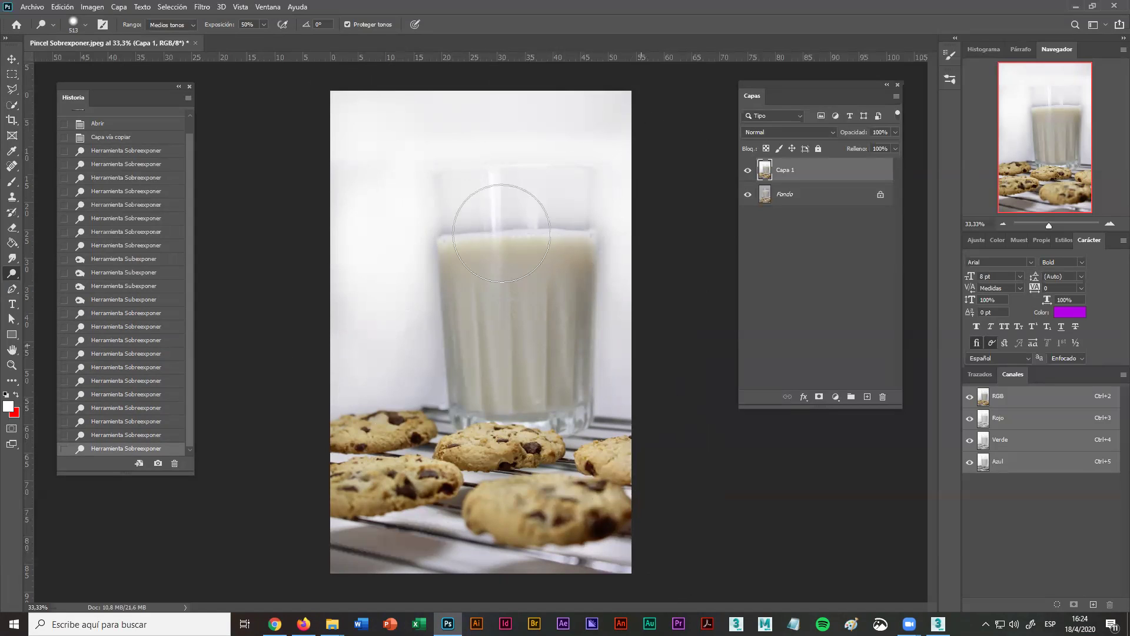
# Try to bleach the milk and the glass walls toward white with repeated Dodge strokes over the whole glass.
pyautogui.moveTo(483, 226)
pyautogui.mouseDown()
pyautogui.moveTo(587, 227)
pyautogui.moveTo(454, 247)
pyautogui.moveTo(518, 222)
pyautogui.moveTo(589, 231)
pyautogui.mouseUp()
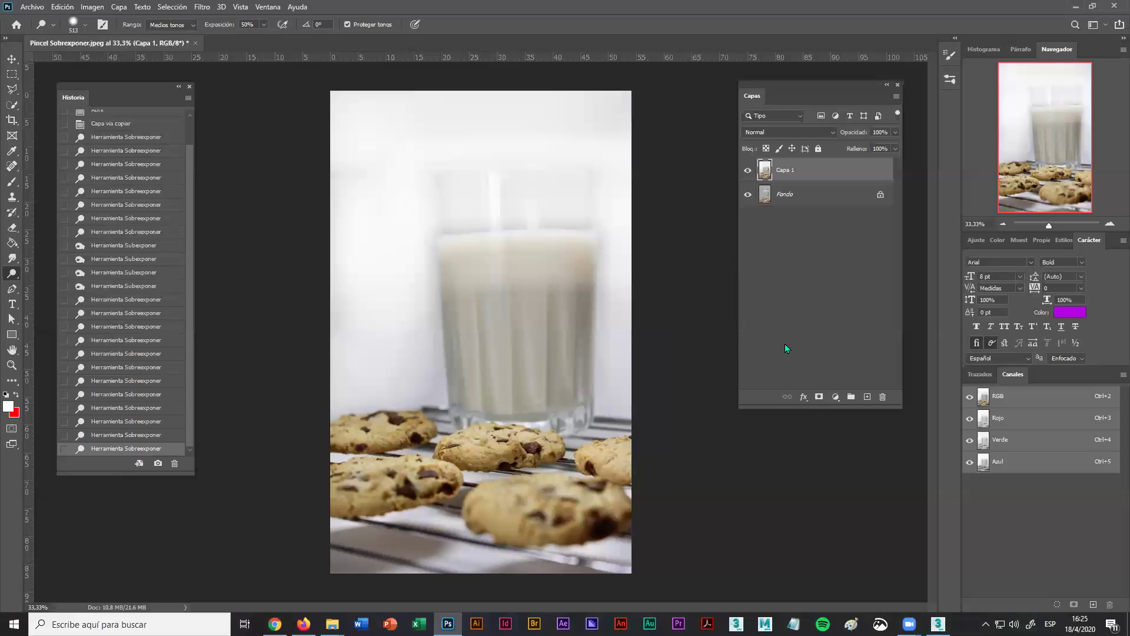
pyautogui.moveTo(496, 297)
pyautogui.mouseDown()
pyautogui.moveTo(506, 327)
pyautogui.moveTo(479, 360)
pyautogui.moveTo(560, 353)
pyautogui.moveTo(580, 227)
pyautogui.moveTo(494, 239)
pyautogui.moveTo(439, 271)
pyautogui.mouseUp()
pyautogui.moveTo(457, 348)
pyautogui.mouseDown()
pyautogui.moveTo(562, 365)
pyautogui.moveTo(531, 402)
pyautogui.moveTo(592, 311)
pyautogui.moveTo(474, 301)
pyautogui.mouseUp()
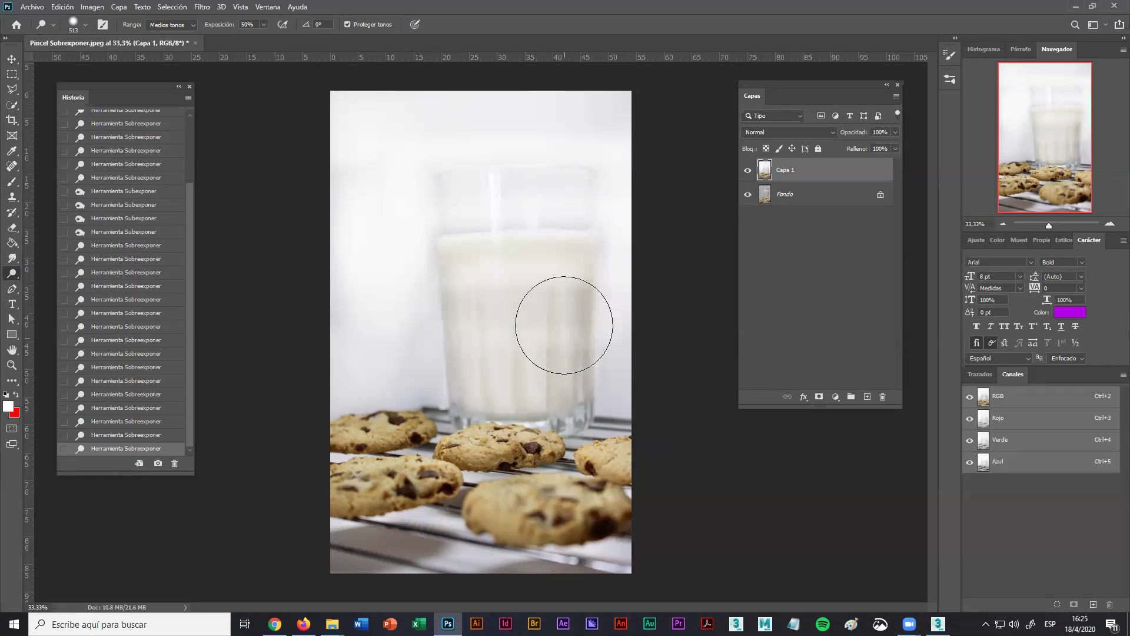
pyautogui.moveTo(392, 365)
pyautogui.mouseDown()
pyautogui.moveTo(384, 277)
pyautogui.moveTo(409, 111)
pyautogui.mouseUp()
pyautogui.moveTo(608, 305)
pyautogui.mouseDown()
pyautogui.moveTo(459, 291)
pyautogui.moveTo(519, 251)
pyautogui.moveTo(489, 268)
pyautogui.moveTo(459, 251)
pyautogui.moveTo(457, 184)
pyautogui.mouseUp()
pyautogui.moveTo(586, 317)
pyautogui.mouseDown()
pyautogui.moveTo(463, 346)
pyautogui.moveTo(534, 279)
pyautogui.moveTo(603, 328)
pyautogui.moveTo(554, 341)
pyautogui.moveTo(522, 382)
pyautogui.moveTo(481, 298)
pyautogui.moveTo(557, 248)
pyautogui.moveTo(590, 311)
pyautogui.moveTo(567, 327)
pyautogui.moveTo(563, 375)
pyautogui.moveTo(397, 306)
pyautogui.moveTo(437, 354)
pyautogui.moveTo(302, 375)
pyautogui.moveTo(564, 357)
pyautogui.moveTo(618, 377)
pyautogui.moveTo(635, 75)
pyautogui.moveTo(595, 102)
pyautogui.moveTo(308, 116)
pyautogui.moveTo(310, 177)
pyautogui.moveTo(602, 165)
pyautogui.moveTo(504, 230)
pyautogui.moveTo(535, 317)
pyautogui.moveTo(592, 231)
pyautogui.mouseUp()
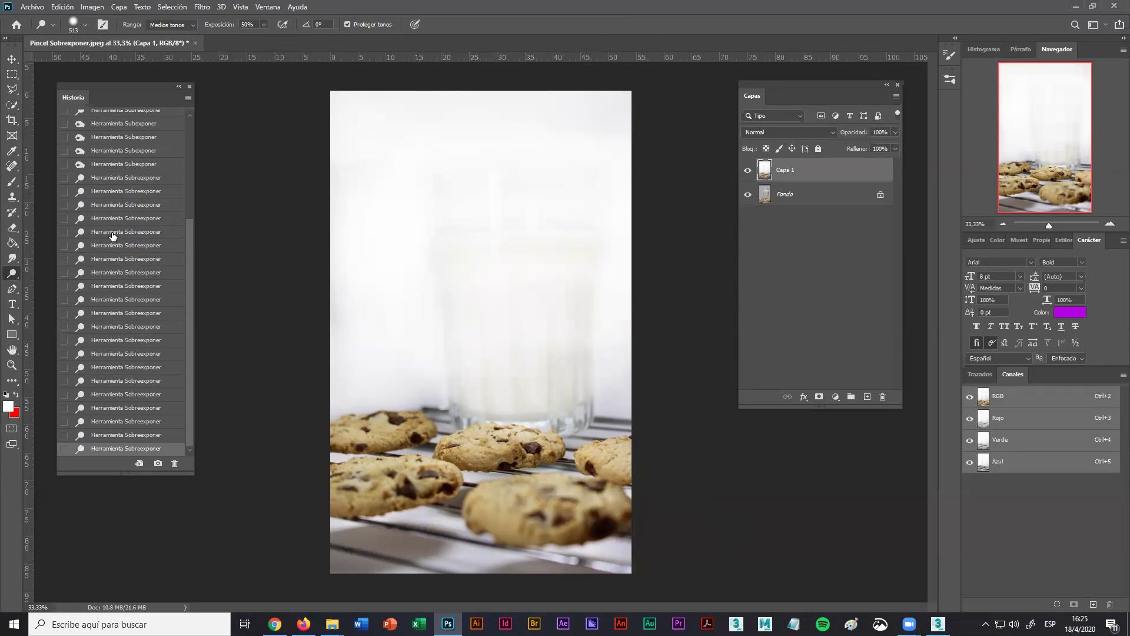
# Revert to the last Subexponer history state and lighten only the empty upper part of the glass and the adjacent background with Dodge.
pyautogui.click(118, 166)
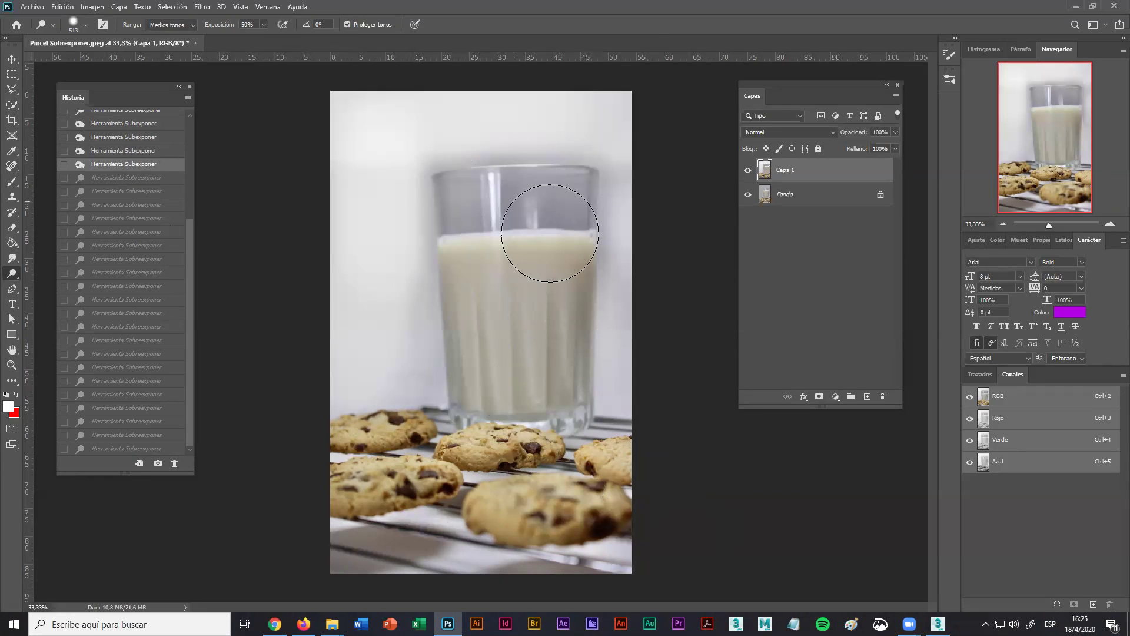
pyautogui.moveTo(416, 189)
pyautogui.mouseDown()
pyautogui.moveTo(654, 186)
pyautogui.moveTo(431, 179)
pyautogui.moveTo(373, 189)
pyautogui.mouseUp()
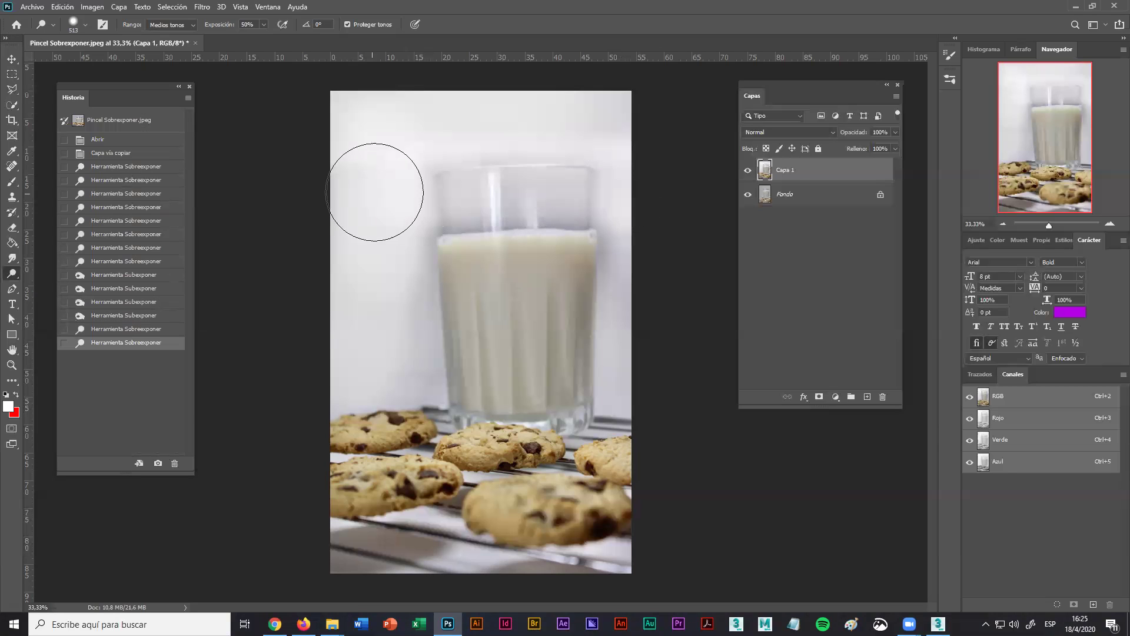
pyautogui.moveTo(493, 193); pyautogui.dragTo(648, 197)
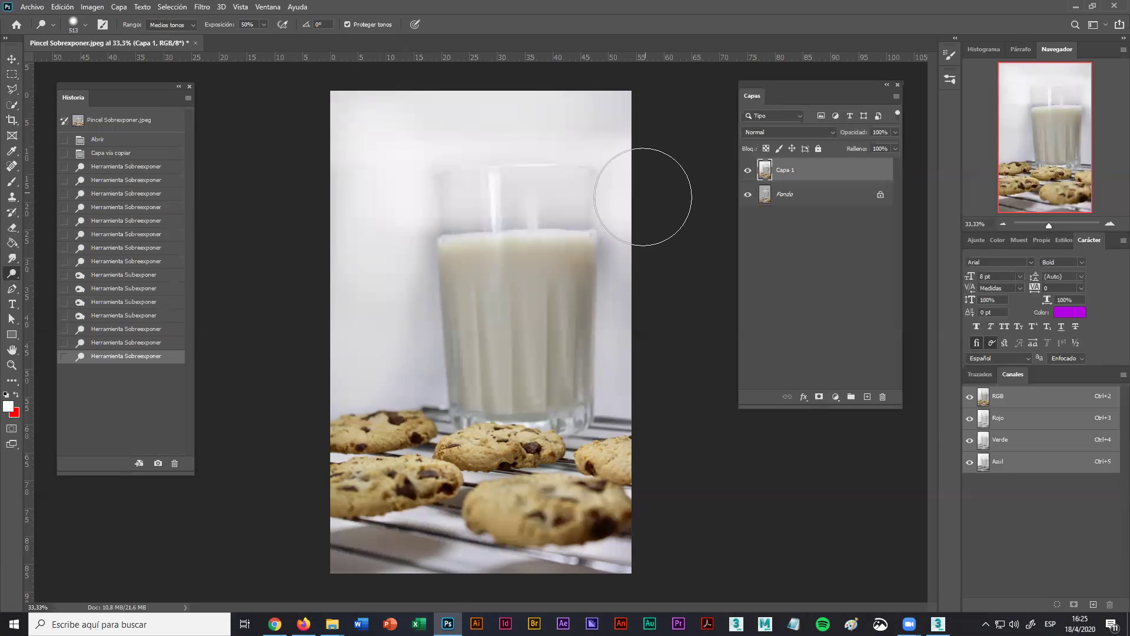
# Examine the lightened glass rim and the milk's surface at 100% zoom.
pyautogui.click(1110, 224)
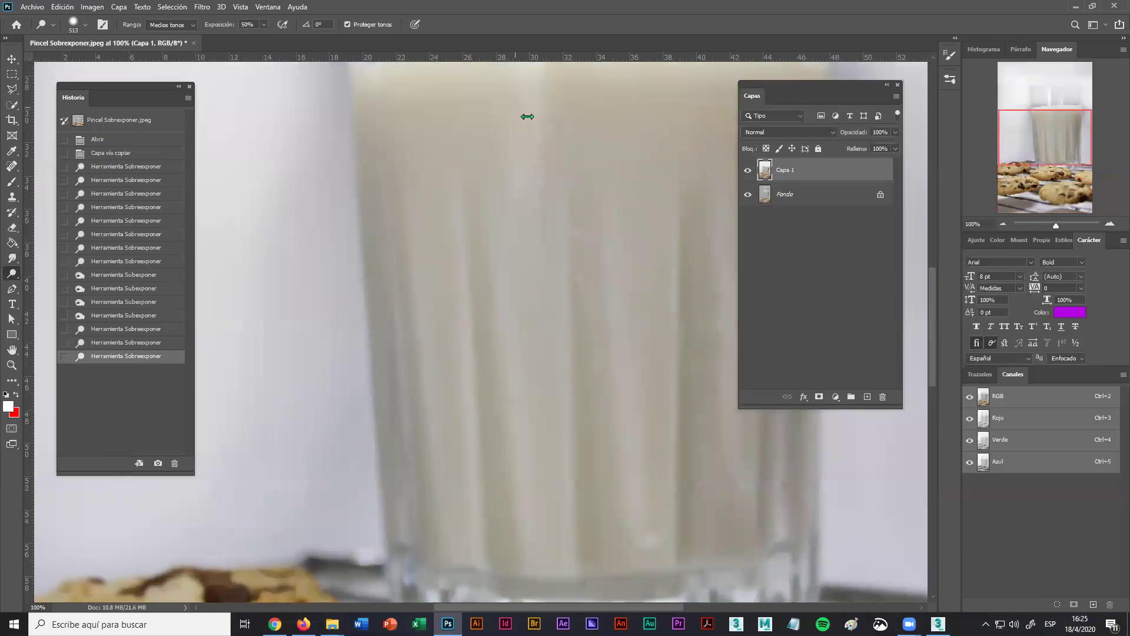
pyautogui.scroll(5, 398, 269)
pyautogui.hscroll(3, 398, 270)
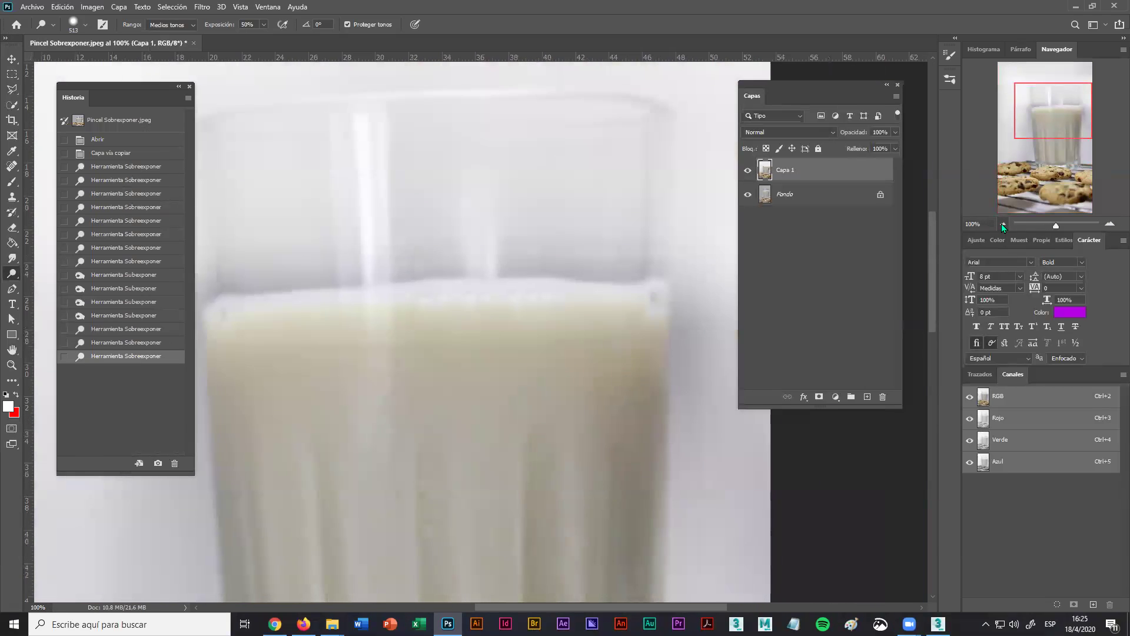
# Darken the glass rim and the side walls of its empty upper part with the 278 px Burn brush at 49% exposure.
pyautogui.click(1003, 224)
pyautogui.click(13, 275)
pyautogui.click(64, 280)
pyautogui.moveTo(290, 290); pyautogui.dragTo(293, 204)
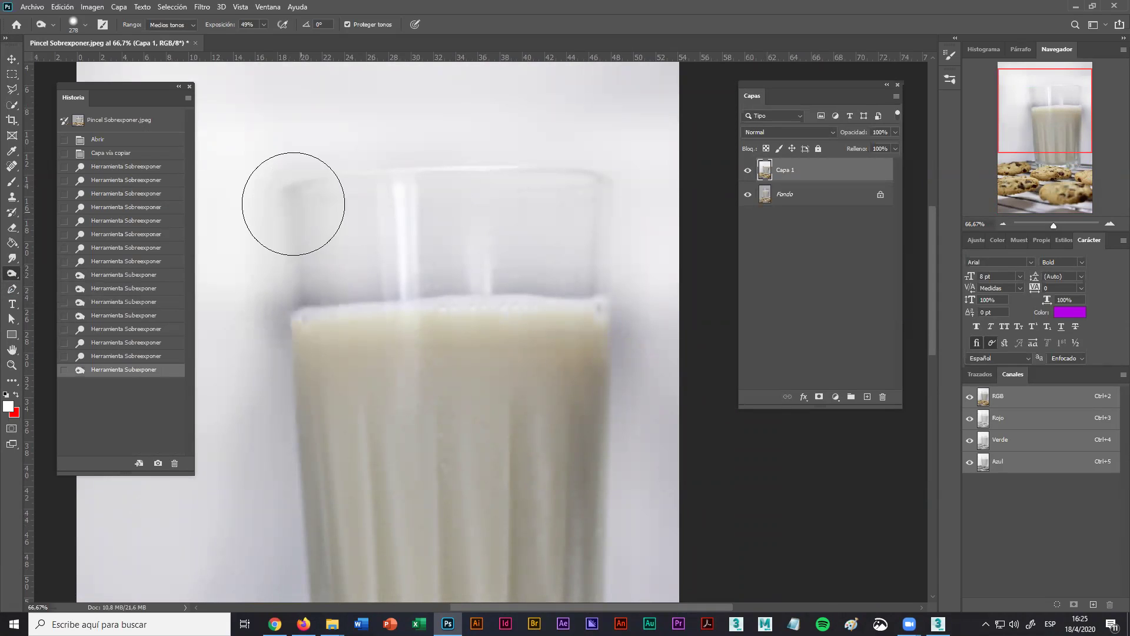
pyautogui.moveTo(583, 172)
pyautogui.mouseDown()
pyautogui.moveTo(606, 240)
pyautogui.moveTo(608, 182)
pyautogui.mouseUp()
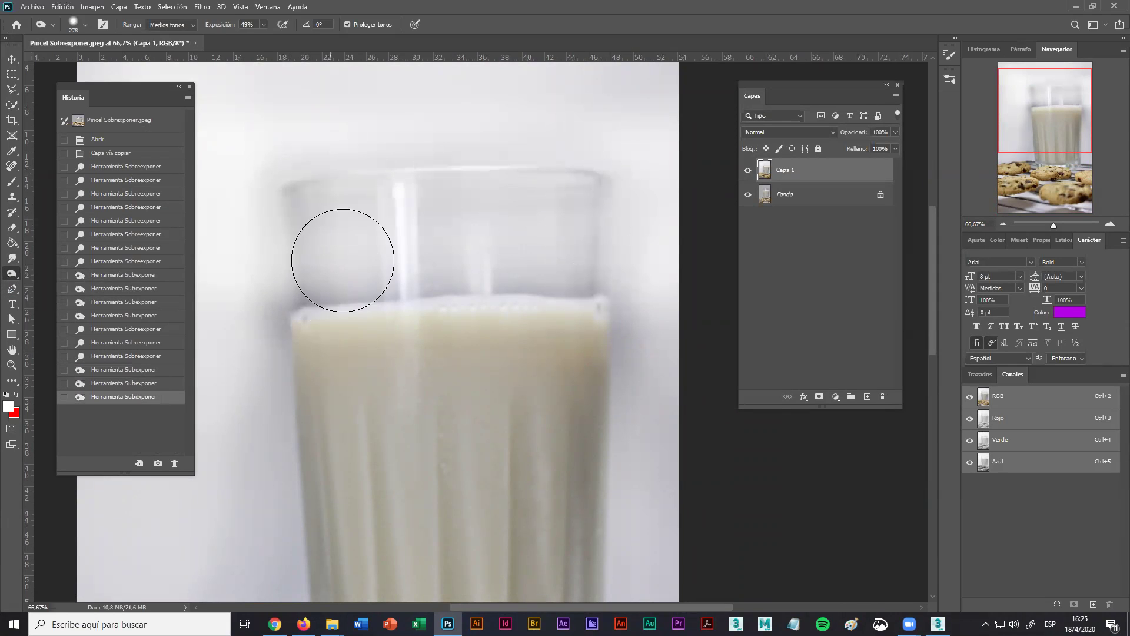
pyautogui.moveTo(288, 280)
pyautogui.mouseDown()
pyautogui.moveTo(283, 234)
pyautogui.moveTo(318, 181)
pyautogui.moveTo(281, 246)
pyautogui.mouseUp()
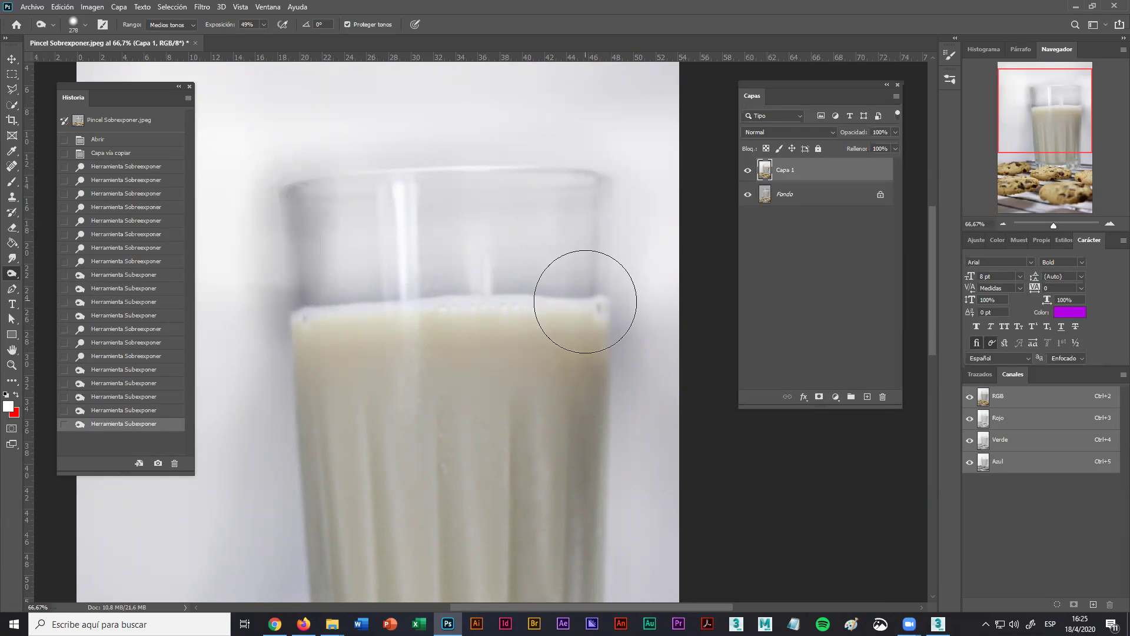
pyautogui.click(609, 201)
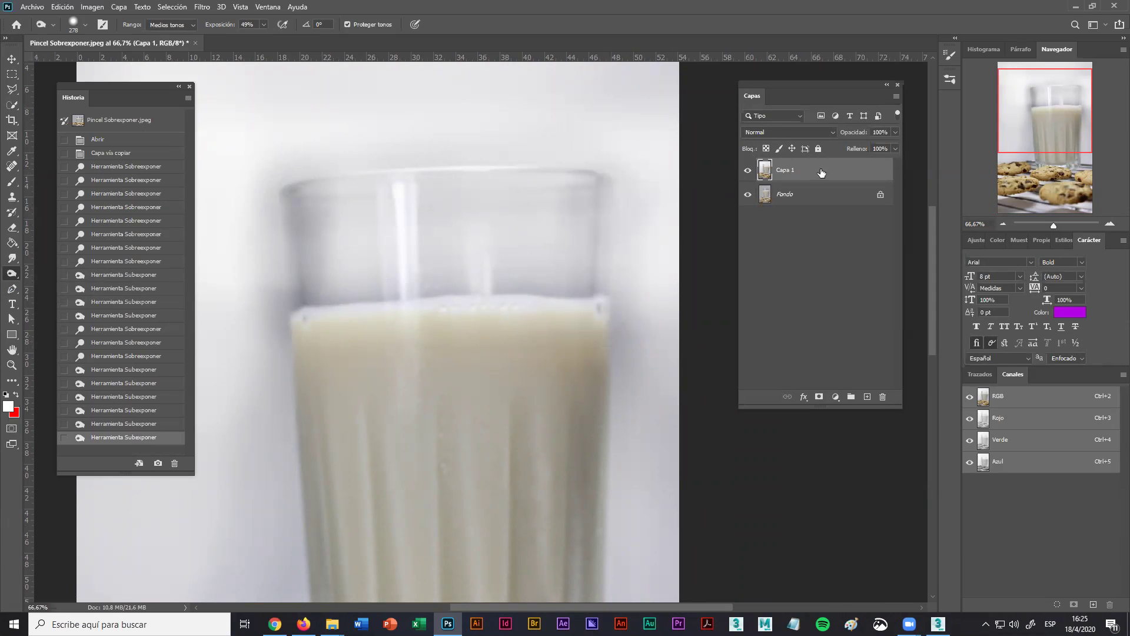
# Whiten the background around the glass with repeated strokes of the 513 px Dodge brush at 50% exposure.
pyautogui.click(1002, 223)
pyautogui.click(1002, 224)
pyautogui.click(1002, 224)
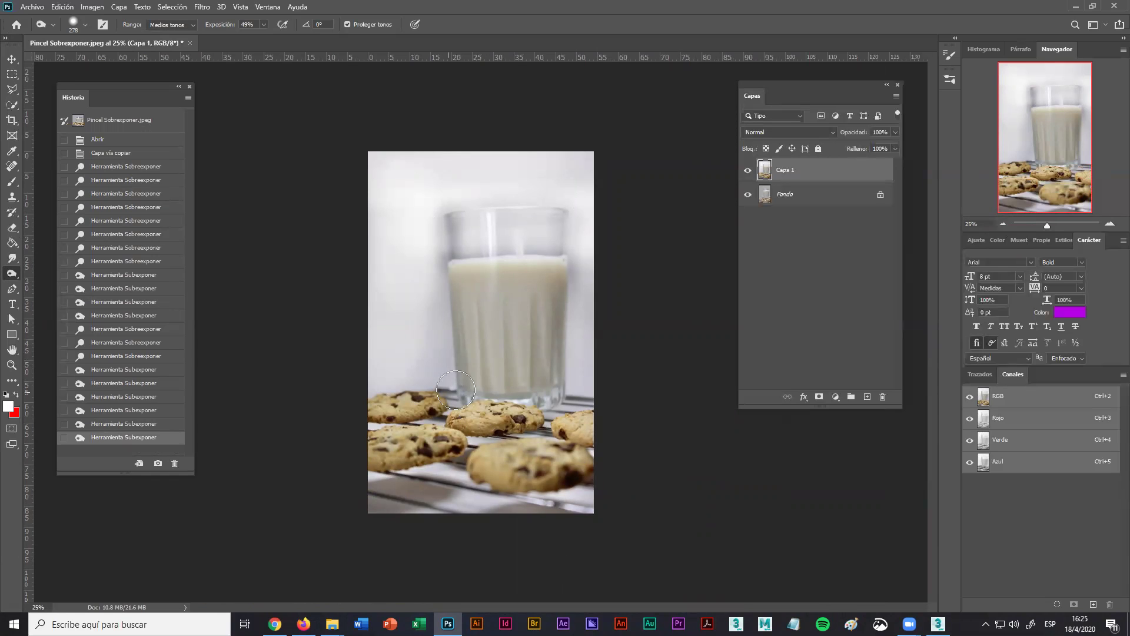
pyautogui.rightClick(5, 274)
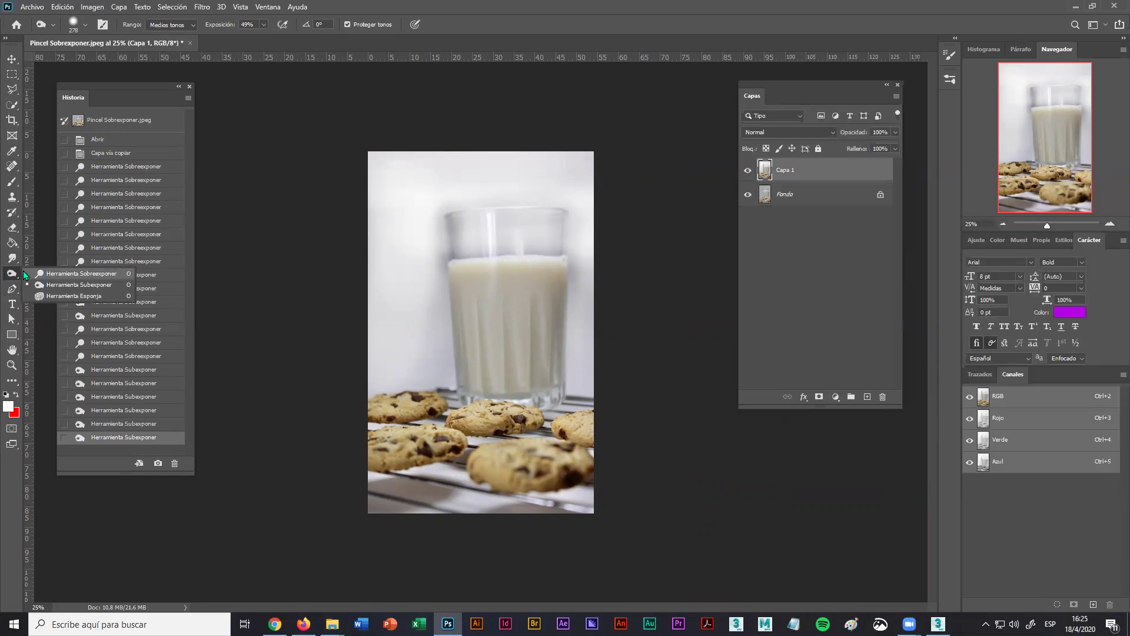
pyautogui.click(68, 273)
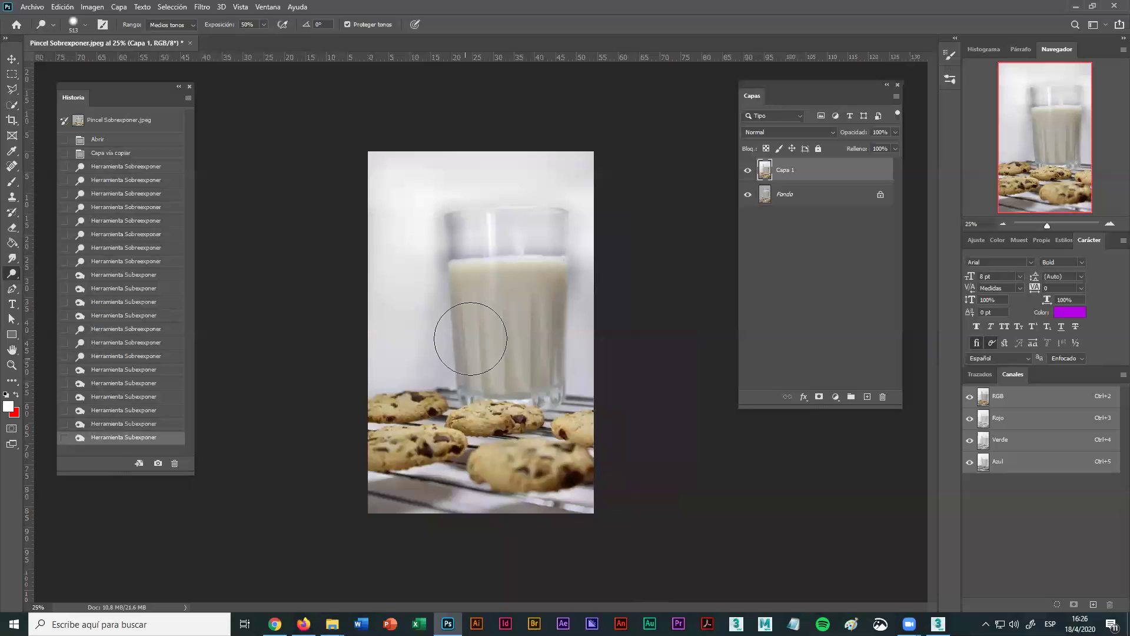
pyautogui.moveTo(411, 221); pyautogui.dragTo(410, 282)
pyautogui.moveTo(404, 237); pyautogui.dragTo(408, 340)
pyautogui.moveTo(598, 269)
pyautogui.mouseDown()
pyautogui.moveTo(598, 180)
pyautogui.moveTo(571, 168)
pyautogui.moveTo(483, 161)
pyautogui.moveTo(327, 179)
pyautogui.moveTo(469, 167)
pyautogui.mouseUp()
pyautogui.moveTo(537, 386)
pyautogui.mouseDown()
pyautogui.moveTo(573, 389)
pyautogui.moveTo(617, 264)
pyautogui.mouseUp()
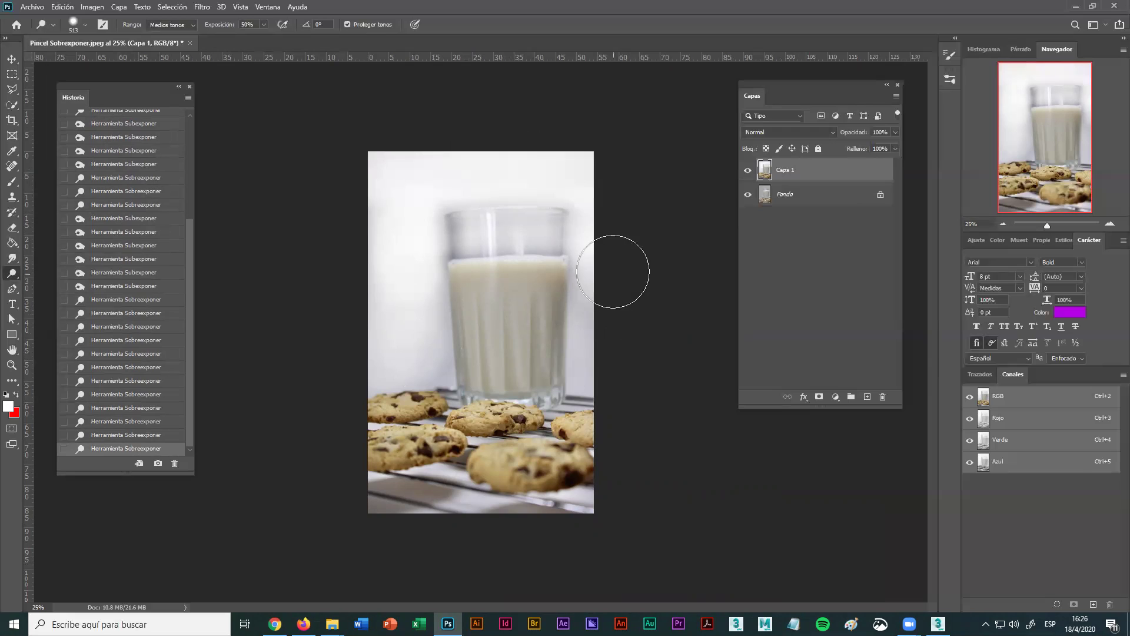
pyautogui.moveTo(606, 222)
pyautogui.mouseDown()
pyautogui.moveTo(409, 263)
pyautogui.moveTo(419, 188)
pyautogui.moveTo(442, 176)
pyautogui.moveTo(537, 164)
pyautogui.moveTo(589, 194)
pyautogui.mouseUp()
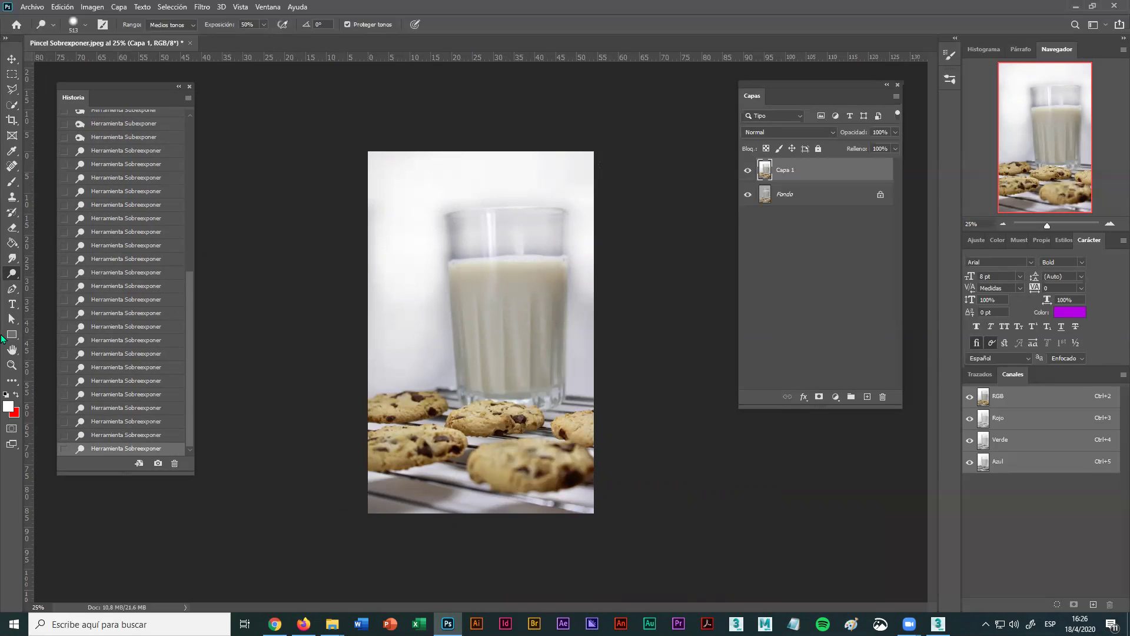
# Choose the Sponge tool for the cookies and enlarge its brush to 294 px.
pyautogui.click(9, 259)
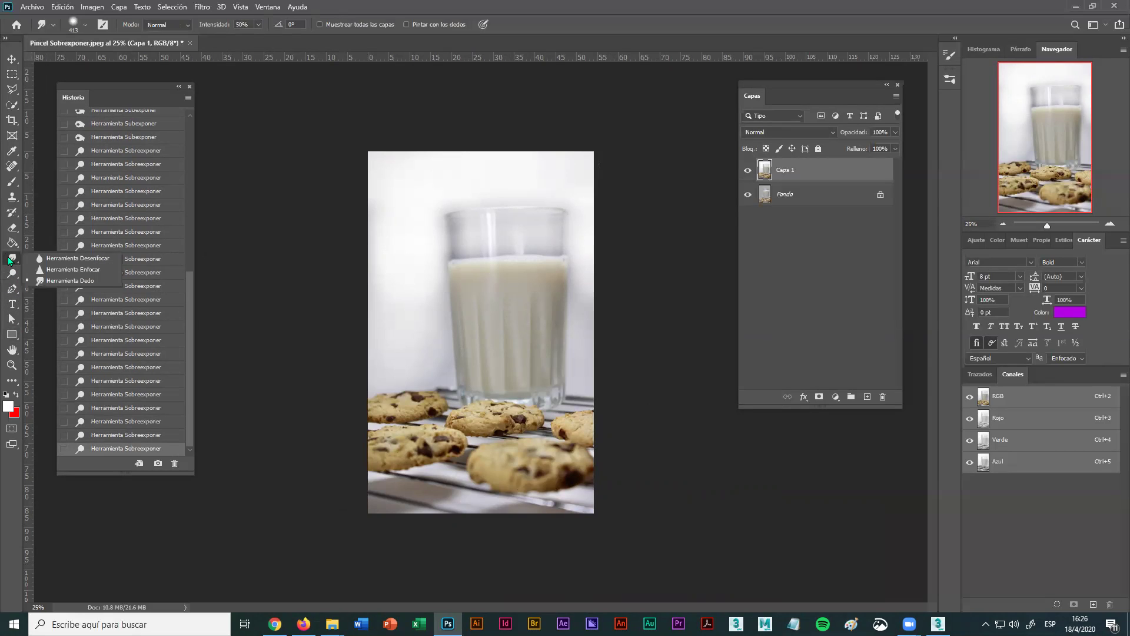
pyautogui.click(11, 275)
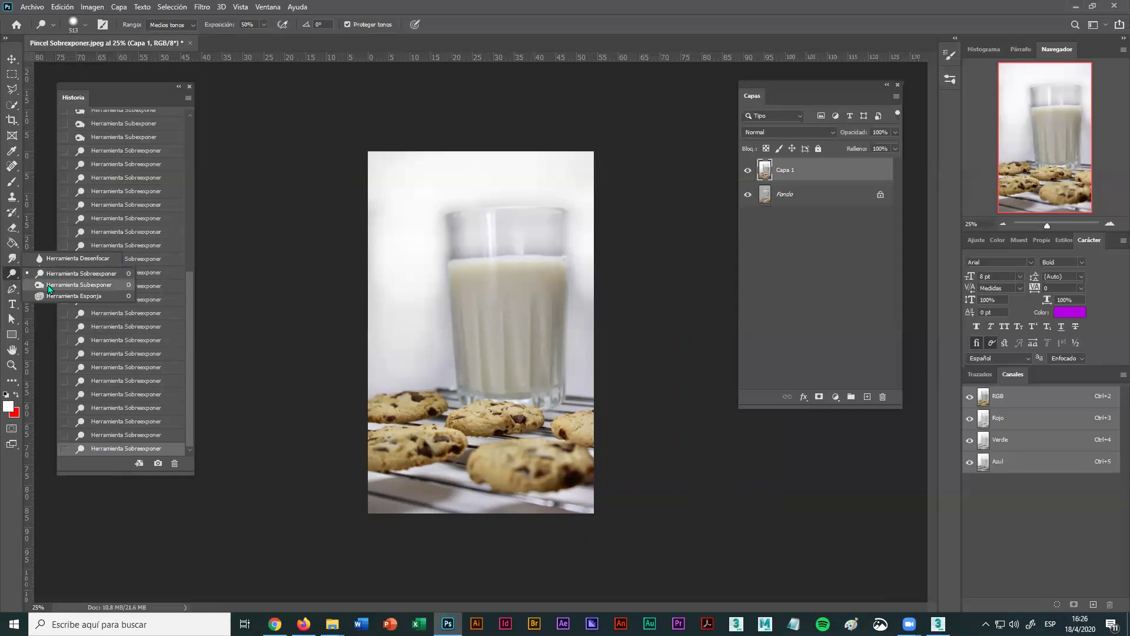
pyautogui.click(46, 296)
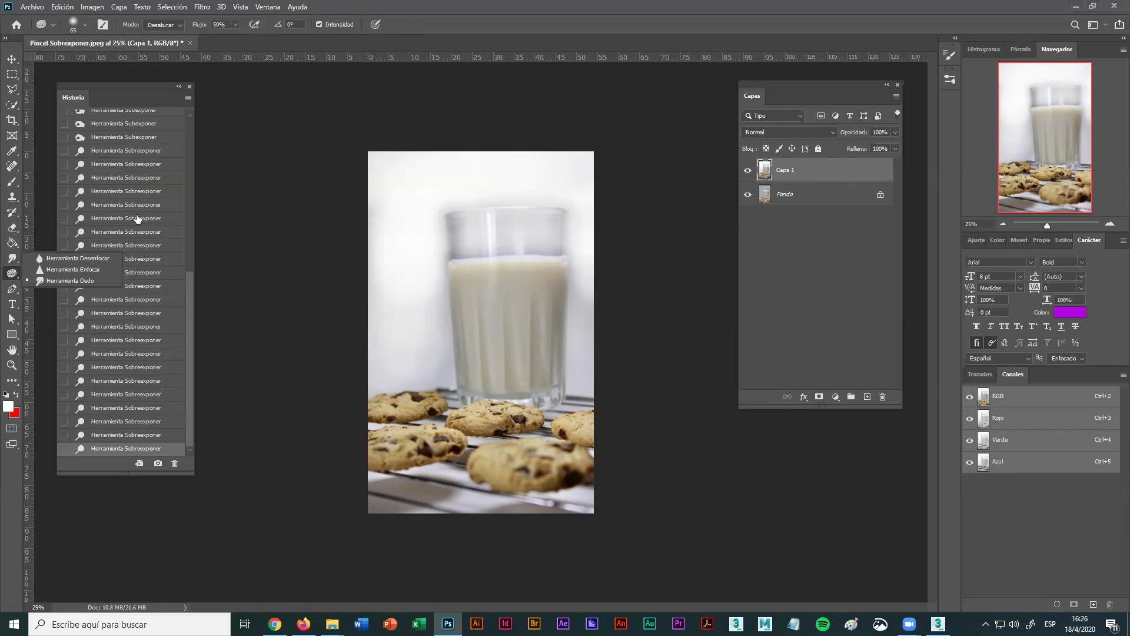
pyautogui.click(1110, 224)
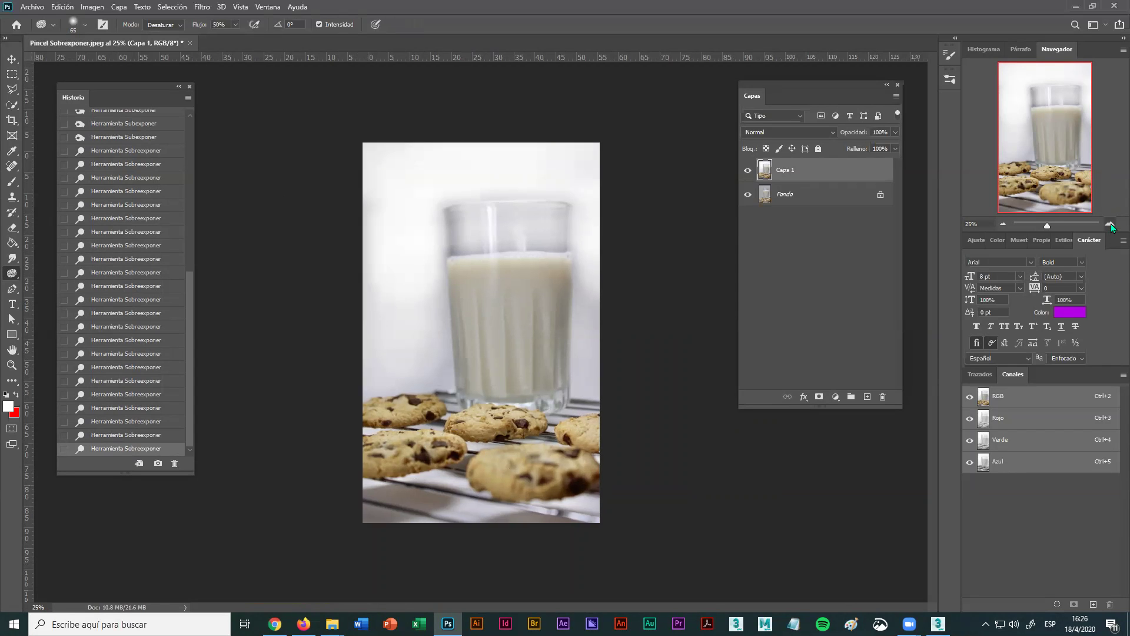
pyautogui.click(1110, 225)
pyautogui.click(1110, 225)
pyautogui.moveTo(536, 492); pyautogui.dragTo(542, 341)
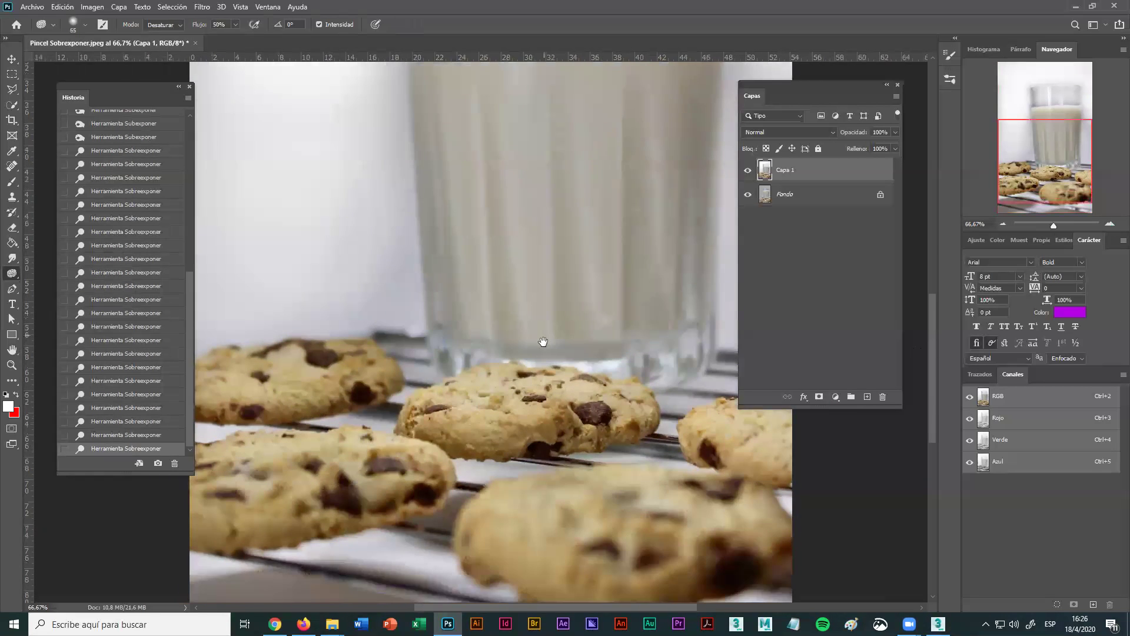
pyautogui.click(84, 24)
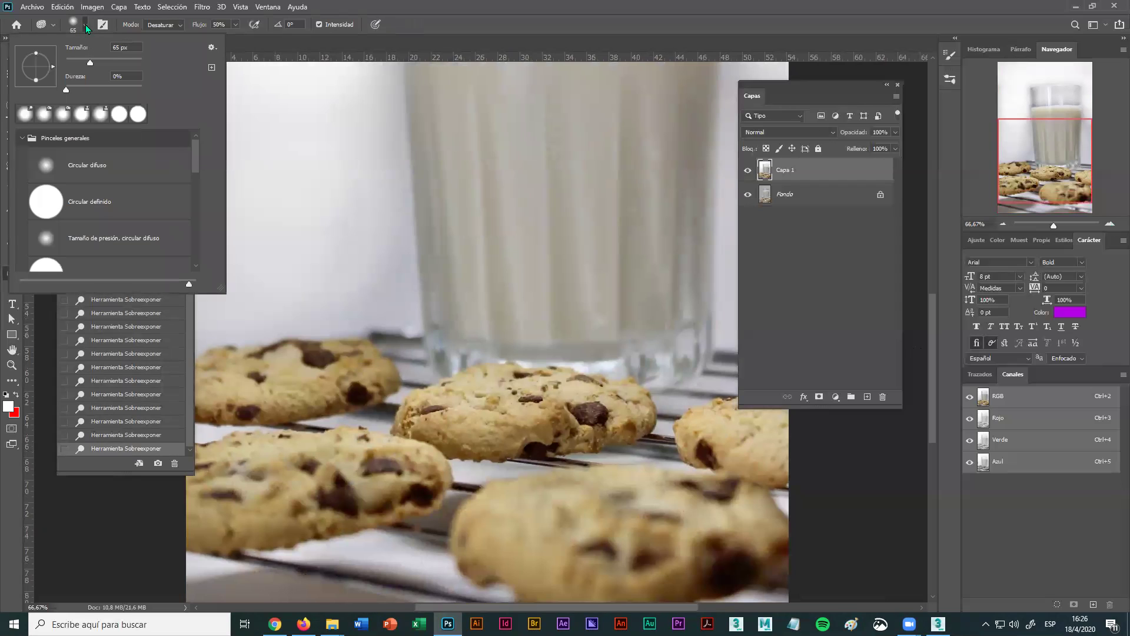
pyautogui.click(113, 64)
pyautogui.click(86, 24)
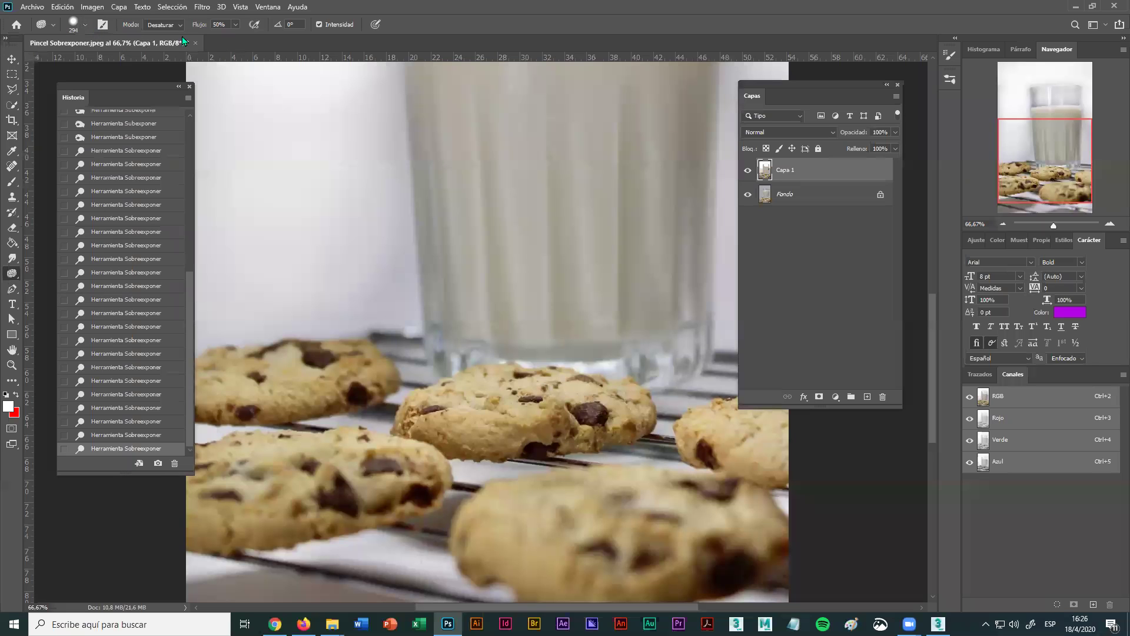
# Set the Sponge tool to Saturar mode with a 194 px brush at 57% hardness.
pyautogui.click(177, 24)
pyautogui.press('super+plus')
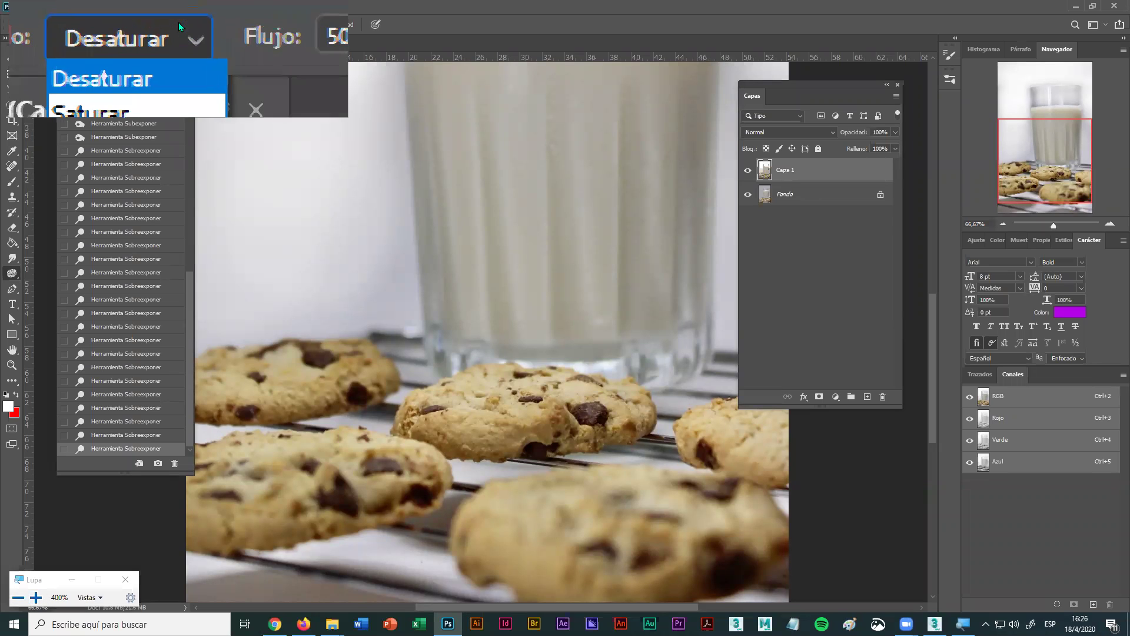
pyautogui.press('super+plus')
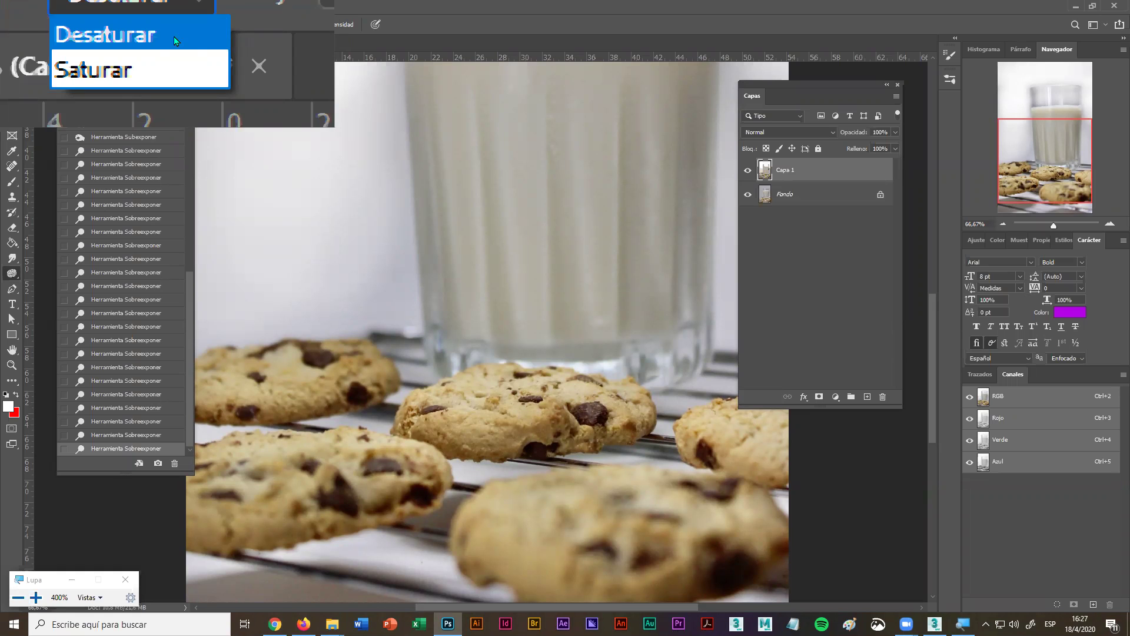
pyautogui.press('super+minus')
pyautogui.press('super+minus')
pyautogui.press('super+minus')
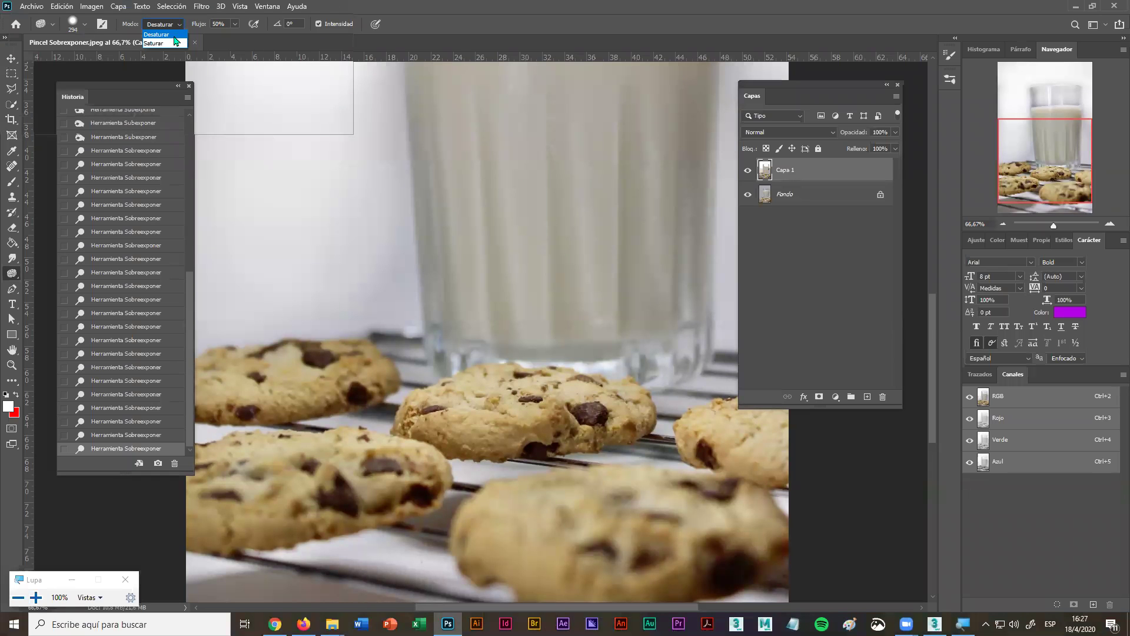
pyautogui.click(156, 43)
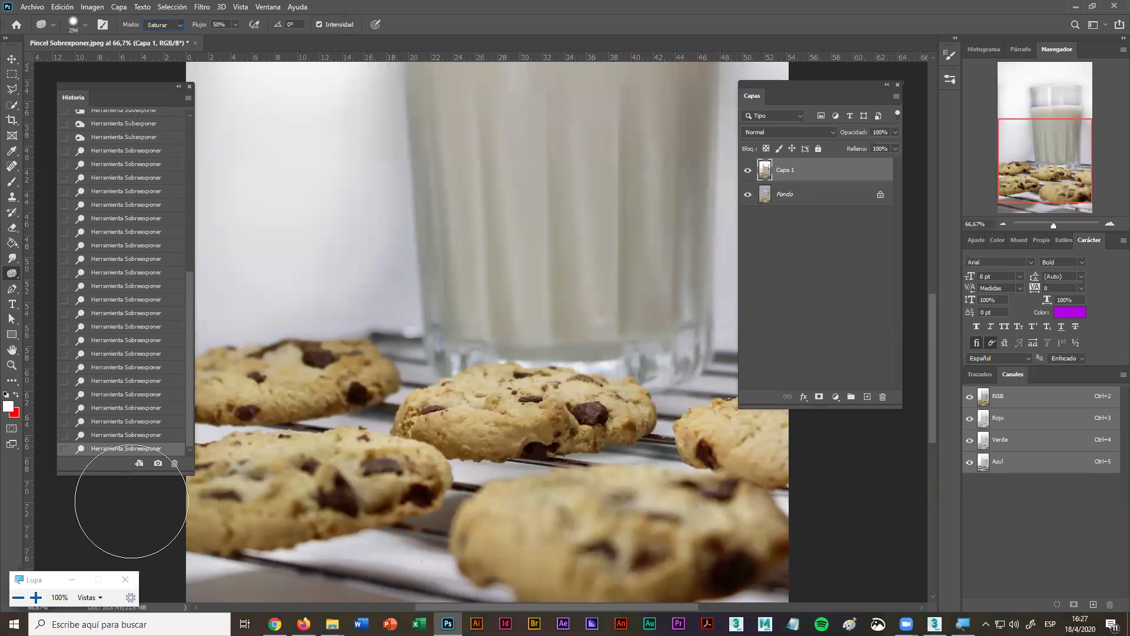
pyautogui.click(126, 579)
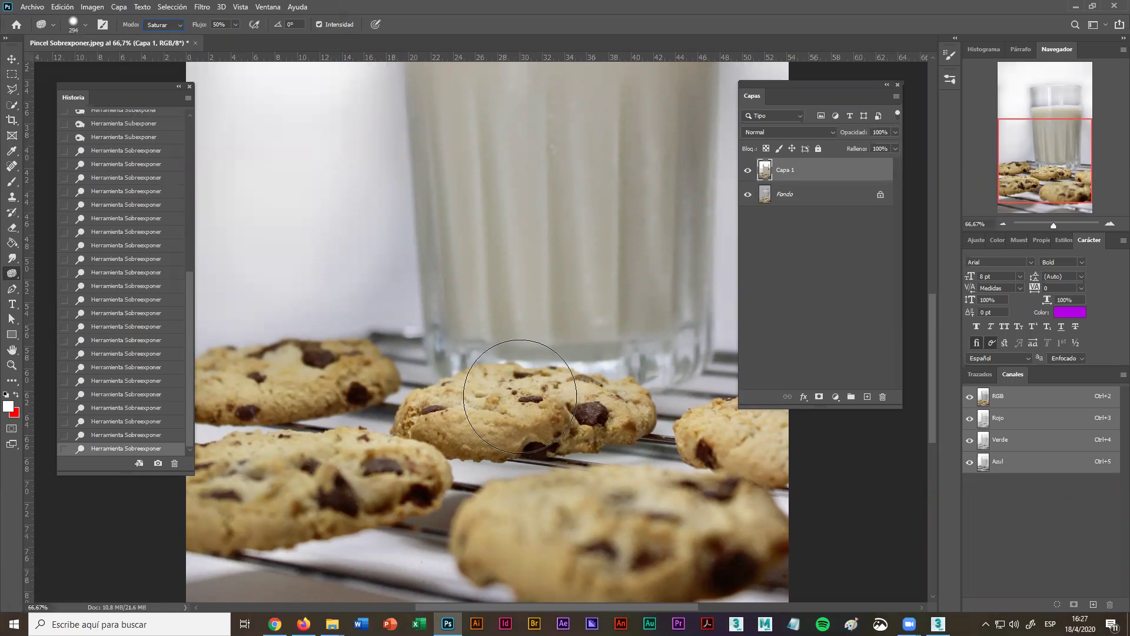
pyautogui.click(83, 22)
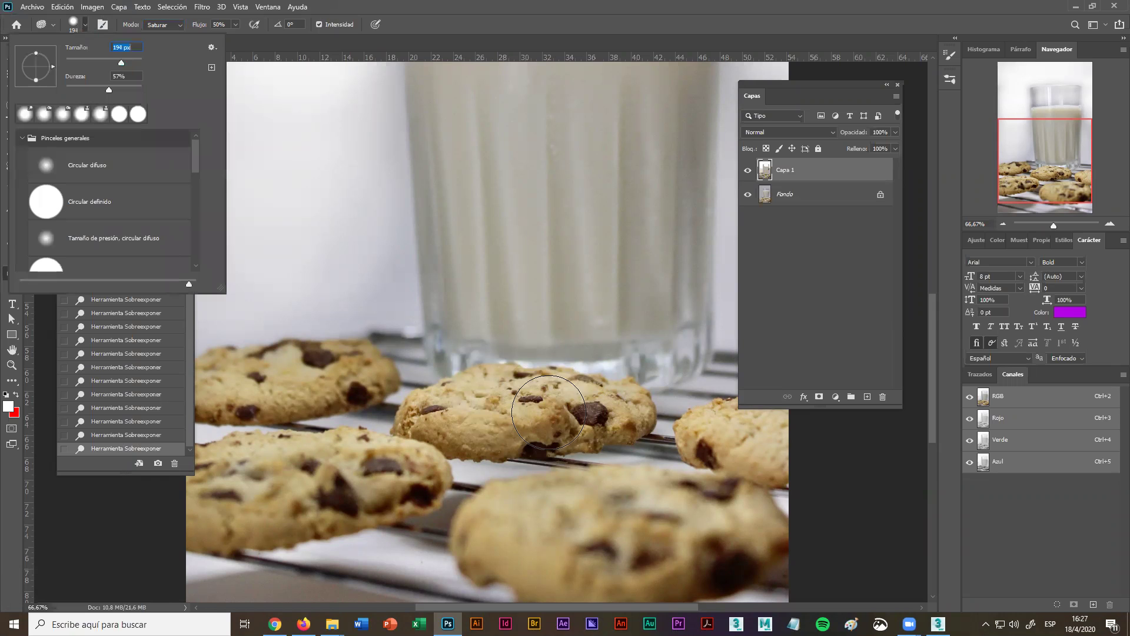
# Try to saturate the cookies strongly with repeated Sponge strokes, concentrating on the central cookie.
pyautogui.click(625, 410)
pyautogui.moveTo(487, 423)
pyautogui.mouseDown()
pyautogui.moveTo(452, 417)
pyautogui.moveTo(606, 412)
pyautogui.moveTo(608, 401)
pyautogui.moveTo(516, 391)
pyautogui.moveTo(482, 406)
pyautogui.mouseUp()
pyautogui.moveTo(351, 499)
pyautogui.mouseDown()
pyautogui.moveTo(399, 465)
pyautogui.moveTo(279, 499)
pyautogui.moveTo(223, 500)
pyautogui.moveTo(345, 468)
pyautogui.moveTo(224, 470)
pyautogui.mouseUp()
pyautogui.moveTo(382, 371)
pyautogui.mouseDown()
pyautogui.moveTo(256, 390)
pyautogui.moveTo(341, 383)
pyautogui.mouseUp()
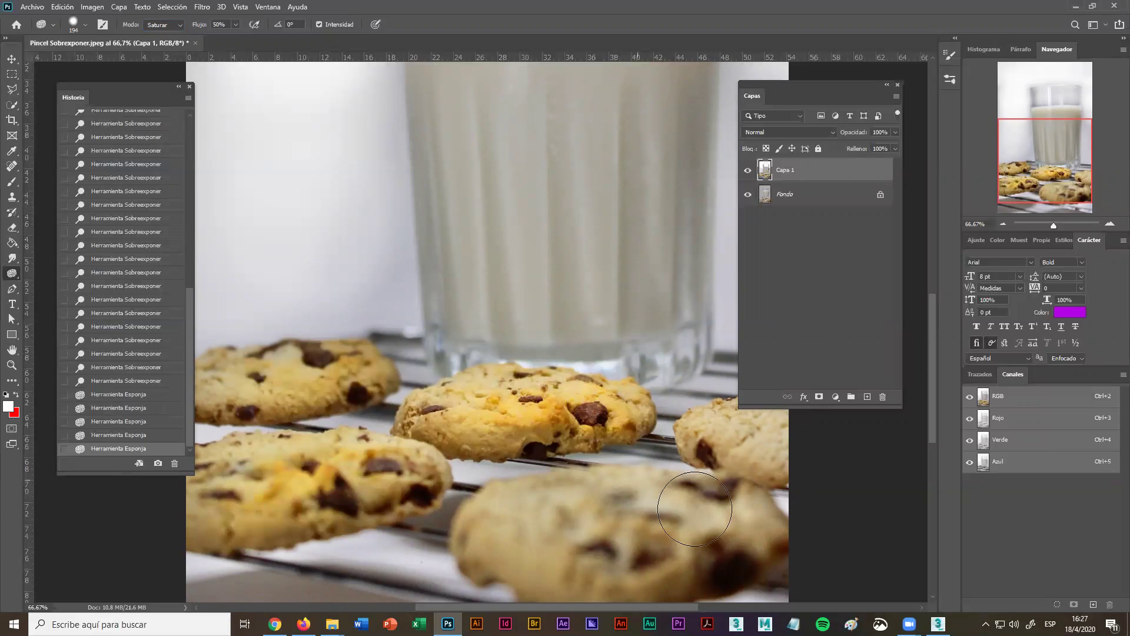
pyautogui.moveTo(754, 541); pyautogui.dragTo(506, 530)
pyautogui.moveTo(765, 463); pyautogui.dragTo(724, 426)
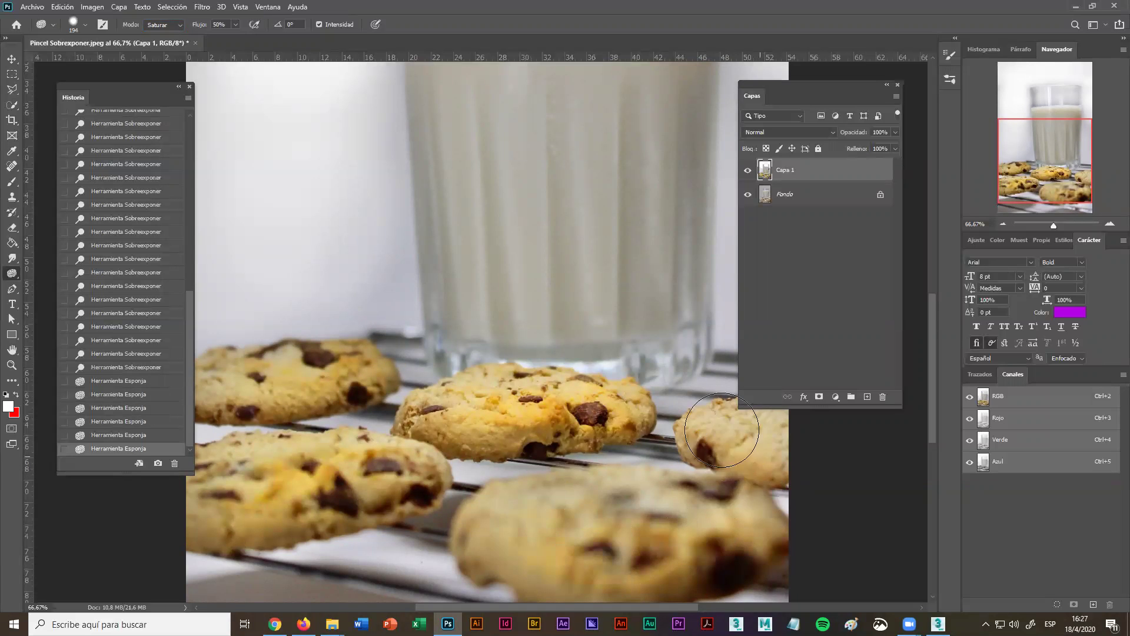
pyautogui.moveTo(542, 394); pyautogui.dragTo(480, 406)
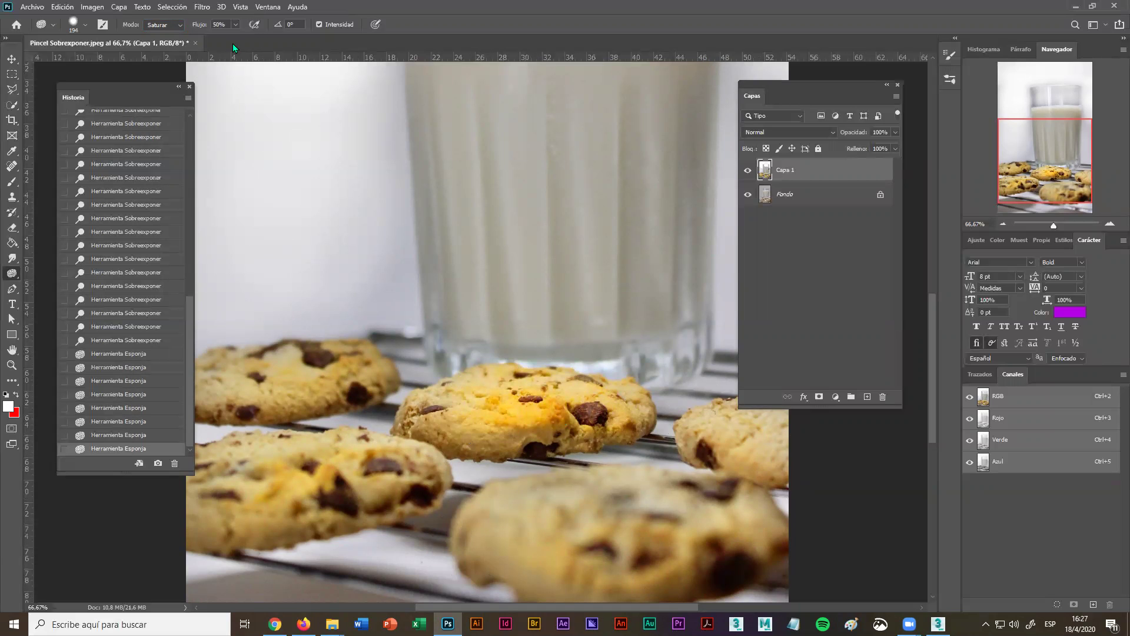
pyautogui.moveTo(518, 415)
pyautogui.mouseDown()
pyautogui.moveTo(593, 409)
pyautogui.moveTo(475, 410)
pyautogui.moveTo(565, 391)
pyautogui.mouseUp()
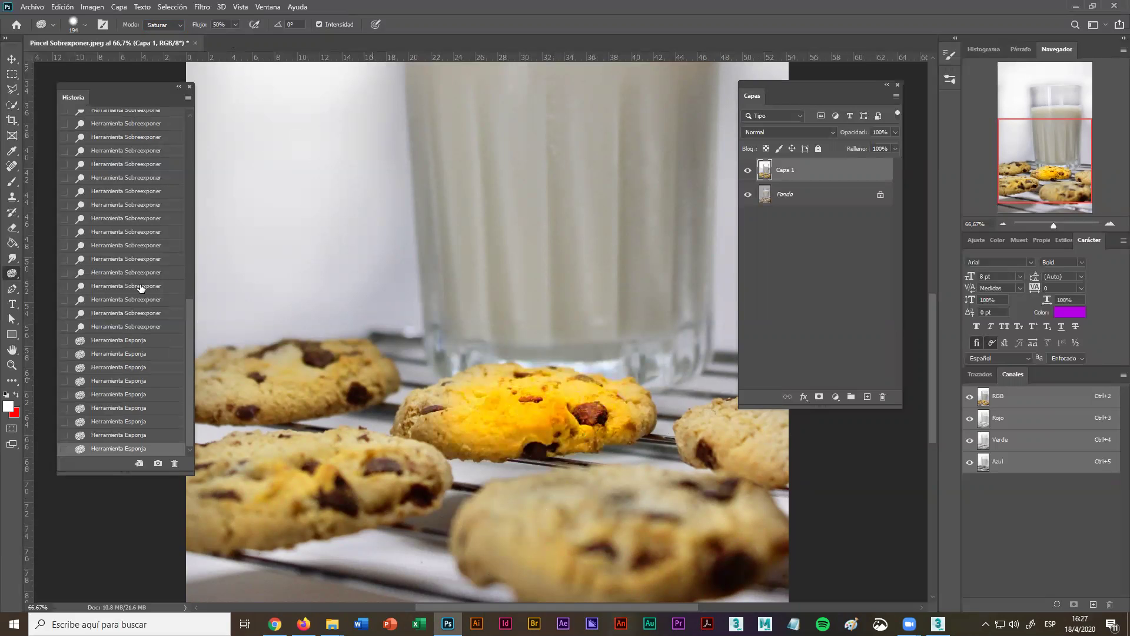
# Revert to the last Sobreexponer history state and saturate the cookies more lightly with a few Sponge strokes.
pyautogui.click(126, 329)
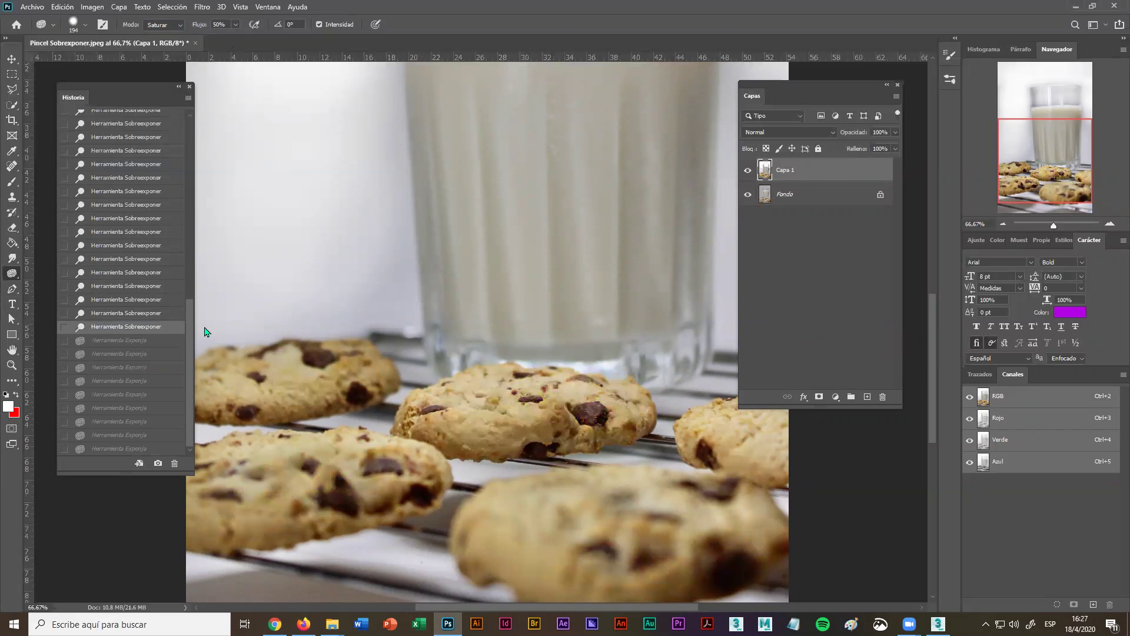
pyautogui.click(435, 411)
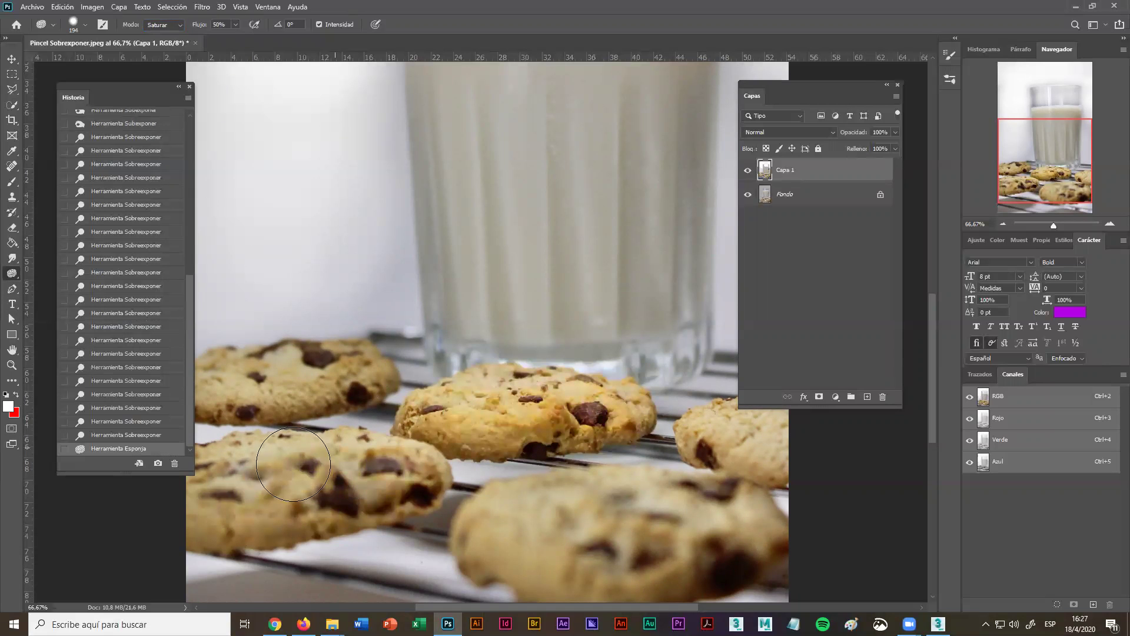
pyautogui.moveTo(330, 383); pyautogui.dragTo(354, 531)
pyautogui.moveTo(718, 554); pyautogui.dragTo(600, 559)
pyautogui.moveTo(301, 503); pyautogui.dragTo(241, 507)
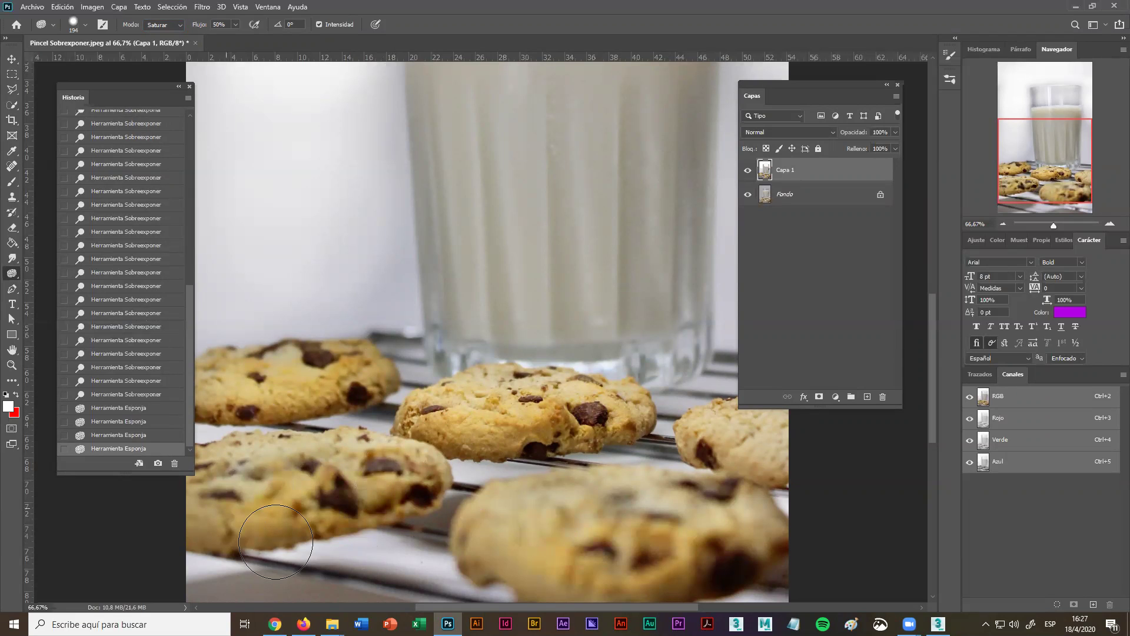
pyautogui.moveTo(585, 417)
pyautogui.mouseDown()
pyautogui.moveTo(525, 413)
pyautogui.moveTo(493, 389)
pyautogui.mouseUp()
# Compare the whole retouched photo with the original by hiding and showing Capa 1 repeatedly.
pyautogui.click(1002, 225)
pyautogui.click(1002, 224)
pyautogui.click(1002, 224)
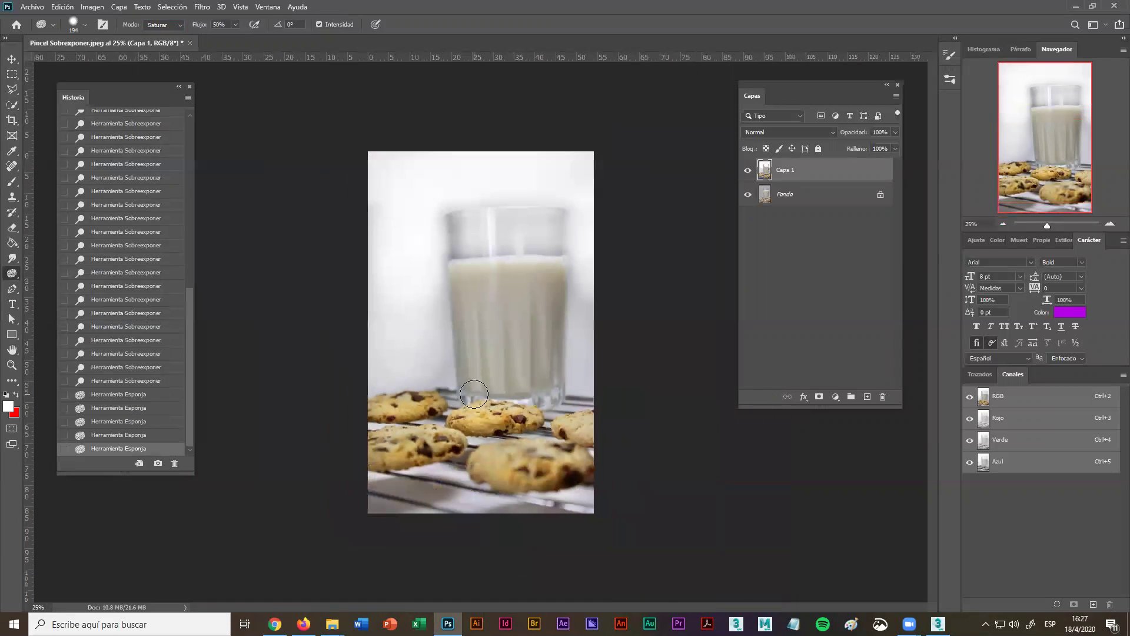
pyautogui.click(748, 171)
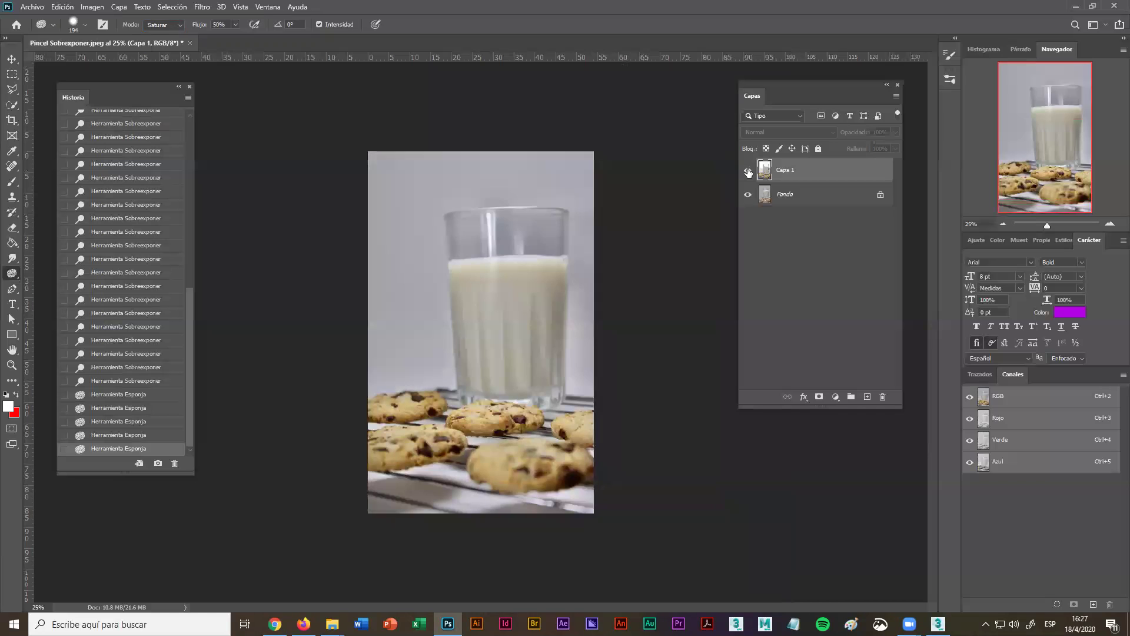
pyautogui.click(748, 171)
pyautogui.click(747, 170)
pyautogui.click(747, 171)
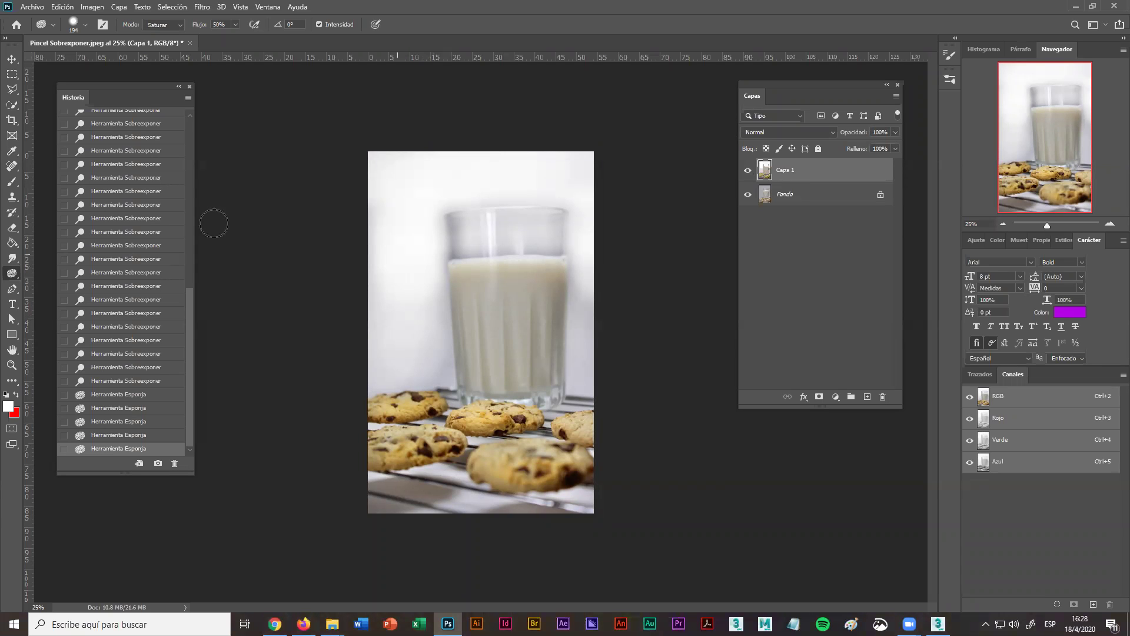
# Switch back to the Dodge tool and examine the retouched milk glass photo at 100% magnification and as a whole.
pyautogui.rightClick(11, 274)
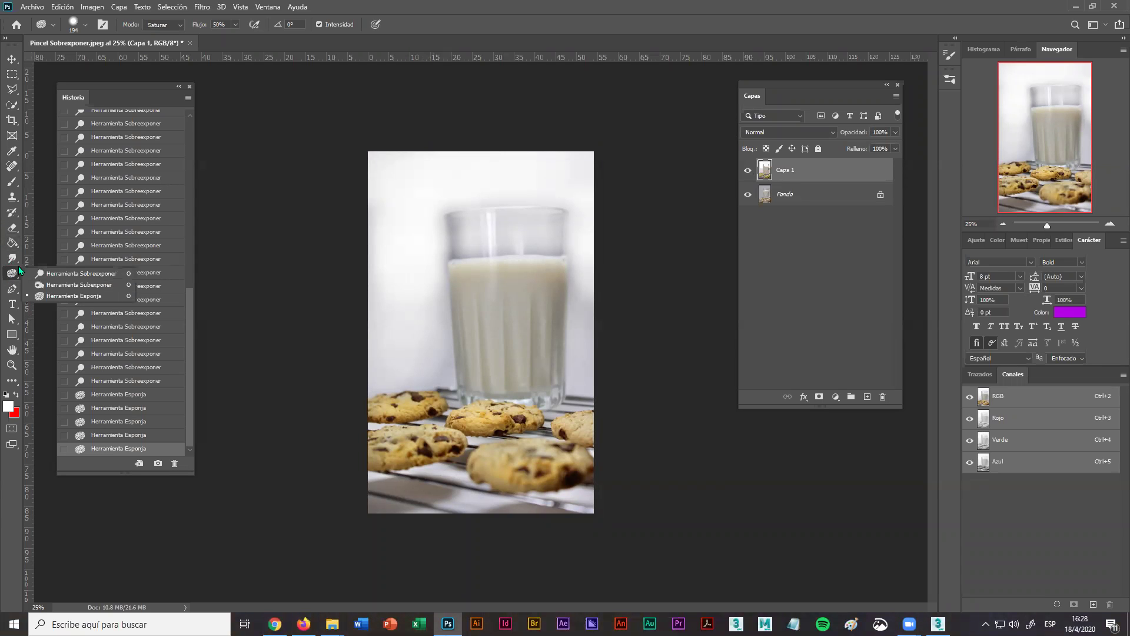
pyautogui.click(49, 274)
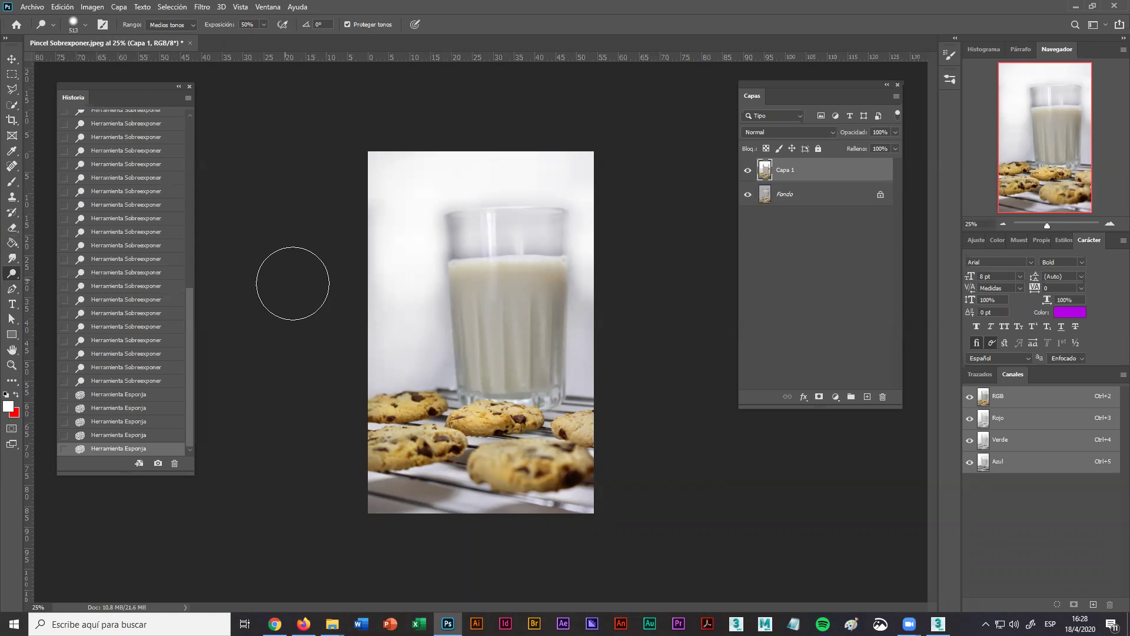
pyautogui.click(1111, 221)
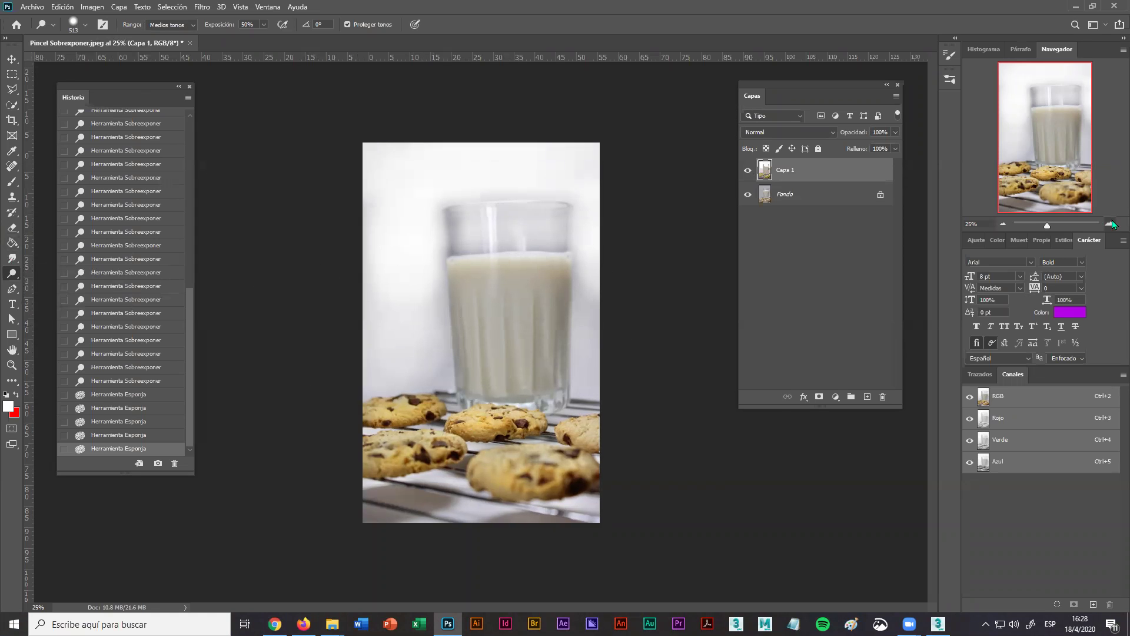
pyautogui.click(1111, 222)
pyautogui.click(1111, 221)
pyautogui.click(1111, 221)
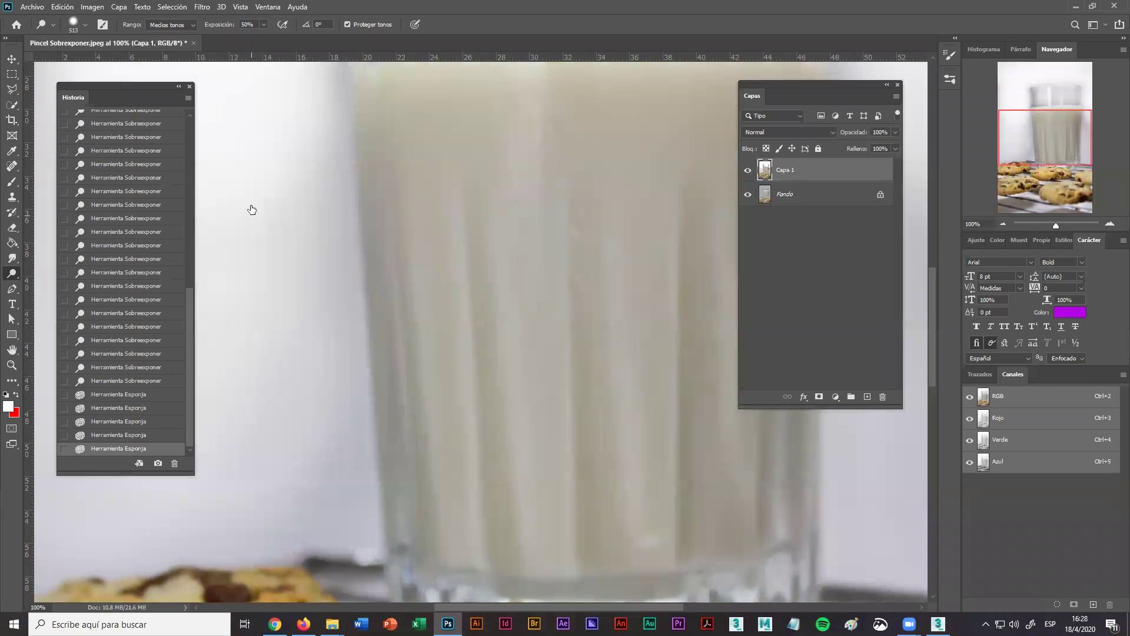
pyautogui.click(1002, 224)
pyautogui.click(1002, 223)
pyautogui.click(1002, 224)
pyautogui.click(1002, 224)
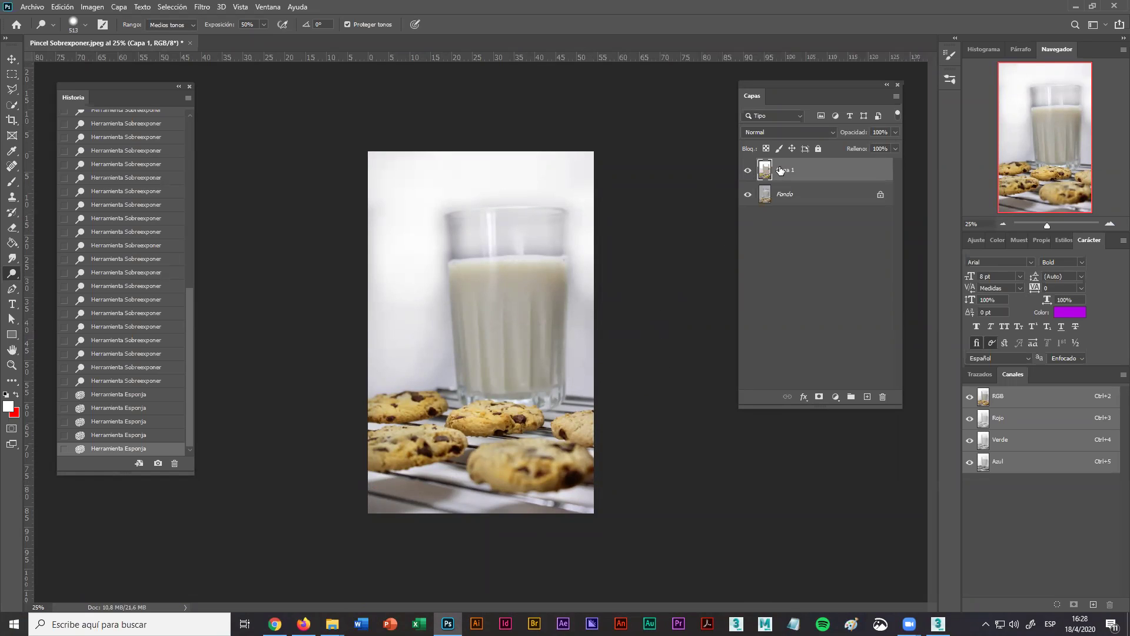
# Close the milk glass photo without saving and open Tampón Clonar from Fotos Retoque, keeping its embedded colour profile.
pyautogui.click(190, 41)
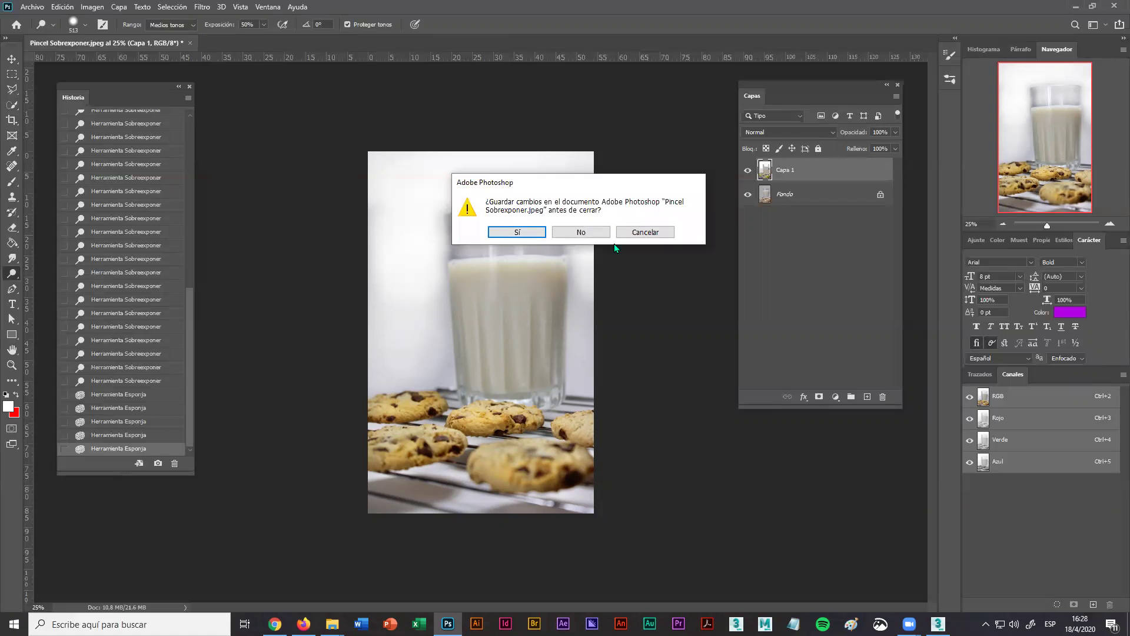
pyautogui.click(604, 232)
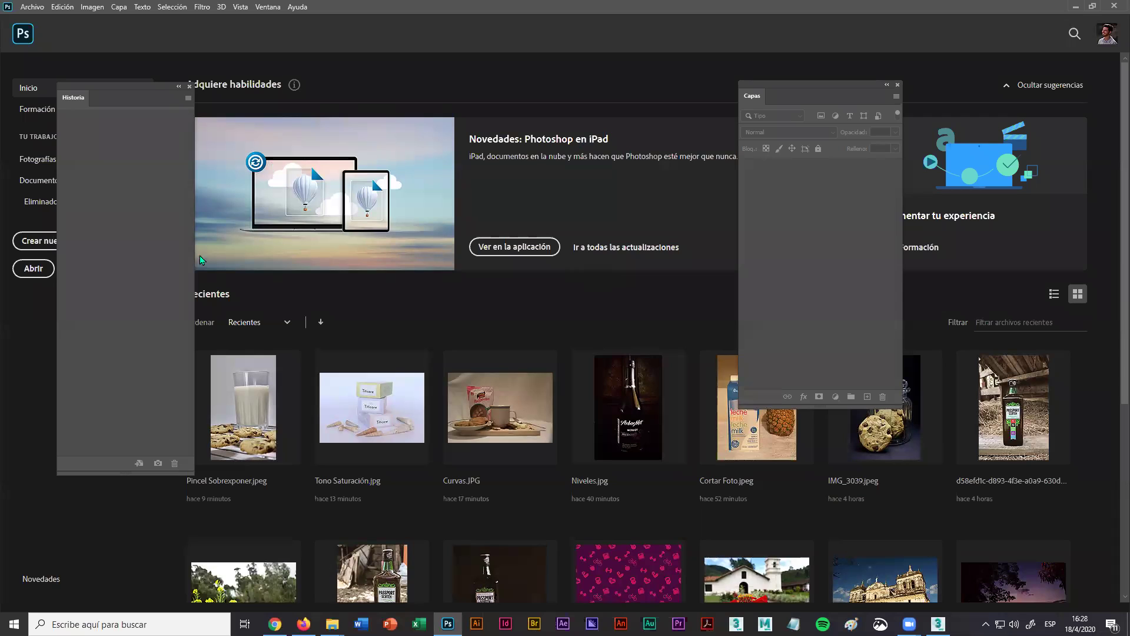
pyautogui.click(35, 268)
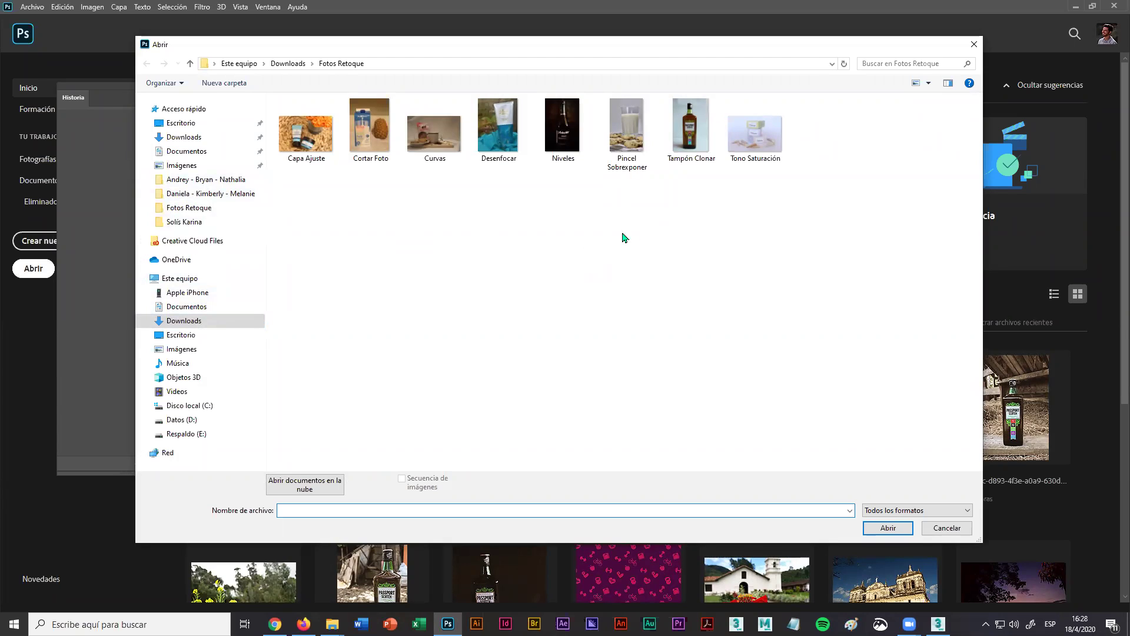
pyautogui.click(686, 121)
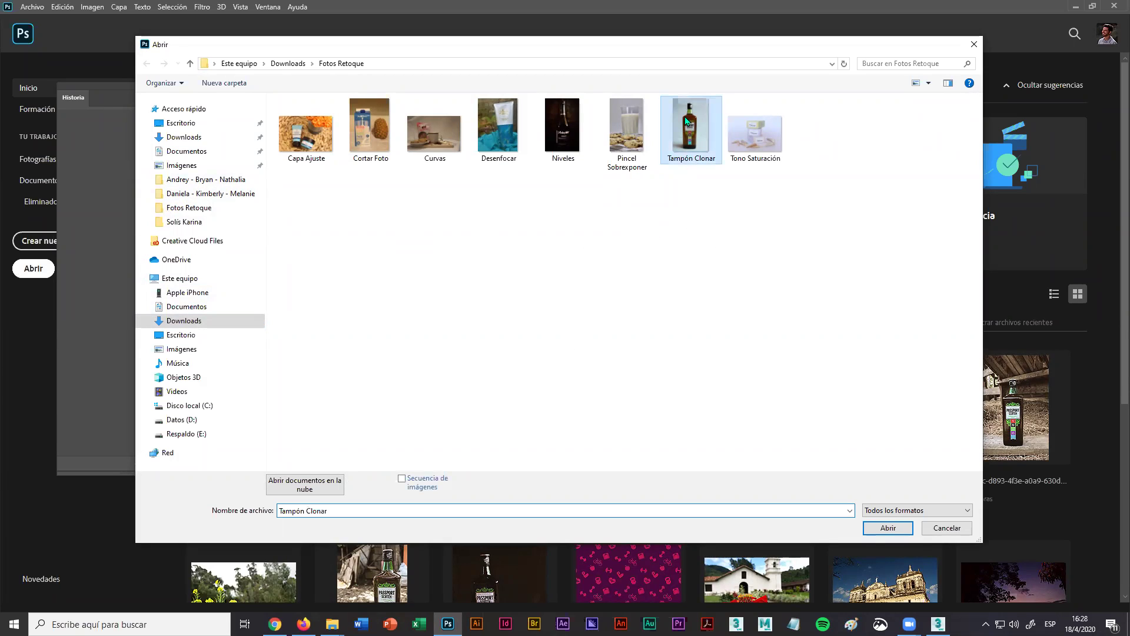
pyautogui.click(895, 527)
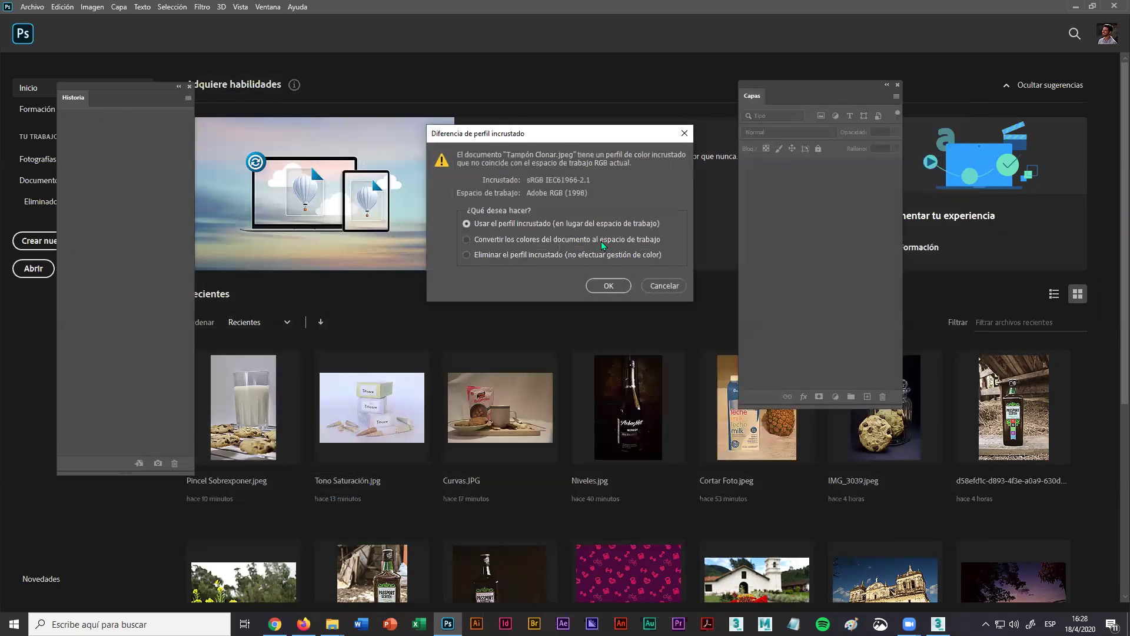
pyautogui.click(608, 286)
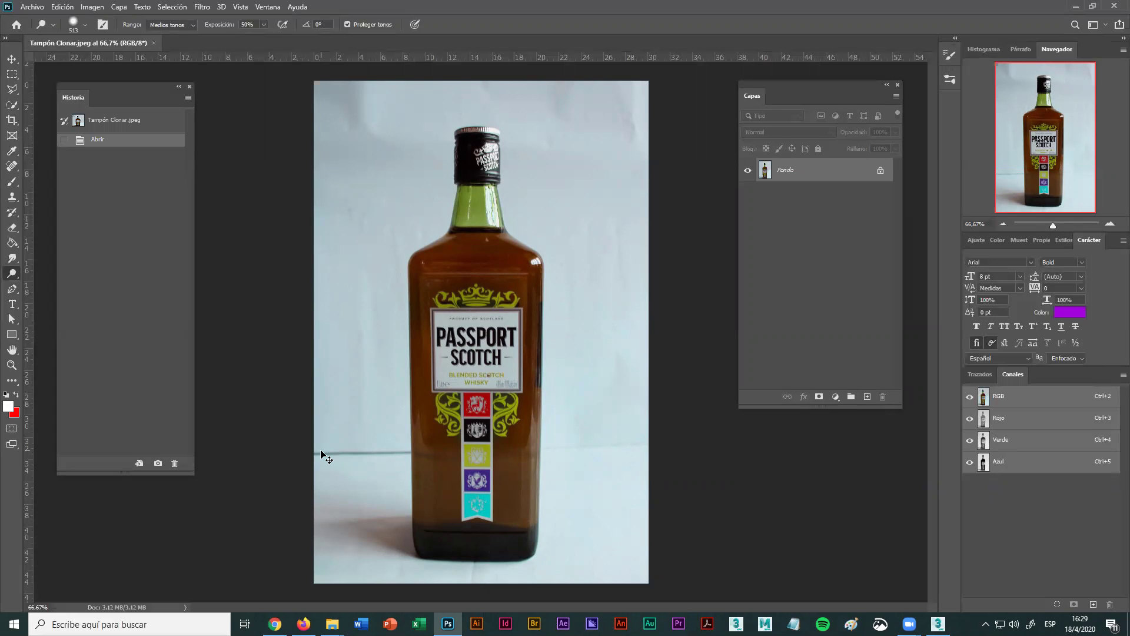
# Duplicate the Fondo layer of the bottle photo and activate the Clone Stamp tool, inspecting its icon with the screen magnifier.
pyautogui.hotkey('ctrl', 'j')
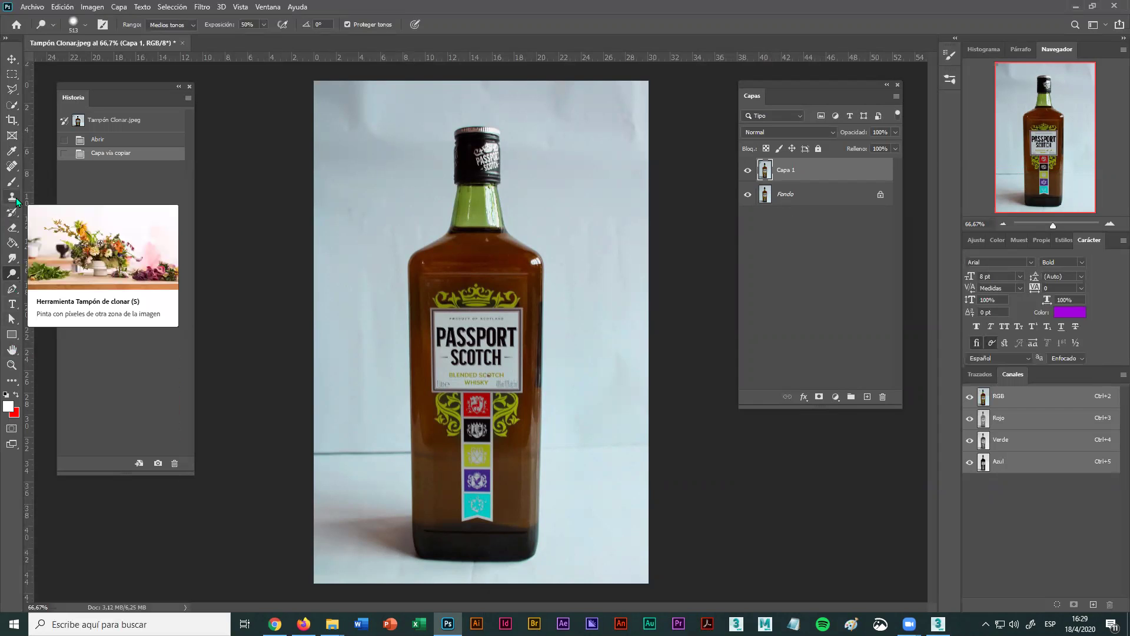
pyautogui.press('super+plus')
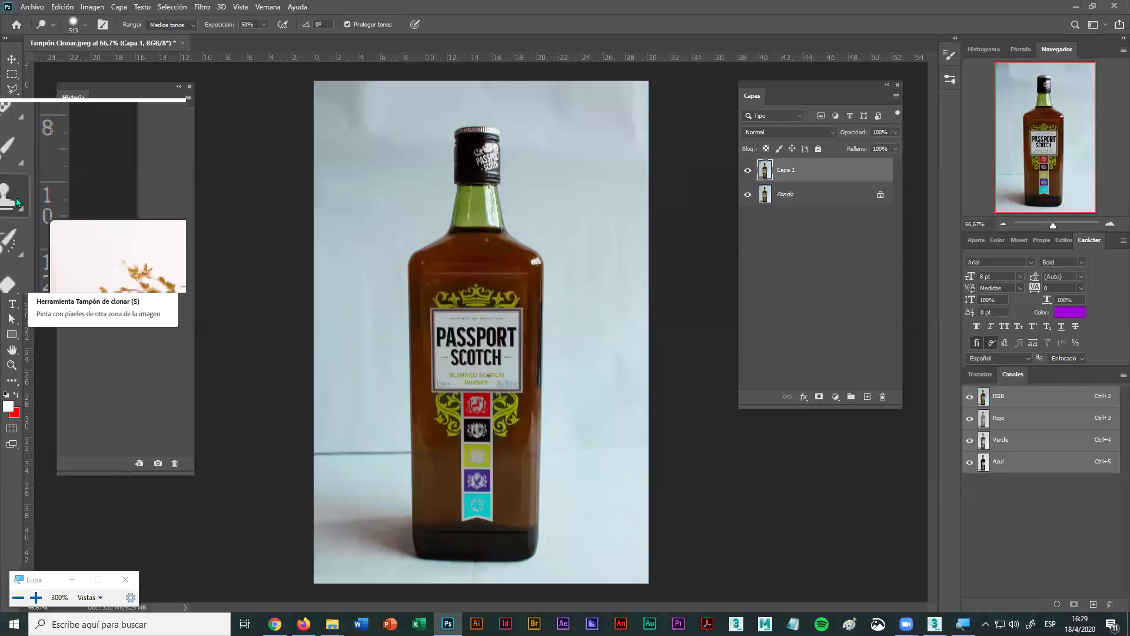
pyautogui.press('super+plus')
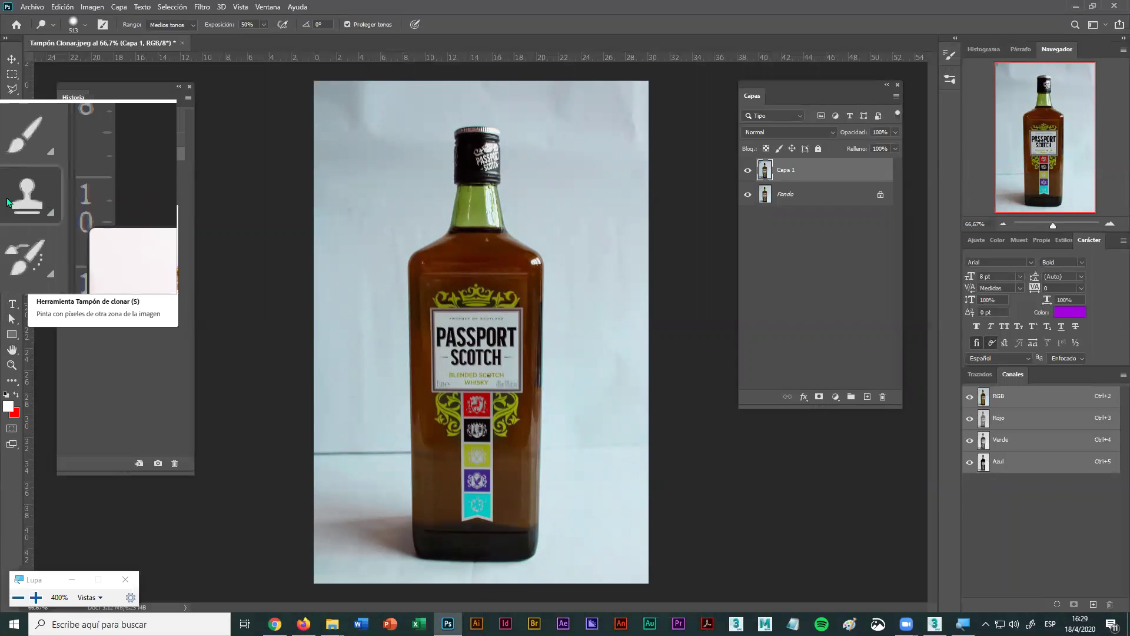
pyautogui.press('super+plus')
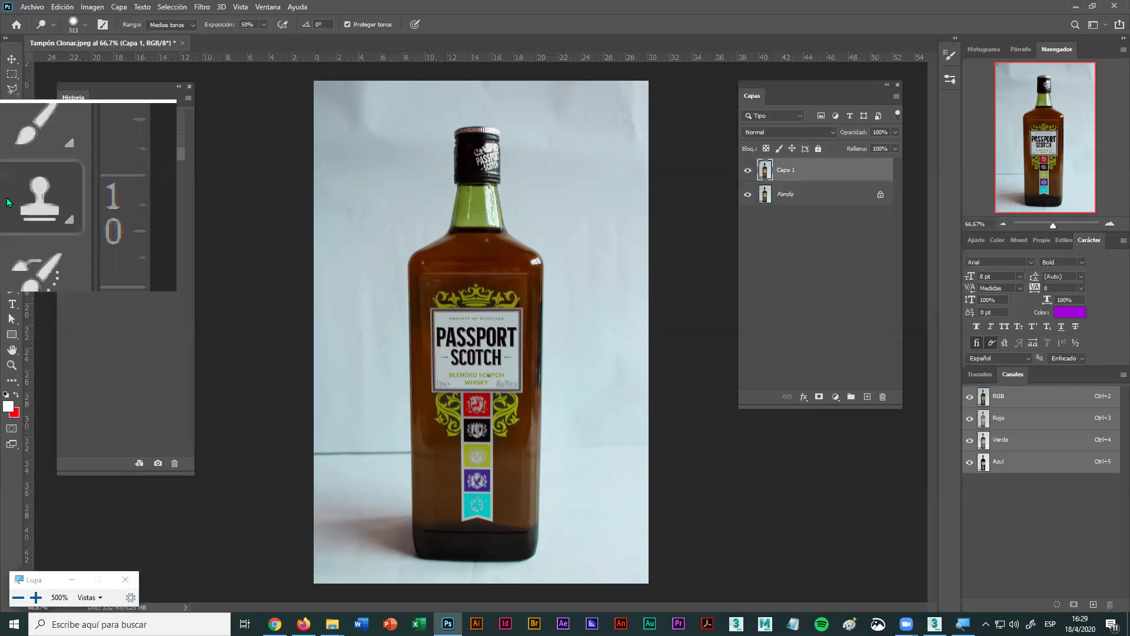
pyautogui.click(7, 199)
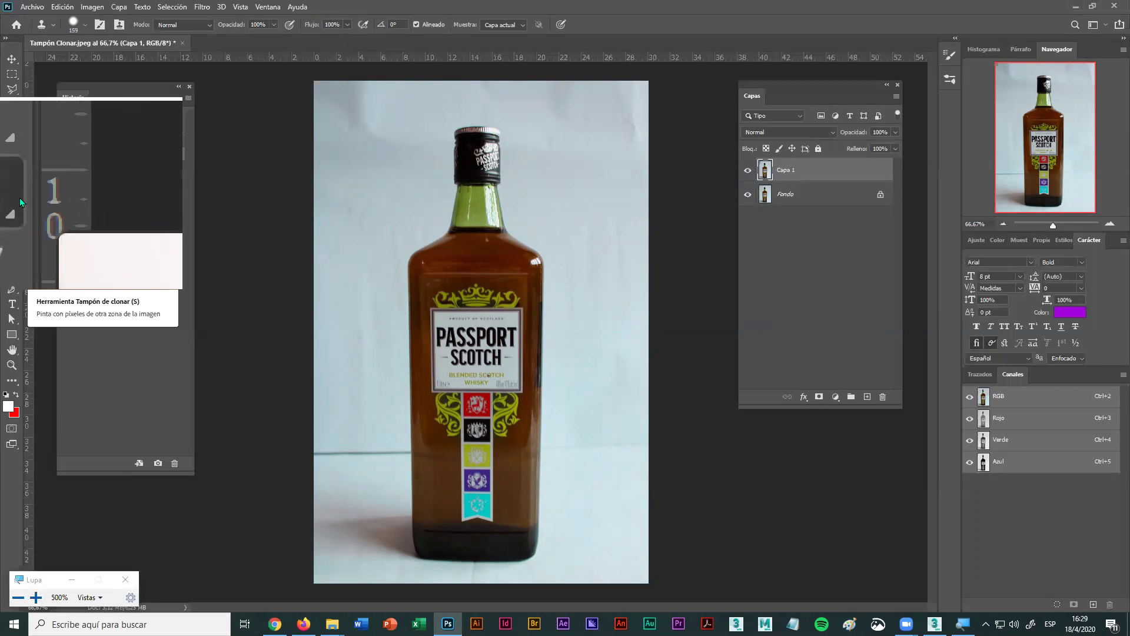
pyautogui.click(12, 202)
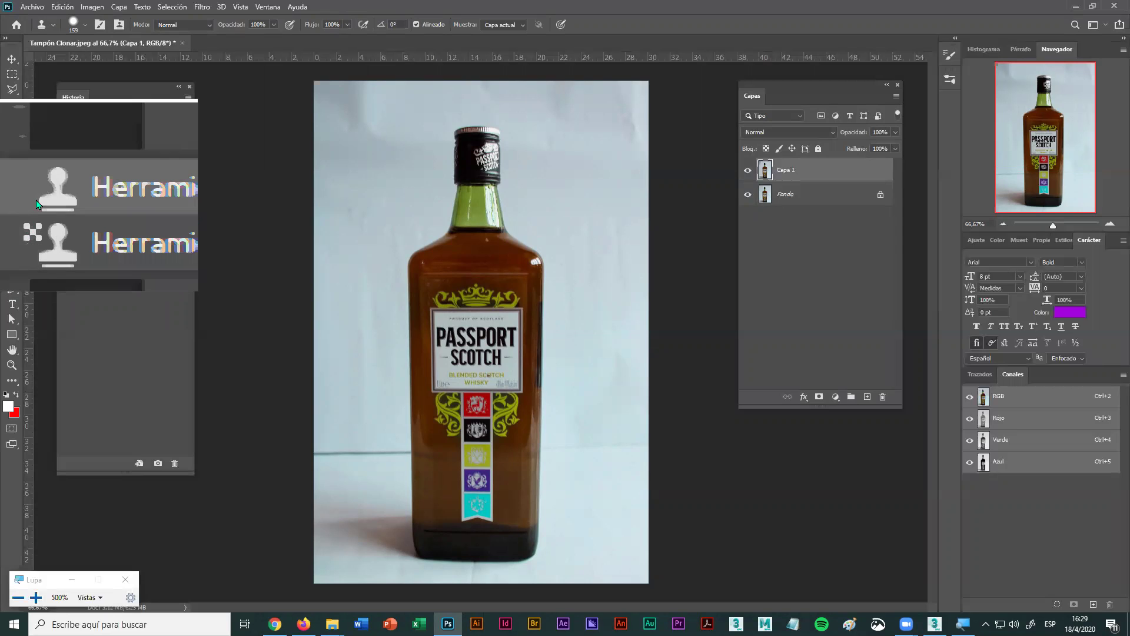
pyautogui.click(34, 199)
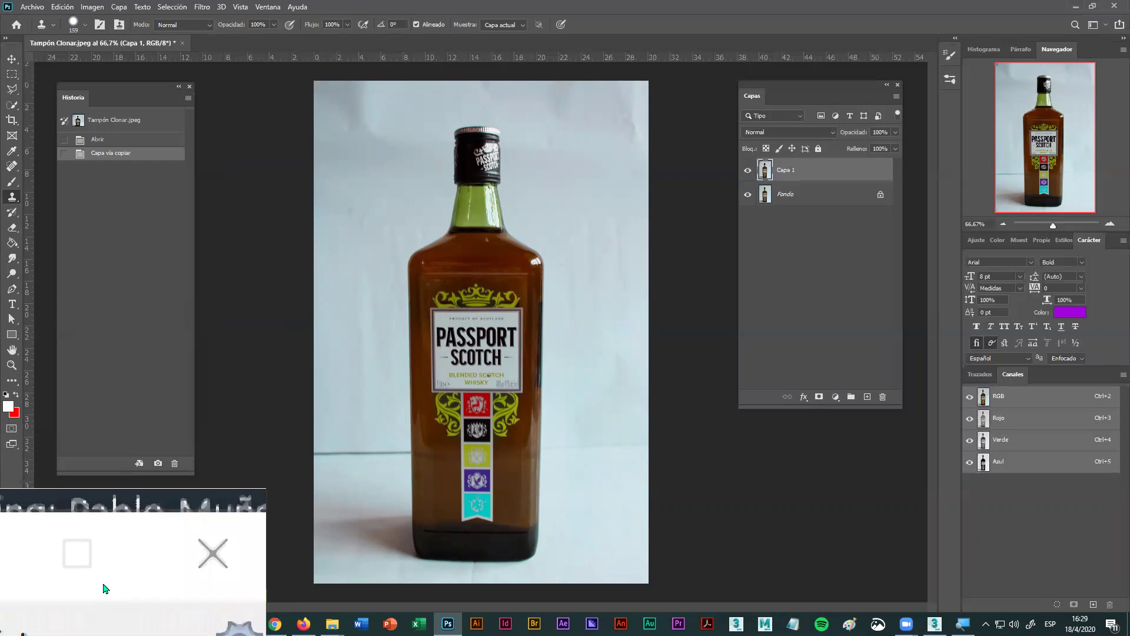
pyautogui.click(122, 576)
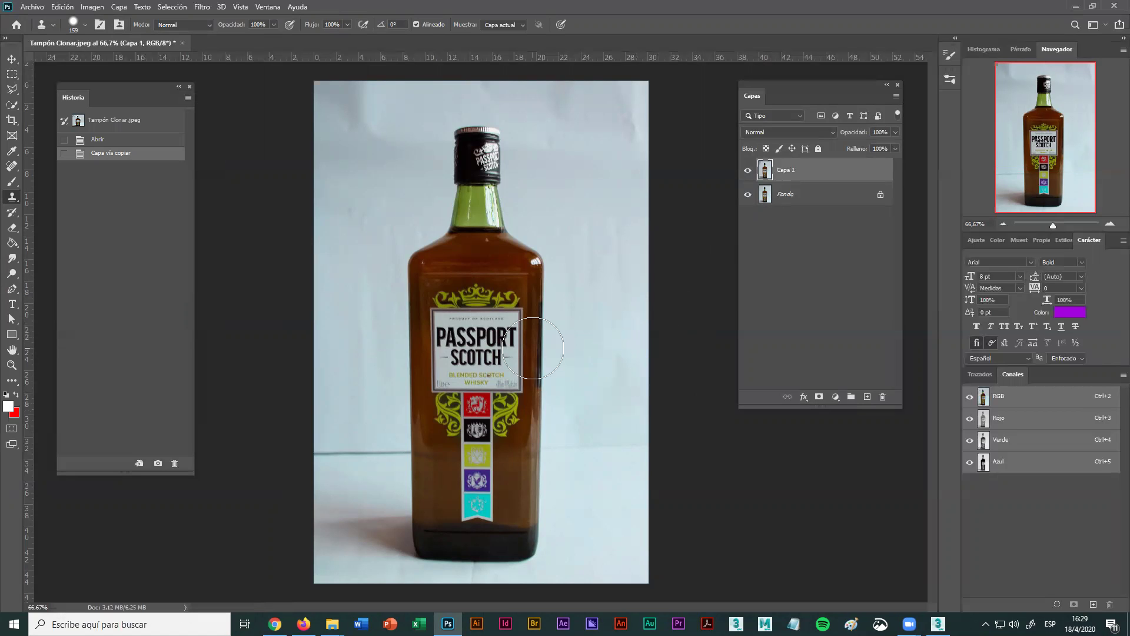
# Apply a Levels adjustment to Capa 1 with RGB input levels of 12, 0,95 and 217.
pyautogui.click(93, 7)
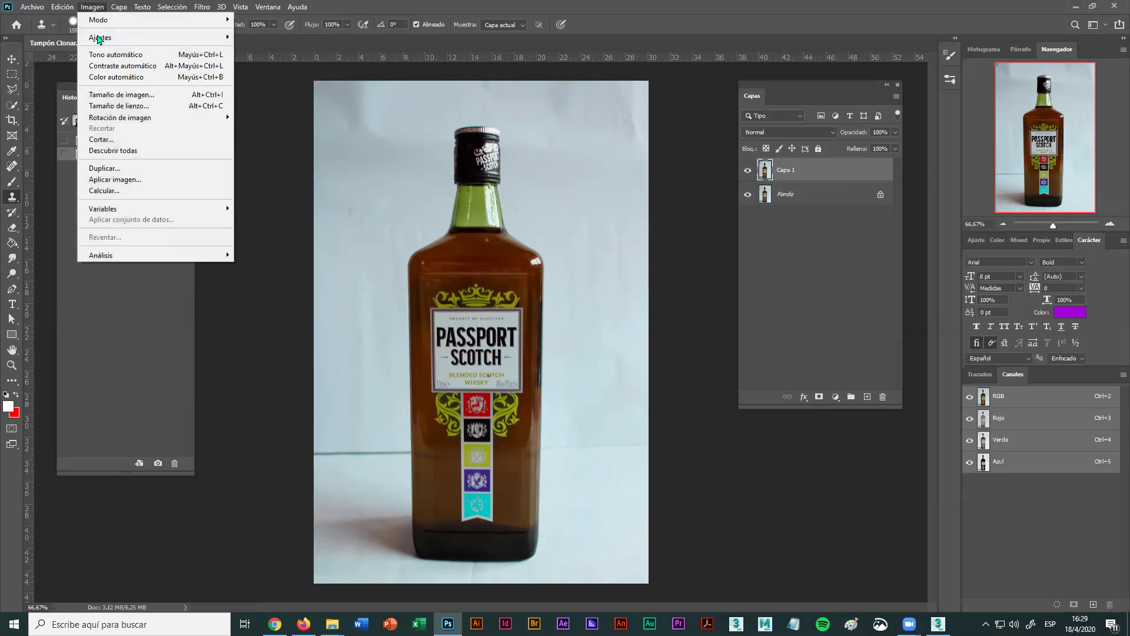
pyautogui.moveTo(98, 39)
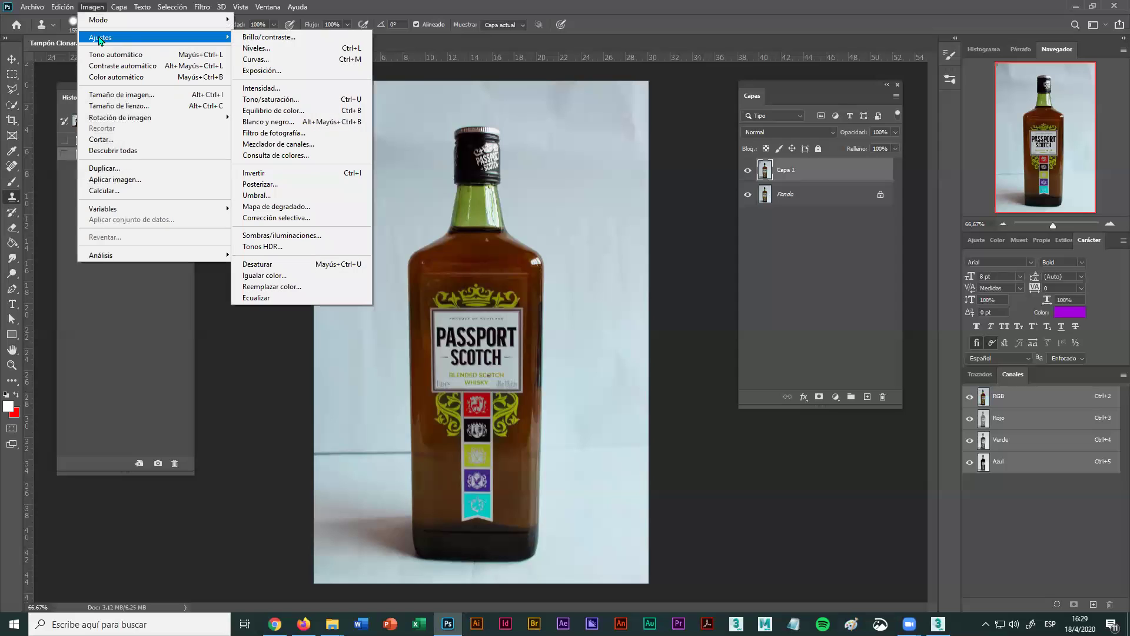
pyautogui.click(279, 50)
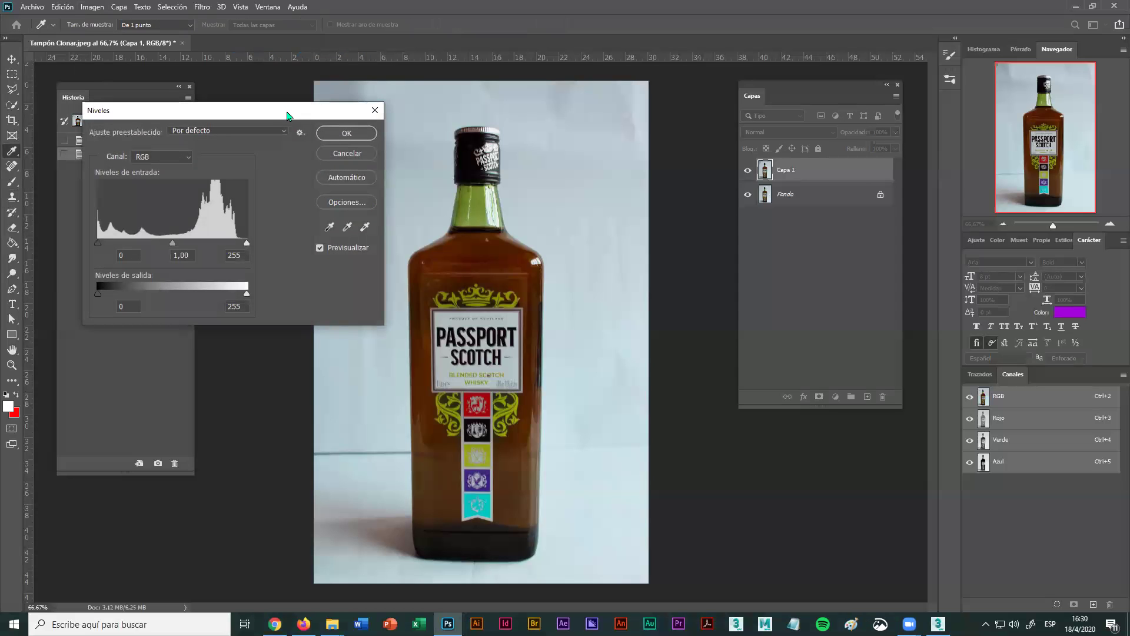
pyautogui.moveTo(287, 114); pyautogui.dragTo(861, 182)
pyautogui.moveTo(748, 314)
pyautogui.mouseDown()
pyautogui.moveTo(760, 312)
pyautogui.moveTo(733, 314)
pyautogui.mouseUp()
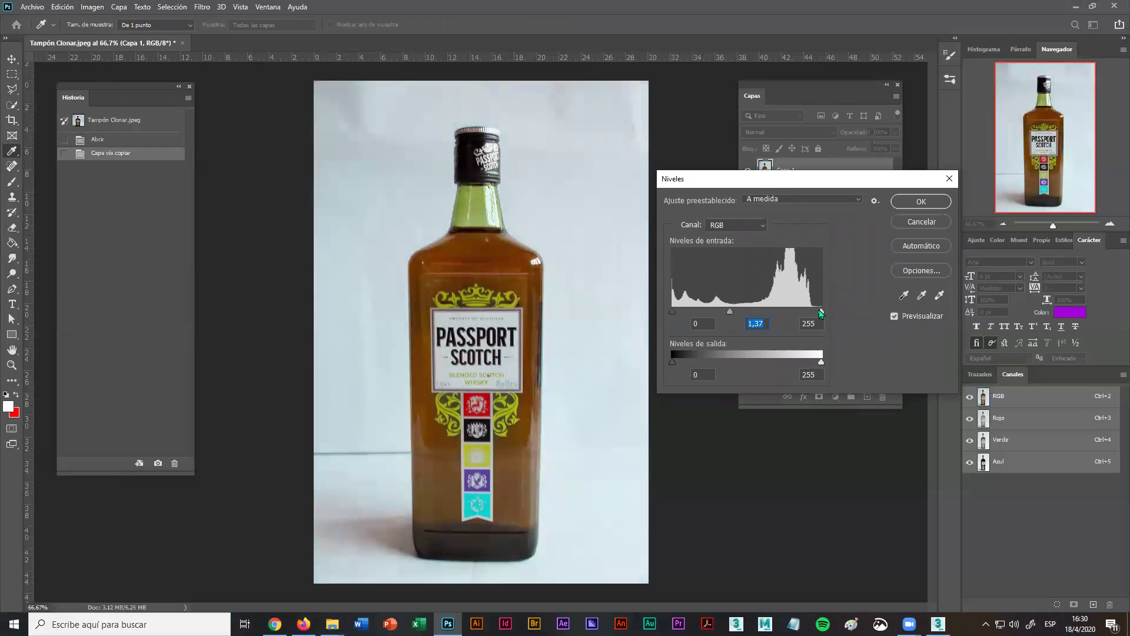
pyautogui.moveTo(821, 313); pyautogui.dragTo(800, 313)
pyautogui.moveTo(672, 312); pyautogui.dragTo(792, 313)
pyautogui.moveTo(686, 310); pyautogui.dragTo(679, 310)
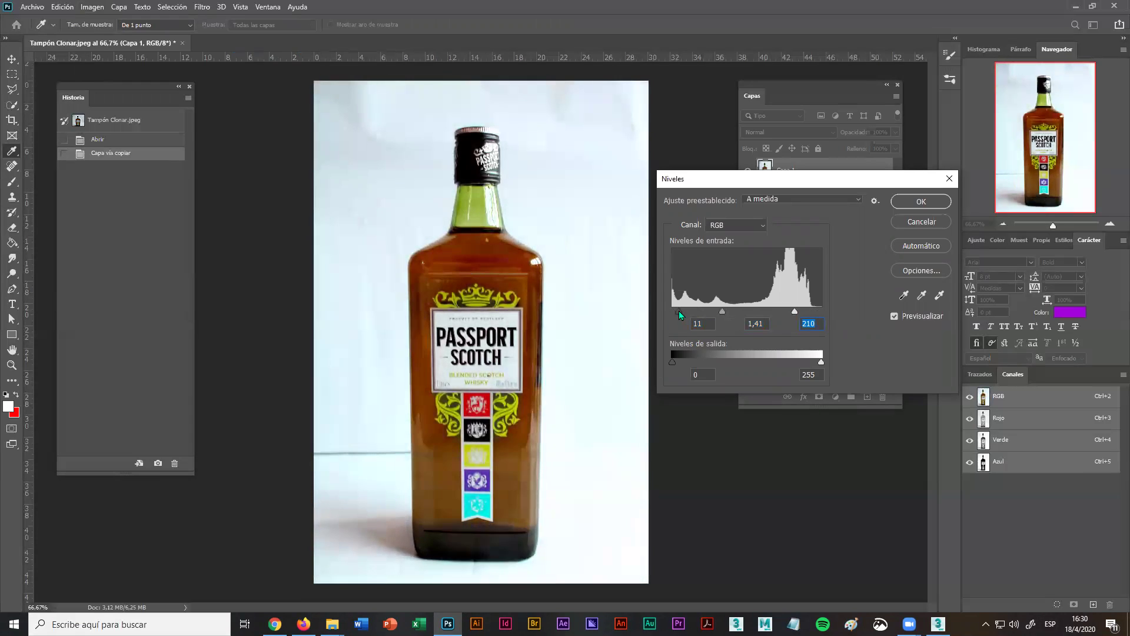
pyautogui.click(680, 309)
pyautogui.moveTo(723, 312); pyautogui.dragTo(798, 312)
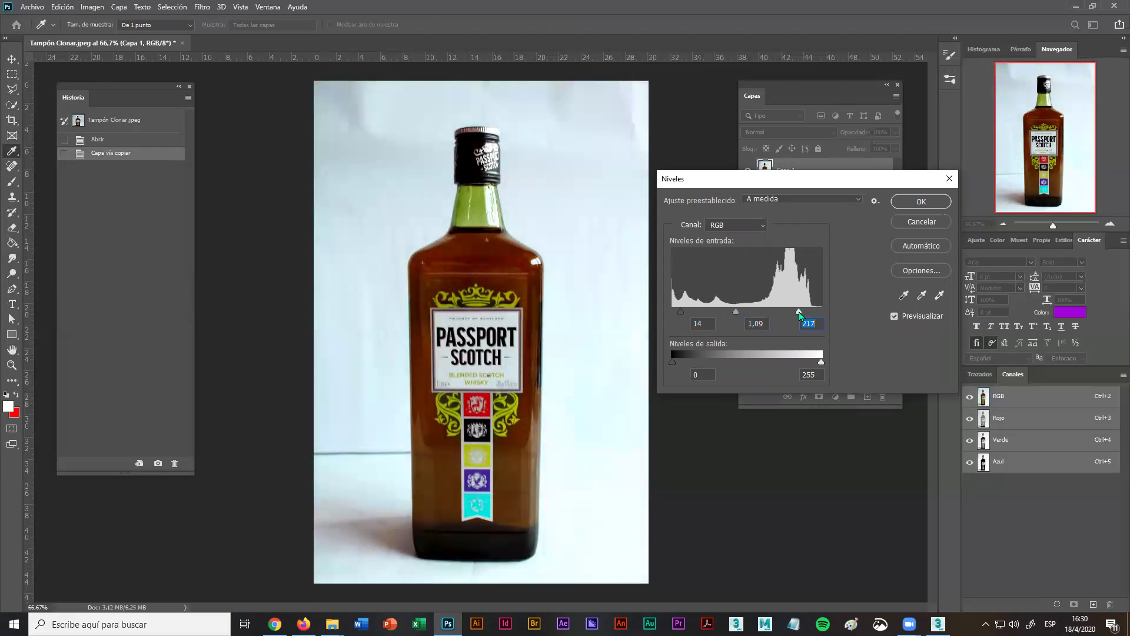
pyautogui.moveTo(683, 312); pyautogui.dragTo(740, 310)
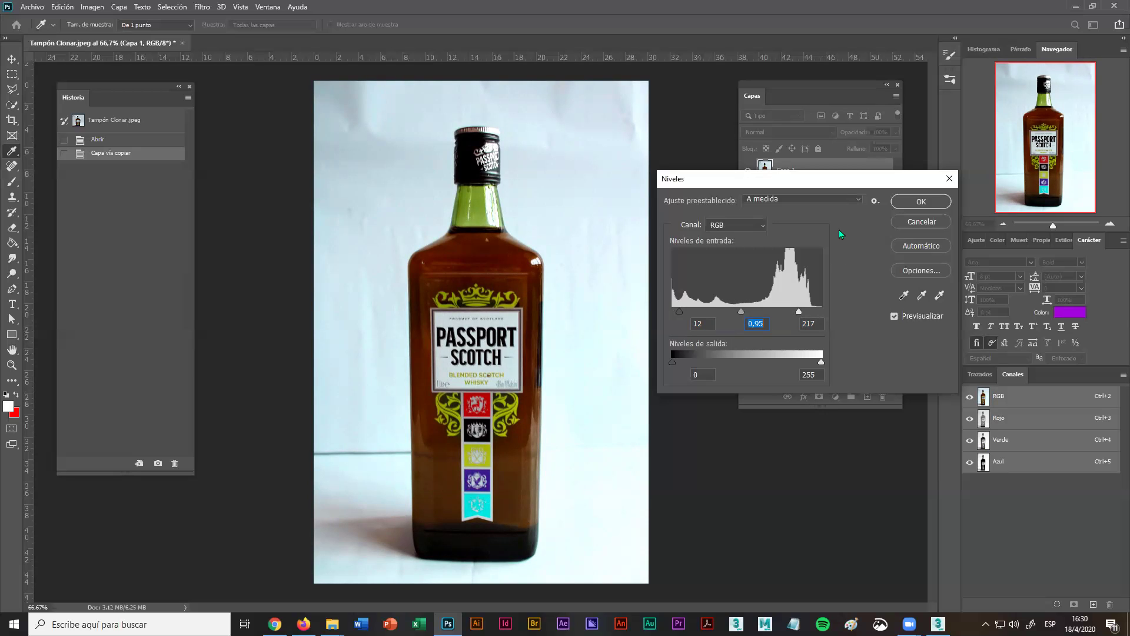
pyautogui.click(921, 201)
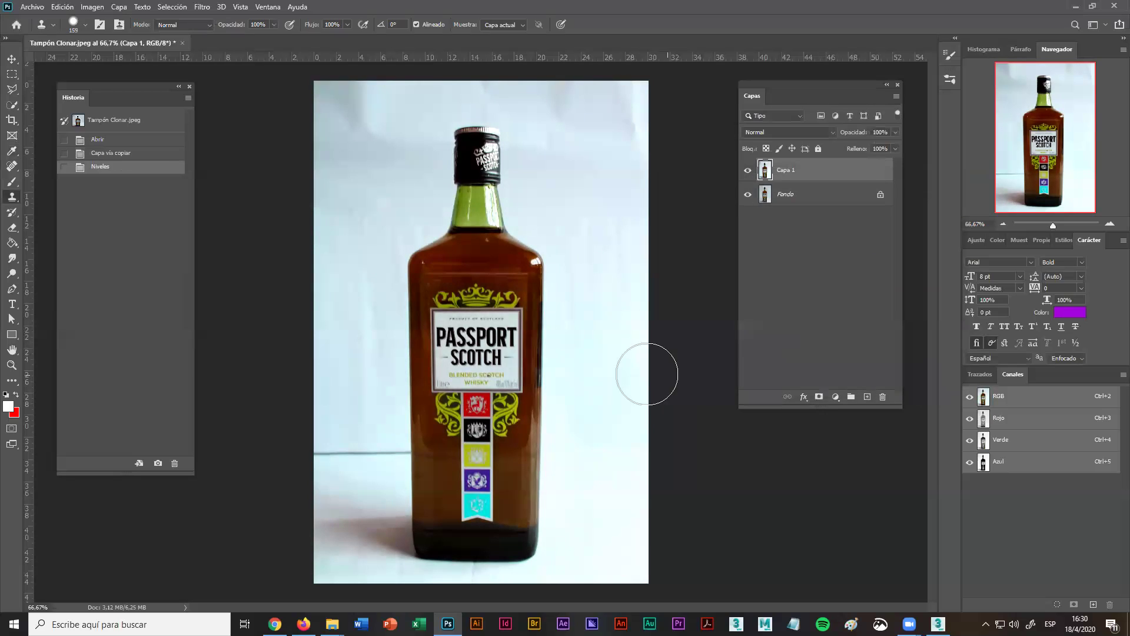
# Select the Dodge tool and set its brush size to 191 px.
pyautogui.click(11, 273)
pyautogui.rightClick(23, 272)
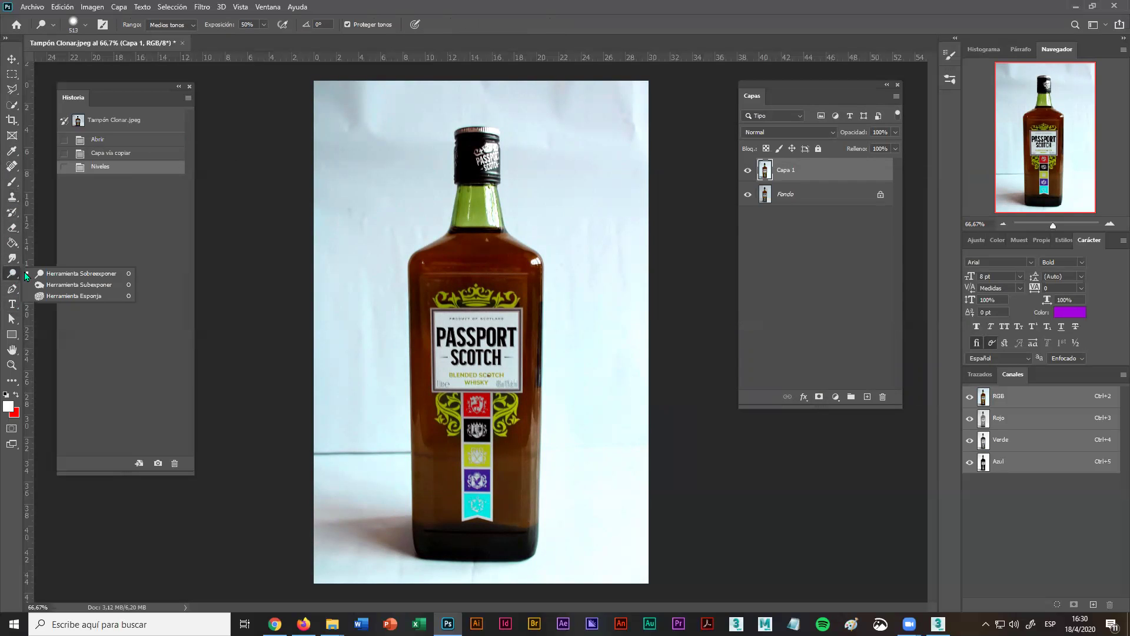
pyautogui.click(76, 272)
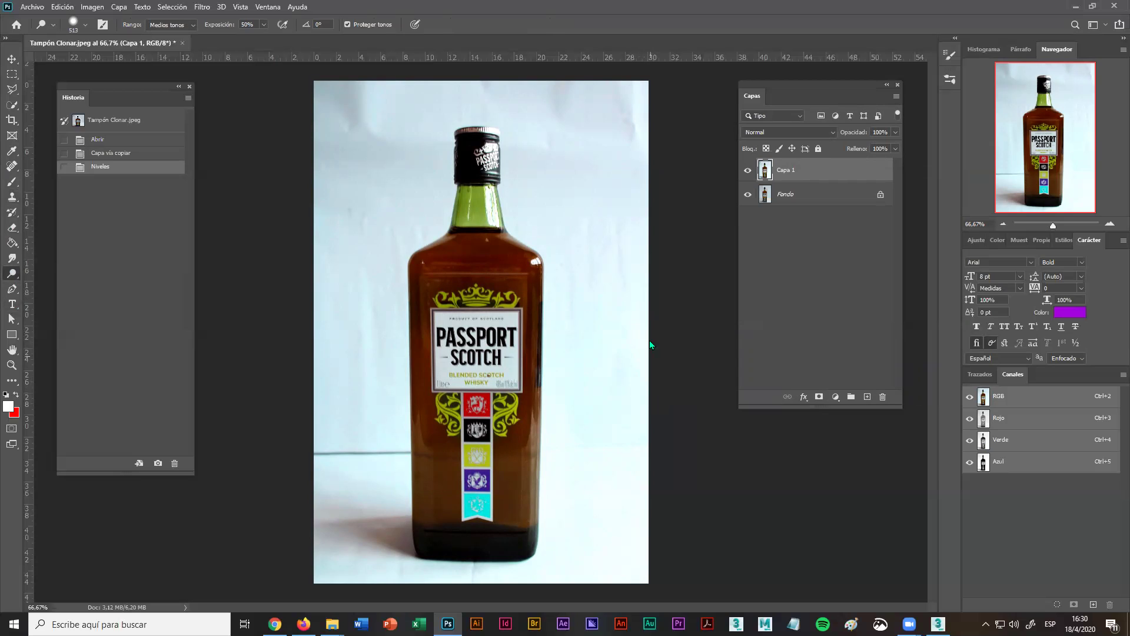
pyautogui.click(86, 25)
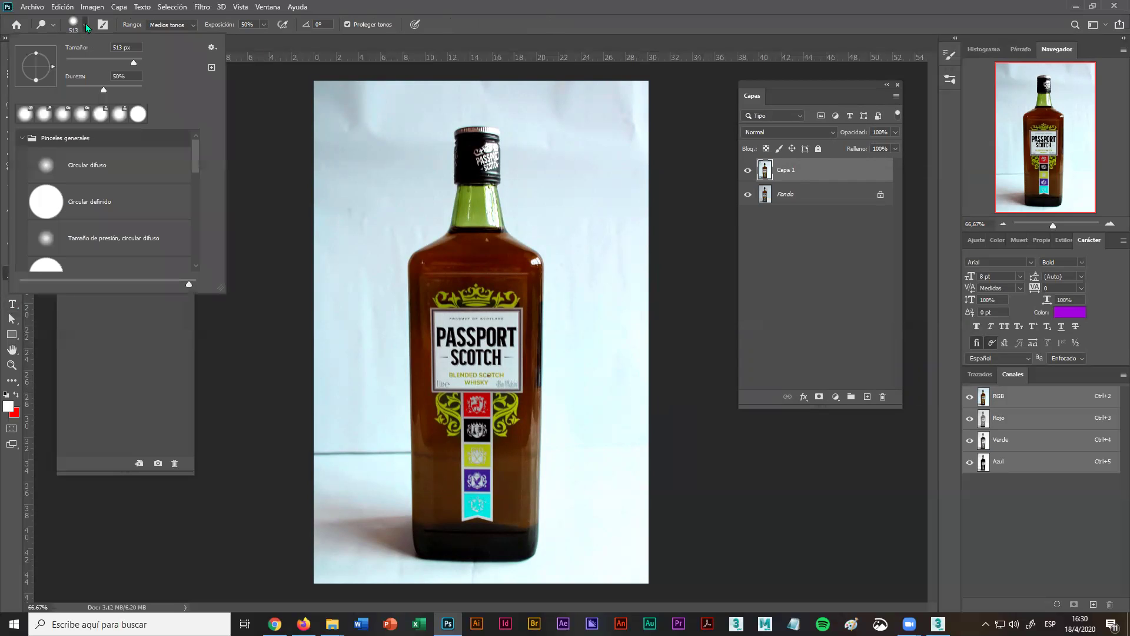
pyautogui.click(565, 109)
# Try lightening the backdrop to the right of the bottle with Dodge strokes, and revert to the Niveles history state.
pyautogui.moveTo(641, 235); pyautogui.dragTo(614, 212)
pyautogui.moveTo(612, 318); pyautogui.dragTo(575, 196)
pyautogui.moveTo(582, 272); pyautogui.dragTo(588, 290)
pyautogui.moveTo(596, 383); pyautogui.dragTo(592, 302)
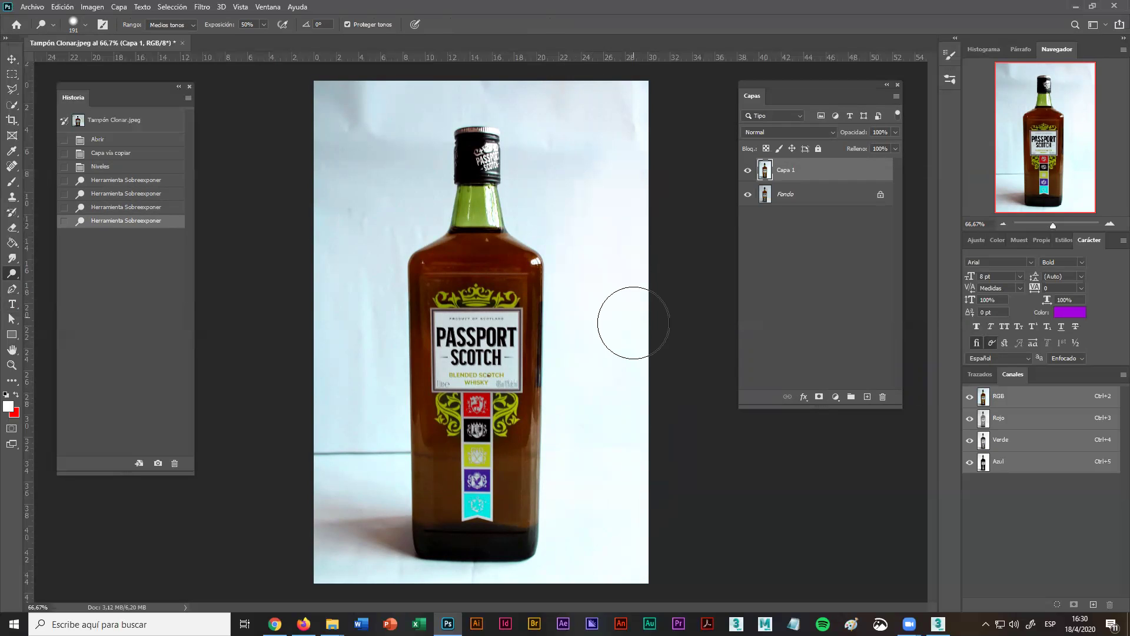
pyautogui.moveTo(610, 403)
pyautogui.mouseDown()
pyautogui.moveTo(606, 442)
pyautogui.moveTo(615, 411)
pyautogui.mouseUp()
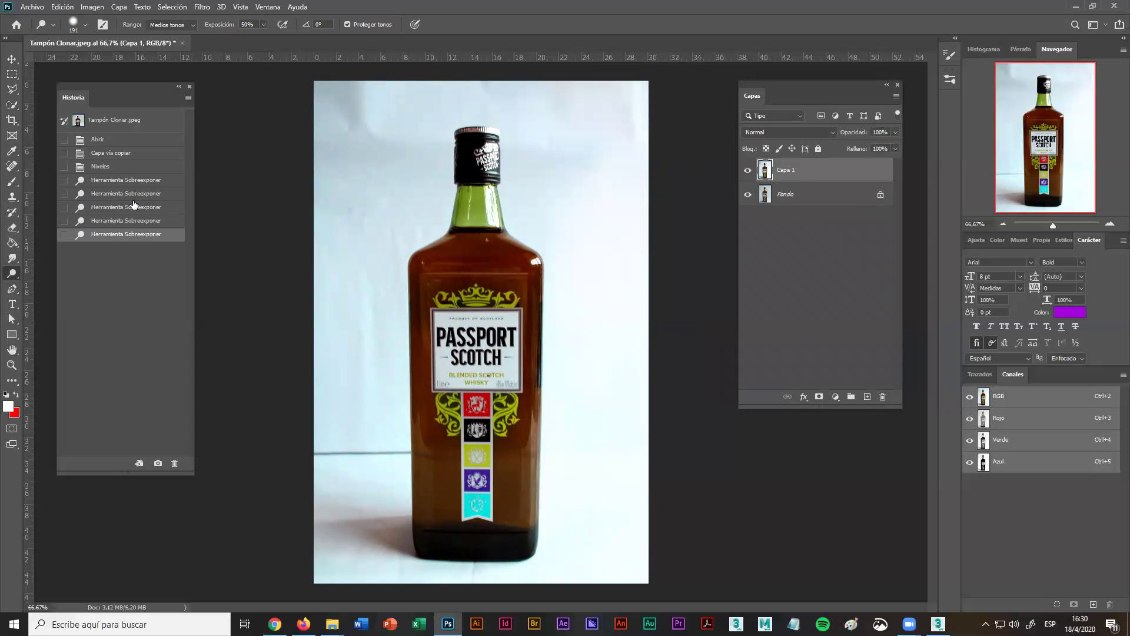
pyautogui.click(117, 168)
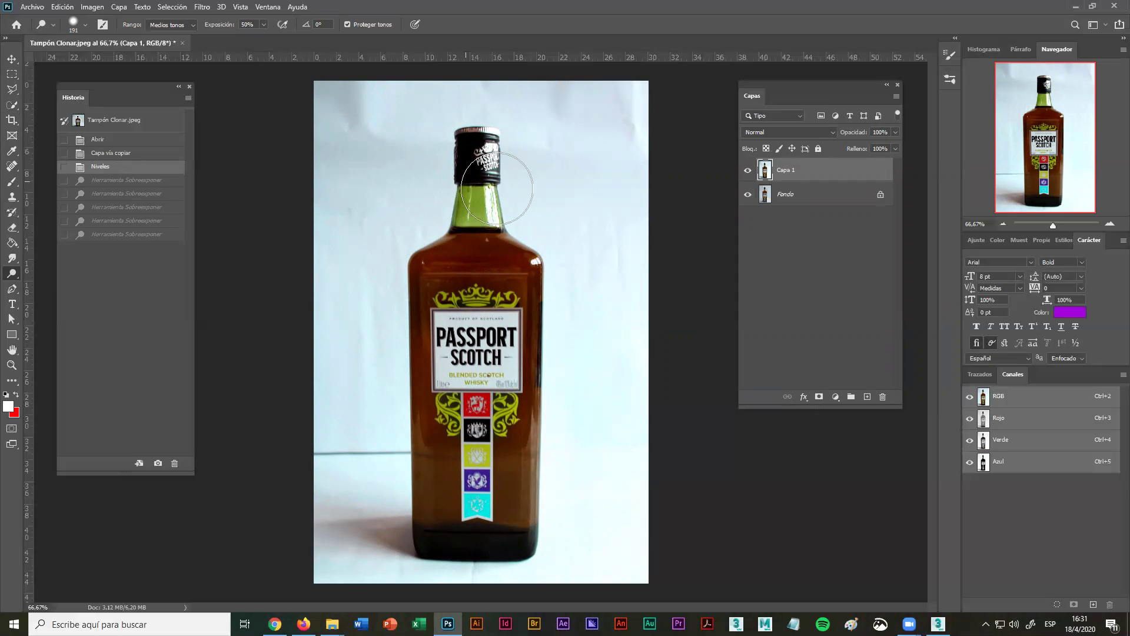
# Lighten the backdrop to the left of the bottle on Capa 1 with Dodge strokes.
pyautogui.moveTo(391, 144); pyautogui.dragTo(343, 105)
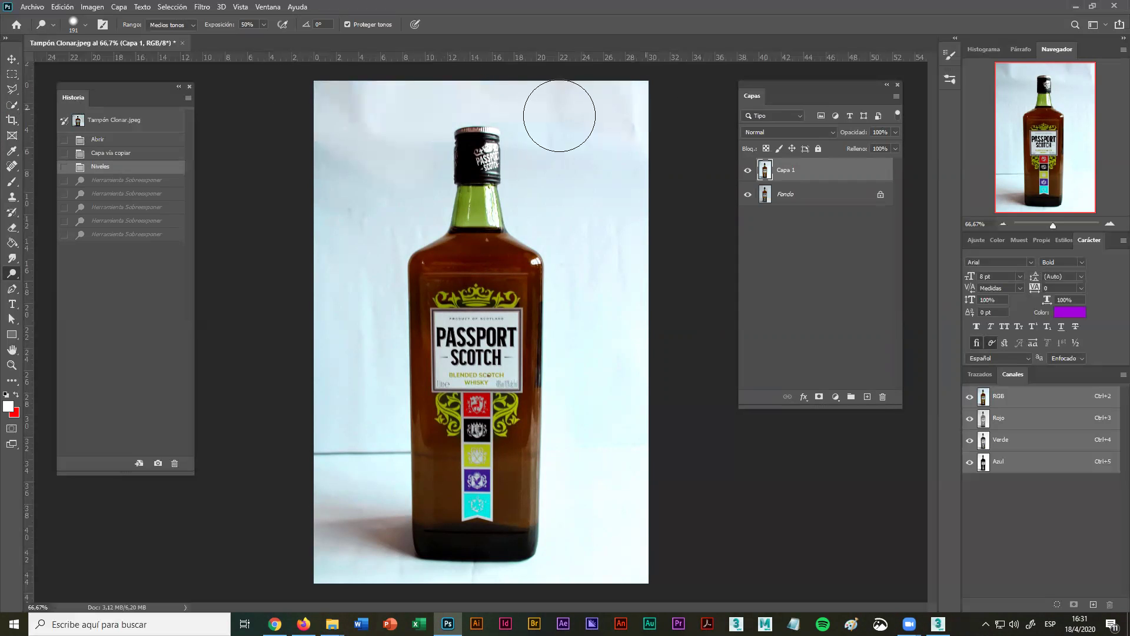
pyautogui.moveTo(404, 194)
pyautogui.mouseDown()
pyautogui.moveTo(333, 225)
pyautogui.moveTo(349, 124)
pyautogui.moveTo(373, 200)
pyautogui.moveTo(348, 324)
pyautogui.mouseUp()
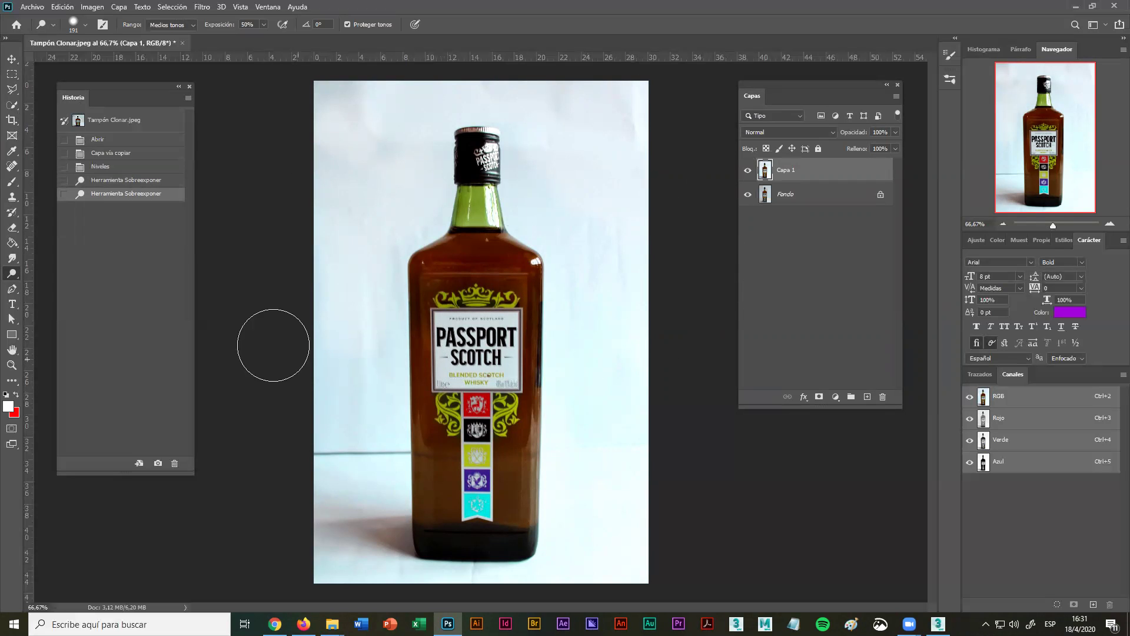
# Activate the Clone Stamp tool and set its brush to 106 px size and 49% hardness.
pyautogui.click(1110, 225)
pyautogui.click(1110, 224)
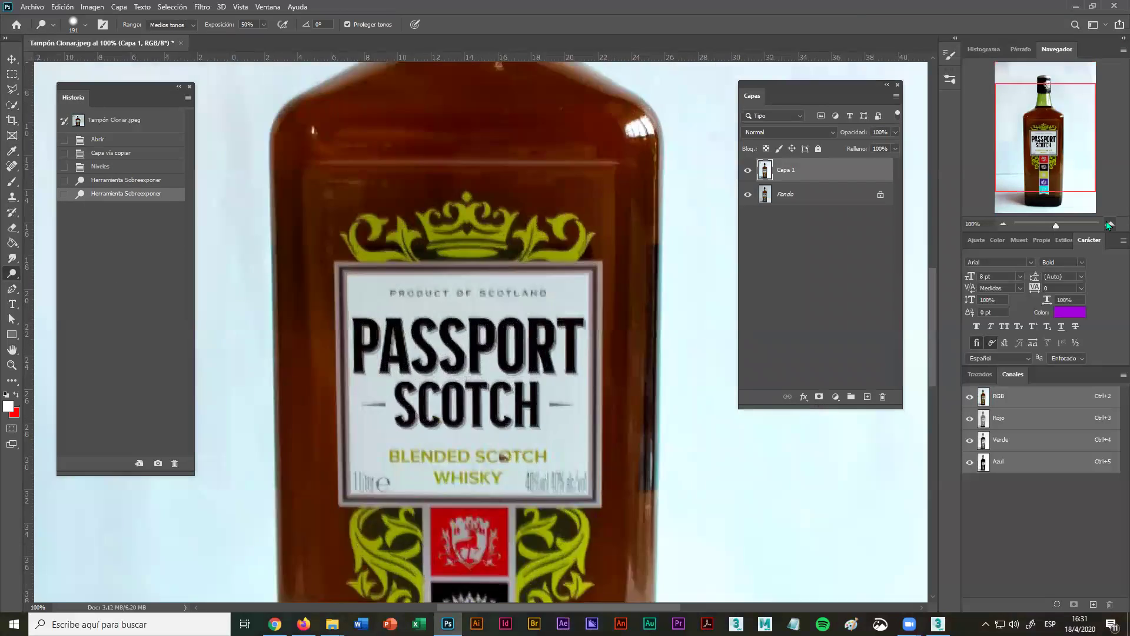
pyautogui.moveTo(465, 208); pyautogui.dragTo(595, 208)
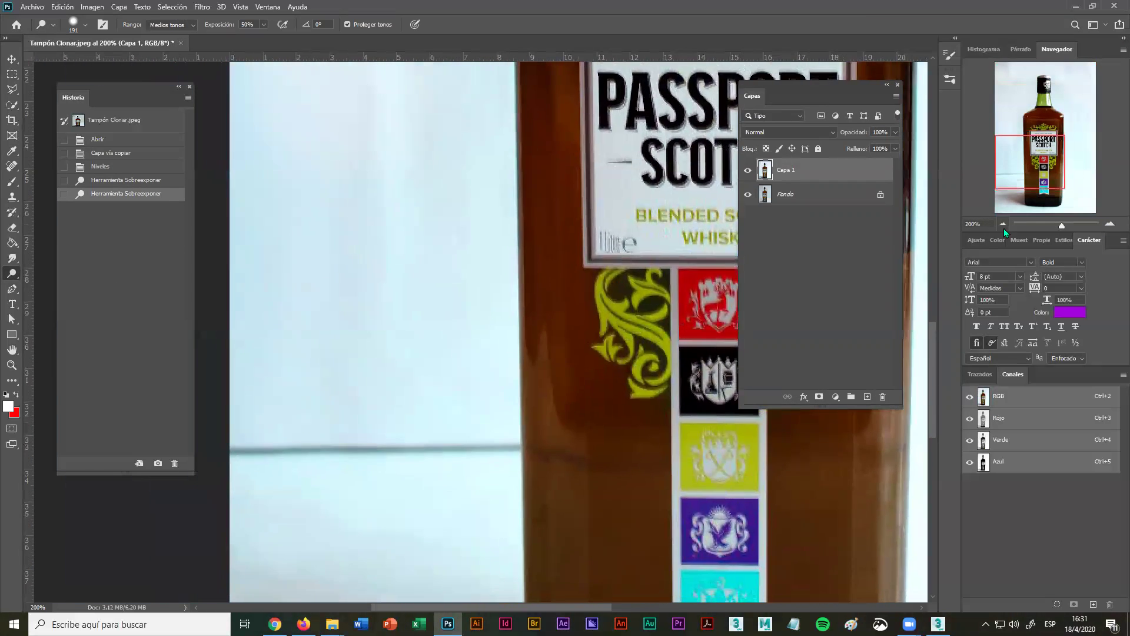
pyautogui.click(1003, 224)
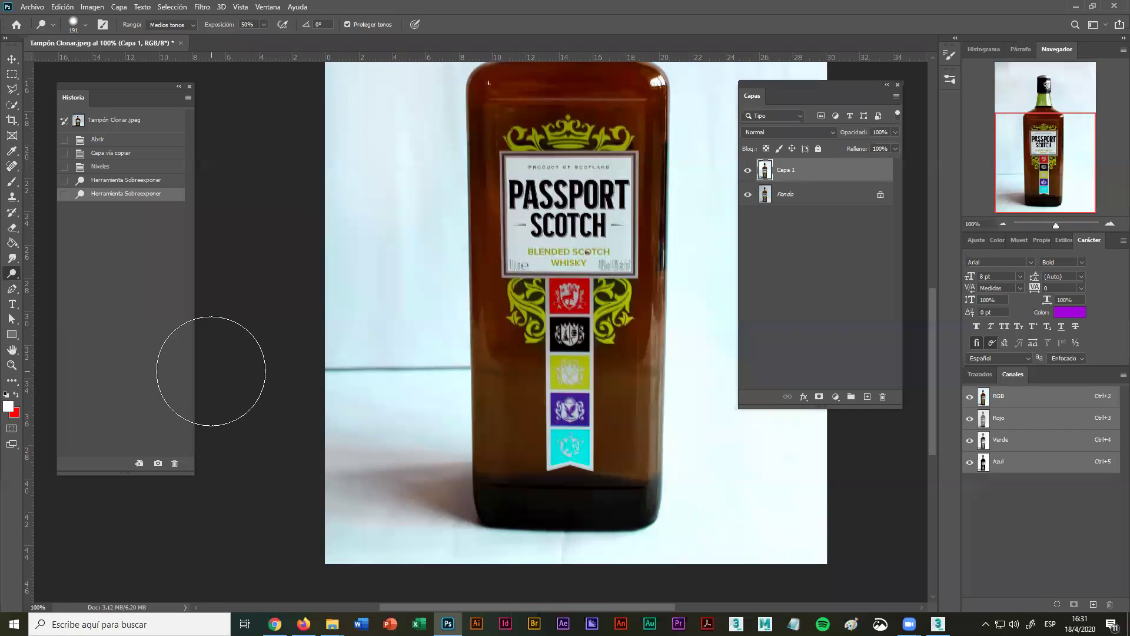
pyautogui.click(12, 197)
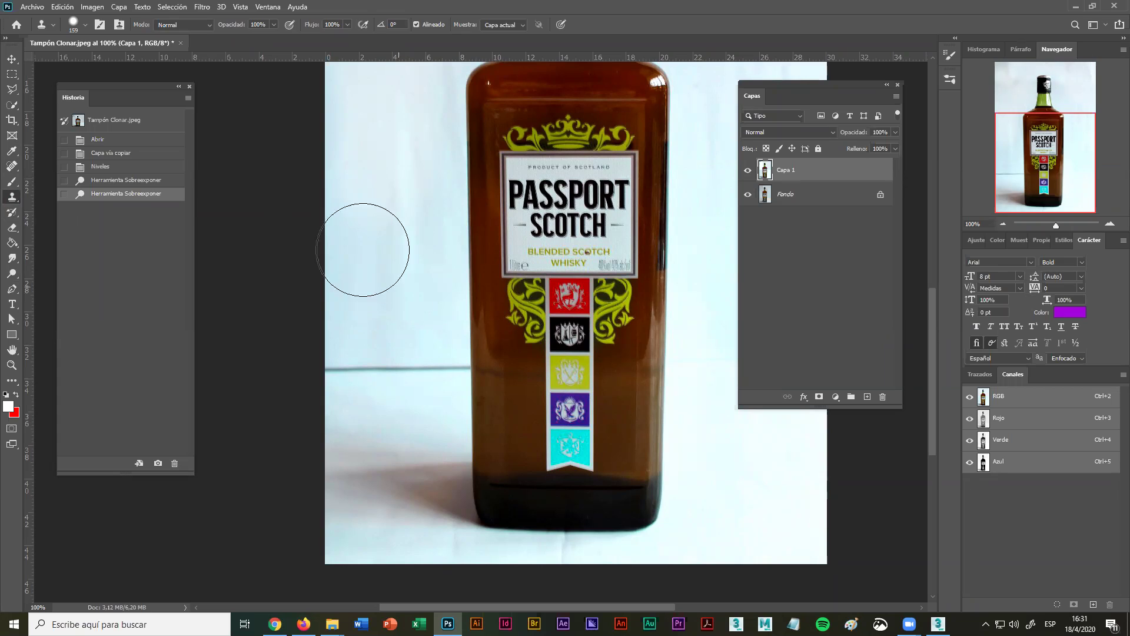
pyautogui.click(85, 25)
pyautogui.moveTo(115, 61)
pyautogui.mouseDown()
pyautogui.moveTo(104, 63)
pyautogui.moveTo(108, 88)
pyautogui.mouseUp()
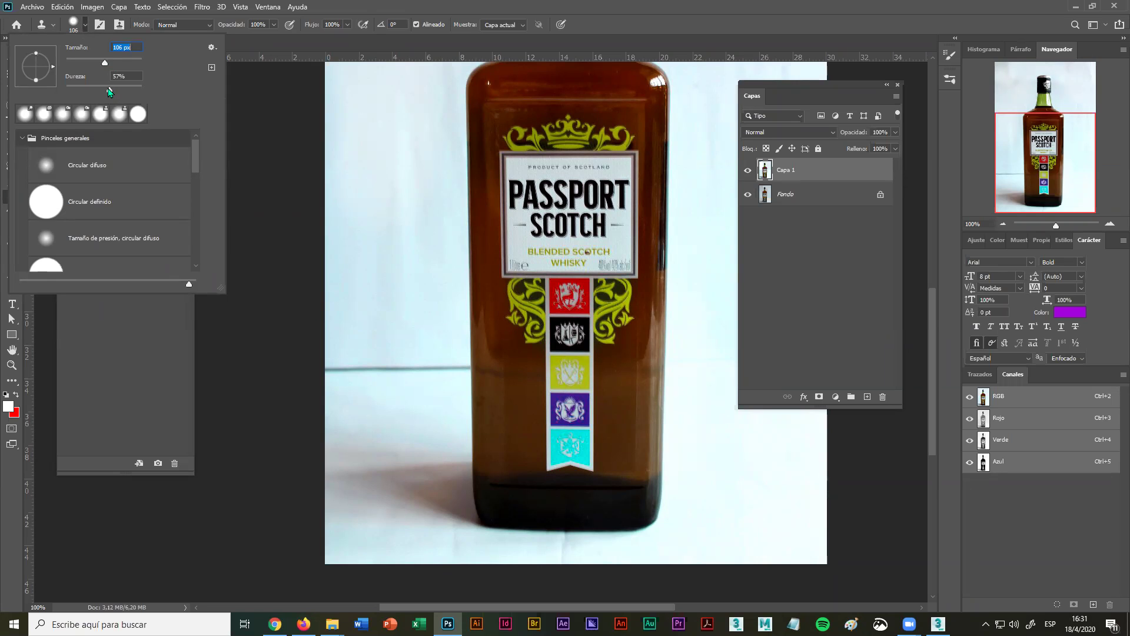
pyautogui.click(744, 246)
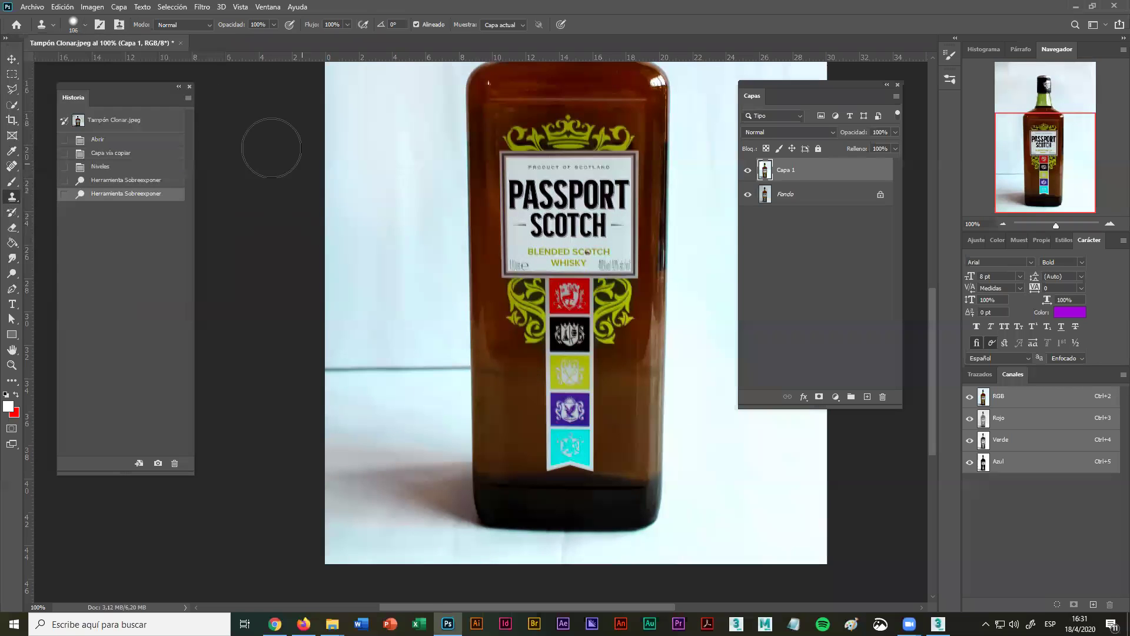
pyautogui.click(84, 25)
pyautogui.moveTo(99, 90); pyautogui.dragTo(103, 91)
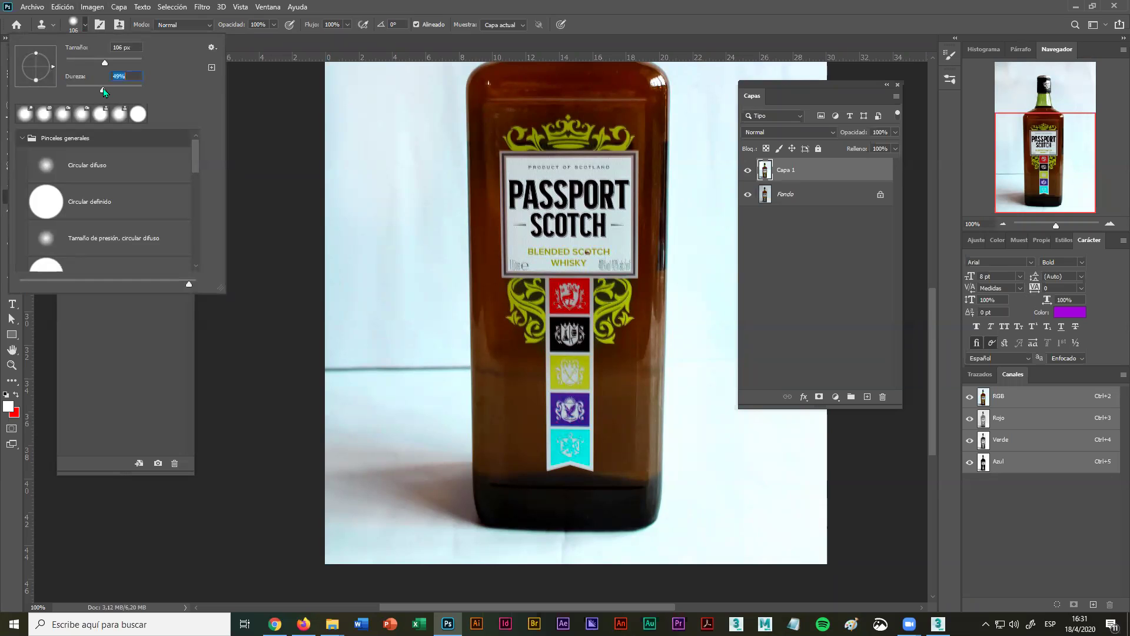
pyautogui.press('Return')
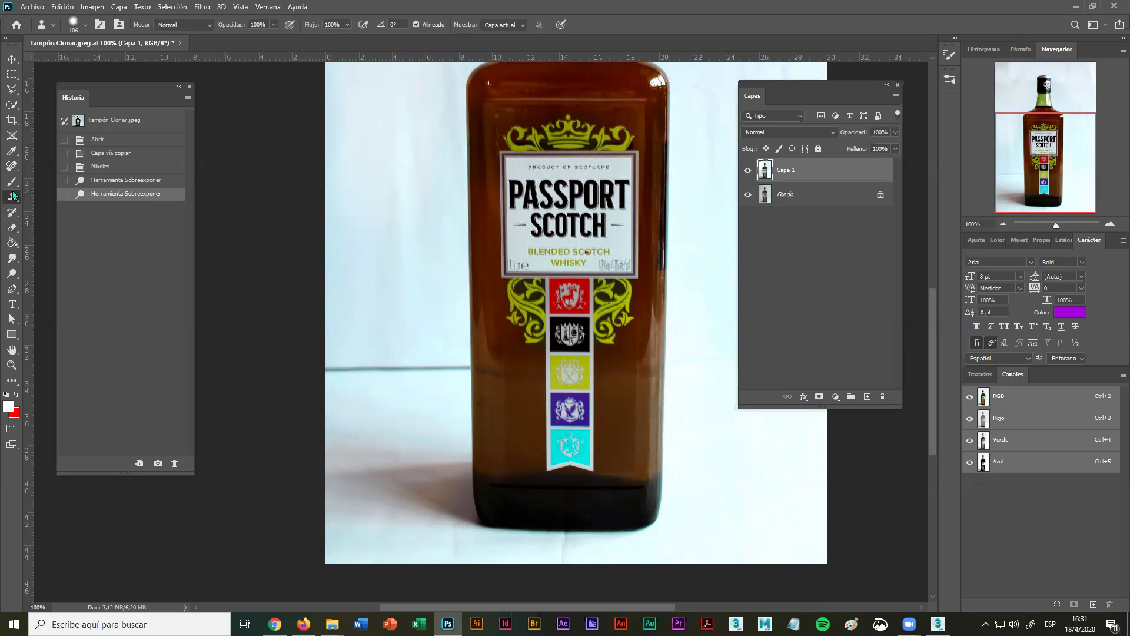
pyautogui.click(86, 25)
pyautogui.click(84, 26)
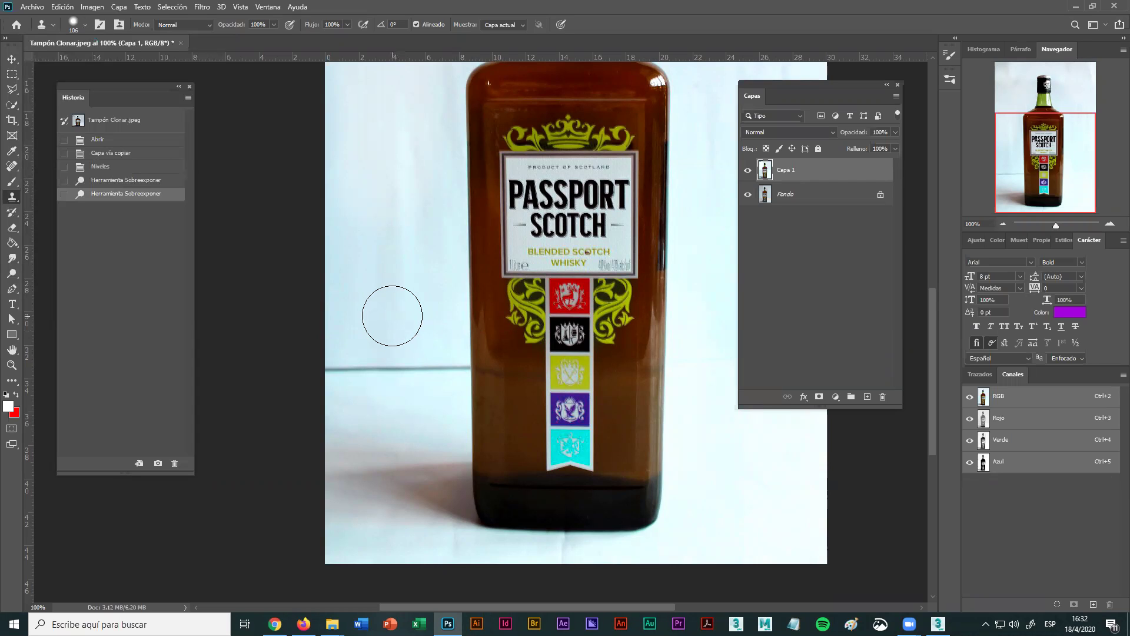
# Sample the clean backdrop and clone it over the horizontal line left of the bottle, undoing the last stroke beside the glass.
pyautogui.keyDown('alt'); pyautogui.click(392, 316); pyautogui.keyUp('alt')
pyautogui.moveTo(391, 369); pyautogui.dragTo(377, 368)
pyautogui.click(343, 366)
pyautogui.click(404, 369)
pyautogui.click(418, 365)
pyautogui.click(431, 361)
pyautogui.click(437, 363)
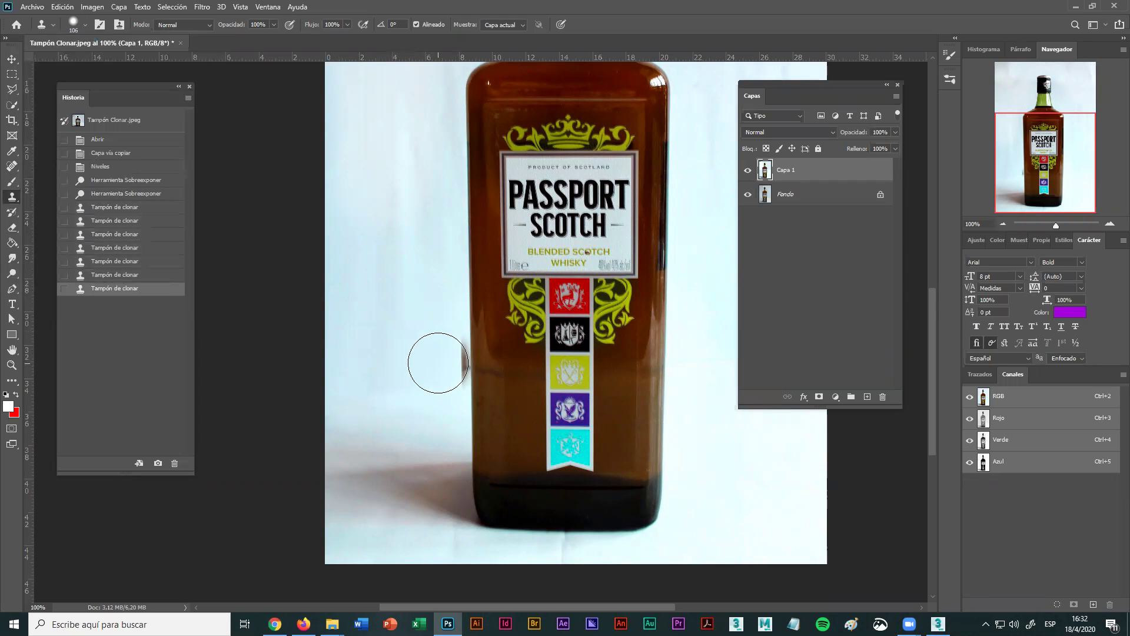
pyautogui.hotkey('ctrl', 'z')
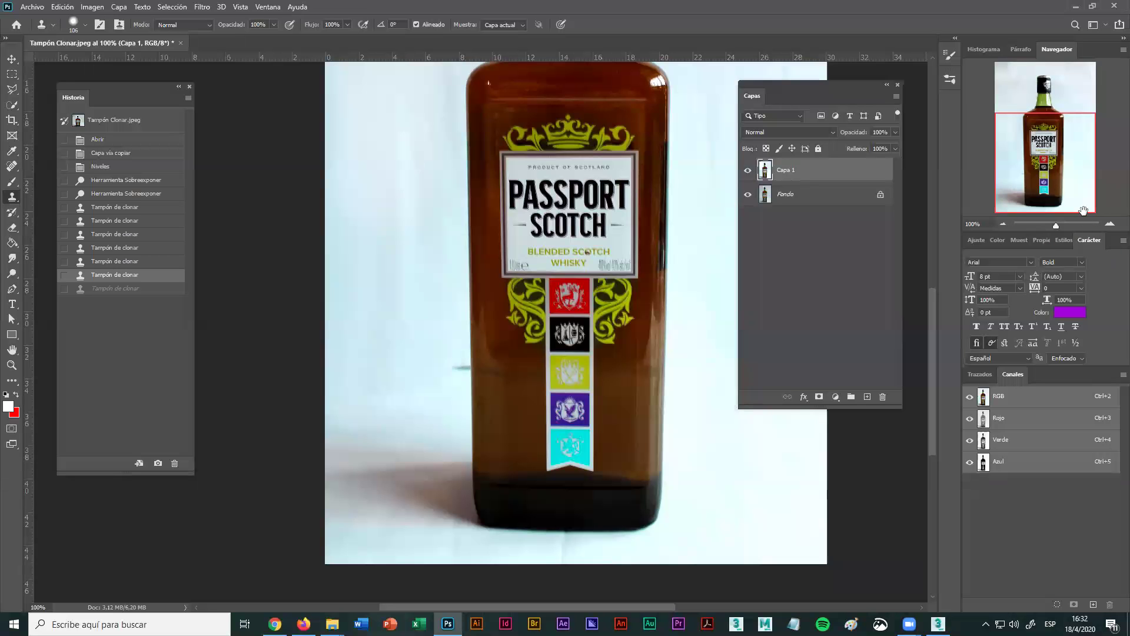
# Reduce the clone brush to 54 px, resample the clean backdrop and cover most of the line remnant near the bottle's left edge.
pyautogui.click(1108, 224)
pyautogui.click(1108, 225)
pyautogui.moveTo(393, 400); pyautogui.dragTo(593, 328)
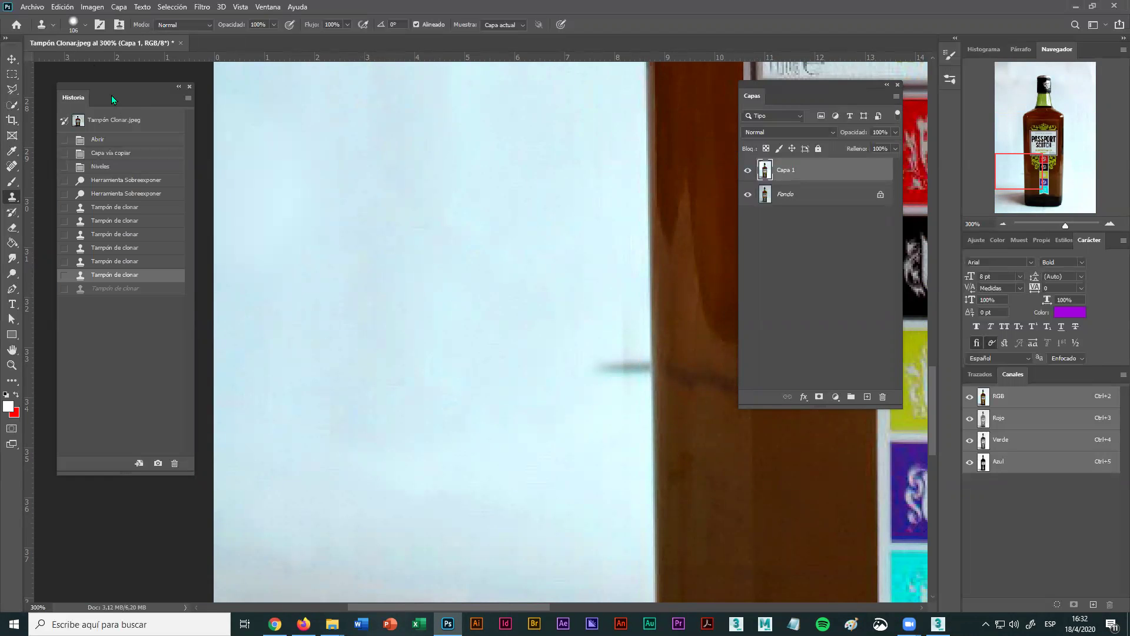
pyautogui.click(85, 25)
pyautogui.moveTo(90, 66); pyautogui.dragTo(86, 66)
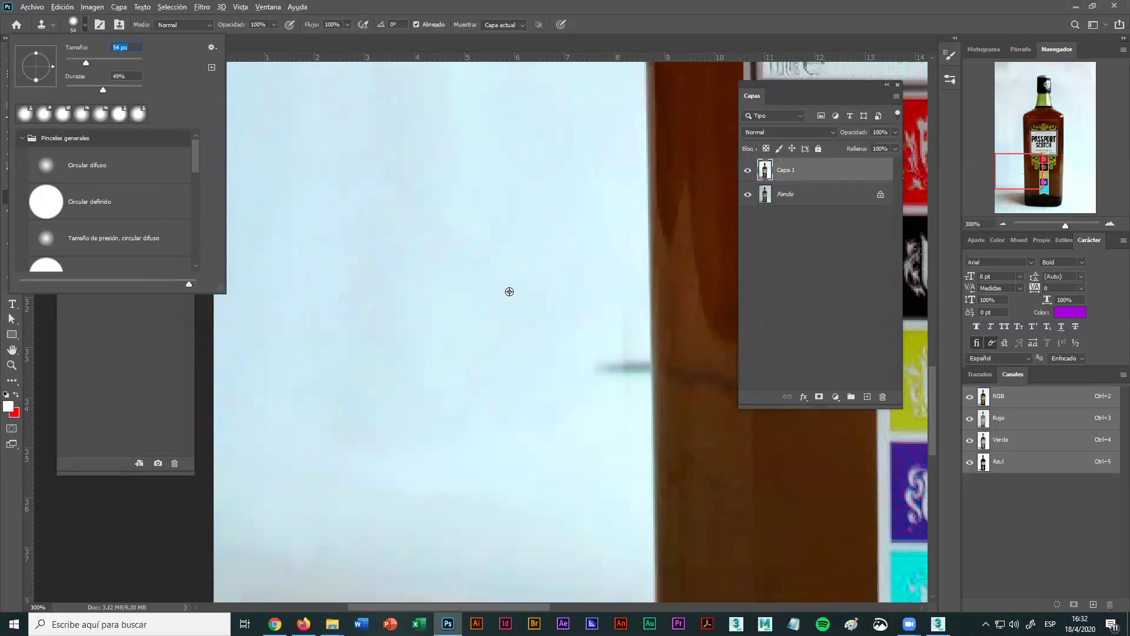
pyautogui.keyDown('alt'); pyautogui.click(510, 308); pyautogui.keyUp('alt')
pyautogui.moveTo(592, 365)
pyautogui.mouseDown()
pyautogui.moveTo(575, 371)
pyautogui.moveTo(605, 365)
pyautogui.mouseUp()
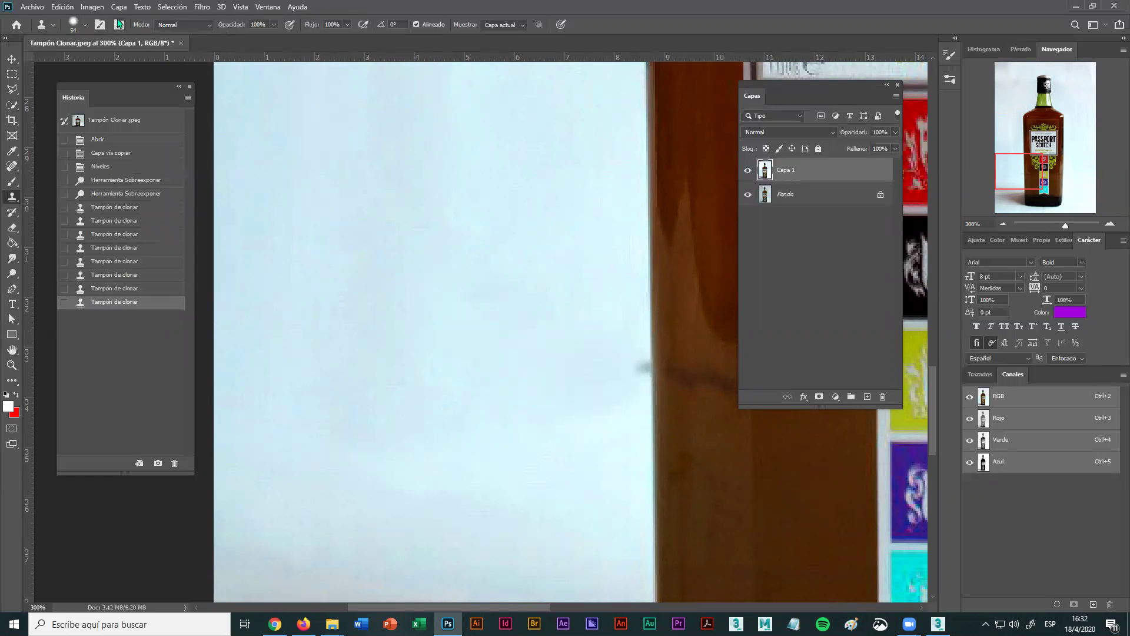
# Increase the clone brush hardness and paint out the last trace of the line against the bottle's left edge.
pyautogui.click(84, 24)
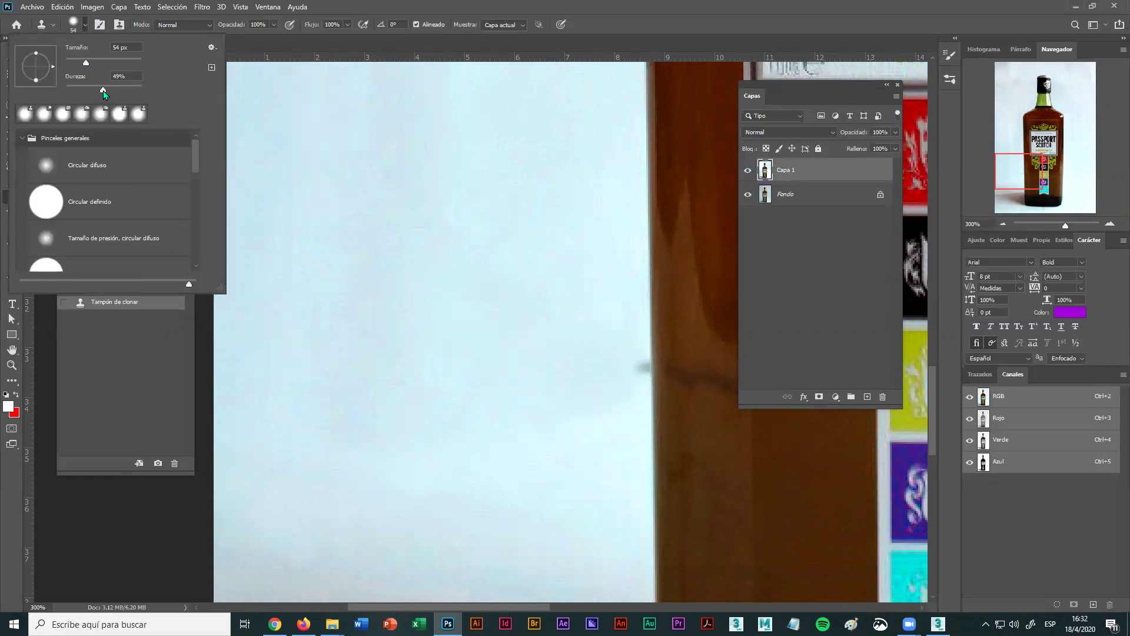
pyautogui.moveTo(104, 92); pyautogui.dragTo(134, 96)
pyautogui.moveTo(594, 368); pyautogui.dragTo(485, 383)
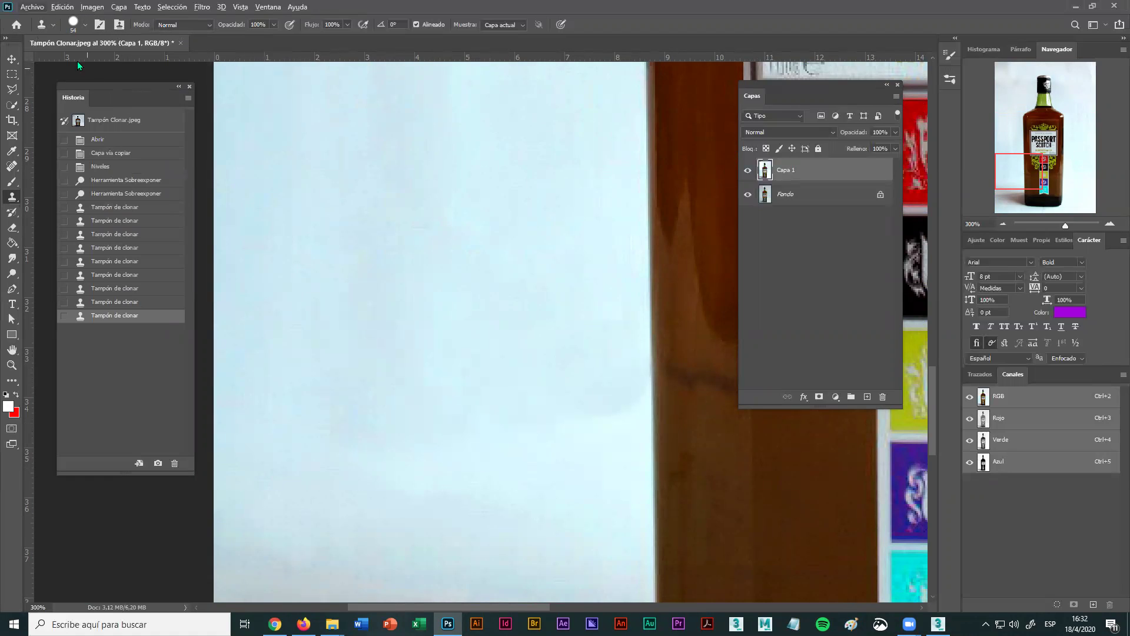
# Set the clone brush hardness to 48% and blend the cloned patch beside the bottle into the backdrop.
pyautogui.click(85, 24)
pyautogui.moveTo(134, 93); pyautogui.dragTo(103, 93)
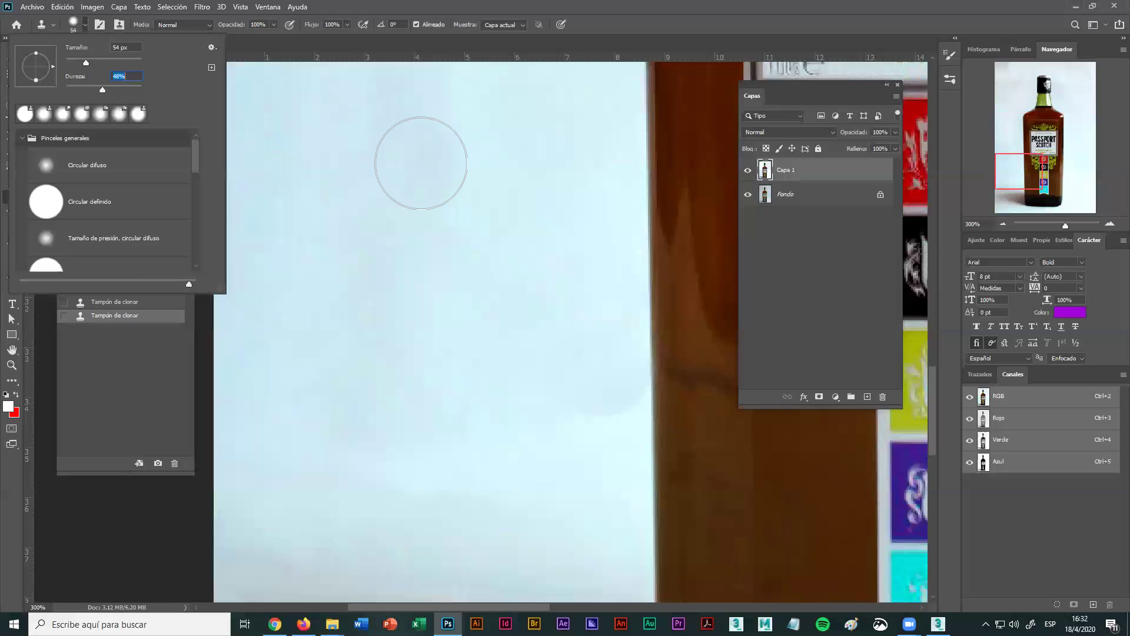
pyautogui.click(570, 296)
pyautogui.moveTo(598, 416); pyautogui.dragTo(517, 492)
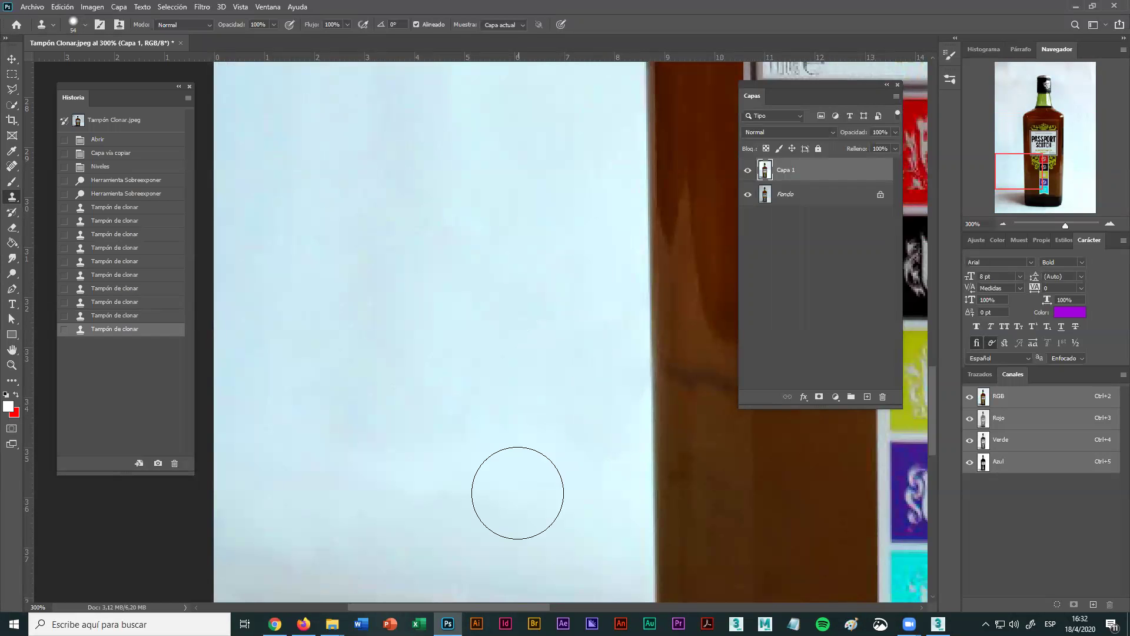
# Outline the crease right of the bottle with the Patch tool, replace it with clean backdrop from just above, and deselect.
pyautogui.click(1005, 223)
pyautogui.click(1005, 224)
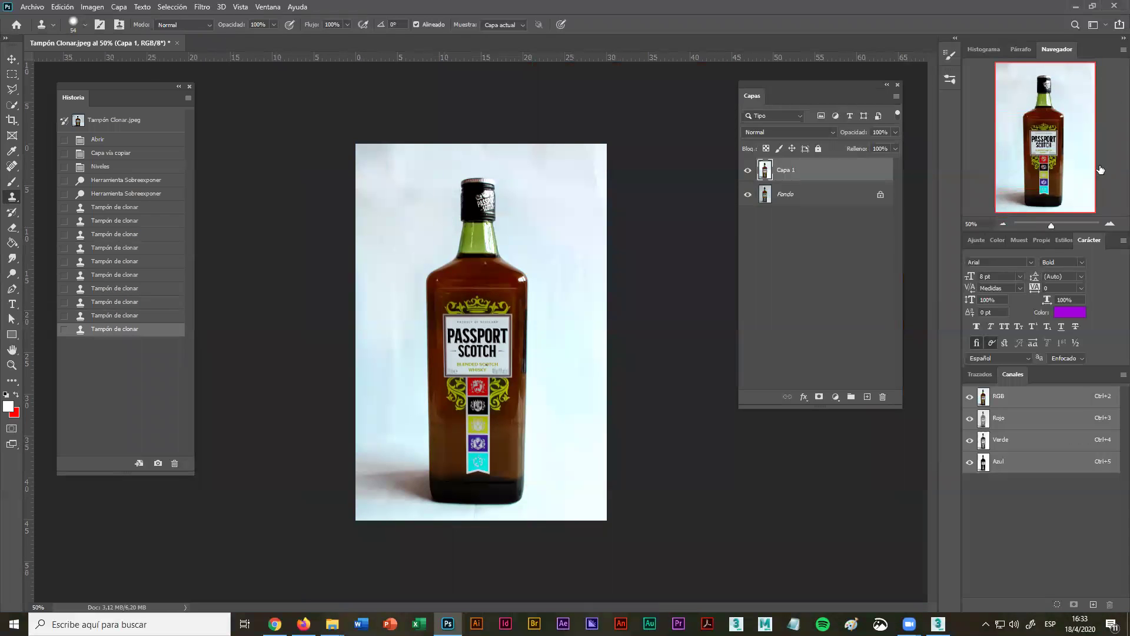
pyautogui.click(1109, 224)
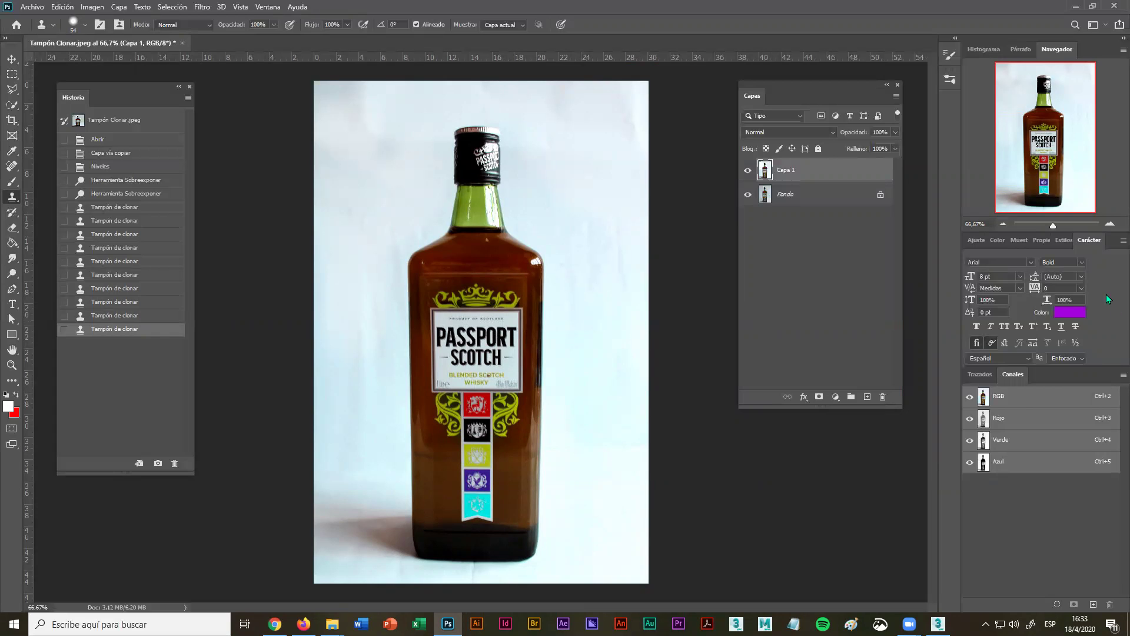
pyautogui.click(1106, 224)
pyautogui.moveTo(621, 418); pyautogui.dragTo(494, 309)
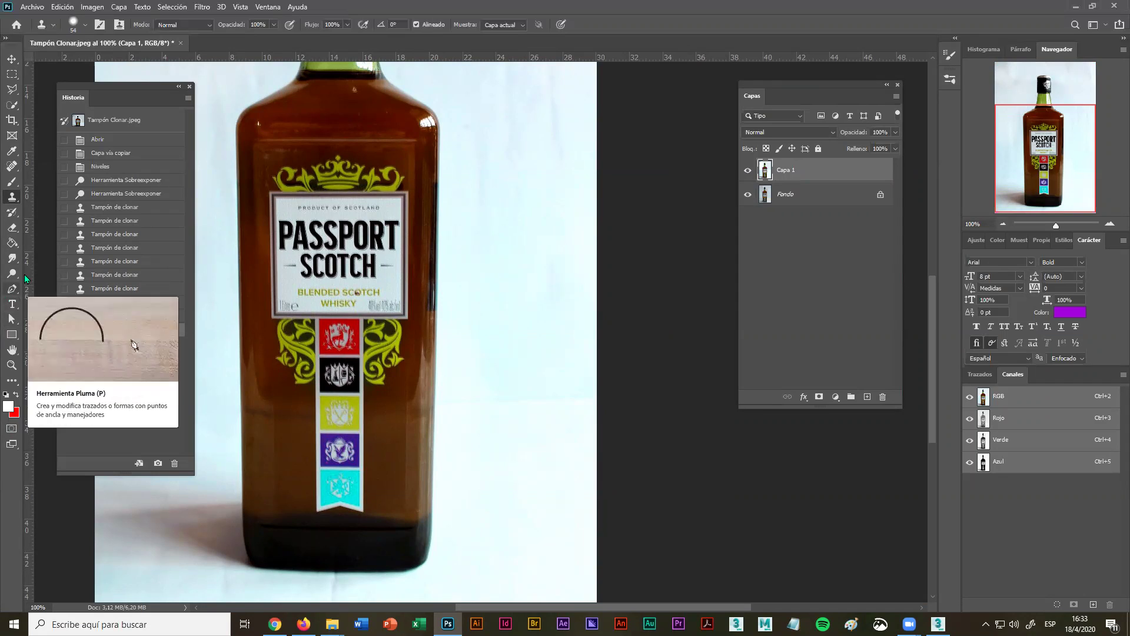
pyautogui.click(12, 166)
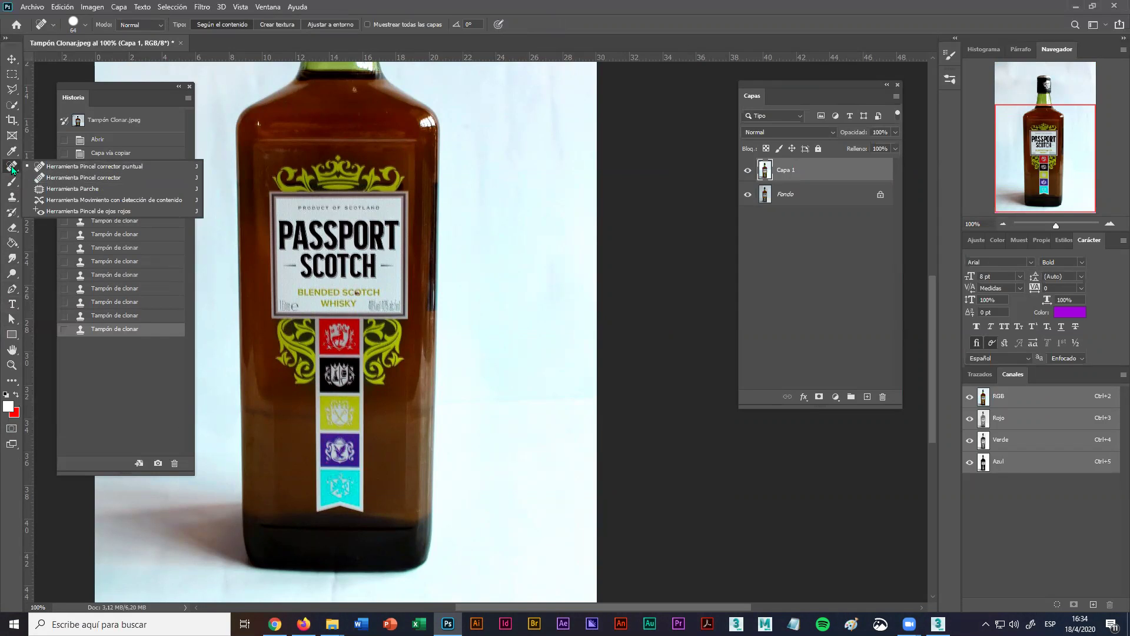
pyautogui.click(57, 188)
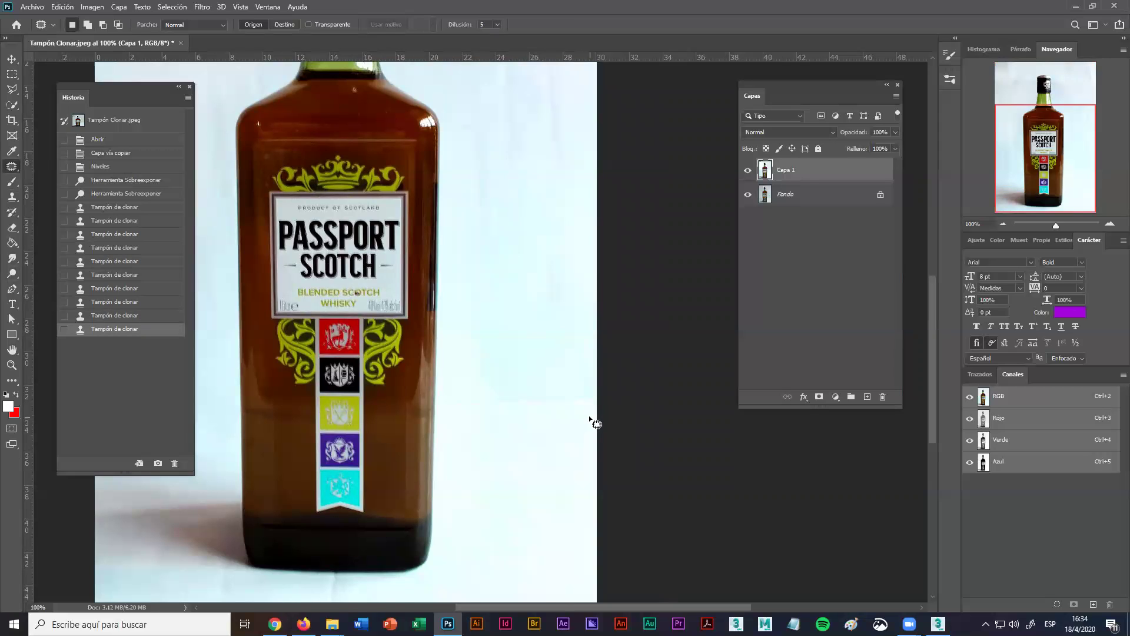
pyautogui.moveTo(449, 419)
pyautogui.mouseDown()
pyautogui.moveTo(541, 422)
pyautogui.moveTo(577, 394)
pyautogui.moveTo(570, 380)
pyautogui.moveTo(539, 373)
pyautogui.moveTo(461, 385)
pyautogui.moveTo(450, 421)
pyautogui.mouseUp()
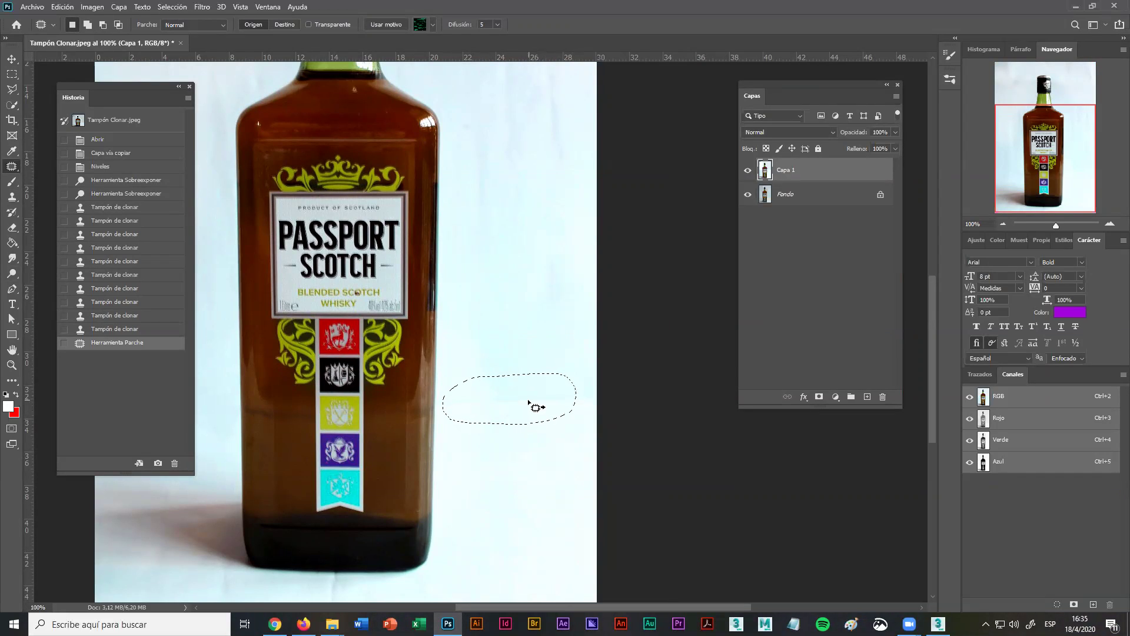
pyautogui.moveTo(510, 402); pyautogui.dragTo(514, 350)
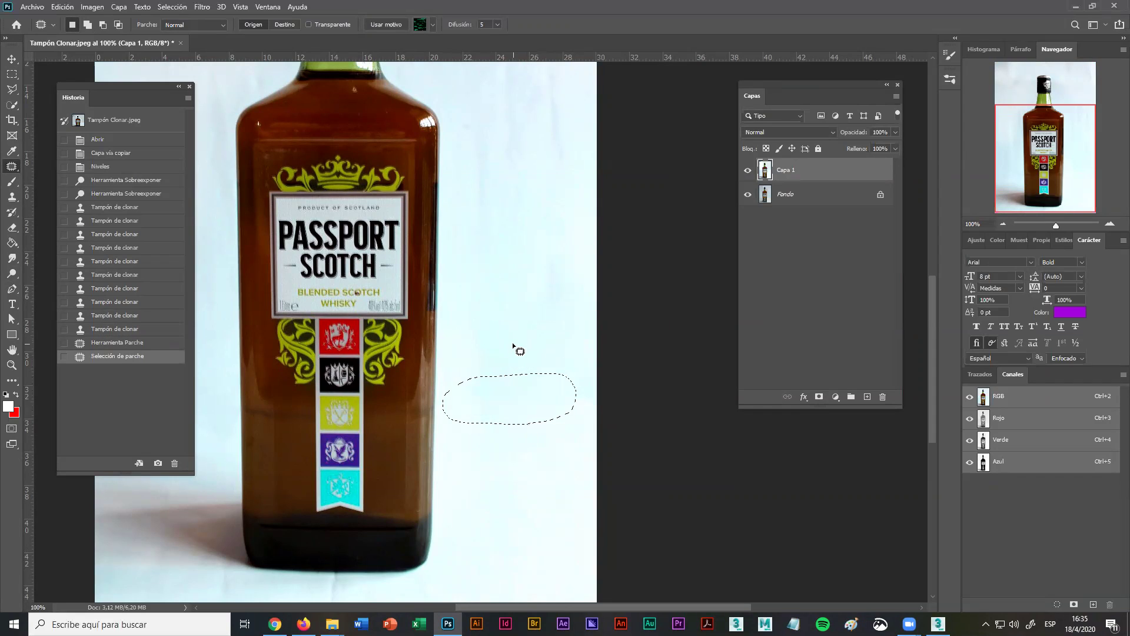
pyautogui.click(531, 468)
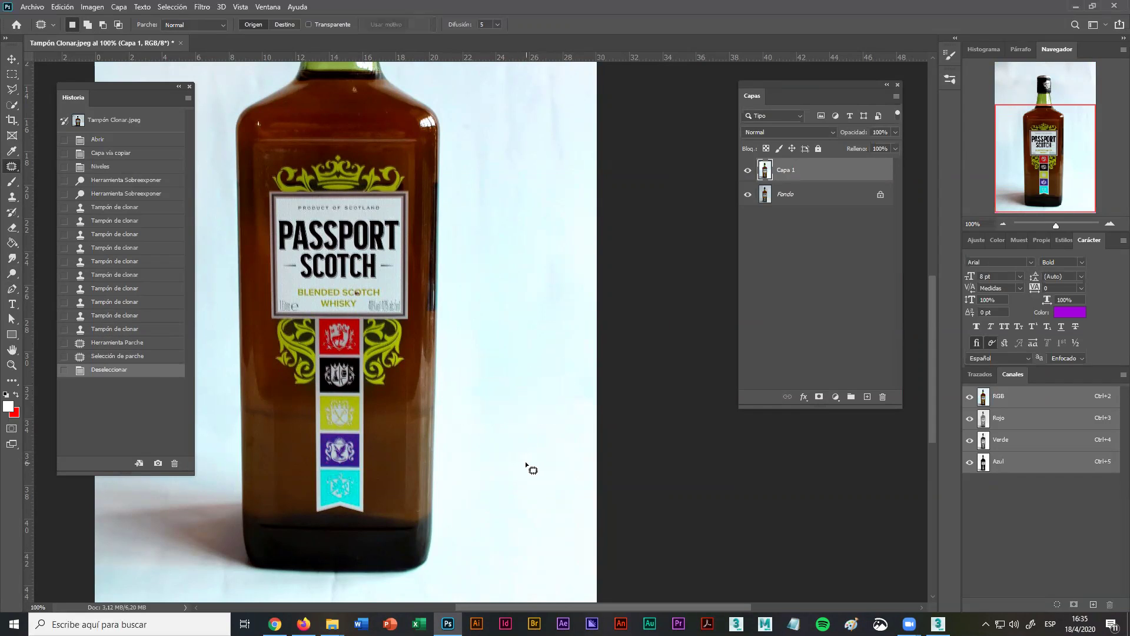
# Patch the remaining crease near the photo's right edge with clean backdrop and clear the selection.
pyautogui.moveTo(563, 362)
pyautogui.mouseDown()
pyautogui.moveTo(571, 435)
pyautogui.moveTo(606, 424)
pyautogui.moveTo(608, 385)
pyautogui.moveTo(563, 361)
pyautogui.mouseUp()
pyautogui.moveTo(576, 408); pyautogui.dragTo(551, 359)
pyautogui.hotkey('ctrl', 'd')
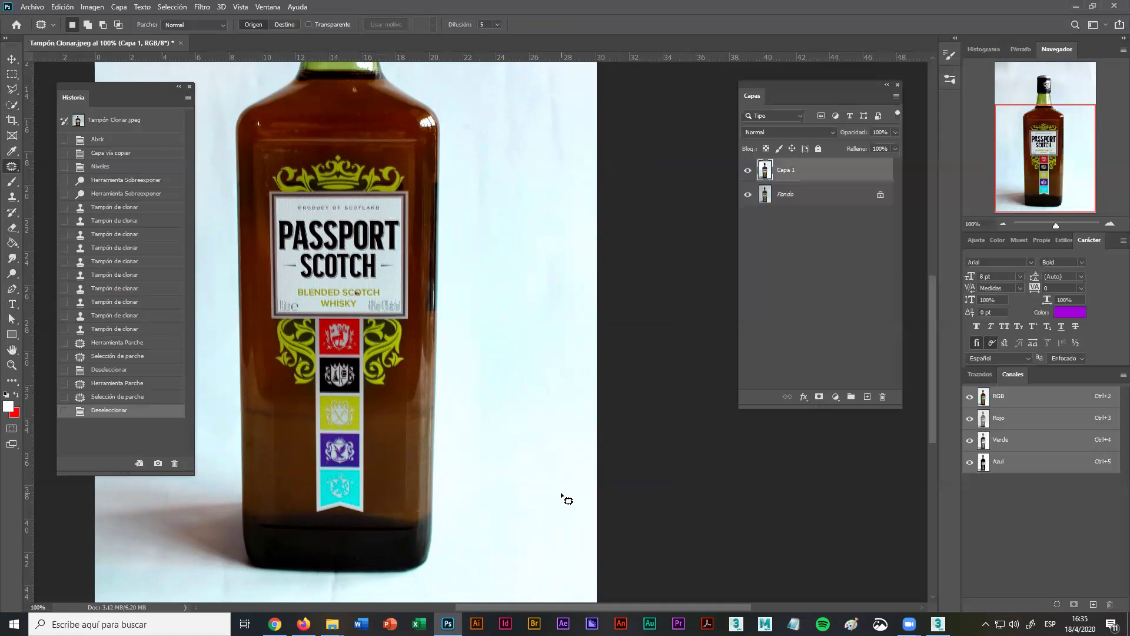
# Start saving the retouched bottle photo on the computer under a new format, choosing Photoshop (PSD) as the file type.
pyautogui.click(1001, 222)
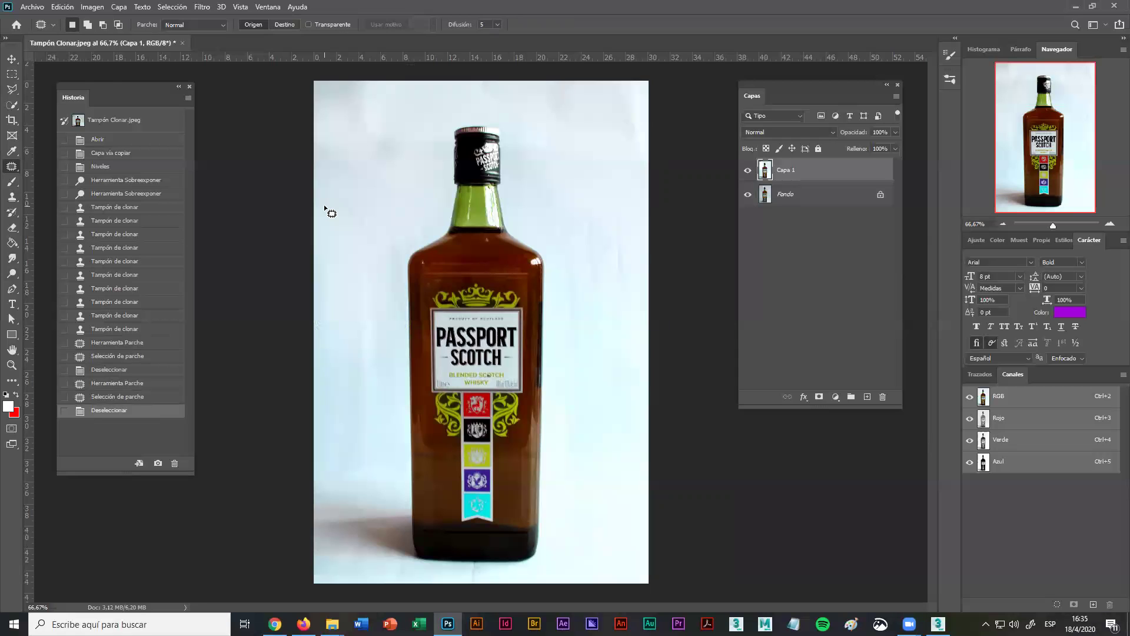
pyautogui.click(32, 7)
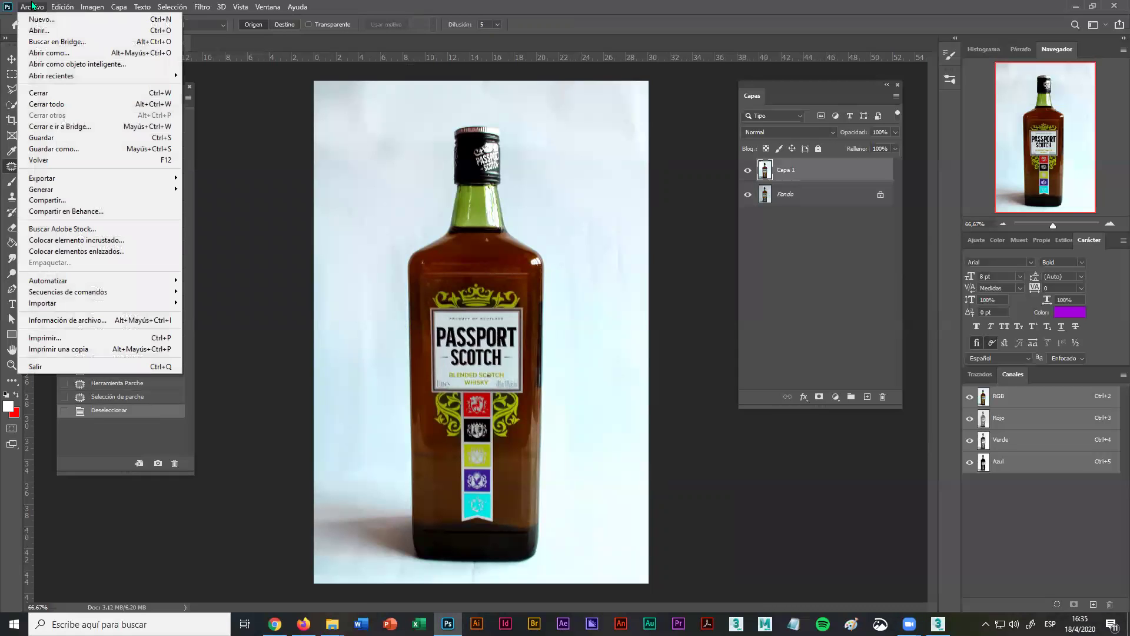
pyautogui.click(61, 149)
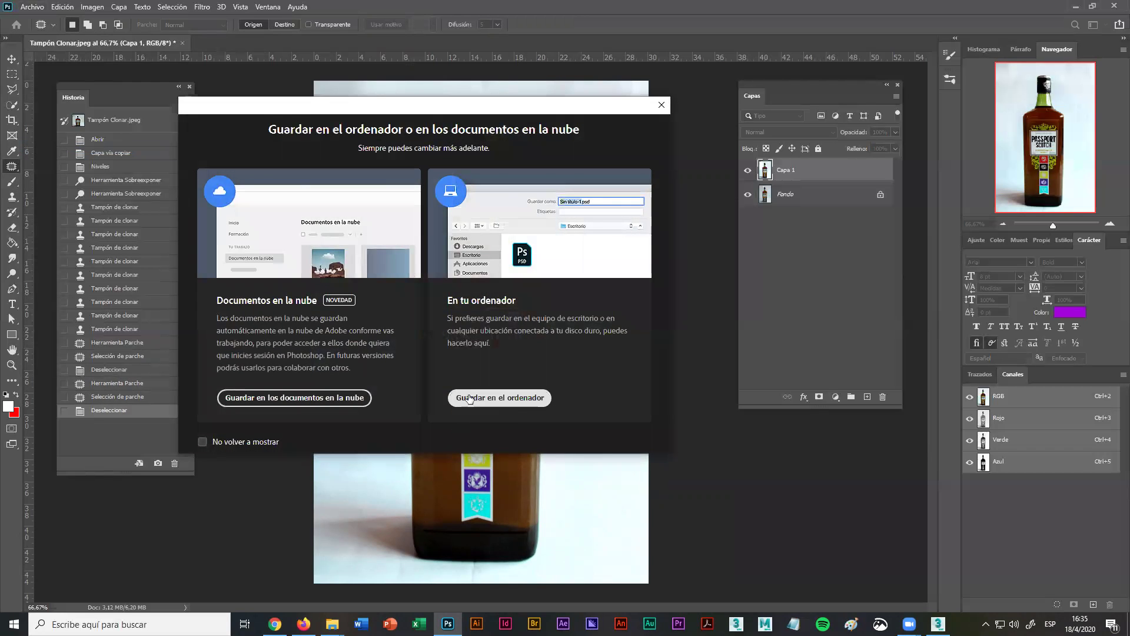
pyautogui.click(469, 398)
pyautogui.click(349, 473)
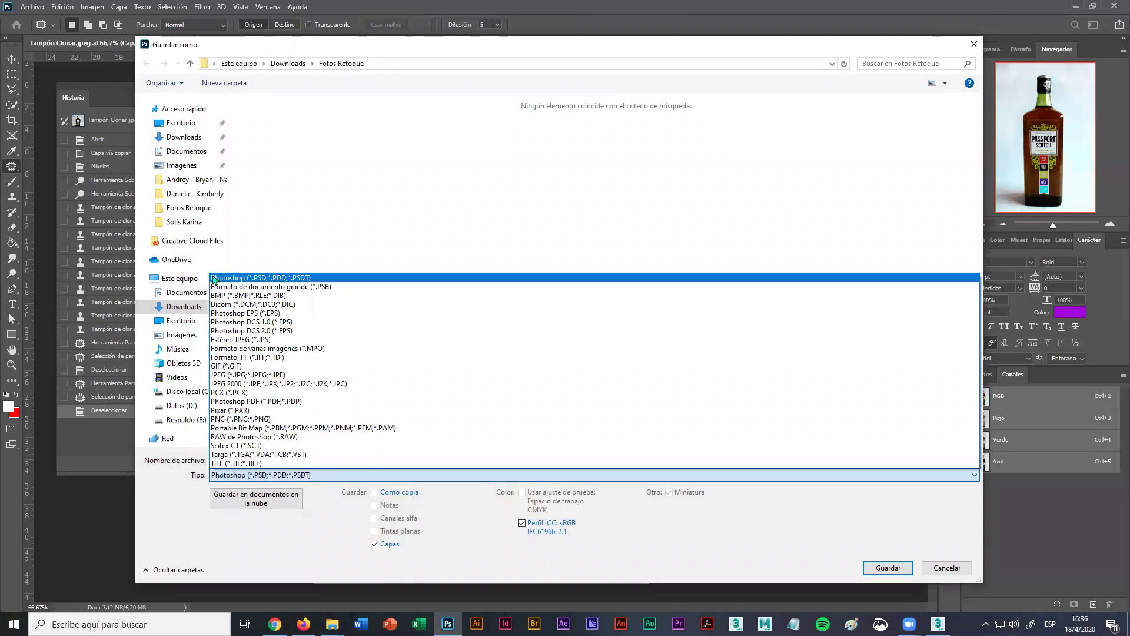
pyautogui.click(241, 278)
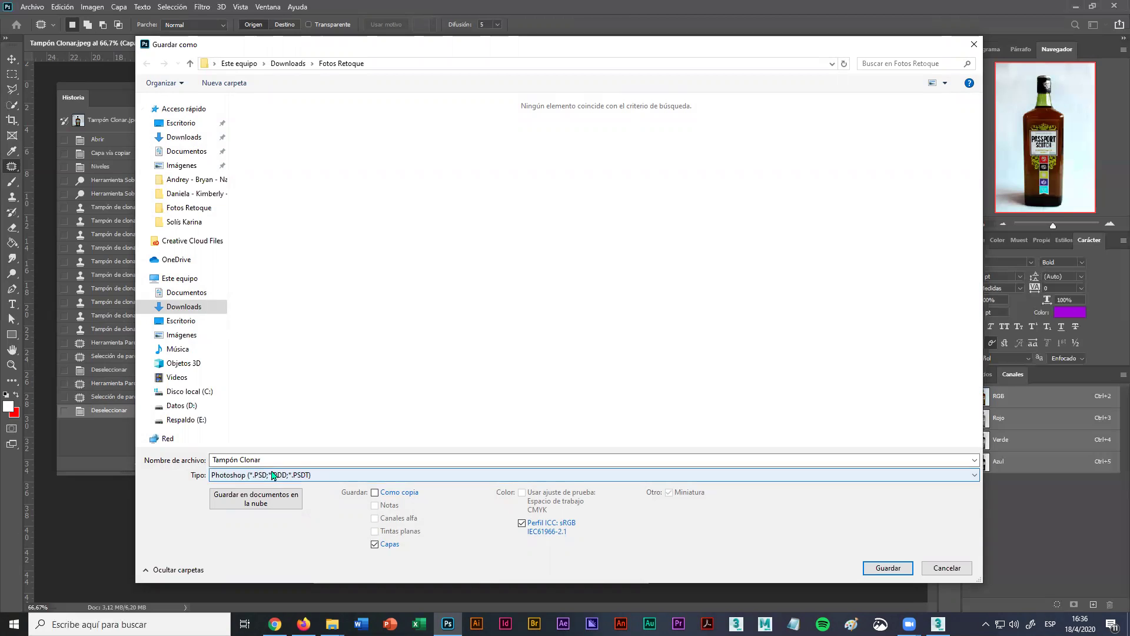
# Save the file as Tampón Clonar in the Downloads folder, keeping maximum compatibility enabled.
pyautogui.click(287, 63)
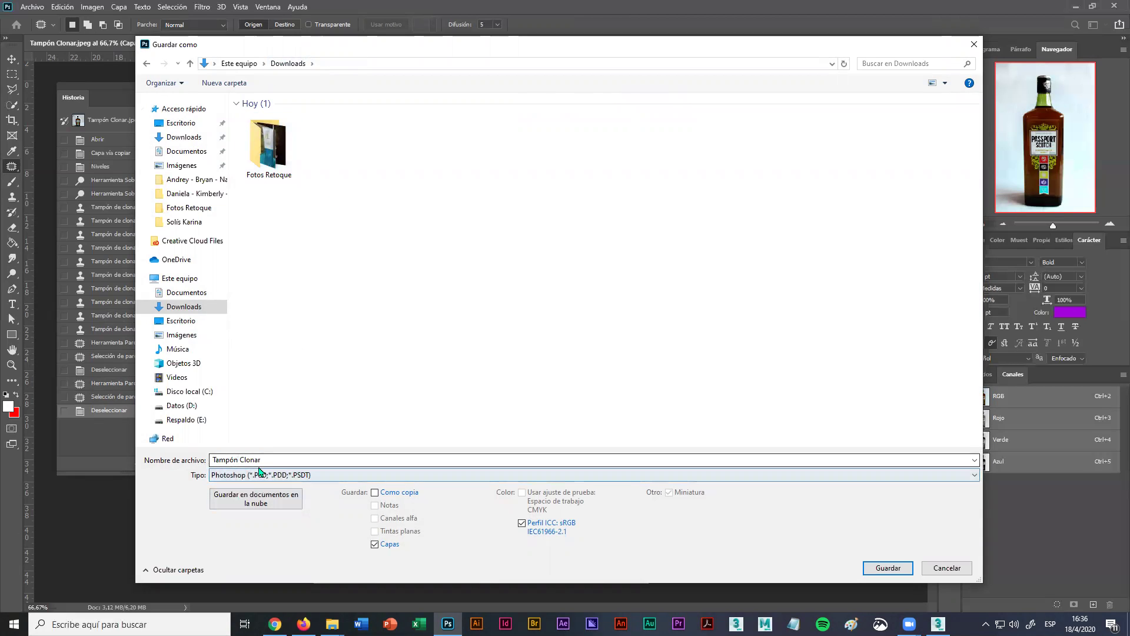
pyautogui.click(263, 177)
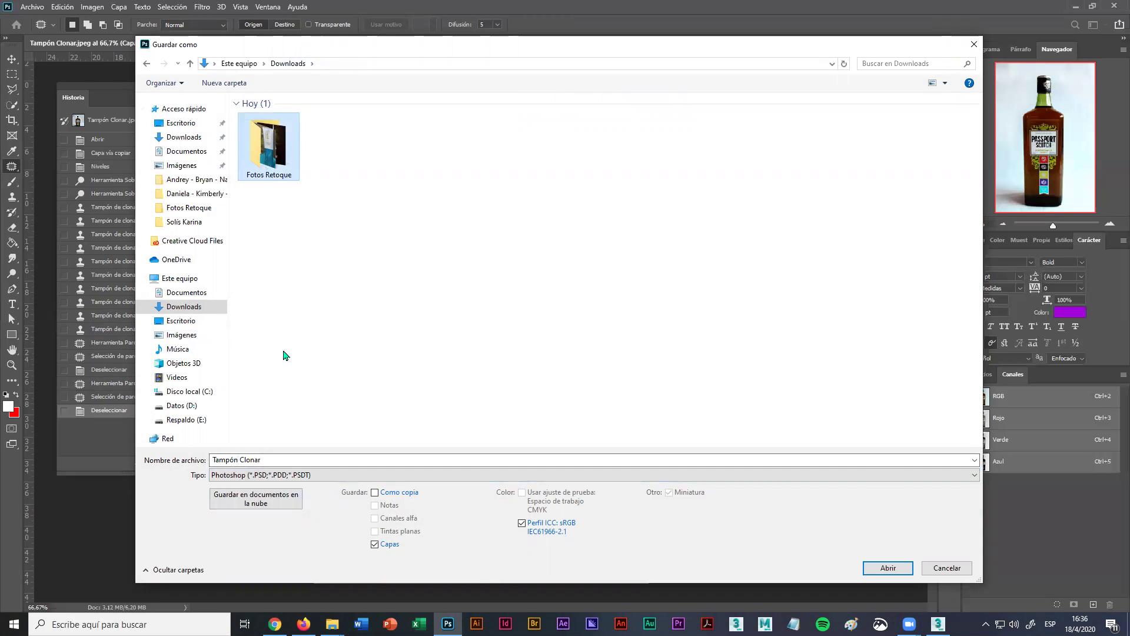
pyautogui.click(312, 330)
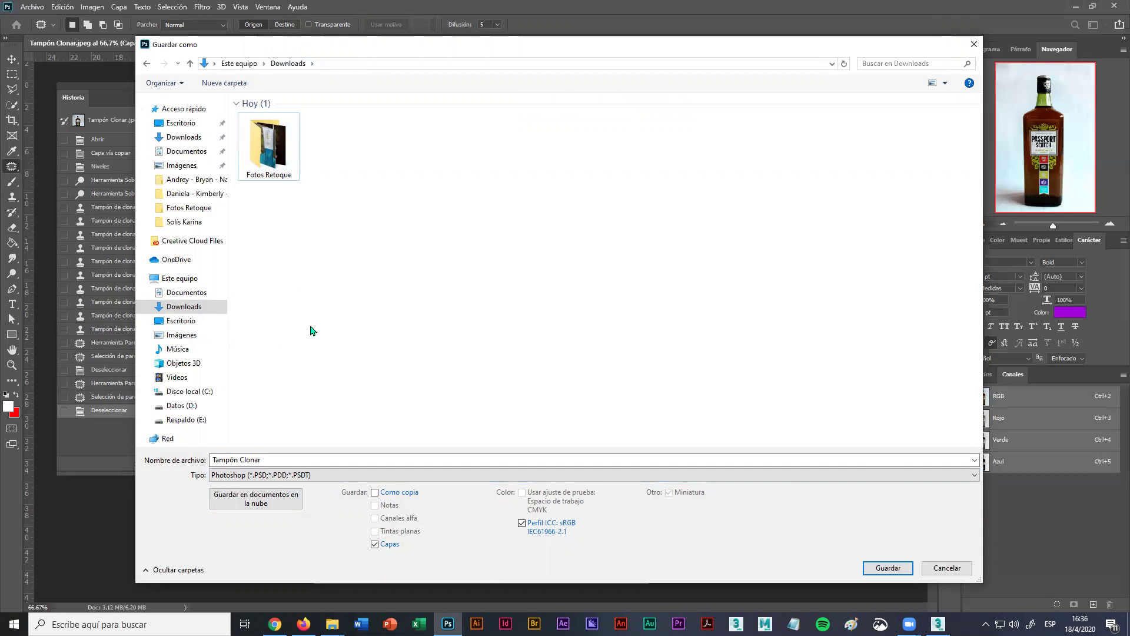
pyautogui.click(292, 459)
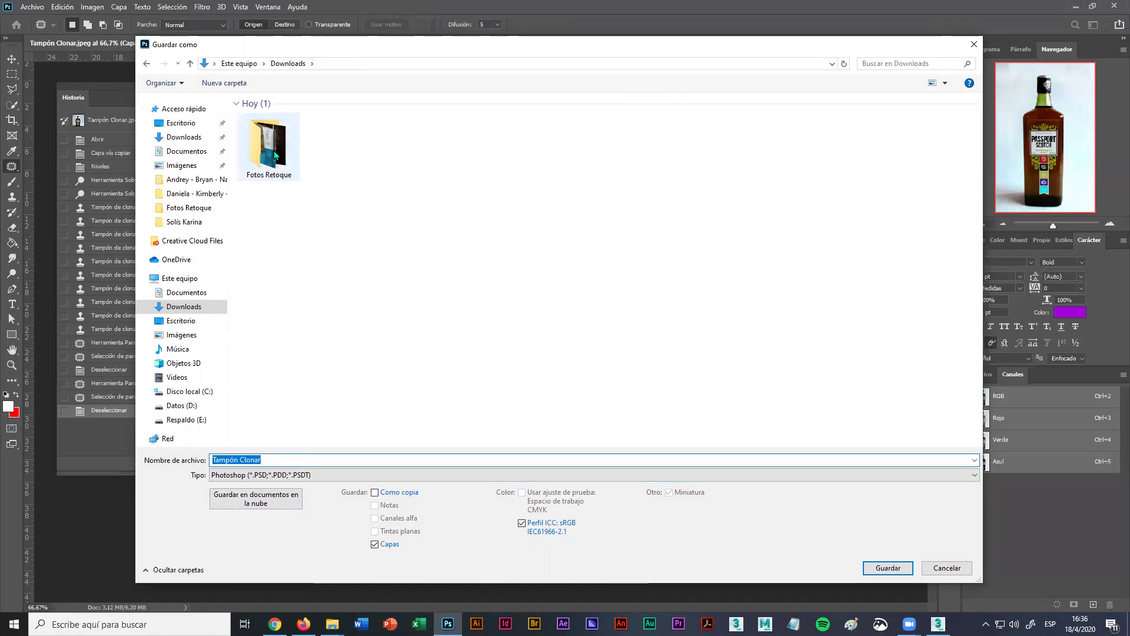
pyautogui.click(288, 460)
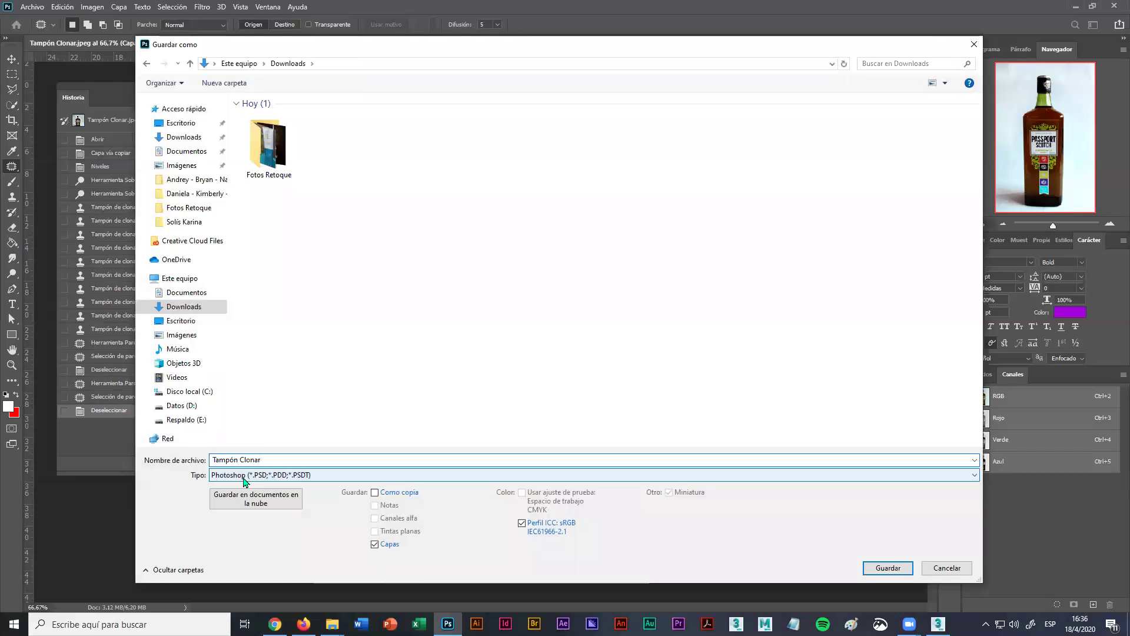
pyautogui.click(882, 569)
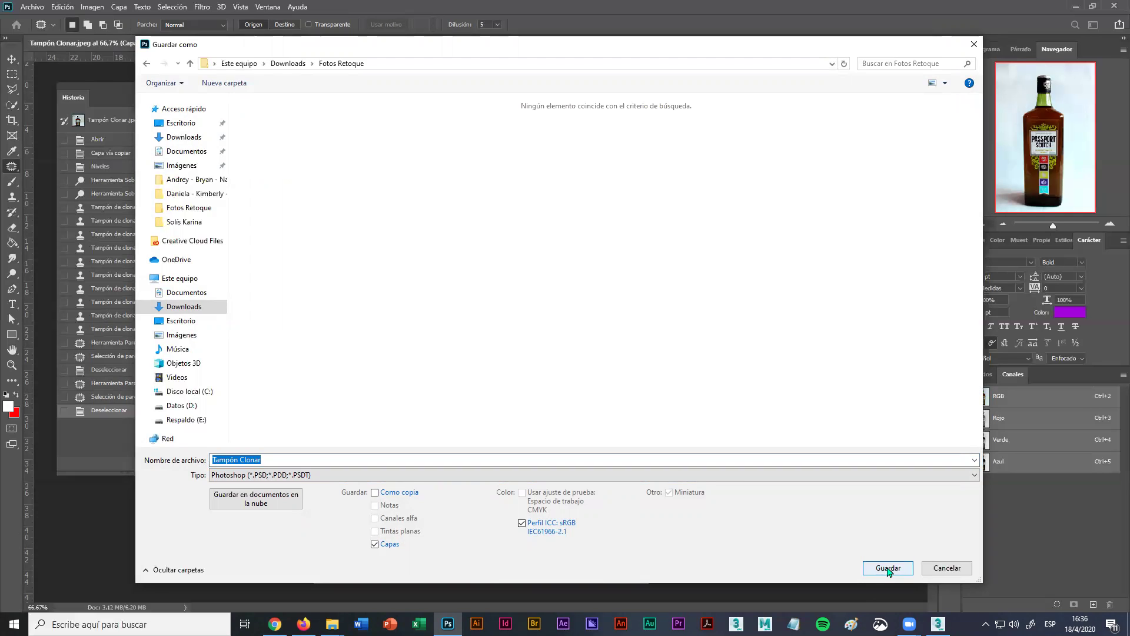
pyautogui.click(287, 64)
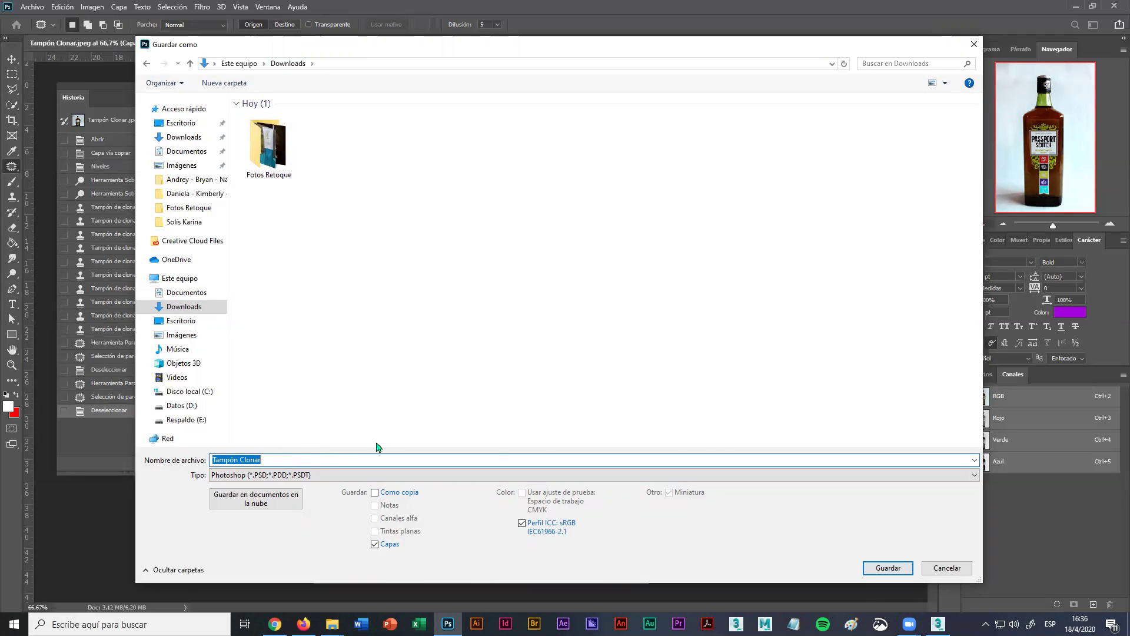
pyautogui.click(890, 567)
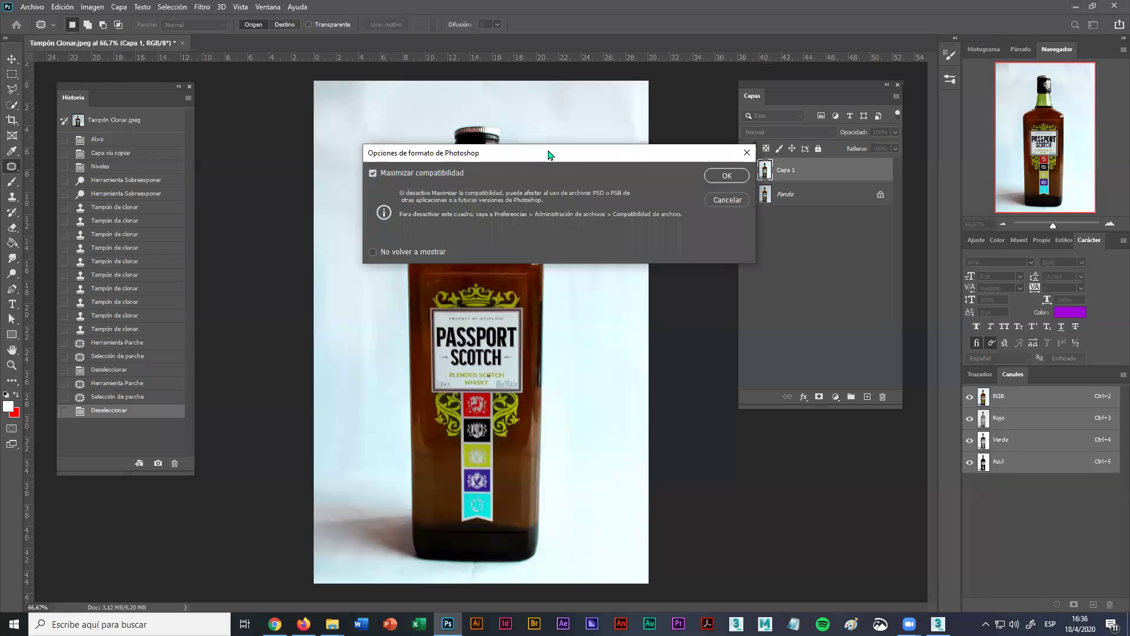
pyautogui.moveTo(548, 154); pyautogui.dragTo(466, 205)
pyautogui.click(642, 226)
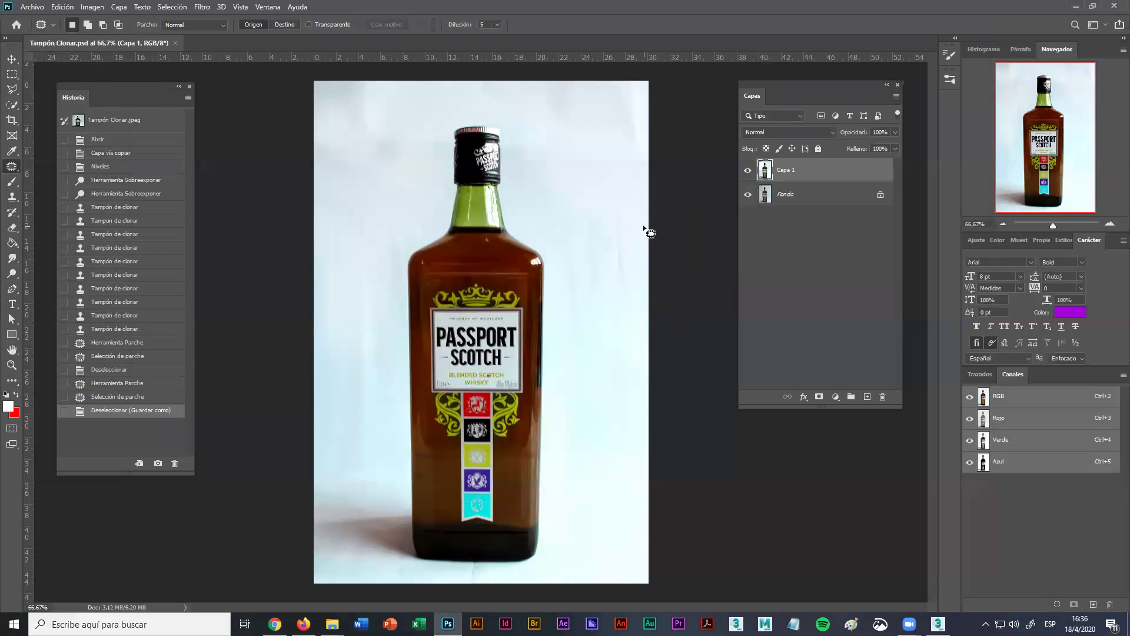
# Switch to File Explorer to check the Tampón Clonar PSD in Downloads, and return to Photoshop.
pyautogui.click(1075, 6)
pyautogui.click(1062, 6)
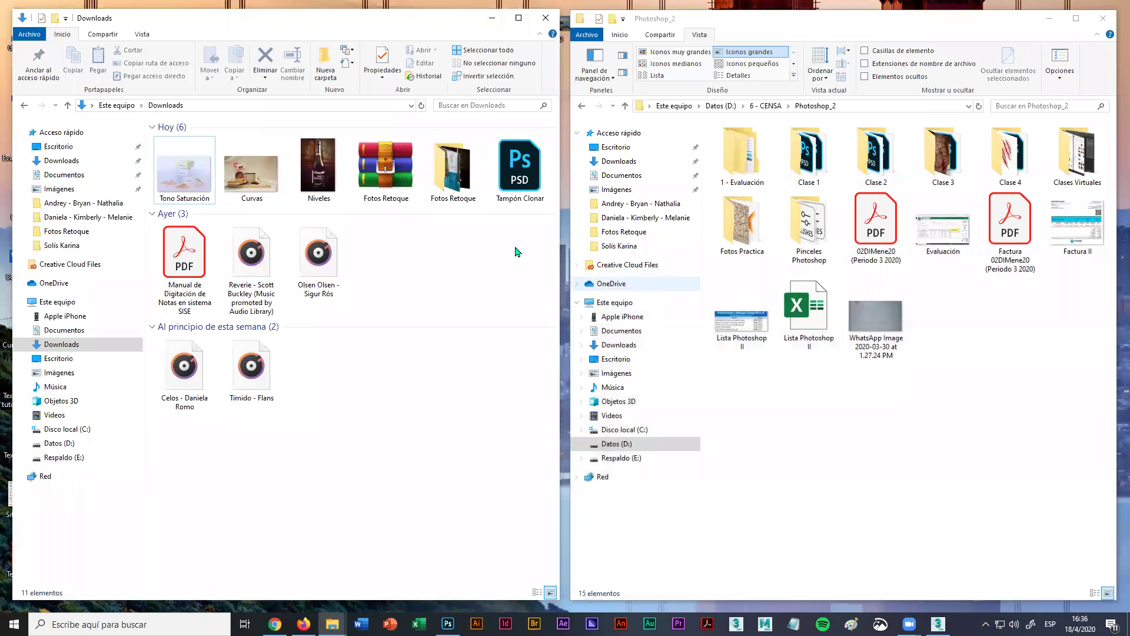
pyautogui.click(523, 183)
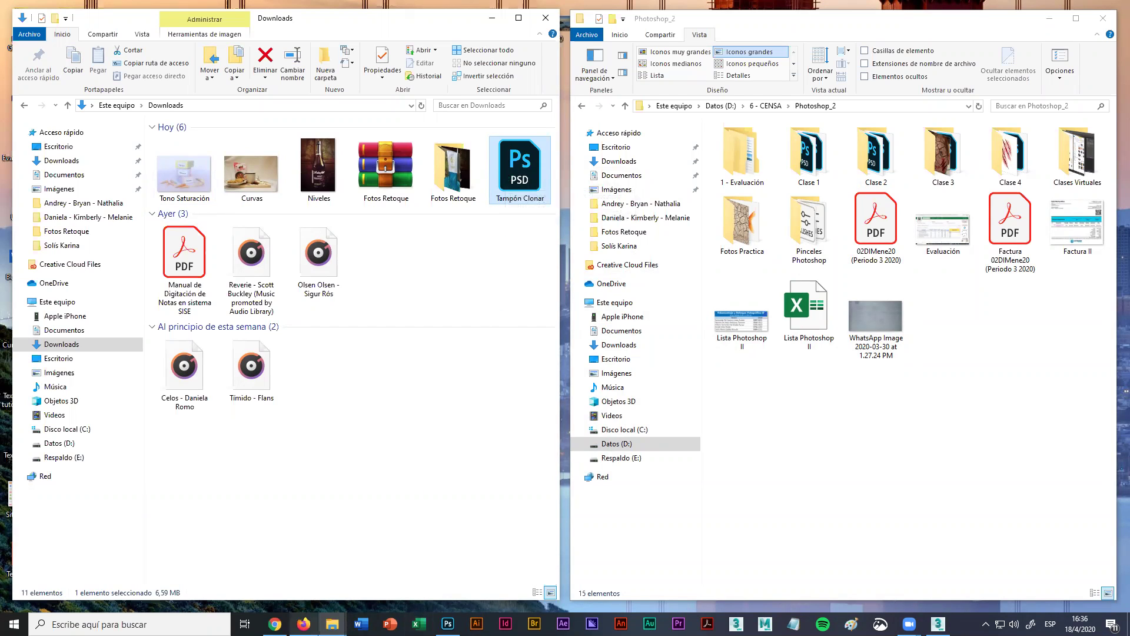
pyautogui.moveTo(447, 624)
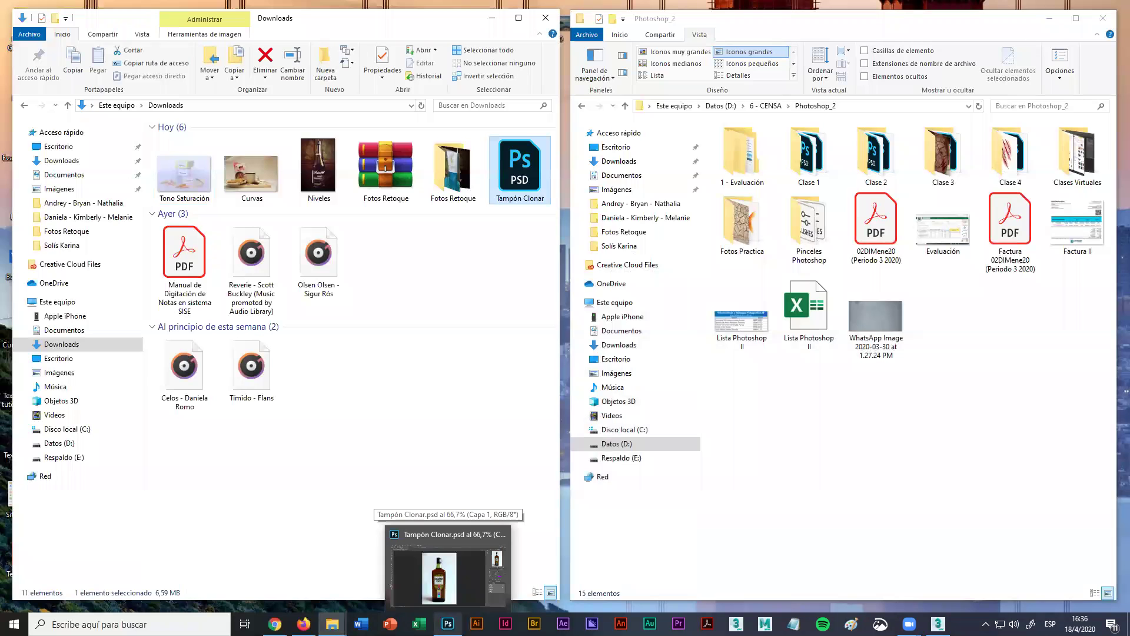
pyautogui.click(447, 565)
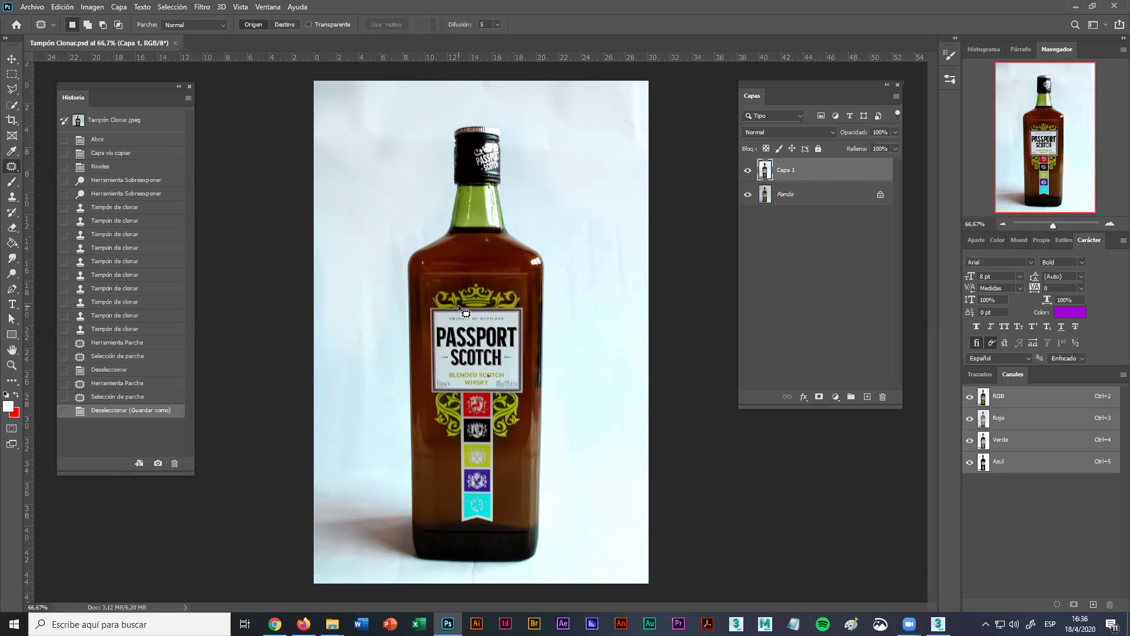
# Close the bottle document and open the Capa Ajuste photo from the Fotos Retoque folder.
pyautogui.press('v')
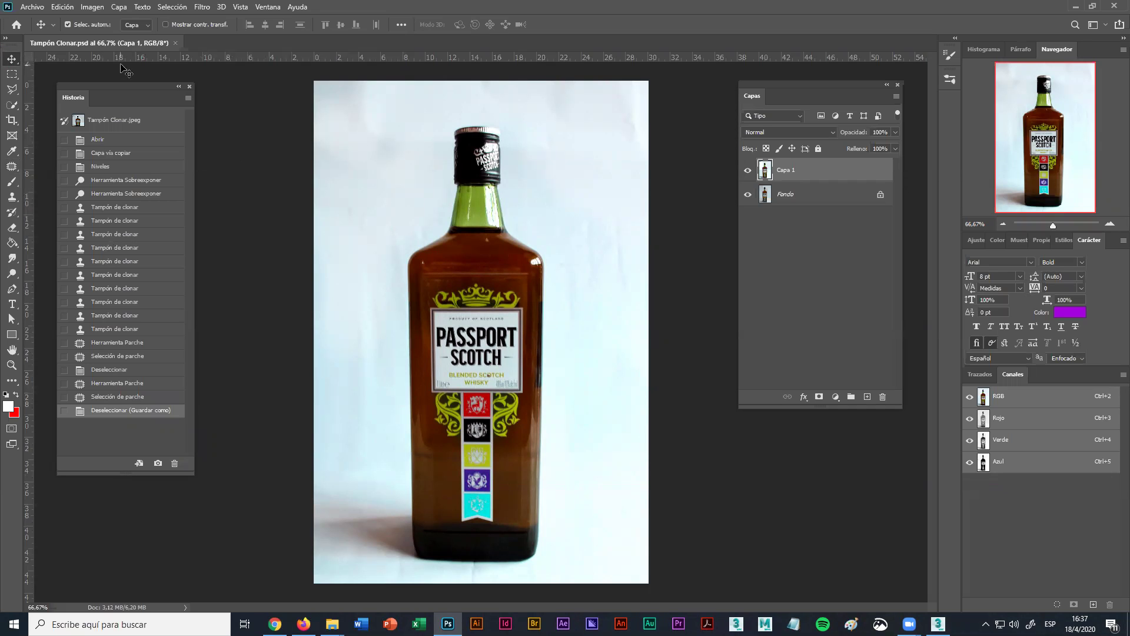
pyautogui.click(174, 43)
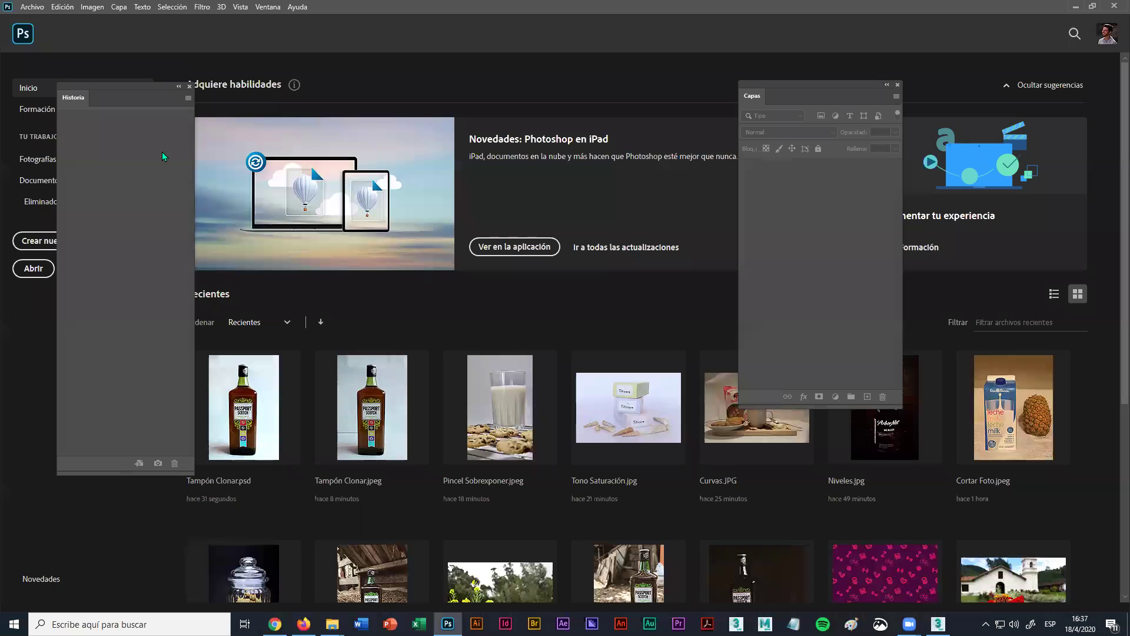
pyautogui.click(34, 268)
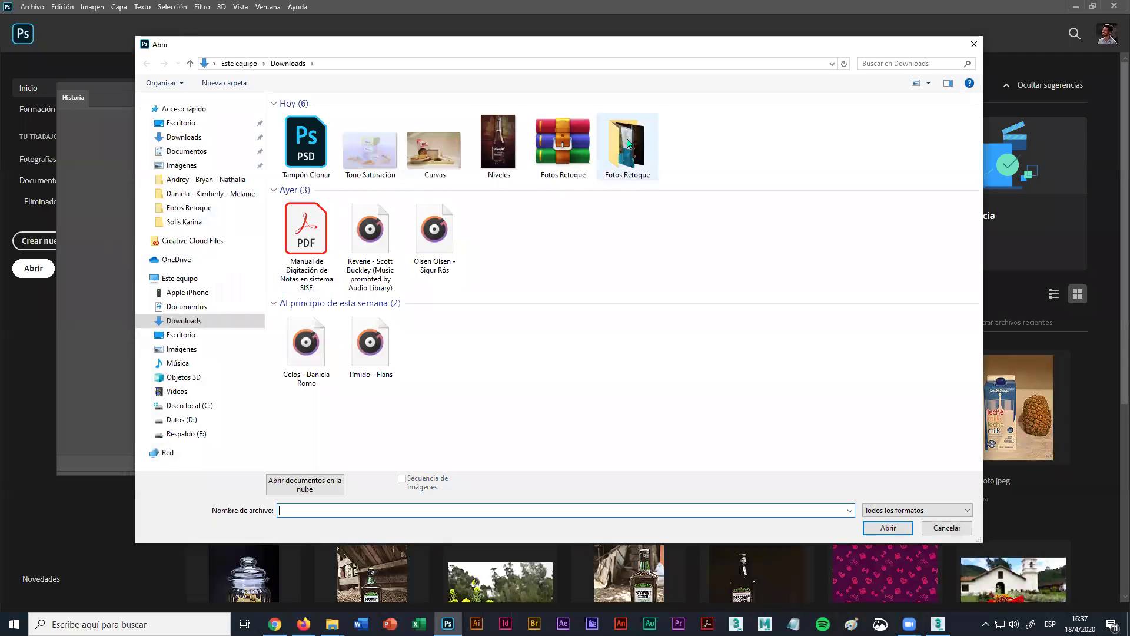
pyautogui.doubleClick(628, 141)
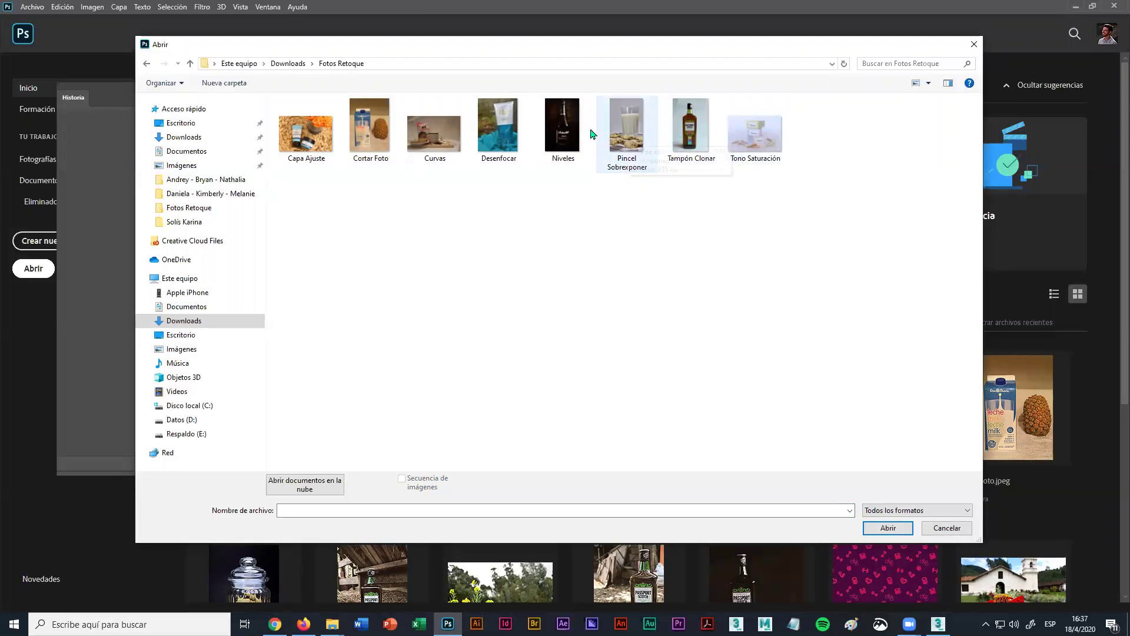
pyautogui.click(305, 136)
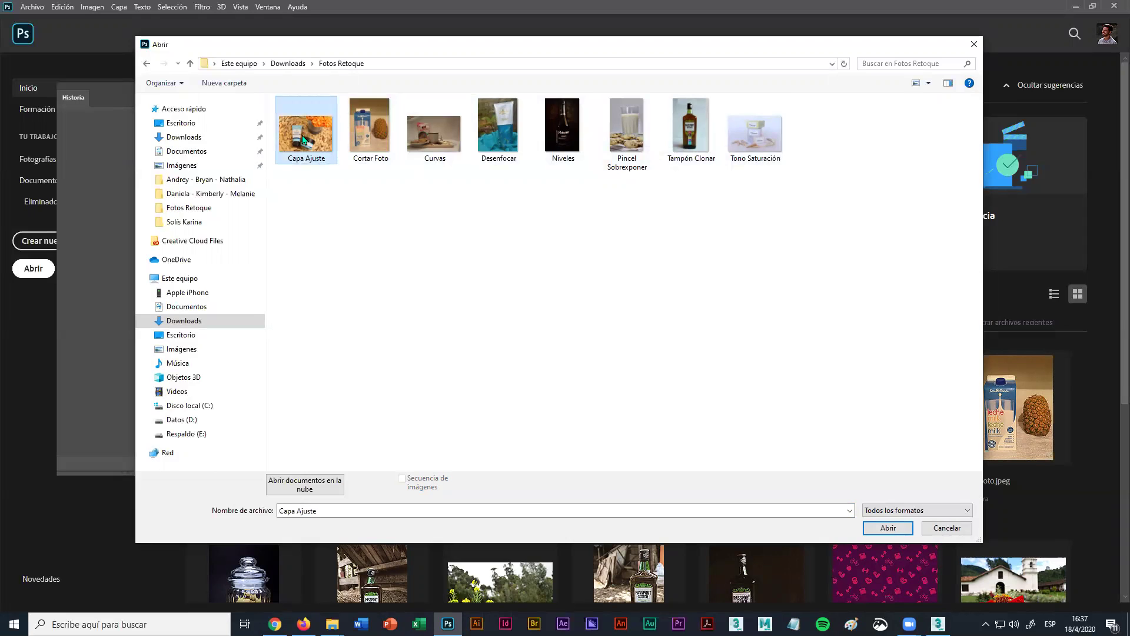
pyautogui.click(888, 528)
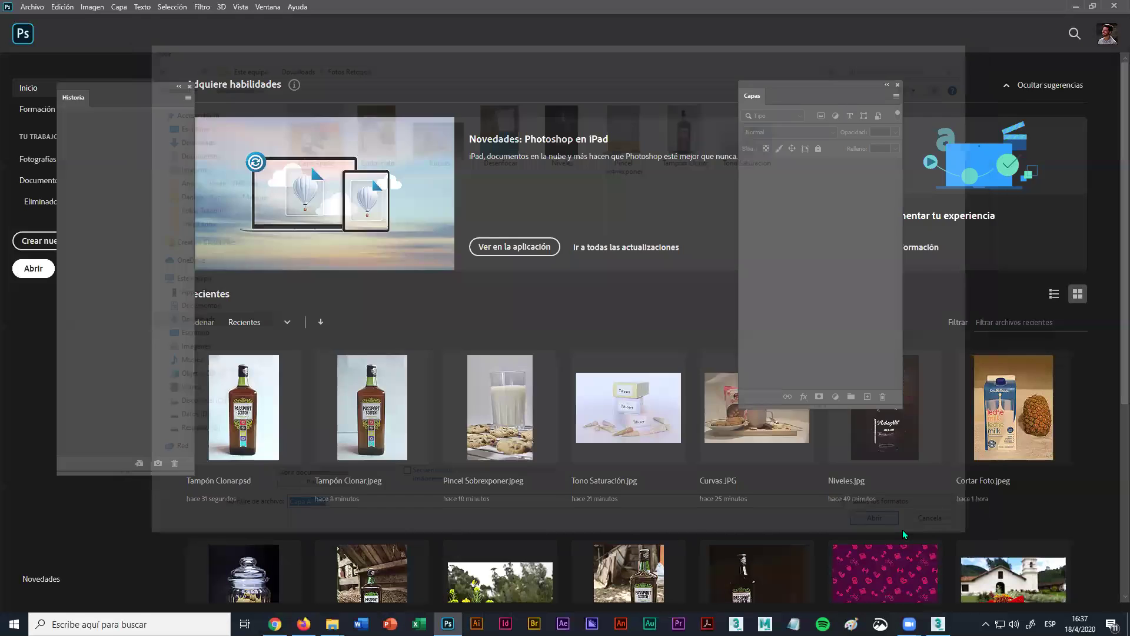
pyautogui.click(606, 286)
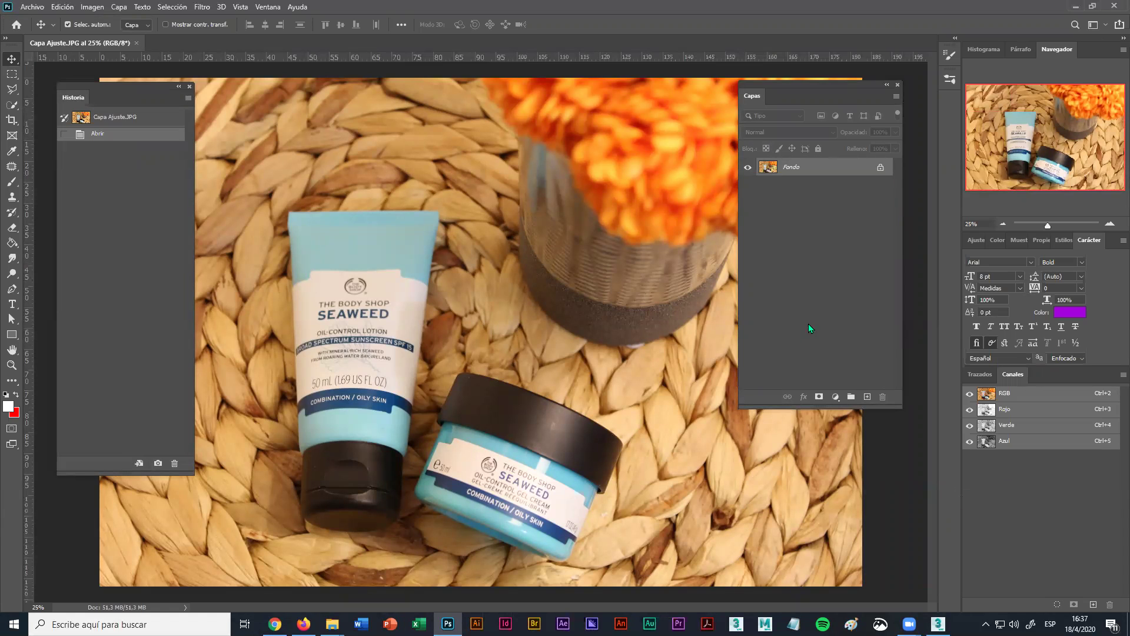
# Duplicate the Capa Ajuste photo's background onto a new layer.
pyautogui.press('ctrl')
pyautogui.hotkey('ctrl', 'j')
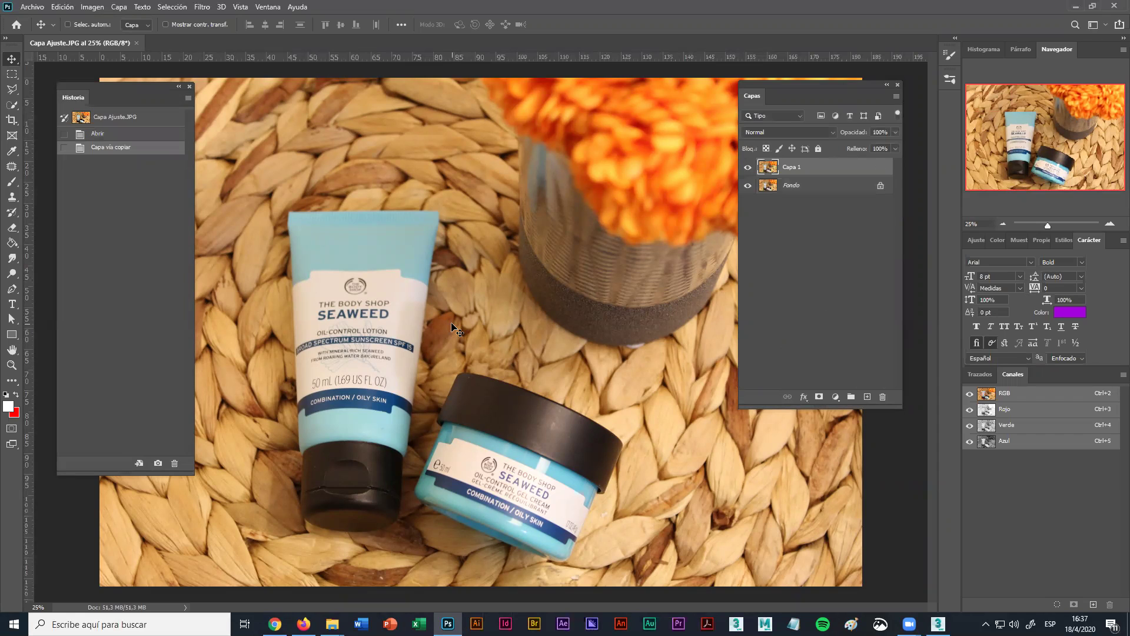
pyautogui.click(999, 223)
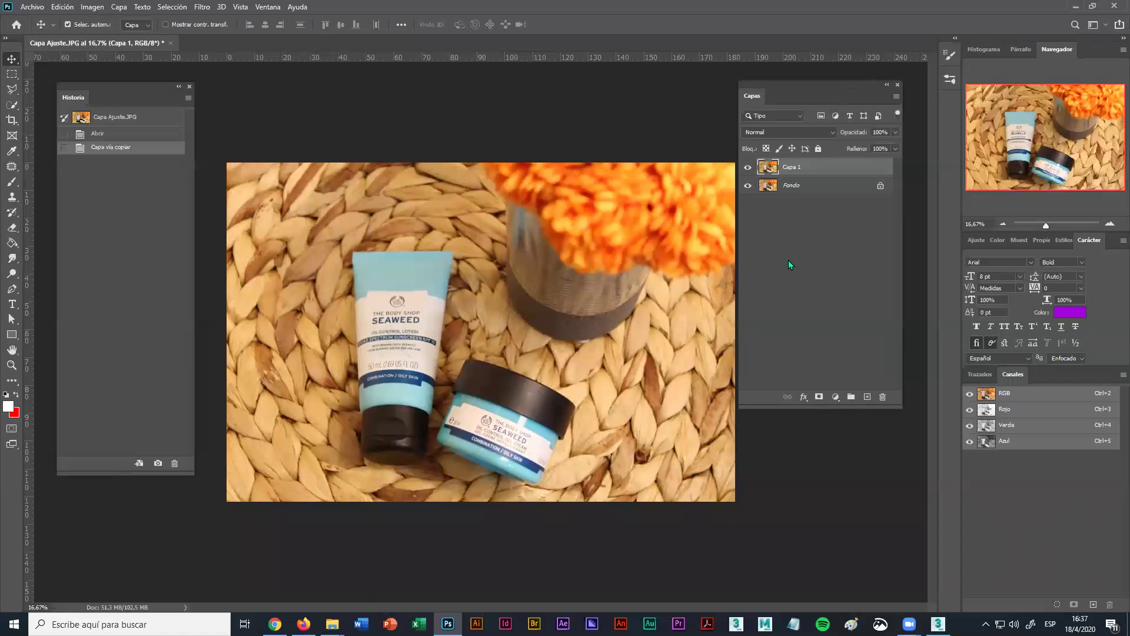
# Add a Levels adjustment layer above the duplicated photo layer.
pyautogui.moveTo(751, 96); pyautogui.dragTo(668, 104)
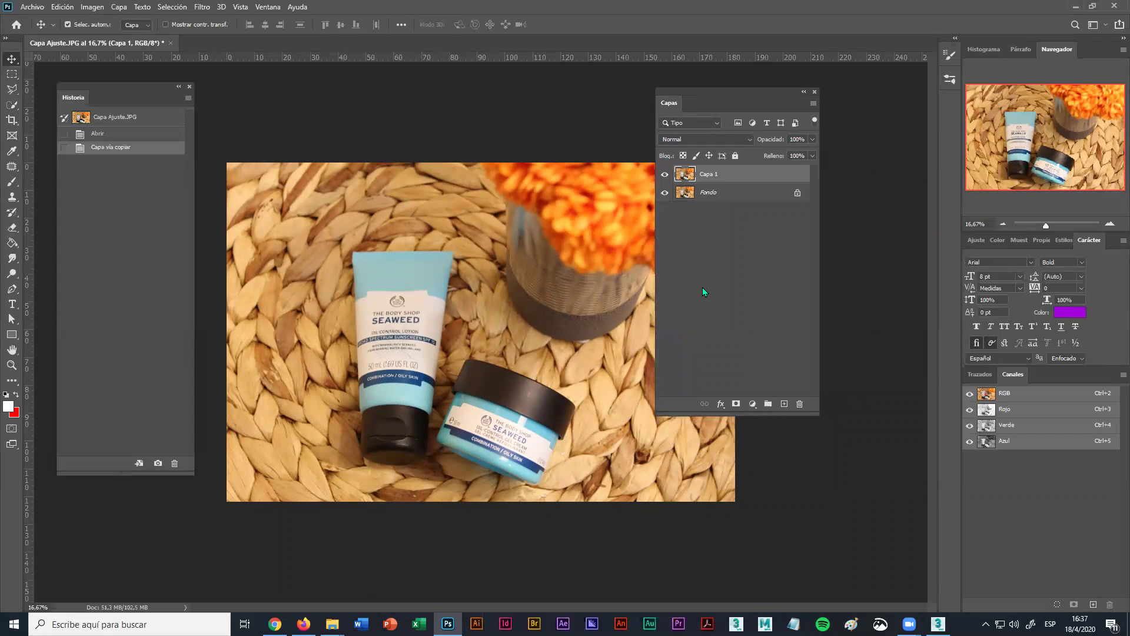
pyautogui.click(753, 408)
pyautogui.click(755, 428)
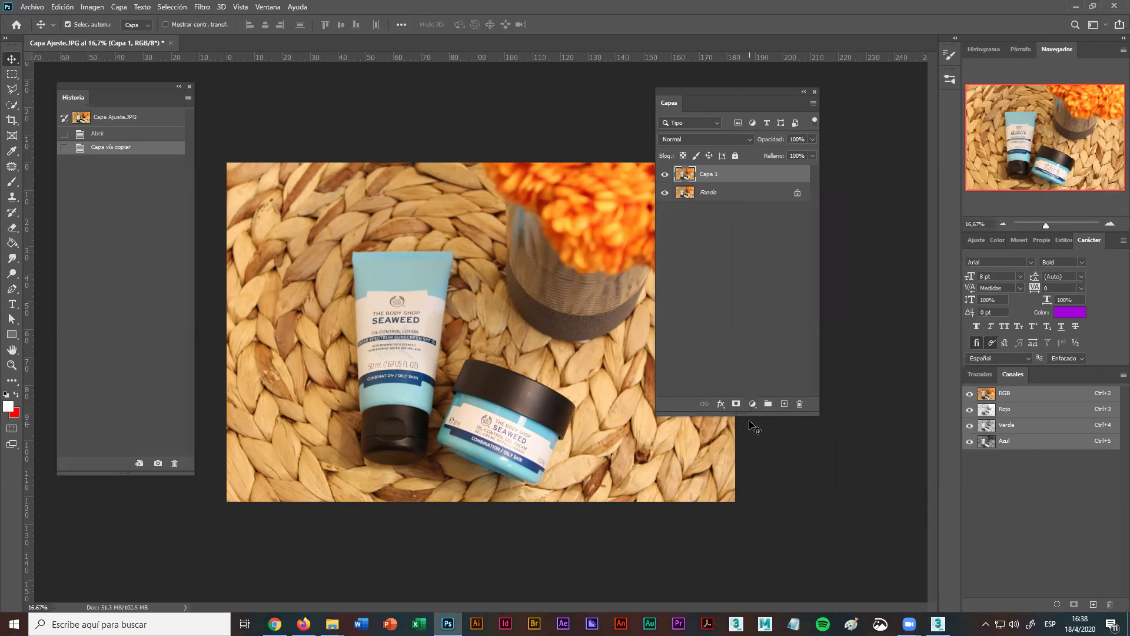
pyautogui.click(753, 407)
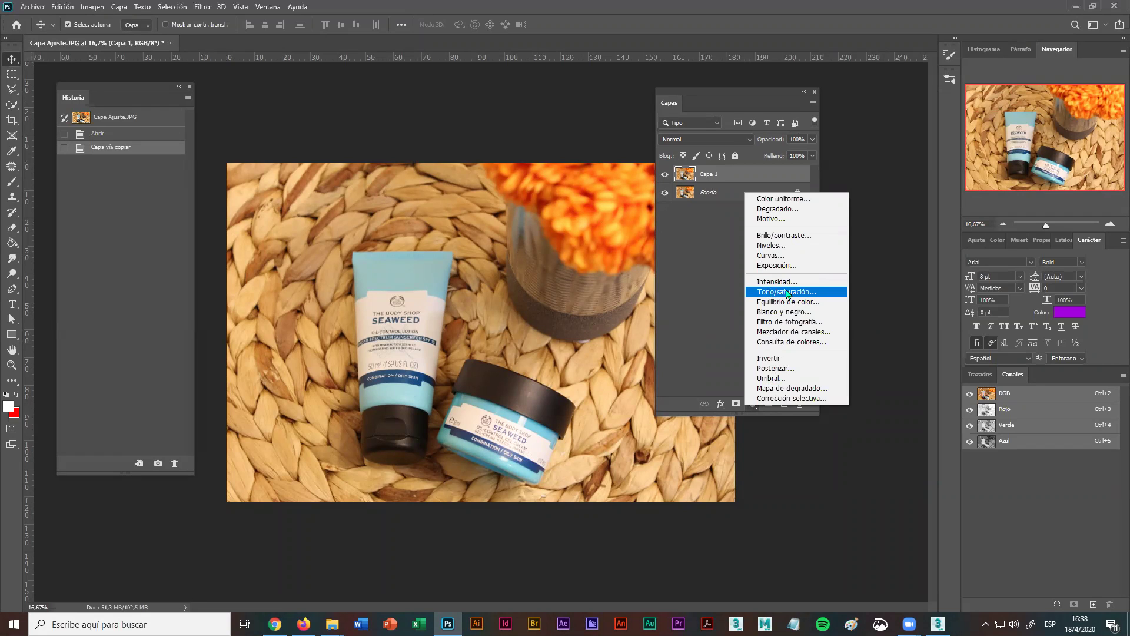
pyautogui.click(783, 250)
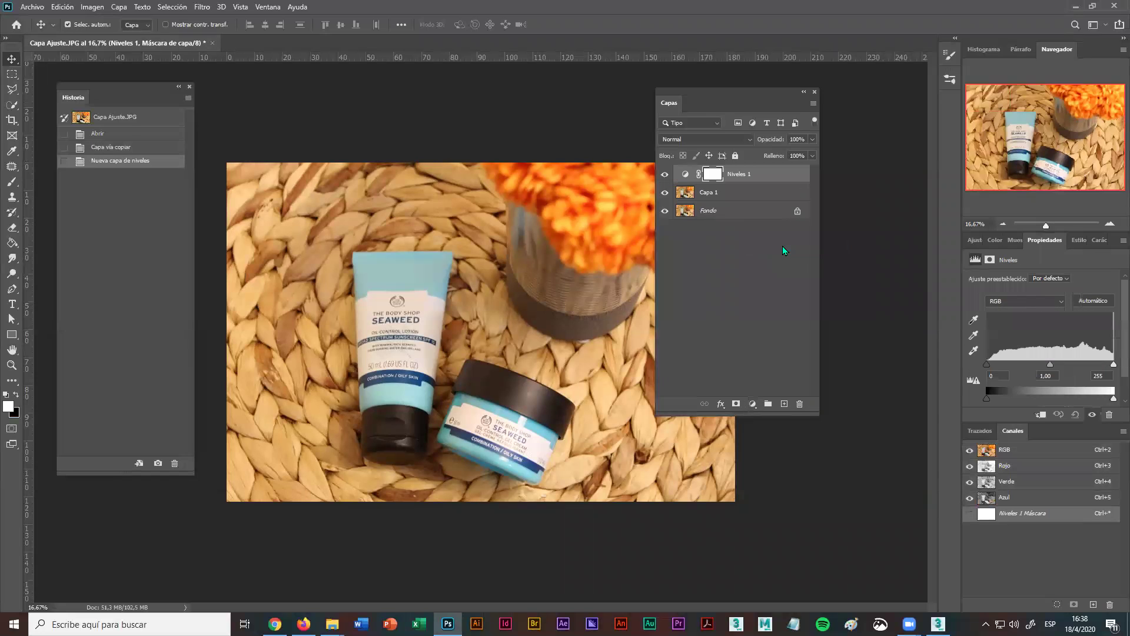
# Detach the Levels properties into a floating window and stack it above the layer list, clear of the photo.
pyautogui.moveTo(1044, 240); pyautogui.dragTo(468, 97)
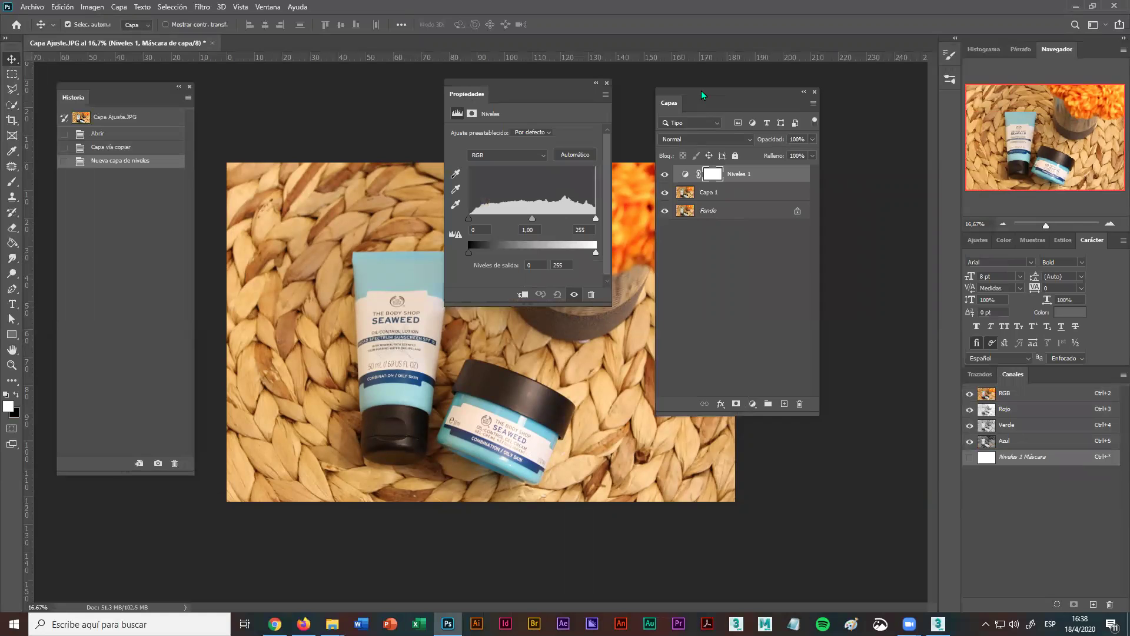
pyautogui.moveTo(701, 91); pyautogui.dragTo(728, 276)
pyautogui.moveTo(510, 80); pyautogui.dragTo(761, 74)
pyautogui.moveTo(687, 276); pyautogui.dragTo(708, 313)
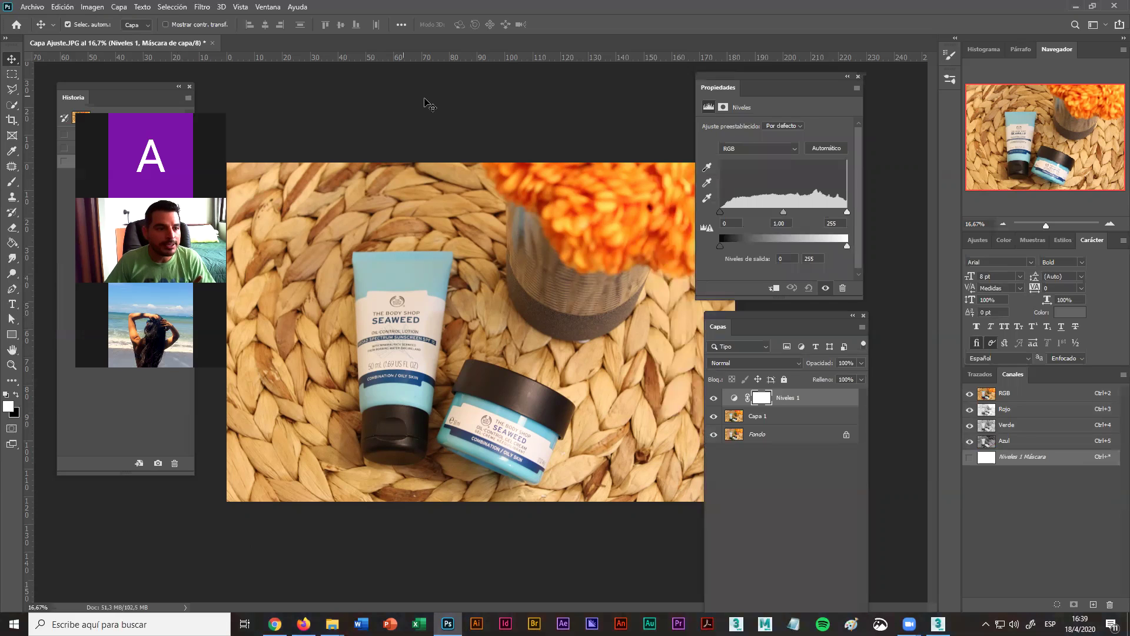
pyautogui.moveTo(718, 88); pyautogui.dragTo(773, 89)
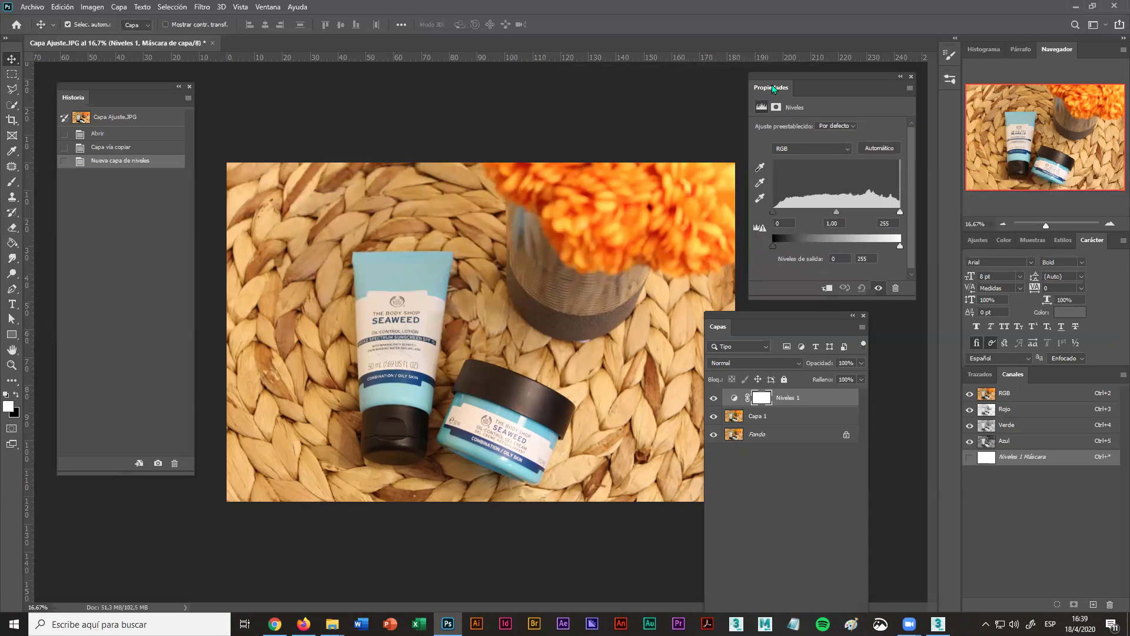
pyautogui.moveTo(717, 326); pyautogui.dragTo(761, 323)
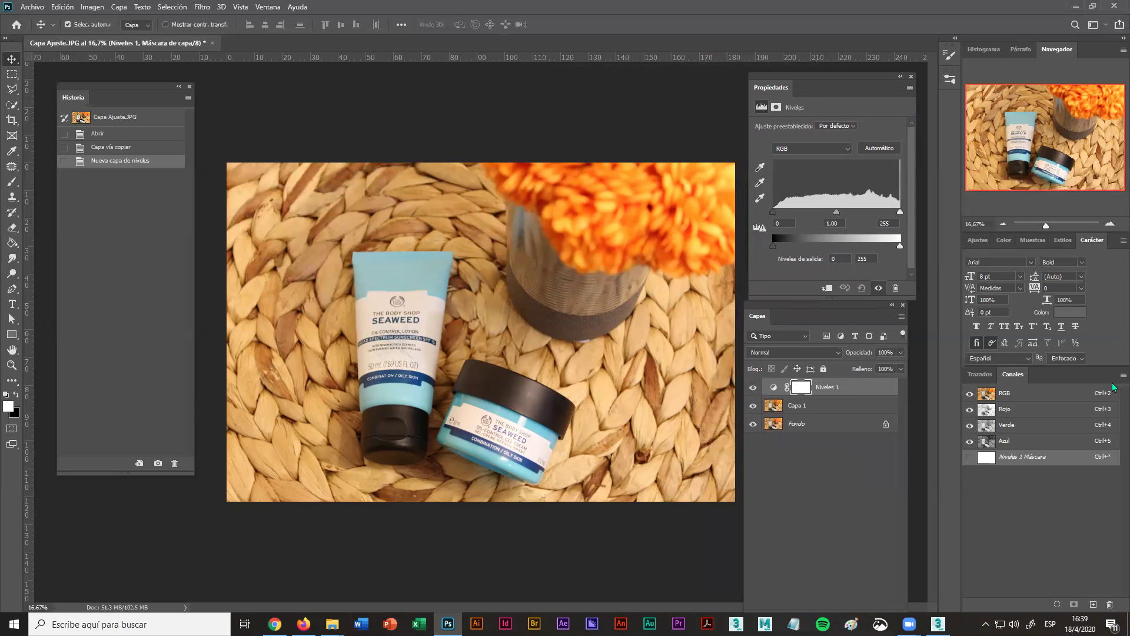
# Show the color picker in place of the character settings.
pyautogui.click(1062, 240)
pyautogui.click(1034, 240)
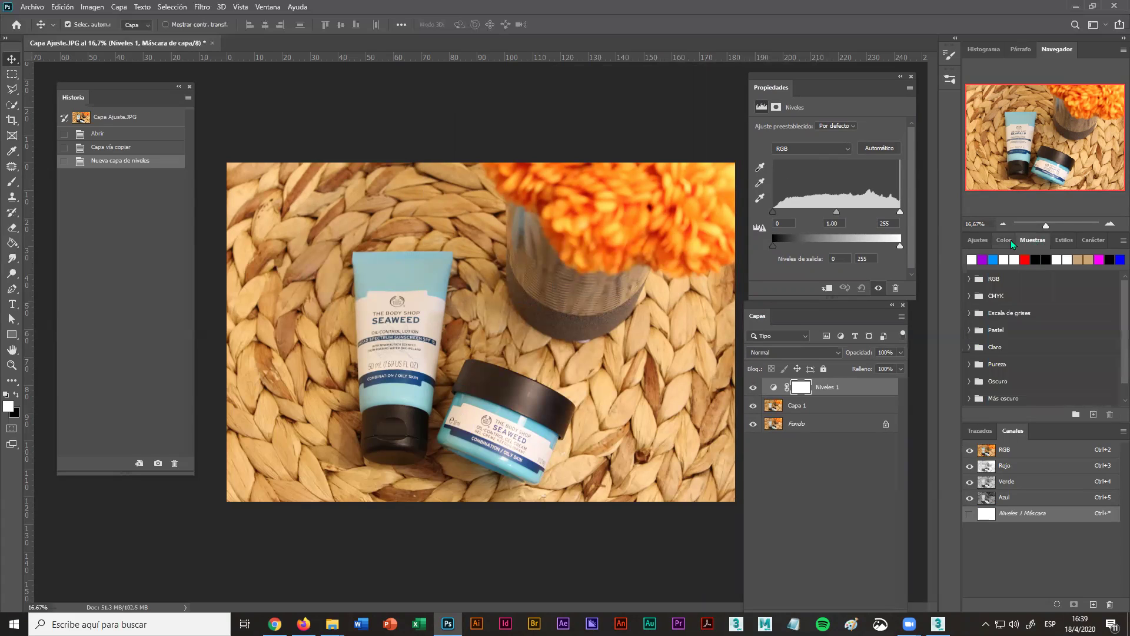
pyautogui.click(1003, 240)
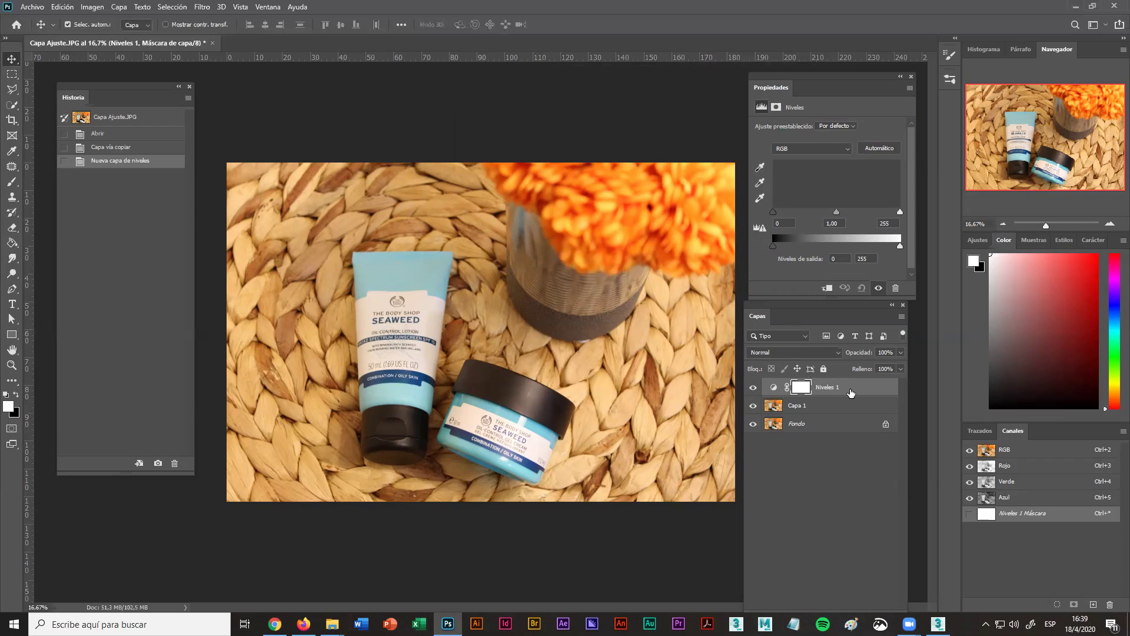
# Inspect the Niveles 1 layer's mask properties and return to its Levels settings.
pyautogui.click(773, 387)
pyautogui.click(802, 392)
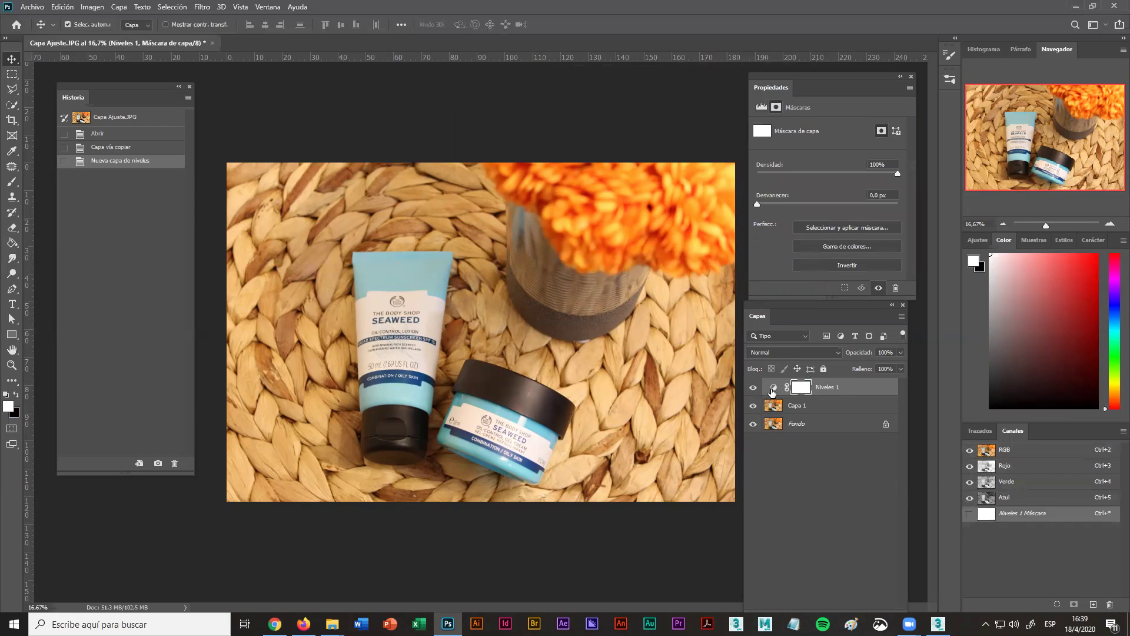
pyautogui.click(771, 391)
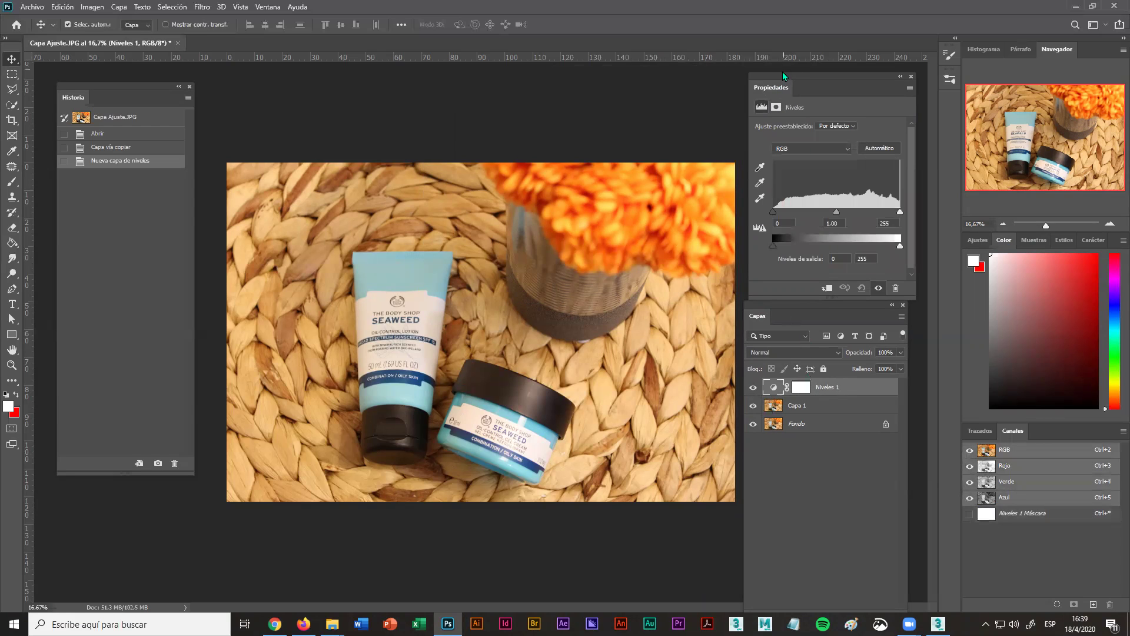
# Set the Niveles 1 input levels to 27 for shadows, 1,28 for midtones and 225 for highlights.
pyautogui.moveTo(781, 73); pyautogui.dragTo(668, 68)
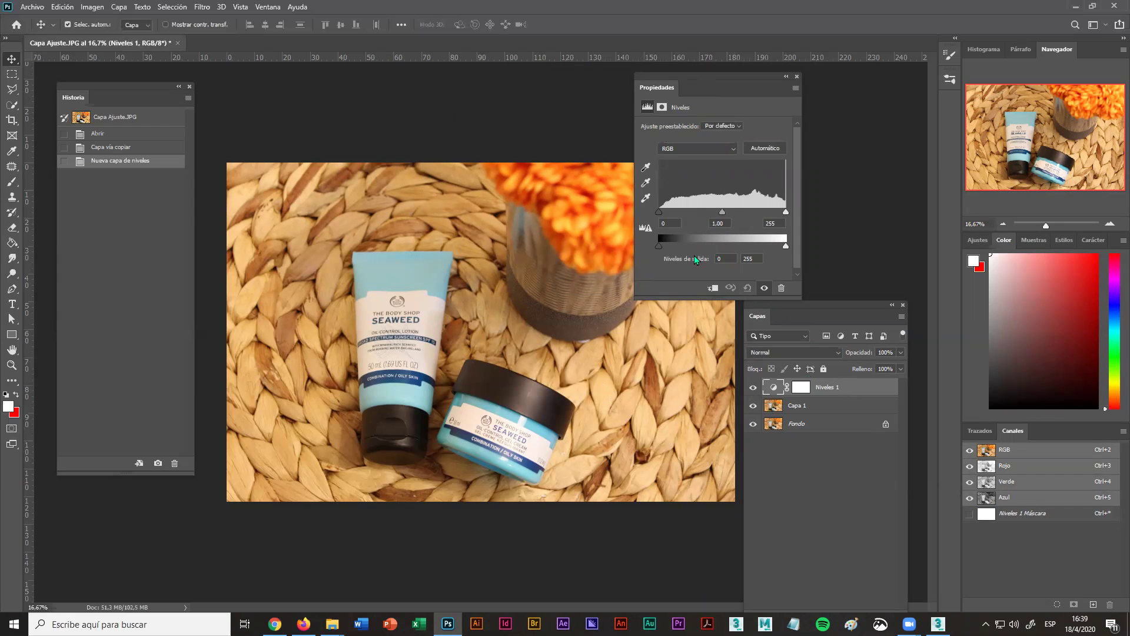
pyautogui.moveTo(722, 212); pyautogui.dragTo(711, 212)
pyautogui.moveTo(785, 212); pyautogui.dragTo(772, 213)
pyautogui.moveTo(660, 213); pyautogui.dragTo(771, 213)
pyautogui.moveTo(674, 212); pyautogui.dragTo(672, 212)
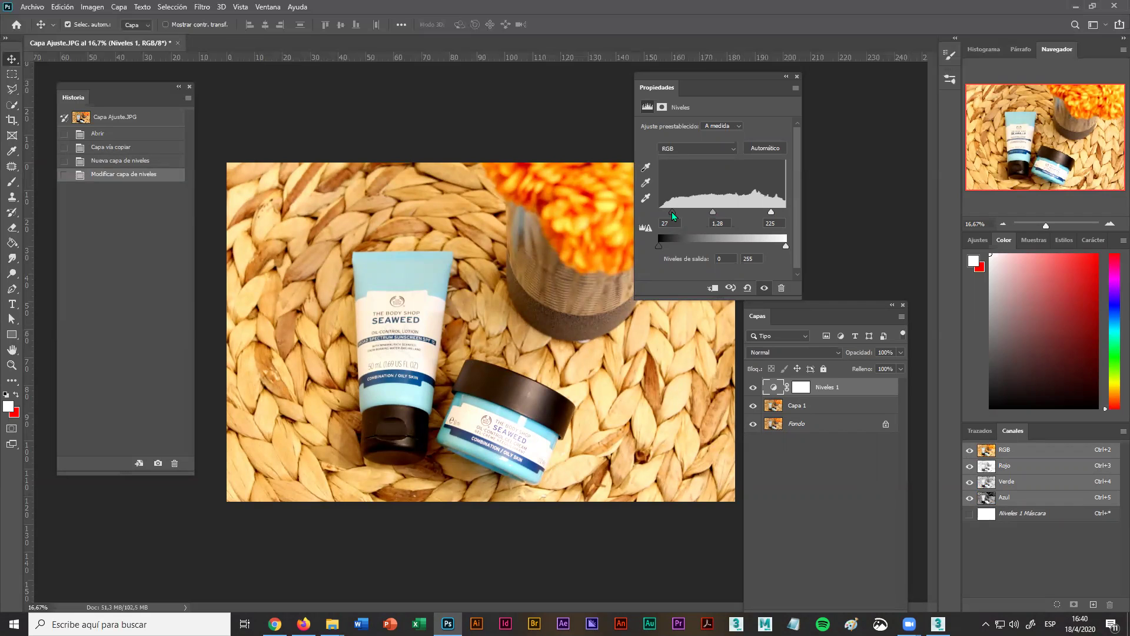
# Bring the floating layer list over the photo and toggle the Niveles 1 layer's visibility to compare before and after.
pyautogui.moveTo(844, 298); pyautogui.dragTo(454, 131)
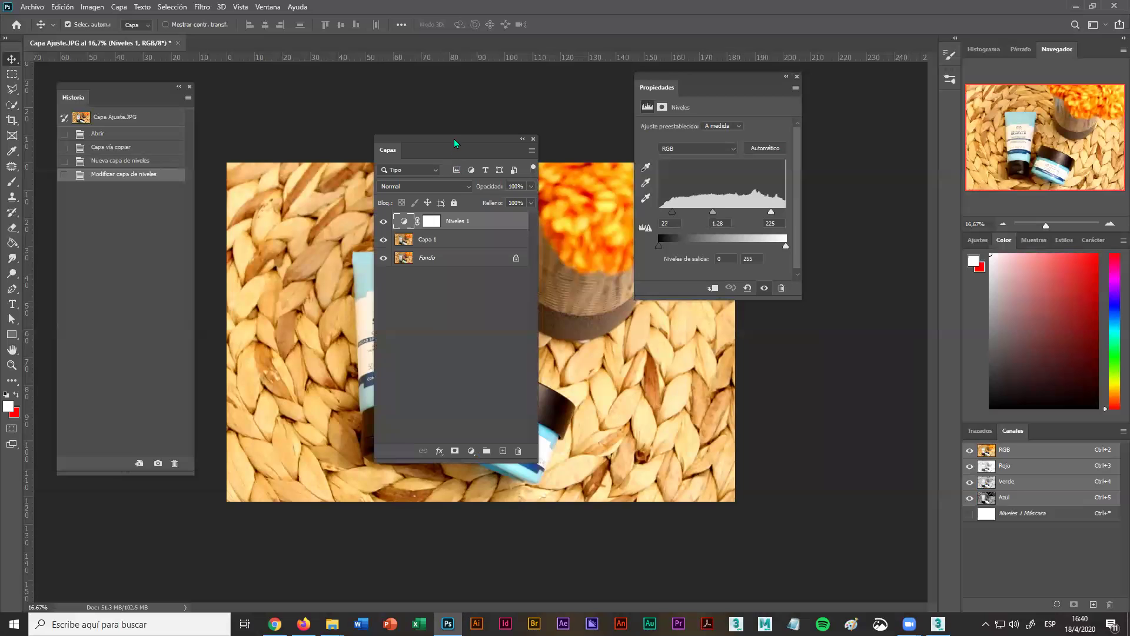
pyautogui.moveTo(454, 139); pyautogui.dragTo(422, 170)
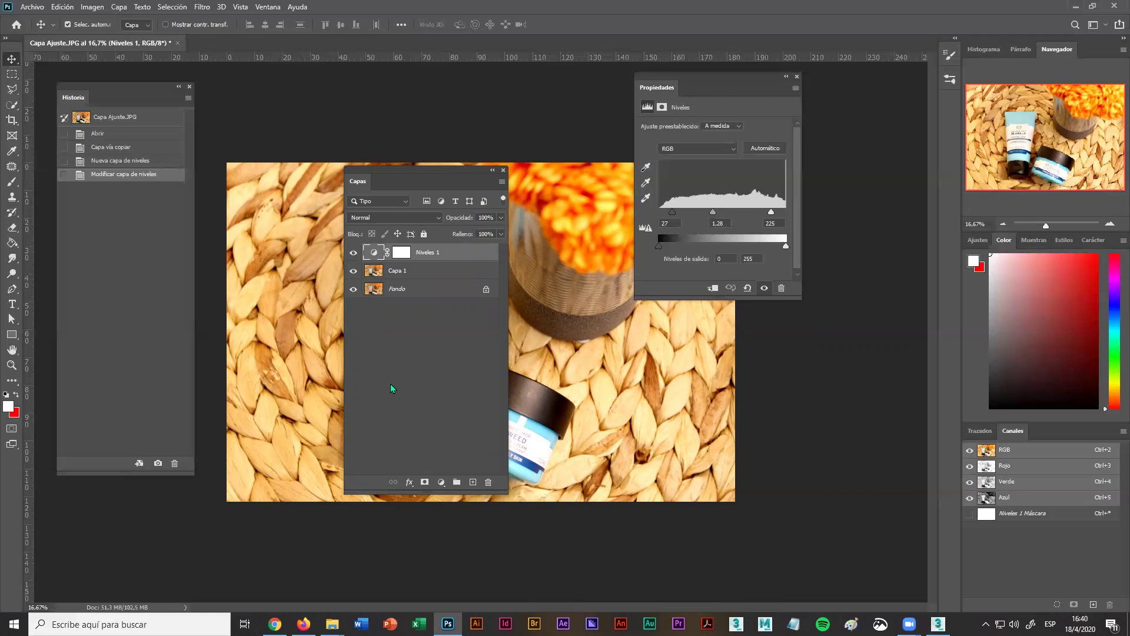
pyautogui.click(353, 254)
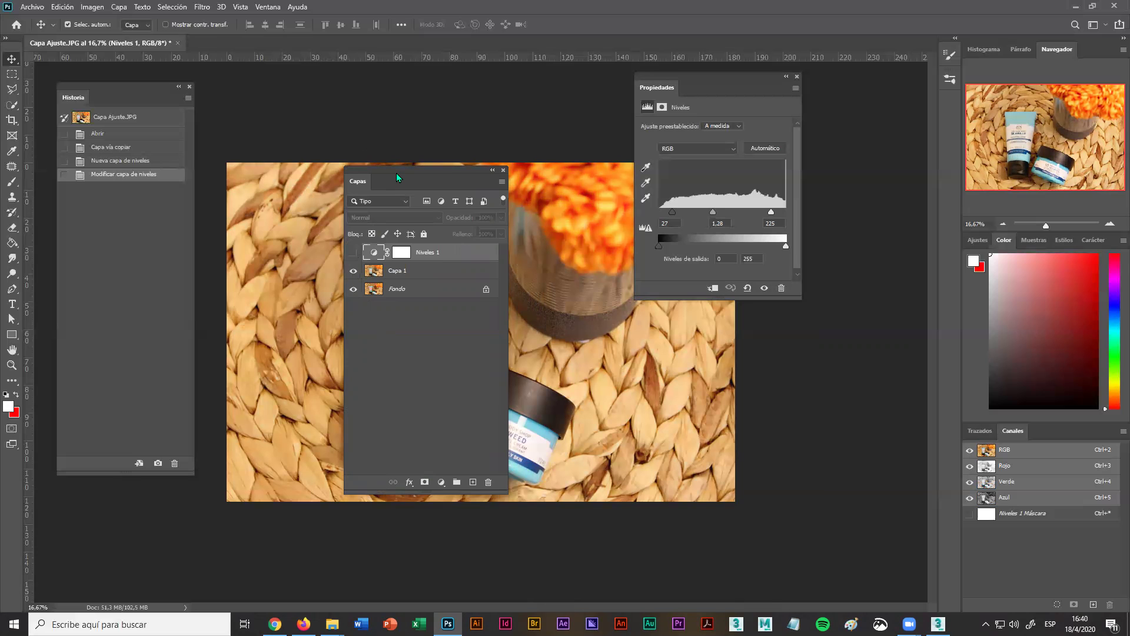
pyautogui.click(353, 254)
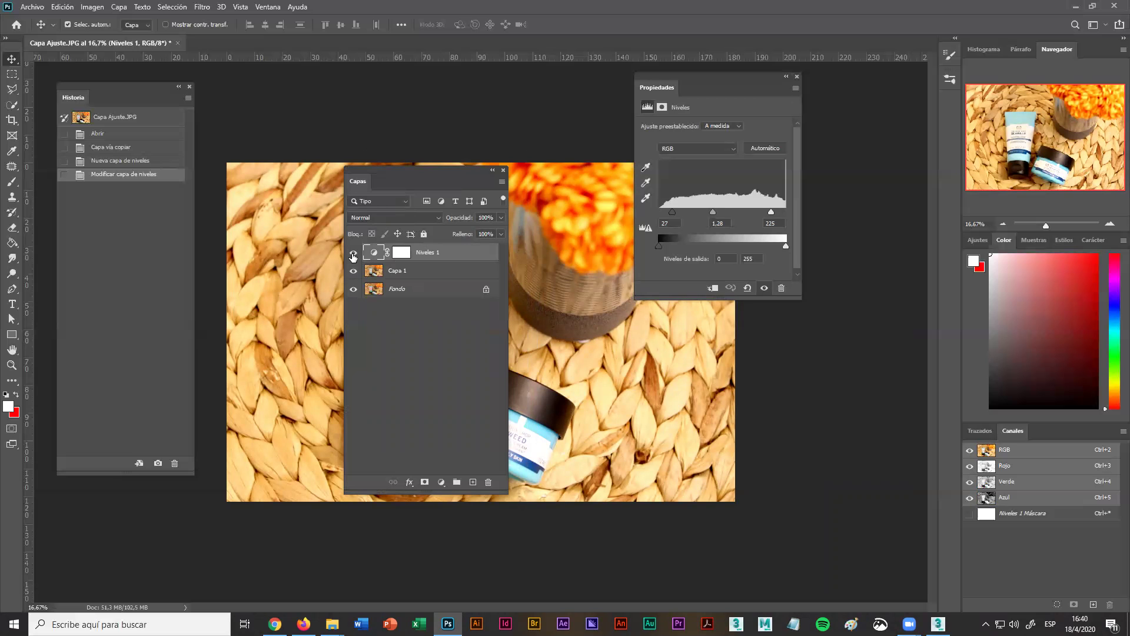
pyautogui.click(353, 254)
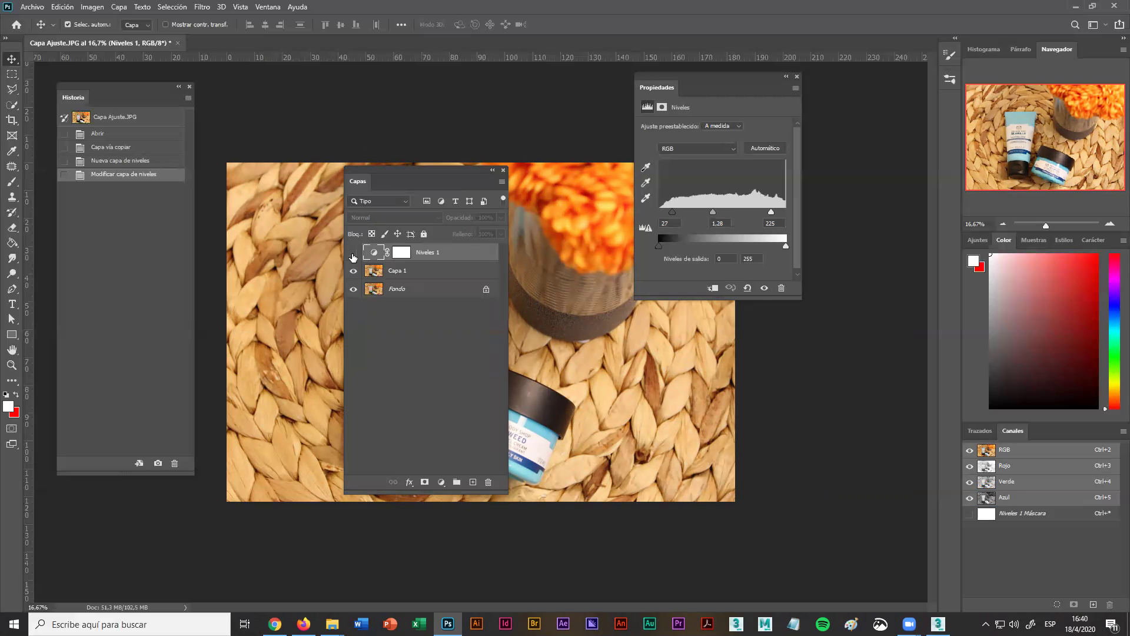
pyautogui.click(353, 254)
# With the layer list clear of the products, toggle Niveles 1 off and on and enlarge its mask thumbnail with the screen magnifier.
pyautogui.moveTo(391, 171); pyautogui.dragTo(755, 328)
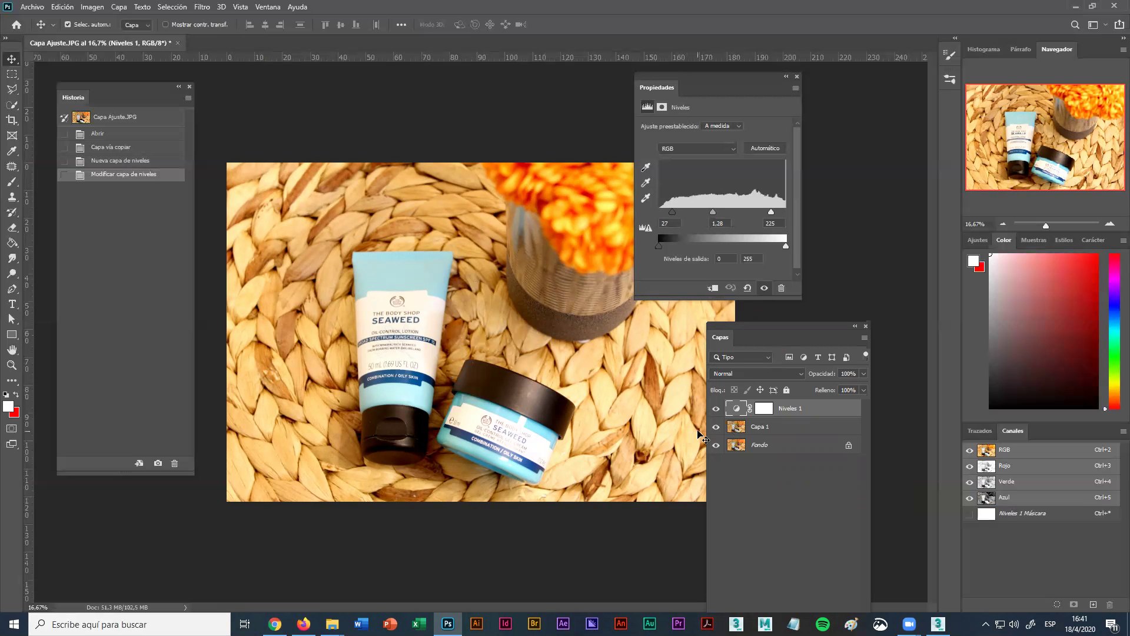
pyautogui.click(716, 409)
pyautogui.click(716, 409)
pyautogui.press('super+plus')
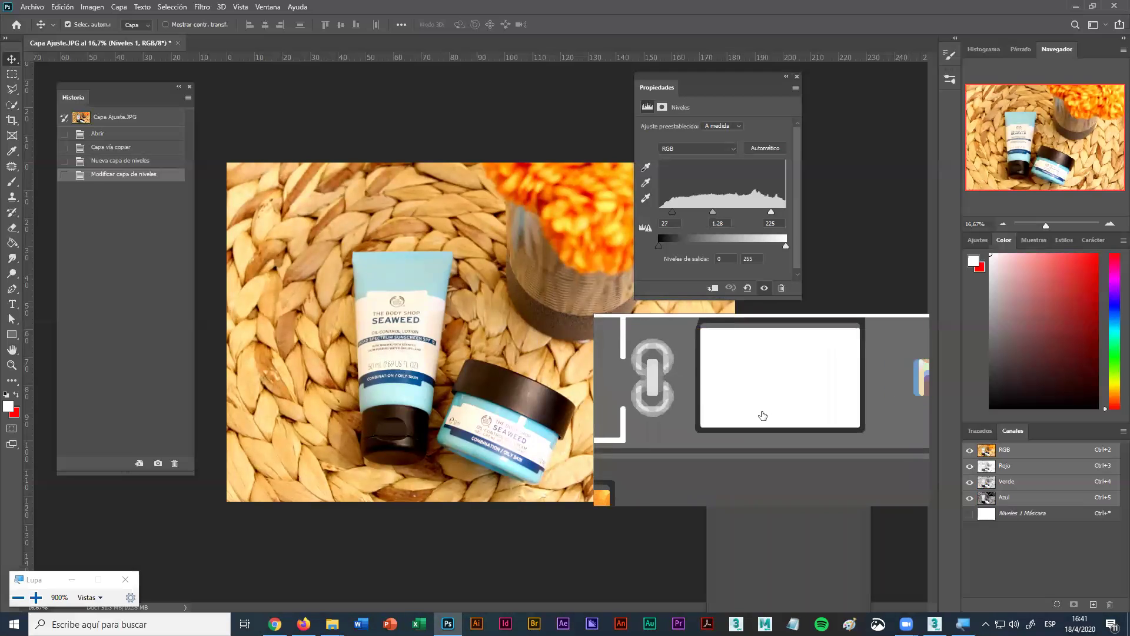